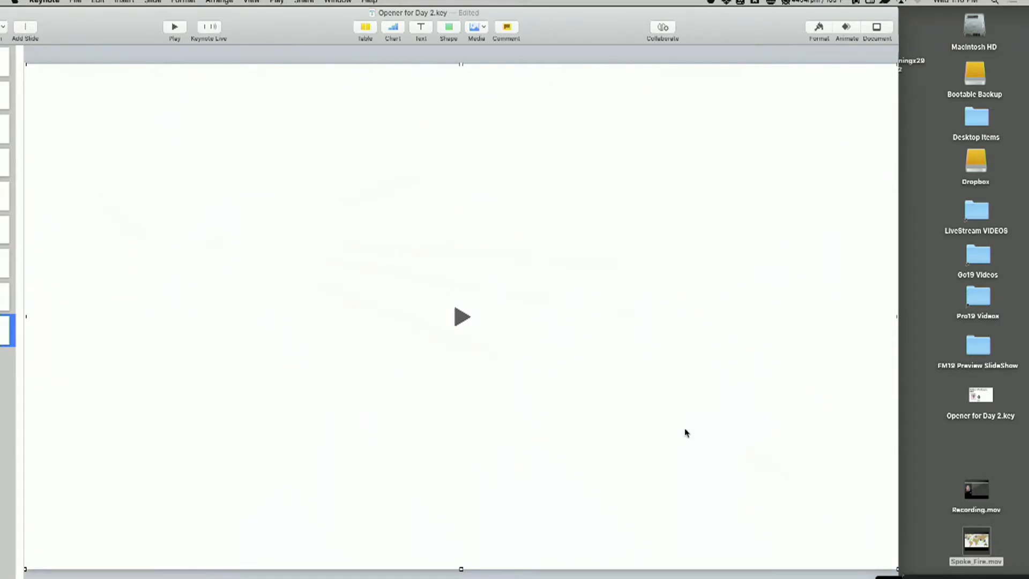
Minimize the Day 2 opener presentation and bring the webcam mirror window onto the desktop
key(XF86AudioRaiseVolume)
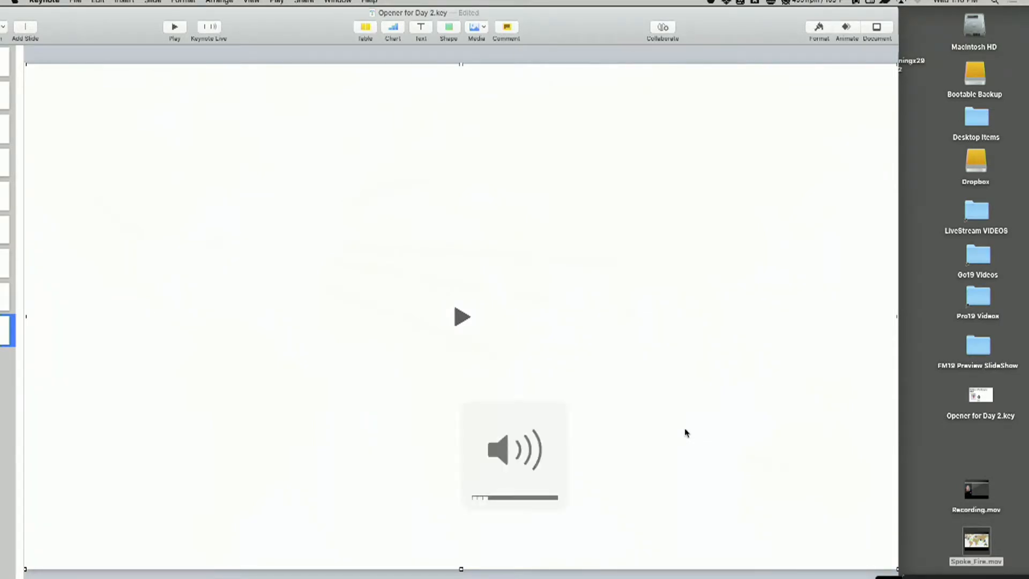
drag(80, 18, 125, 18)
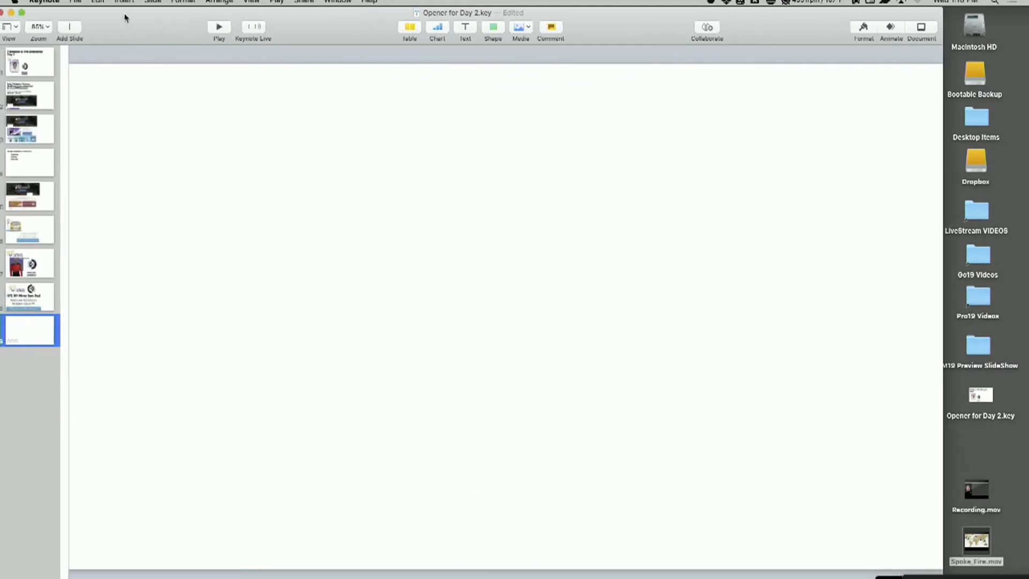
click(33, 13)
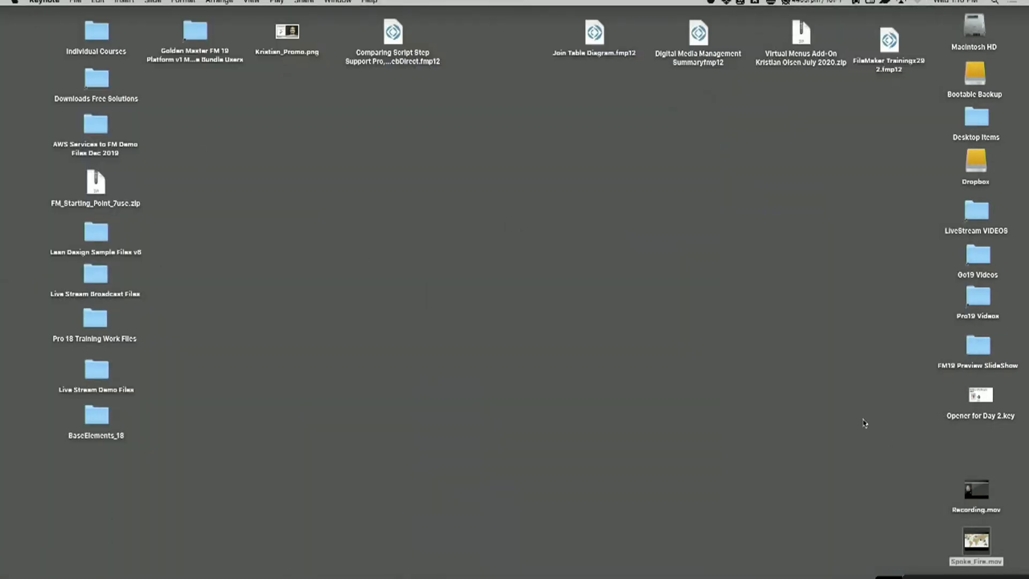
drag(968, 578, 791, 578)
drag(966, 577, 833, 111)
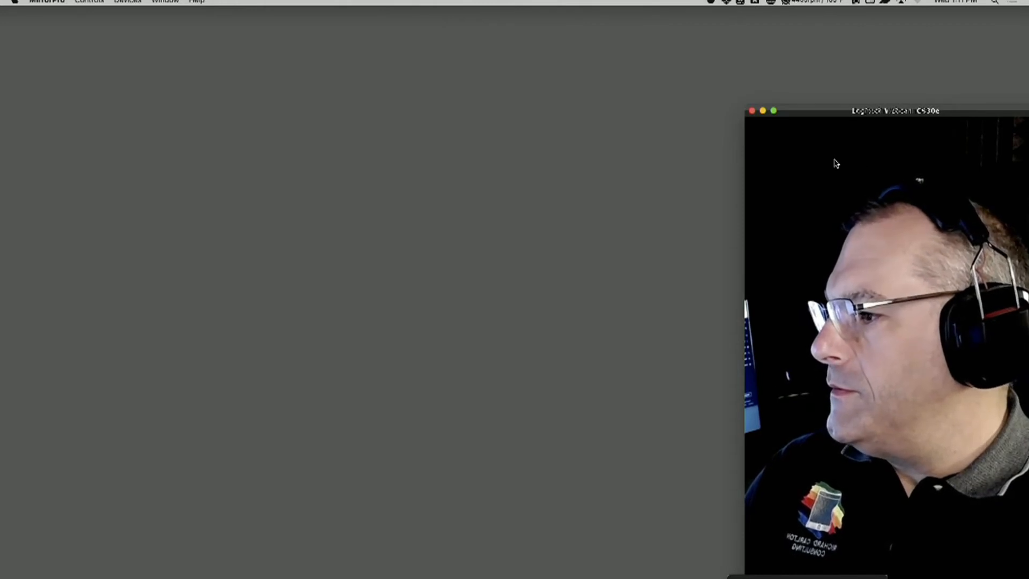
Switch to Safari
mouse_move(1, 188)
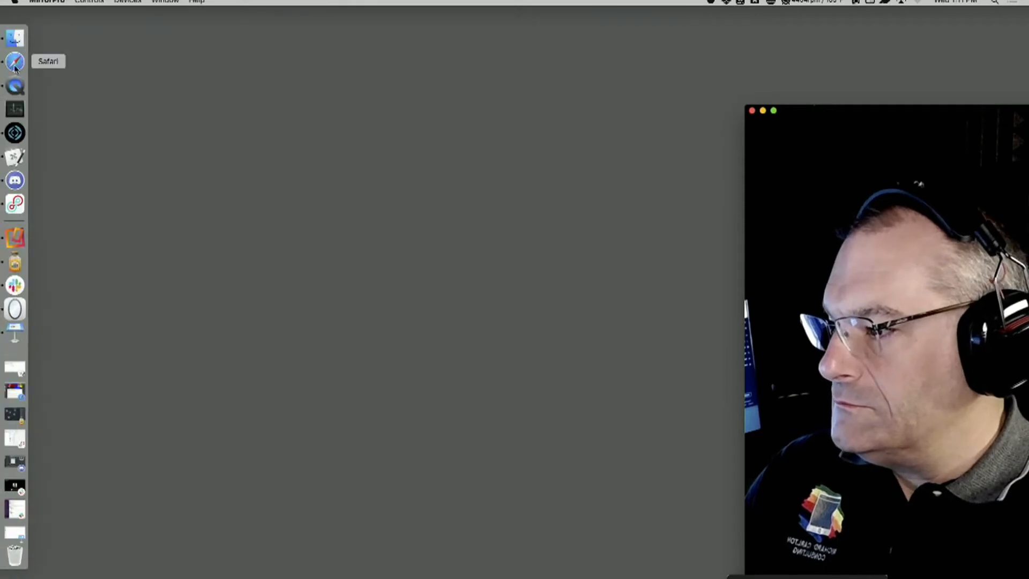
click(15, 62)
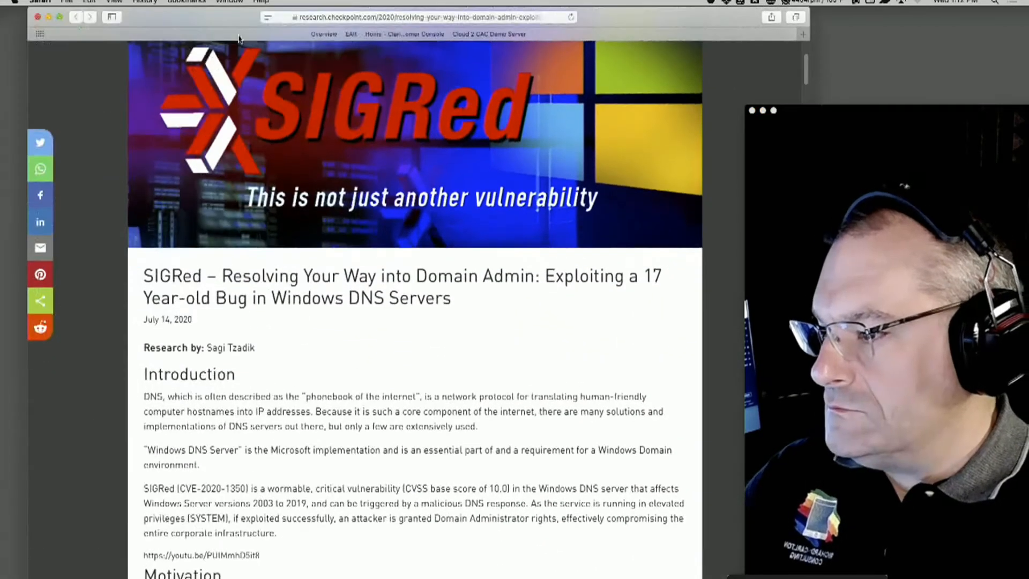
key(super+n)
text(mir)
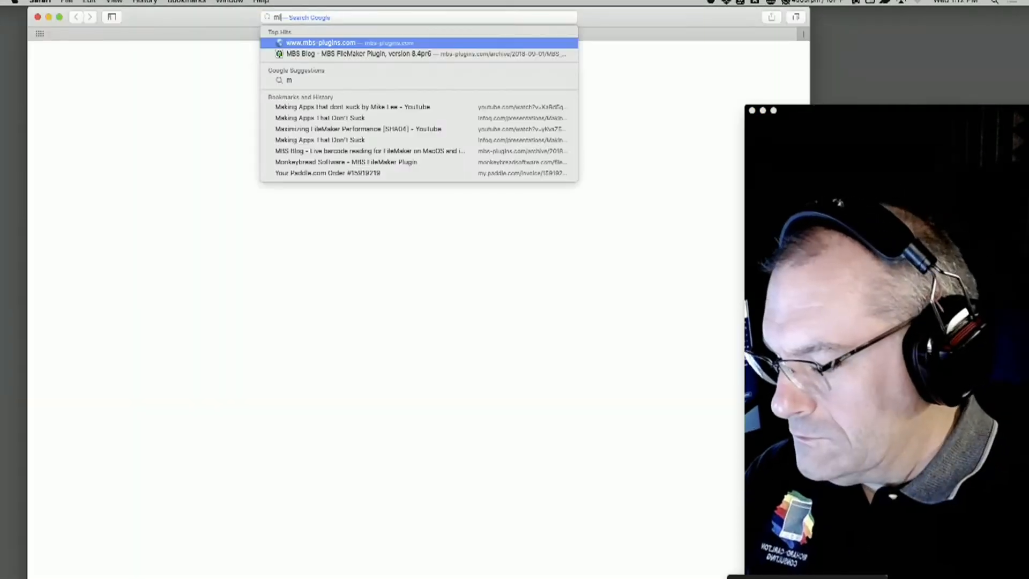
key(BackSpace)
key(BackSpace)
key(BackSpace)
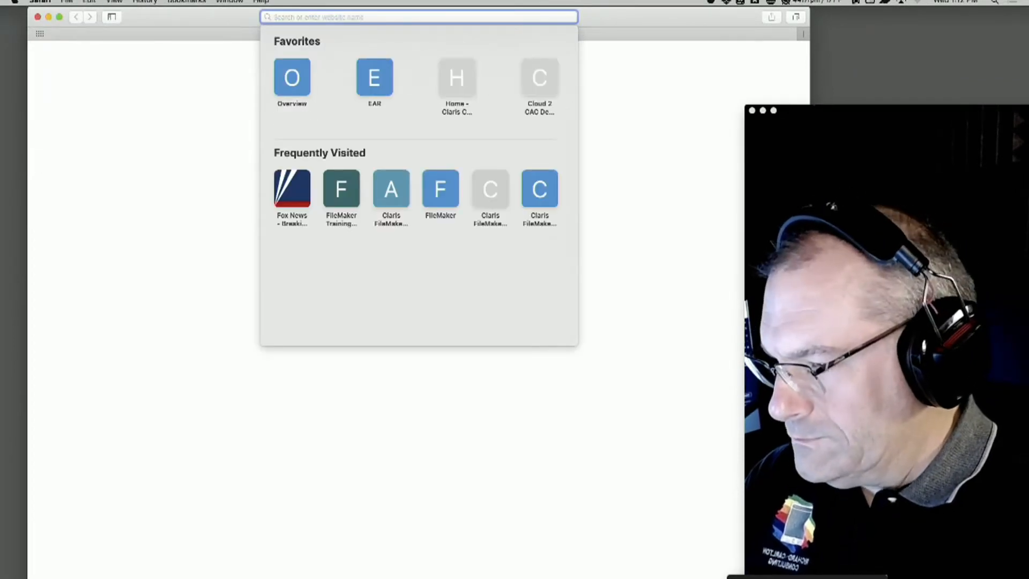
key(super+w)
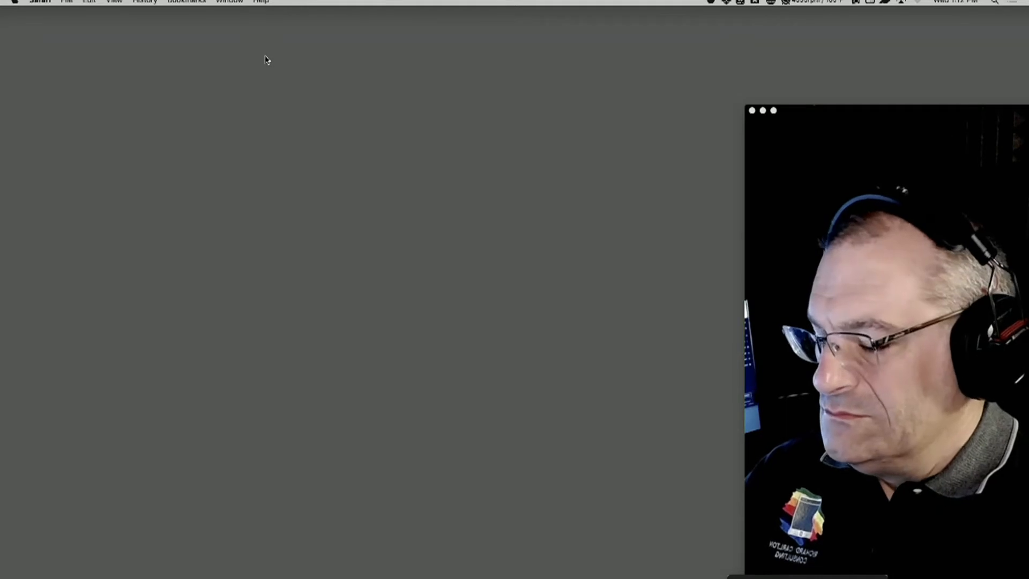
Open 360works.com in a new browser window and go to the MirrorSync product page
key(super+n)
text(360works.com)
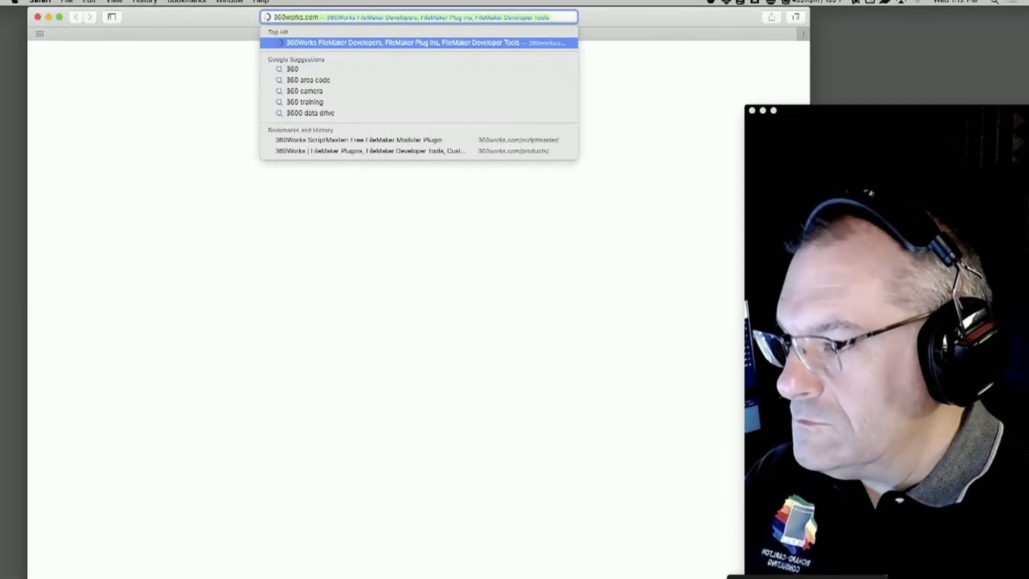
key(Return)
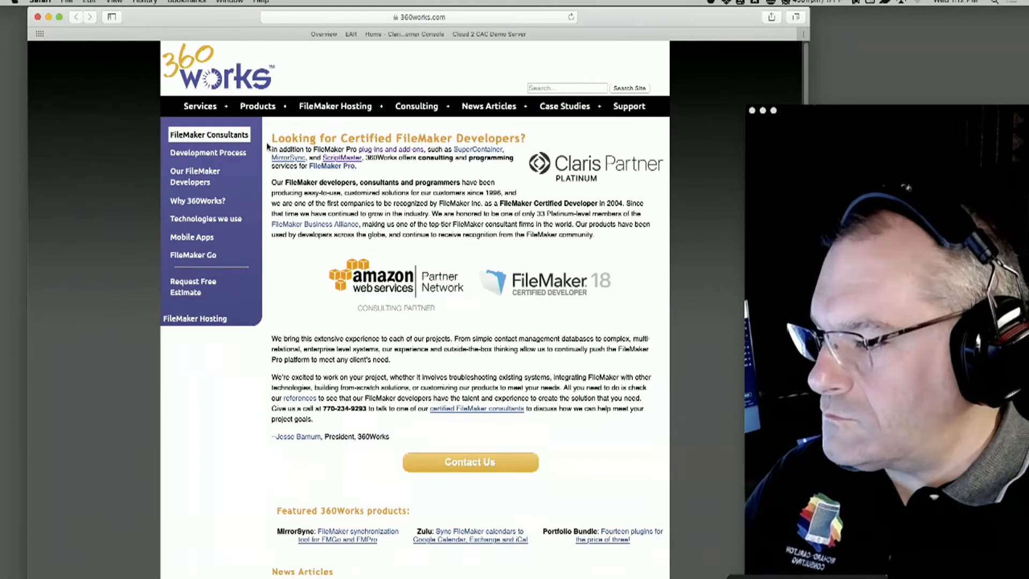
click(254, 108)
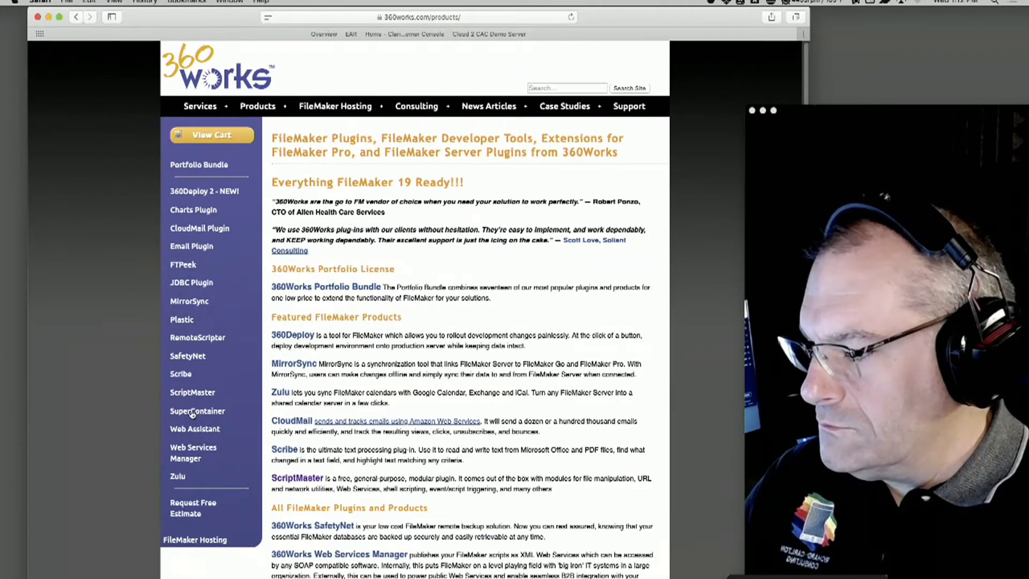
click(191, 303)
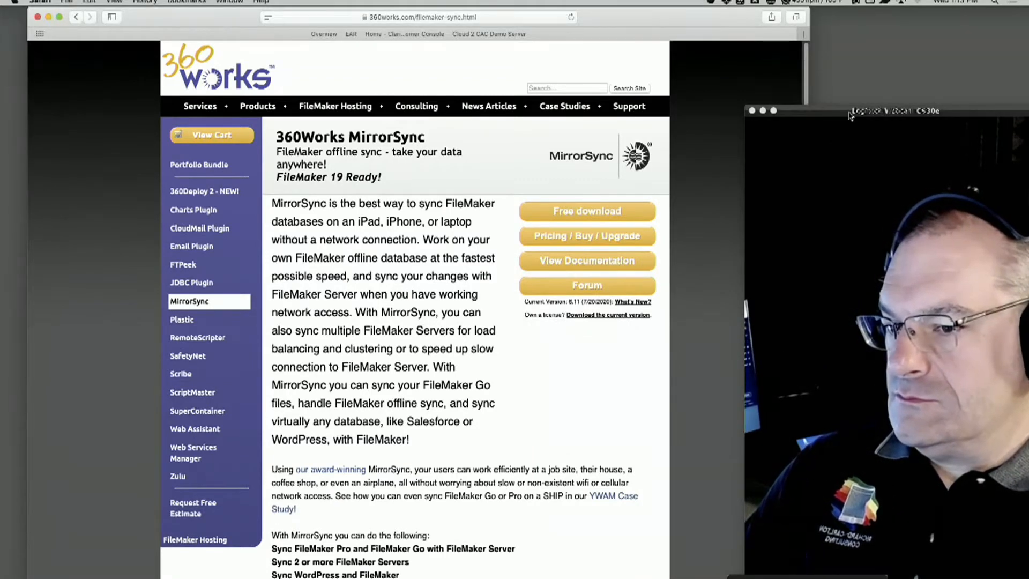
Play the Spoke_Fire.mov video from the desktop and move the webcam window clear of the map
drag(850, 112, 685, 104)
click(935, 340)
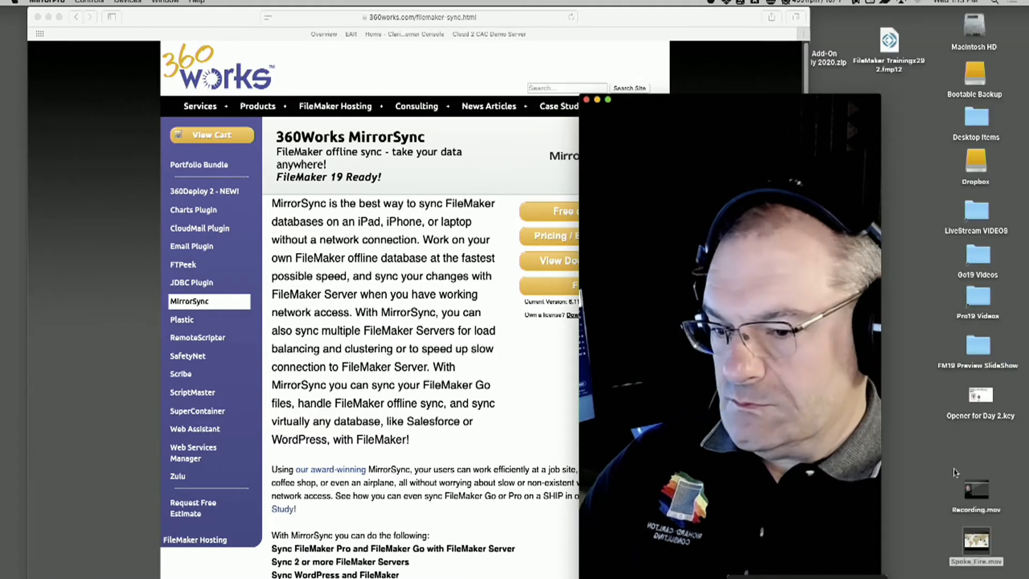
double_click(967, 542)
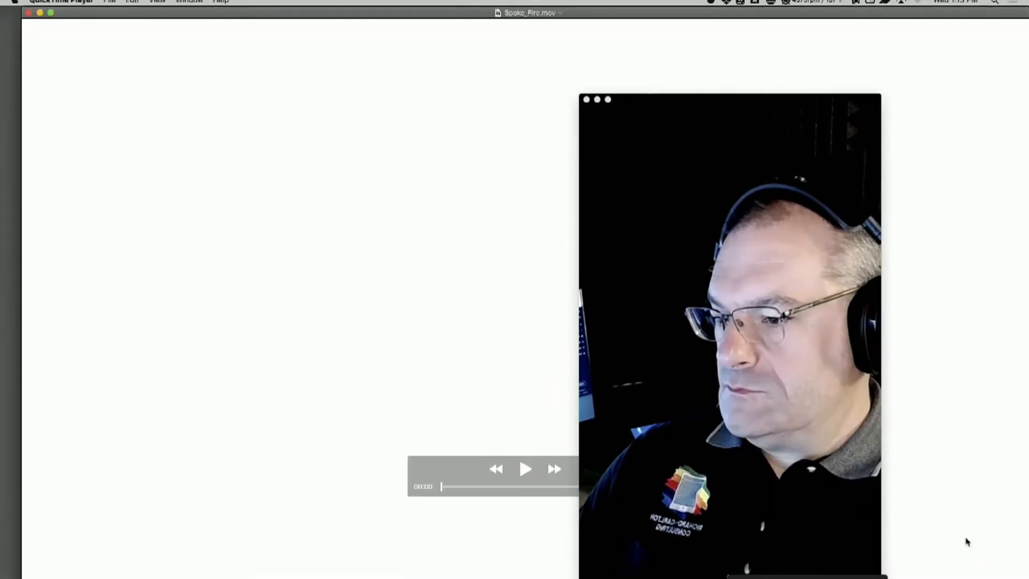
drag(790, 99, 1001, 95)
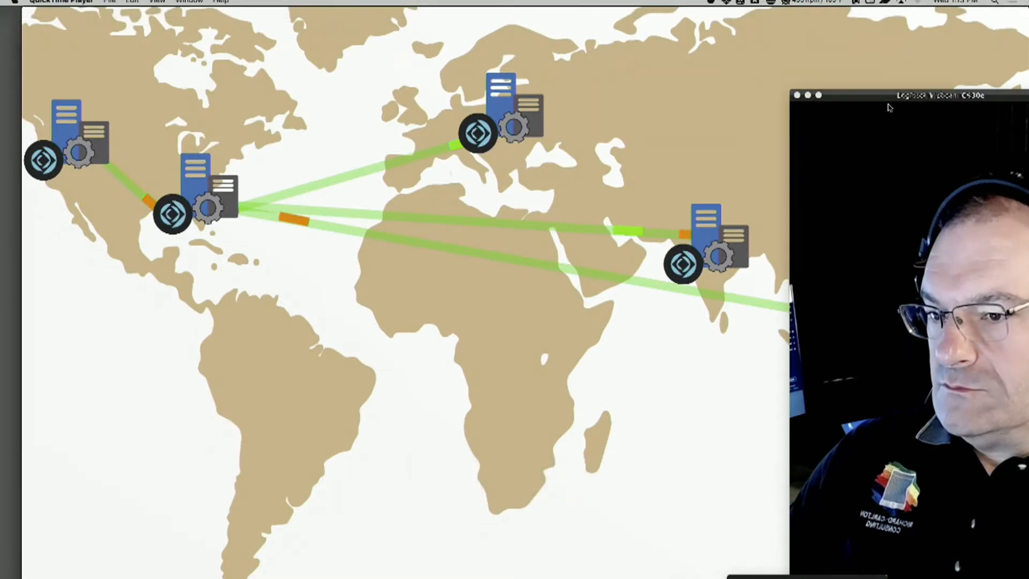
drag(897, 93, 855, 454)
mouse_move(834, 398)
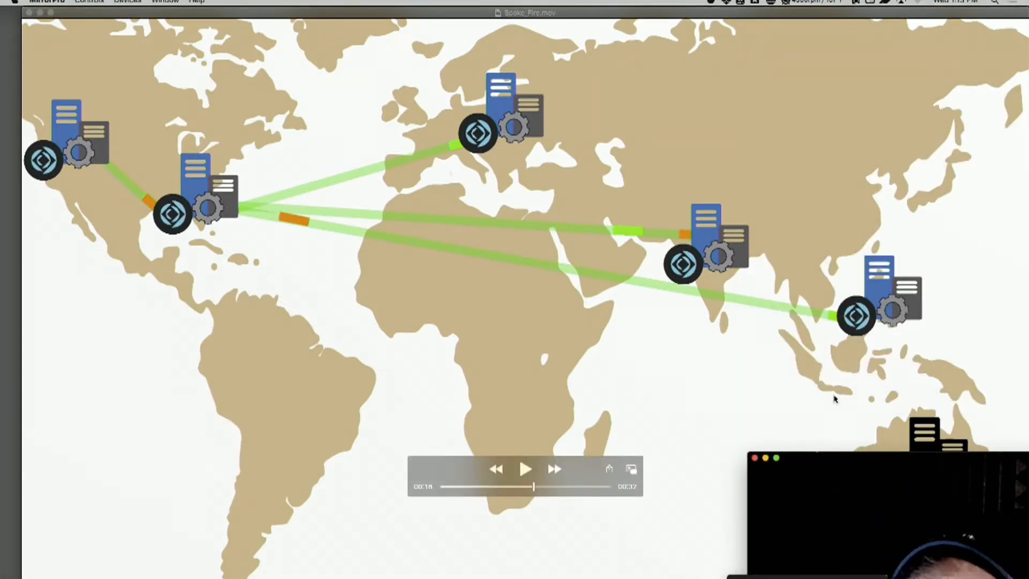
Shift the map video to show its Australian end beside the webcam window, and close the video
drag(849, 457, 842, 82)
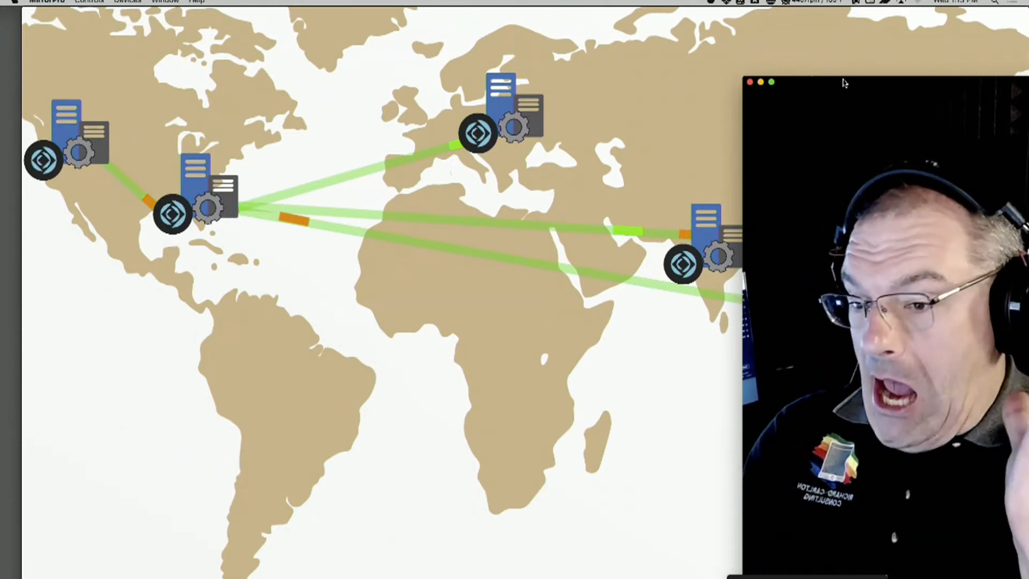
mouse_move(844, 83)
mouse_down()
mouse_move(846, 265)
mouse_move(837, 91)
mouse_up()
click(655, 98)
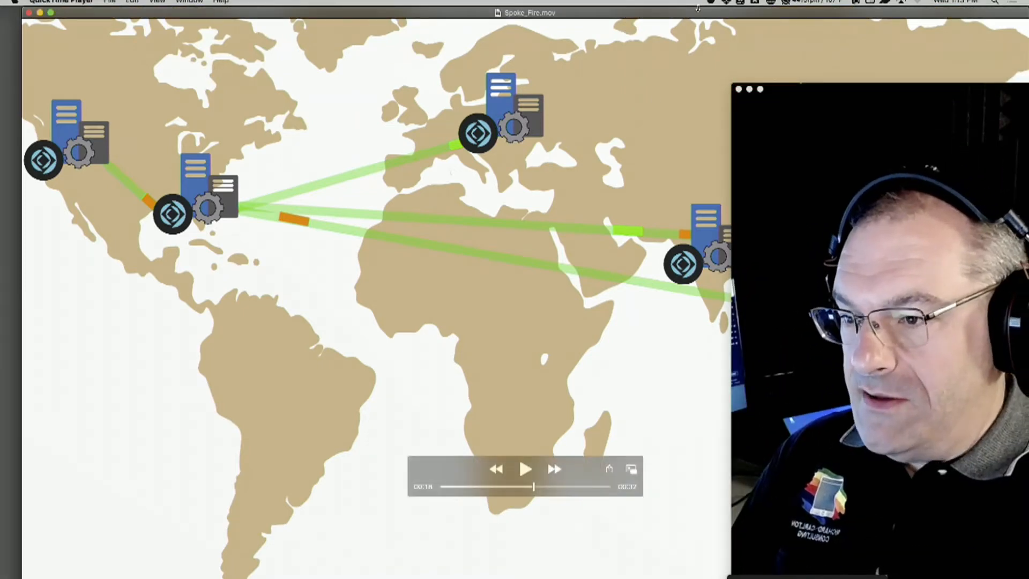
drag(688, 14, 234, 14)
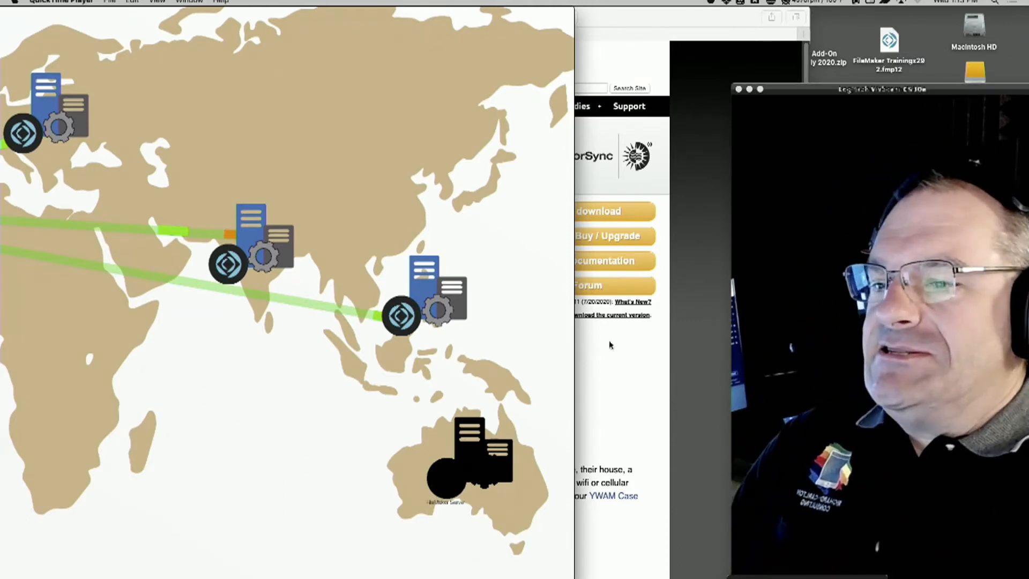
drag(462, 13, 556, 16)
key(super+w)
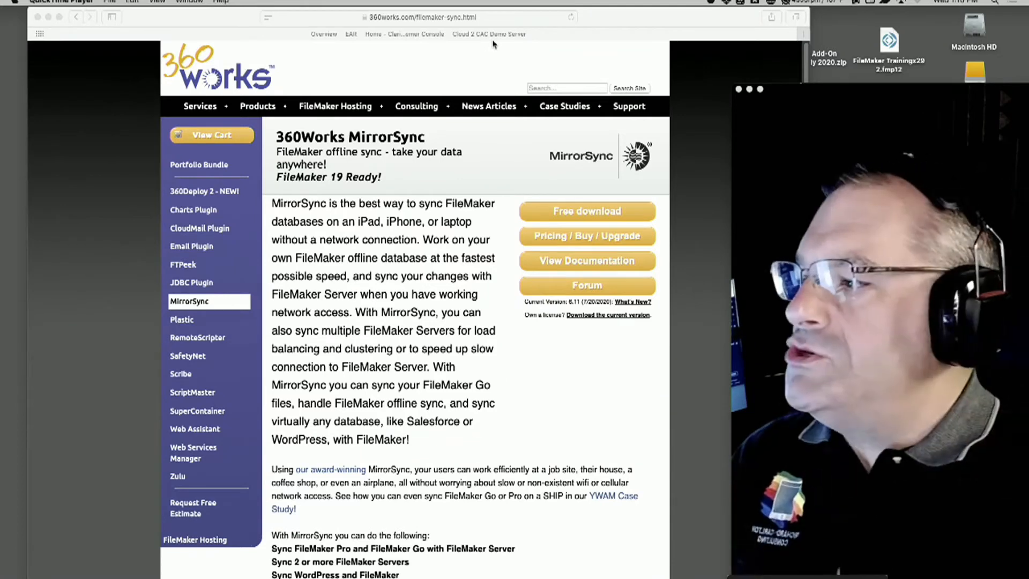
Switch to the ongoing Slack call and enlarge its shared-screen window to nearly fill the display
click(748, 578)
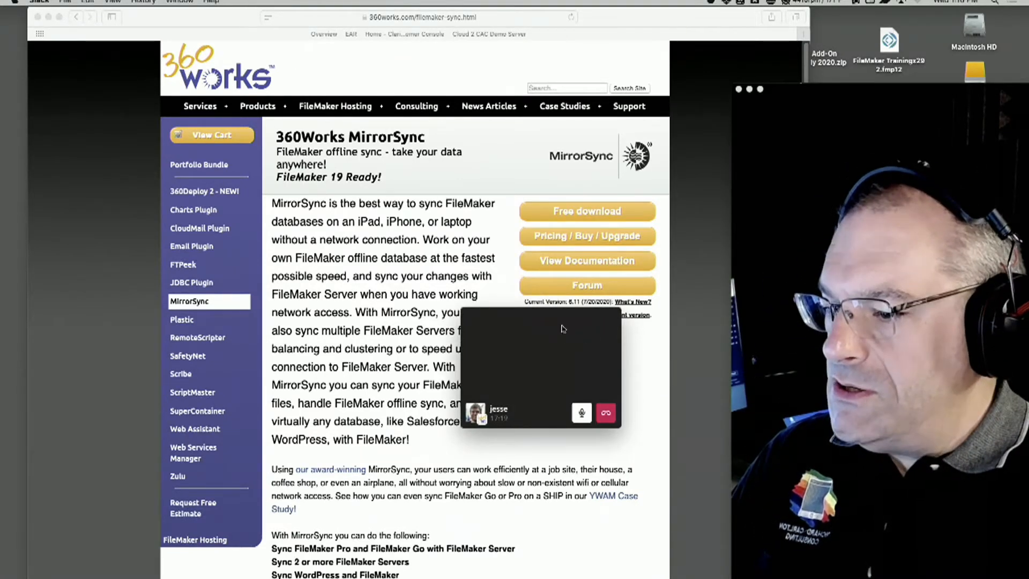
click(562, 329)
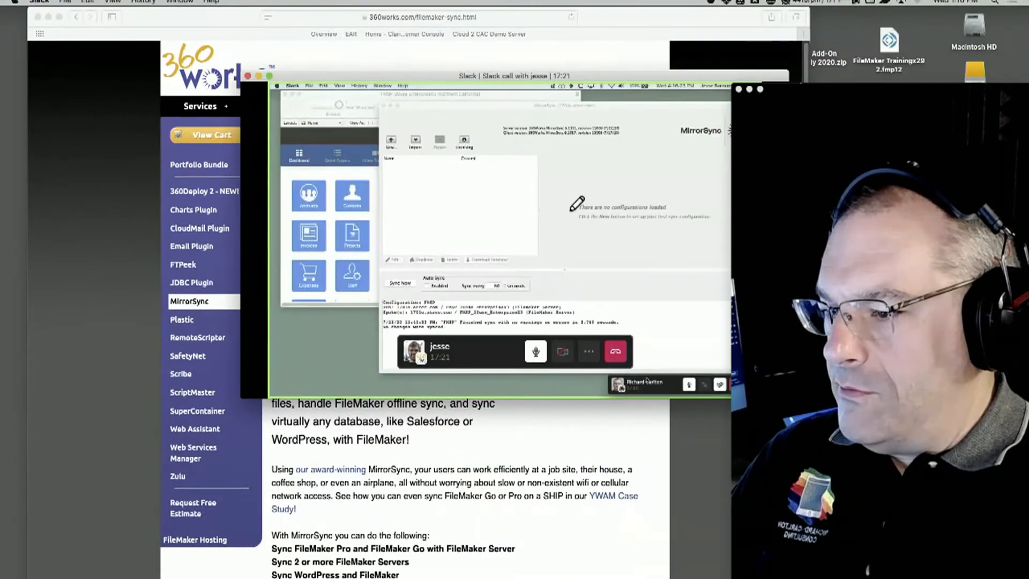
drag(586, 79, 330, 1)
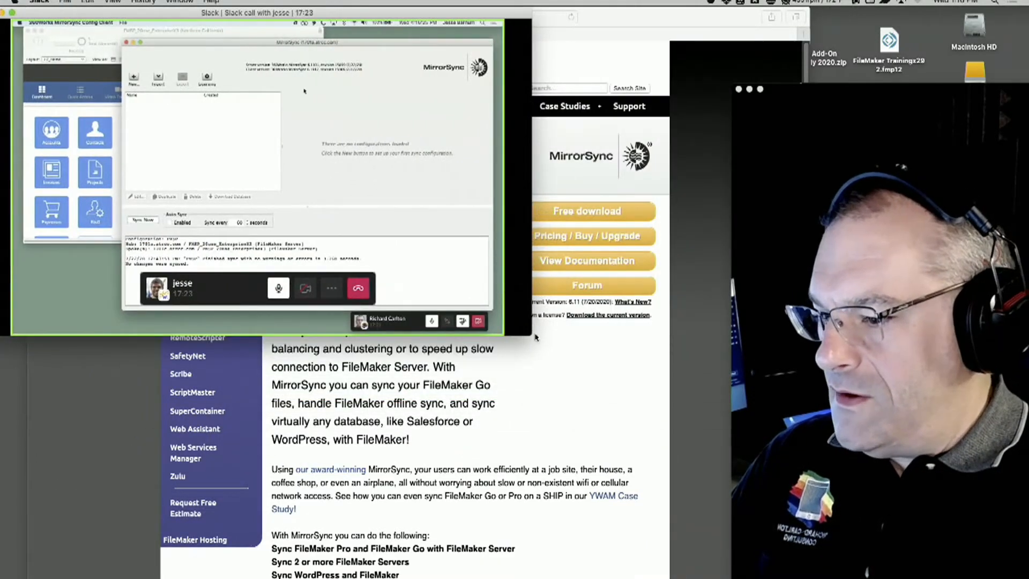
drag(532, 335, 1005, 548)
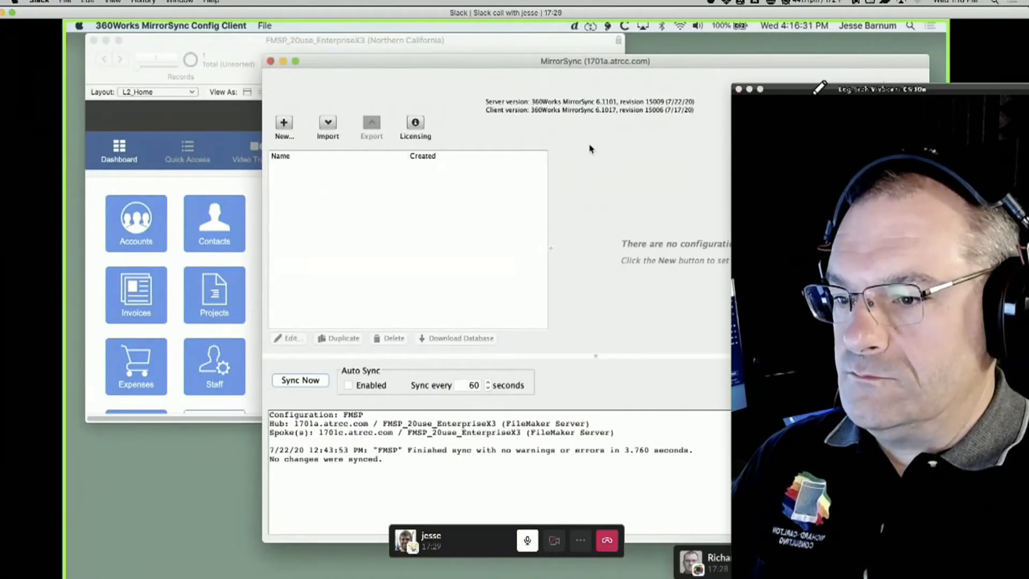
Minimize the webcam window and move the call controls to a corner so they clear the shared MirrorSync window
click(813, 94)
drag(893, 93, 1026, 102)
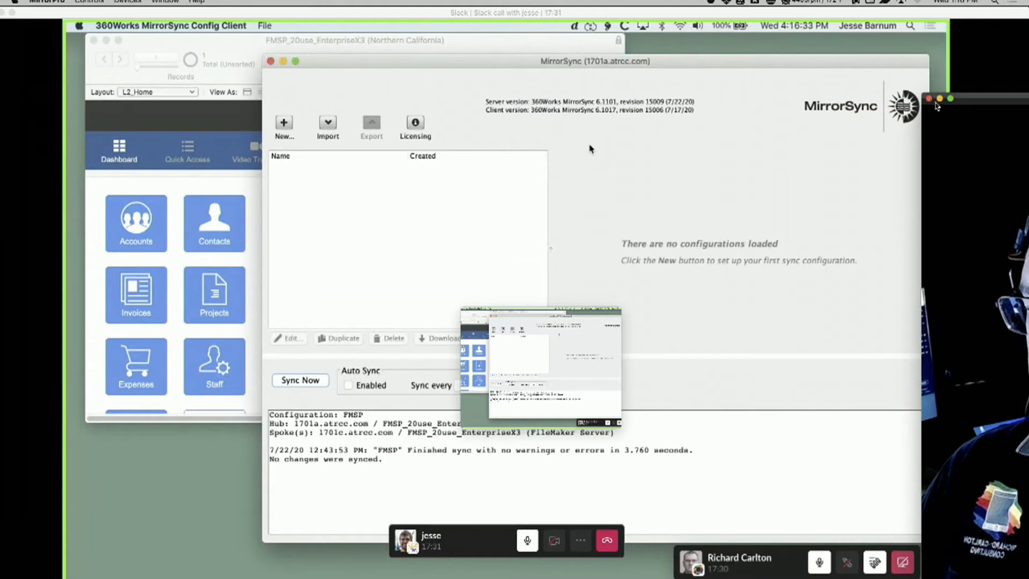
click(939, 100)
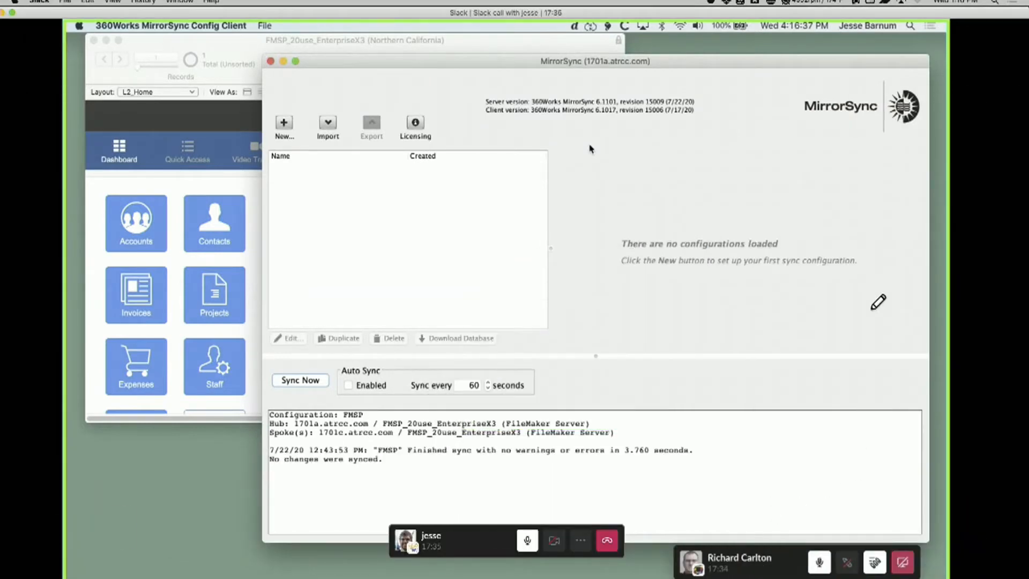
drag(481, 539, 73, 568)
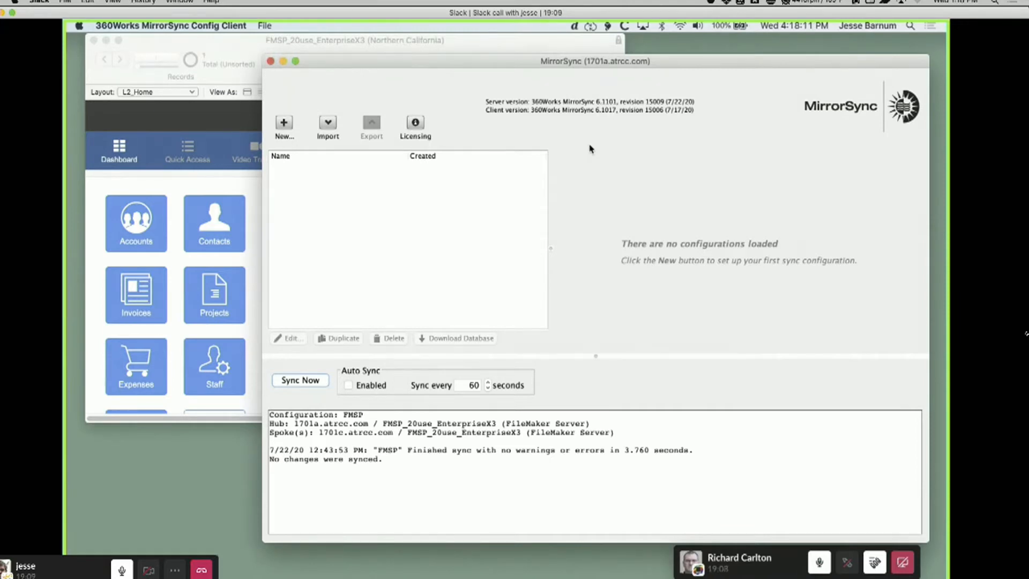
Bring the FMSP_20use_EnterpriseX3 file to the front, review its tables in Manage Database, and close the dialog
click(533, 48)
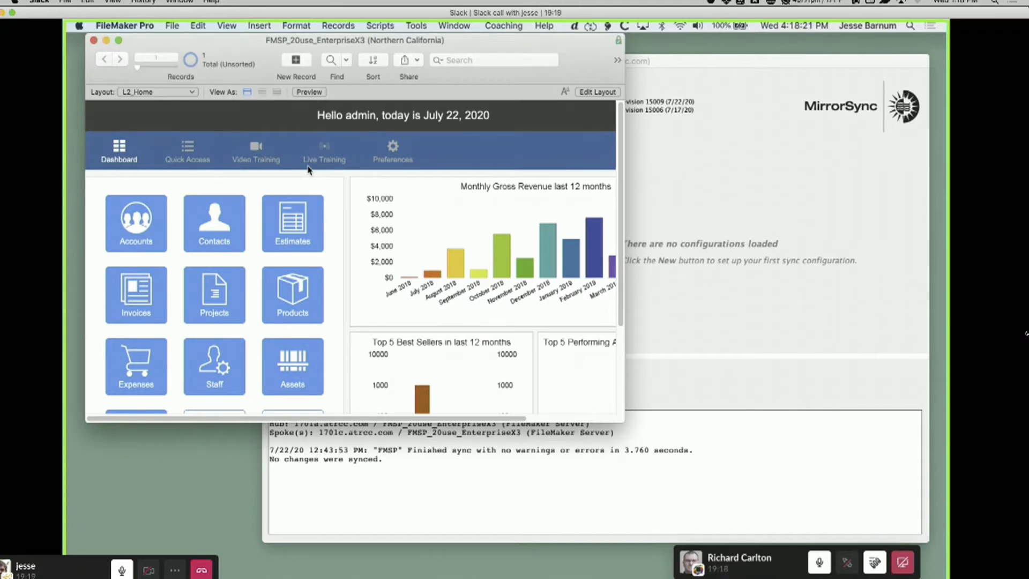
drag(246, 45, 237, 53)
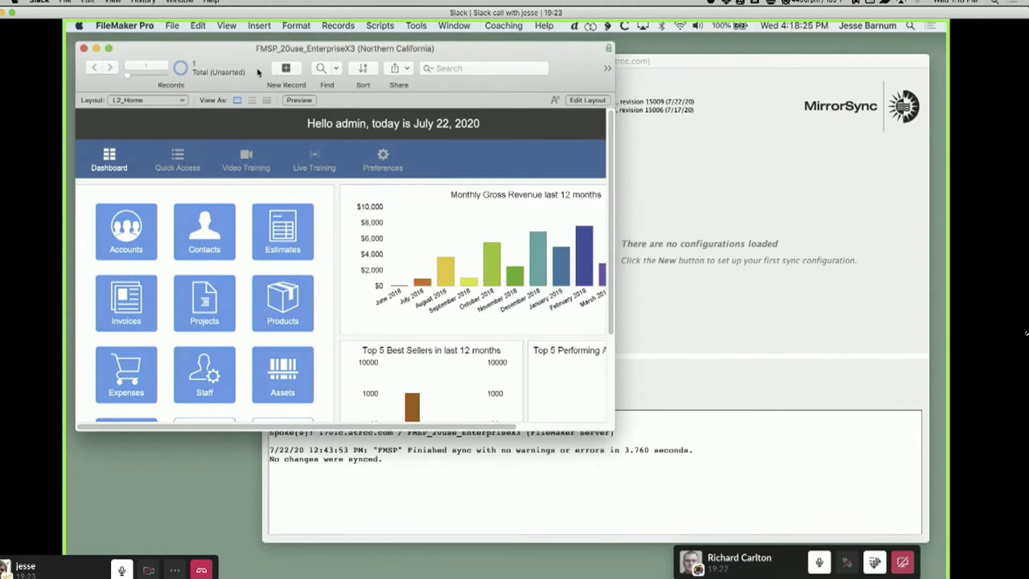
key(super+shift+d)
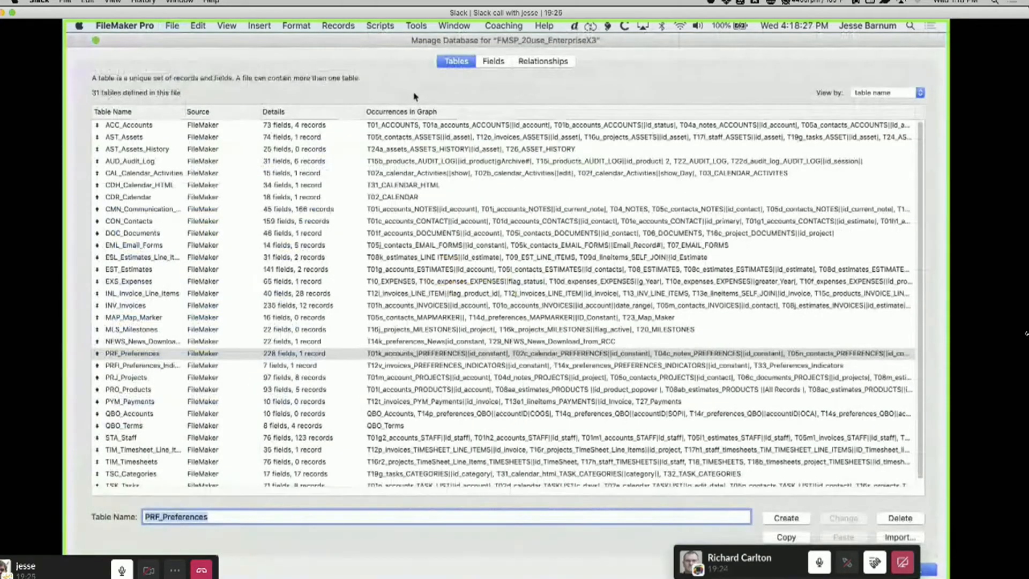
key(Escape)
Open Manage Layouts and select every layout in the Sync layouts folder, starting with Sync_01_Accounts
key(super+shift+l)
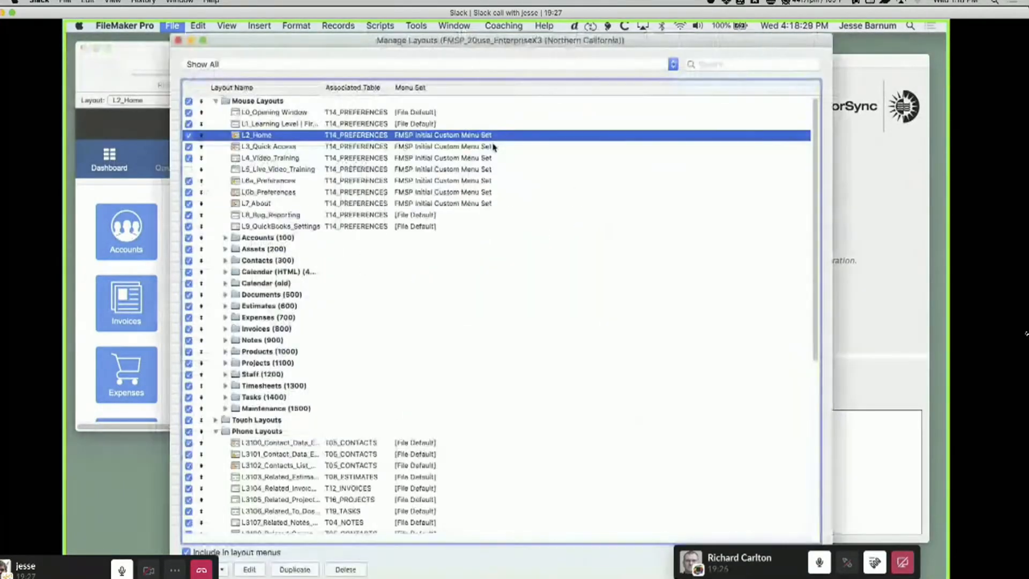
scroll(807, 375, down, 10)
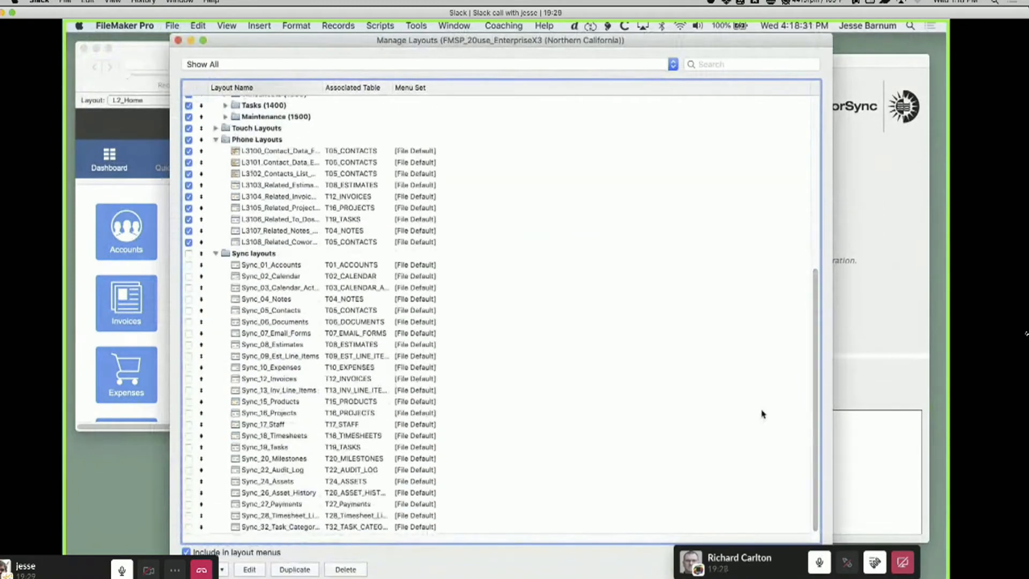
click(270, 265)
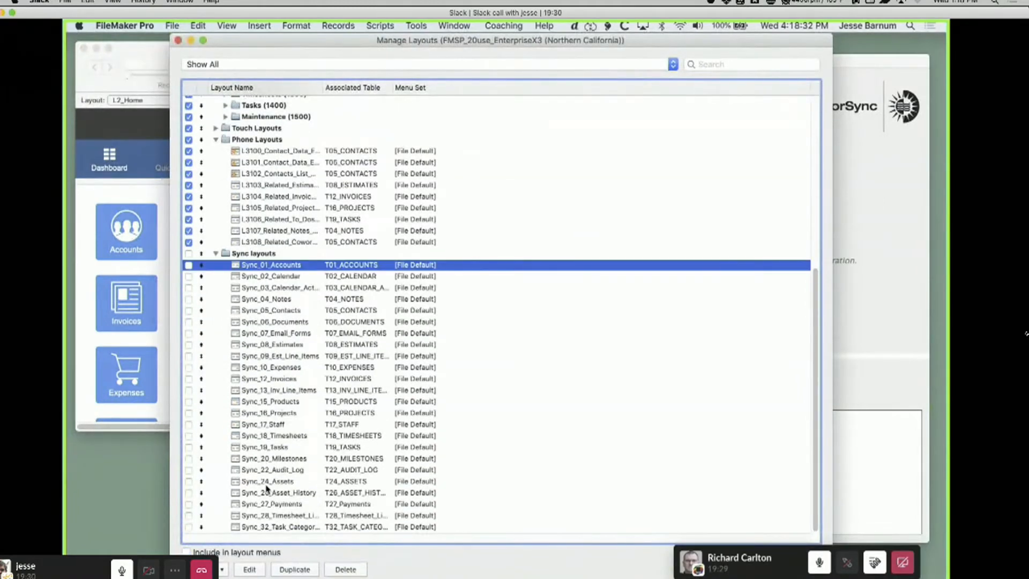
shift+click(272, 528)
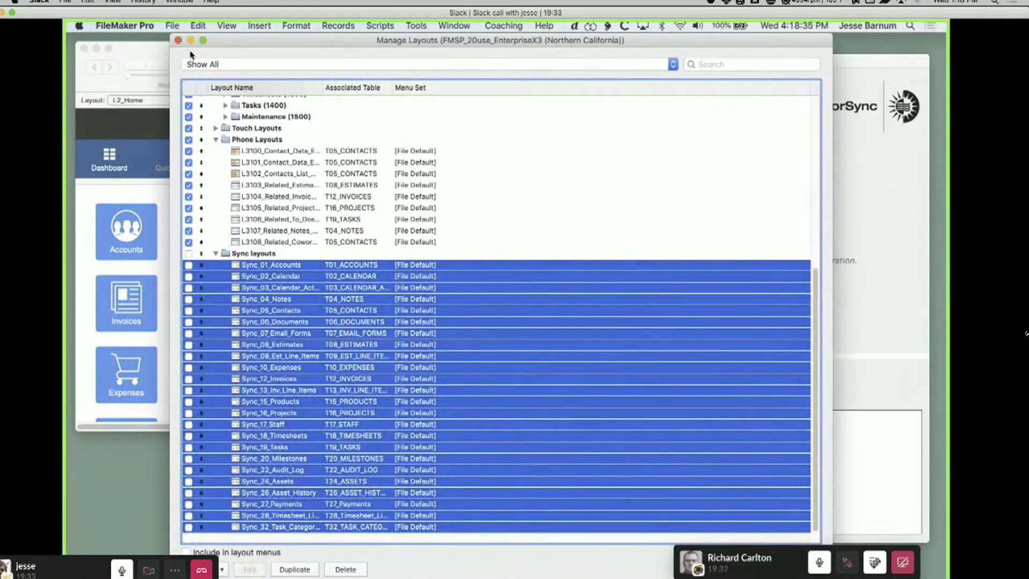
Close Manage Layouts, reopen it, and open the Sync_19_Tasks layout from the Sync layouts folder in its own window
click(178, 41)
click(155, 100)
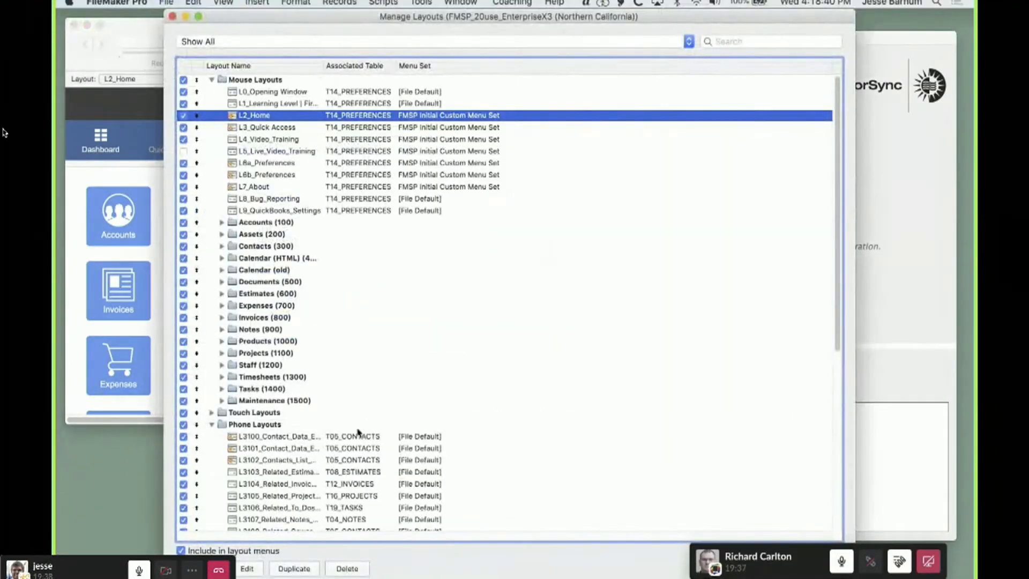
click(310, 473)
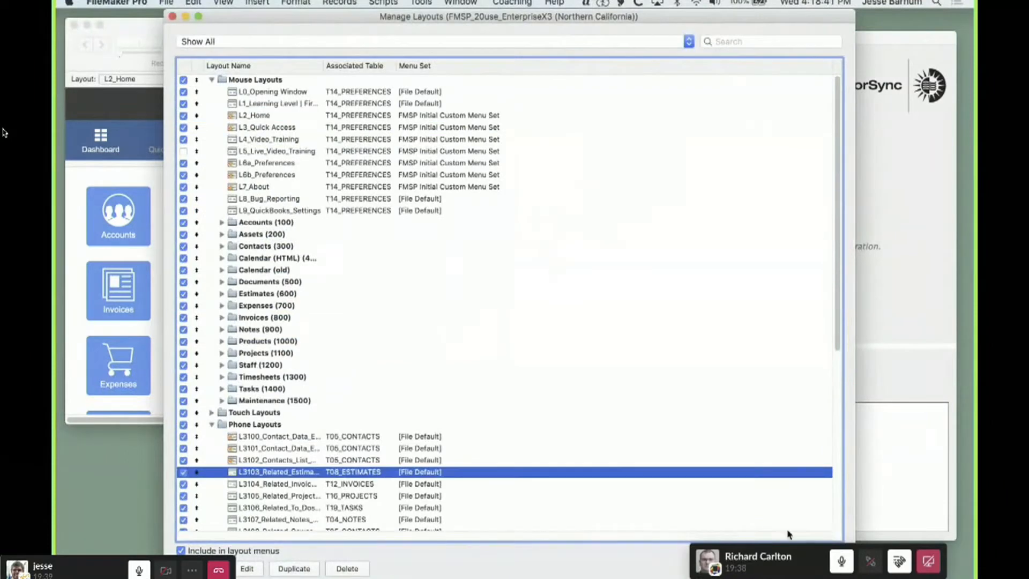
scroll(700, 423, down, 10)
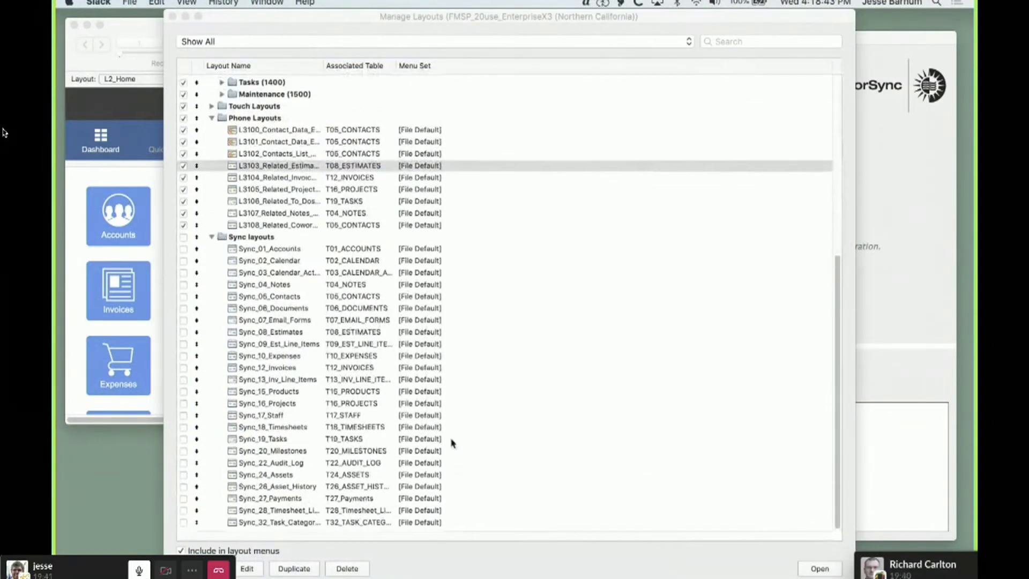
click(304, 446)
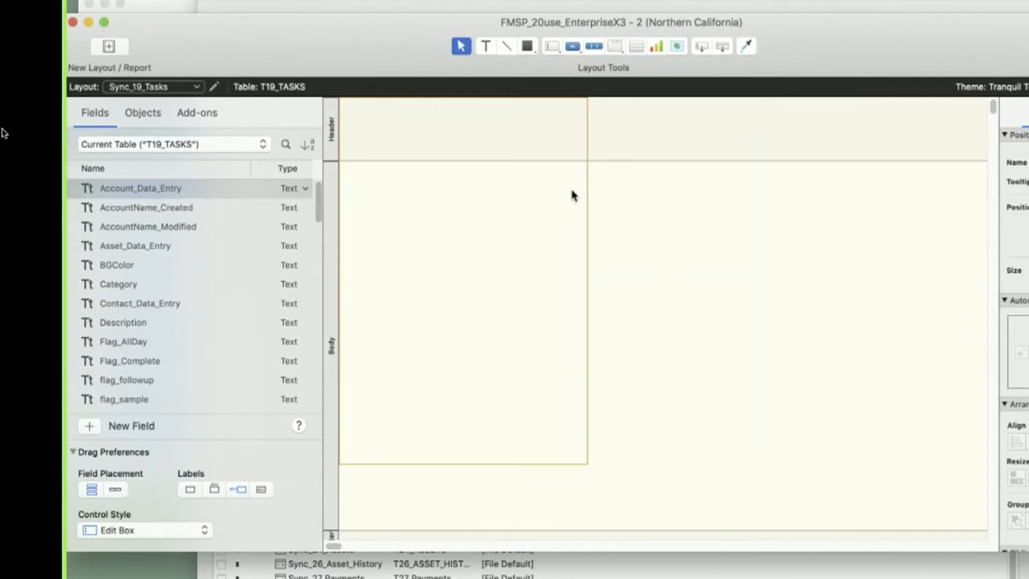
Review the list of Sync layouts available from the Sync_19_Tasks window, and close that window
click(179, 91)
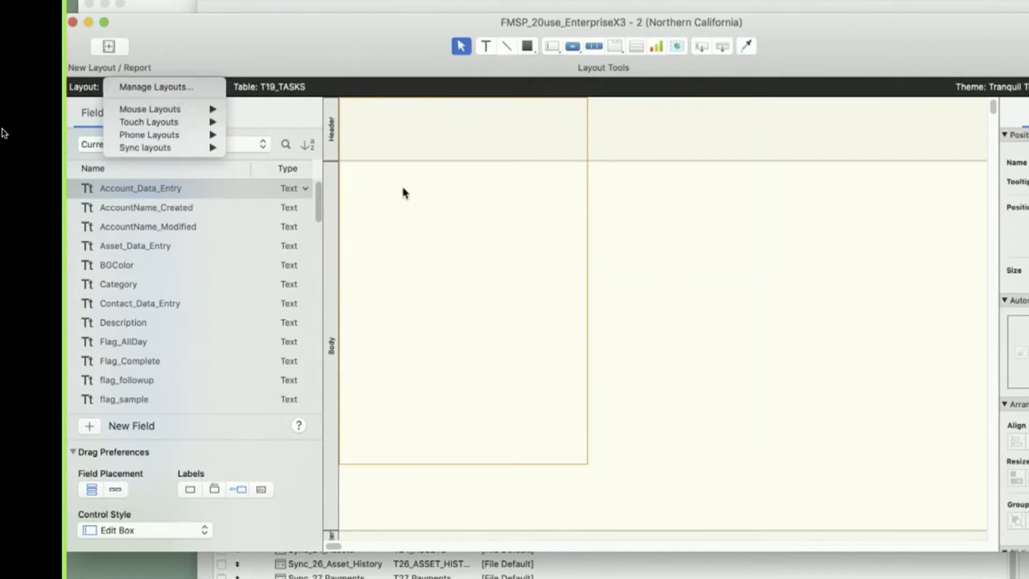
mouse_move(203, 150)
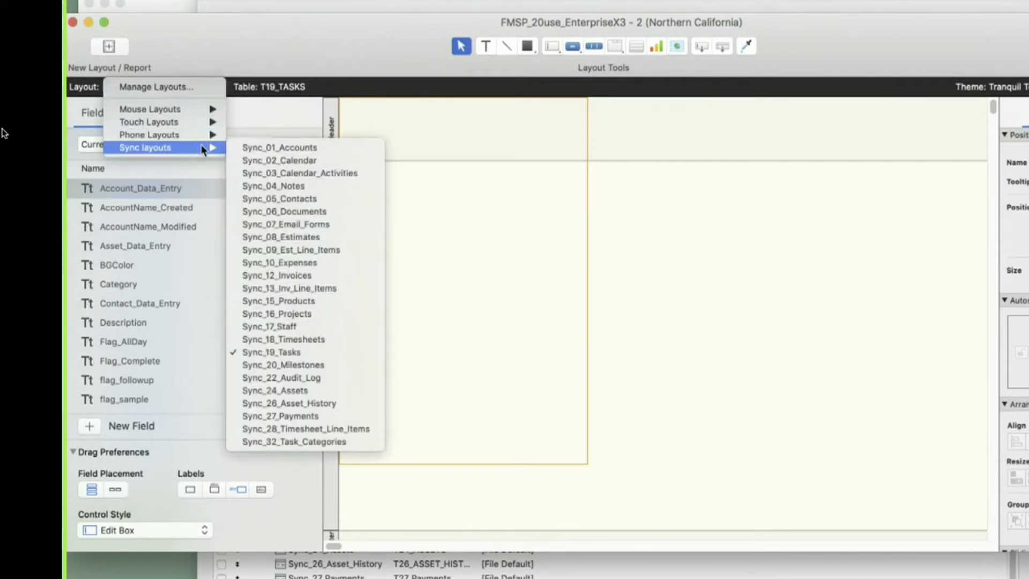
click(615, 319)
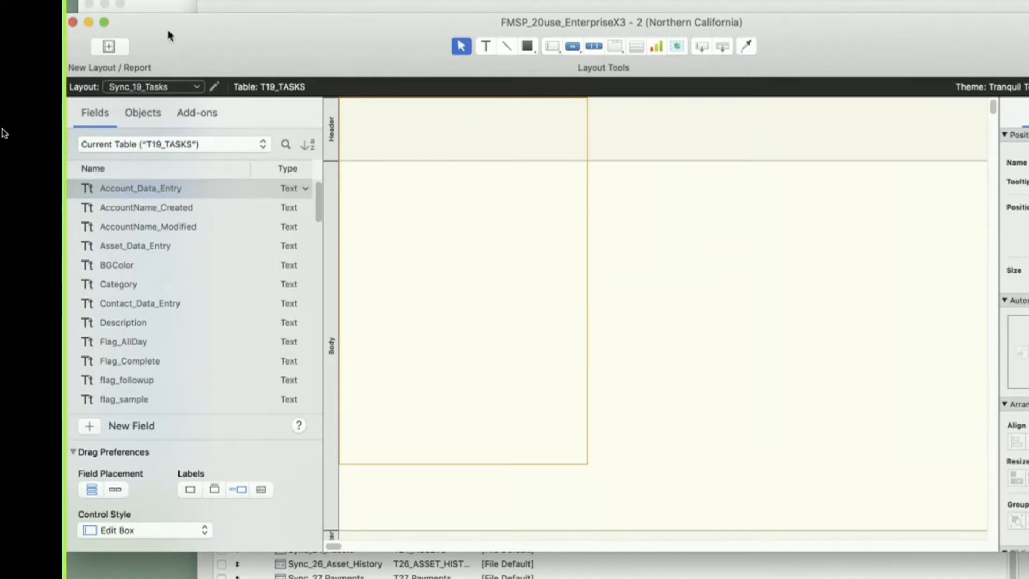
drag(171, 32, 180, 31)
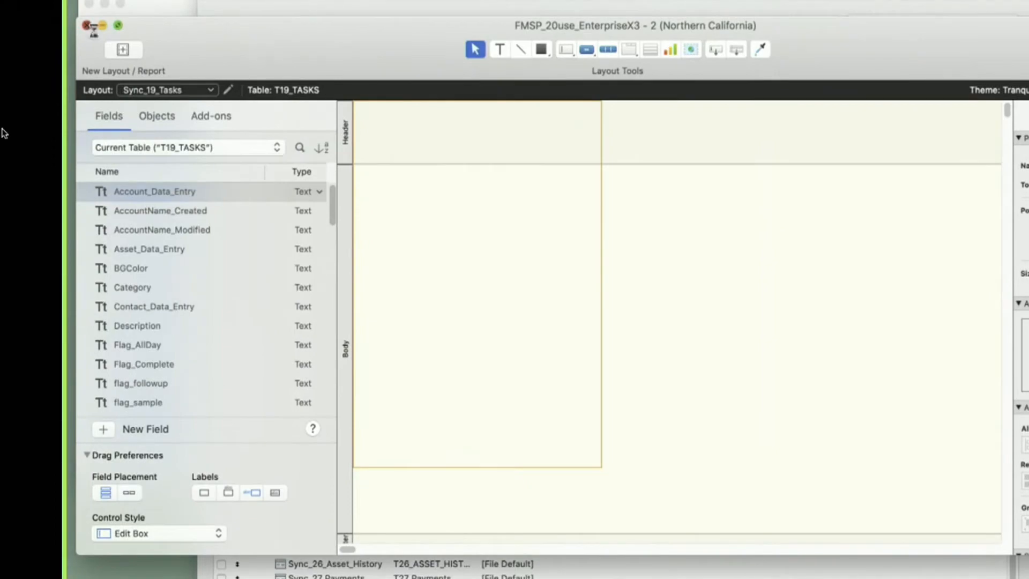
click(83, 23)
Inspect the AST_Assets table's fields in Manage Database and close the dialog
key(super+shift+d)
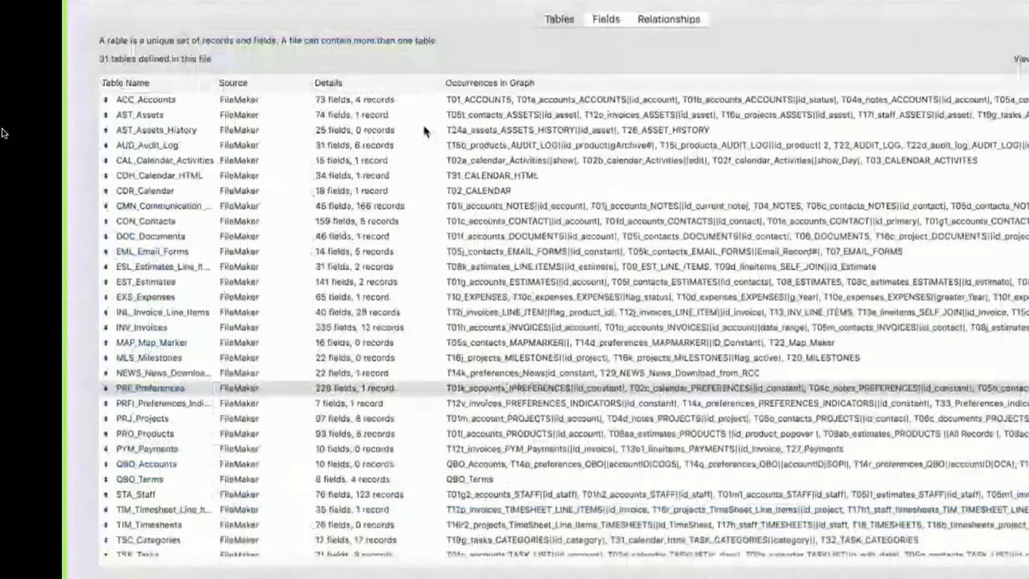
double_click(161, 119)
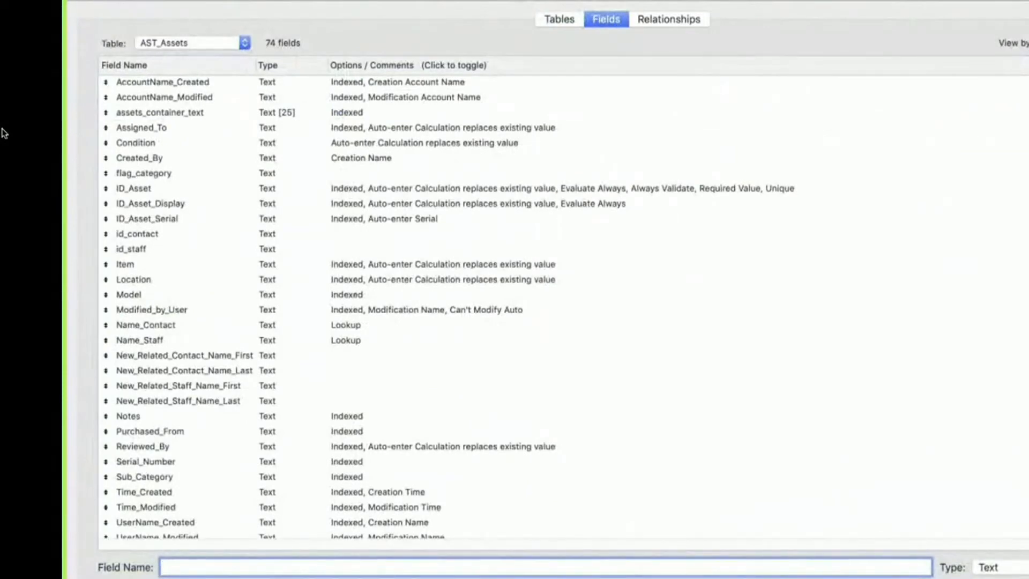
click(860, 574)
Reopen Manage Database and show the fields of the QBO_Terms table
key(super+shift+d)
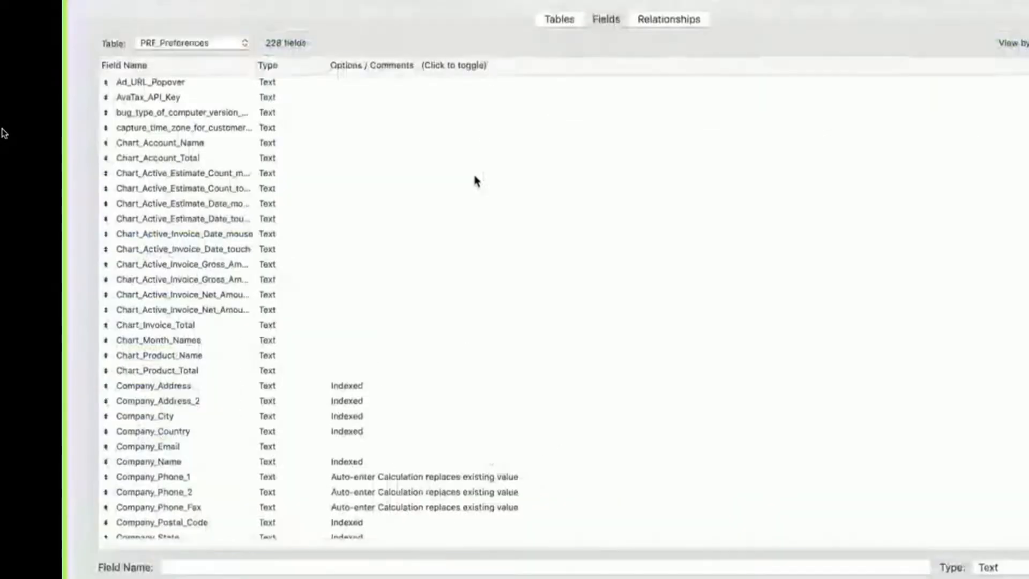
click(560, 20)
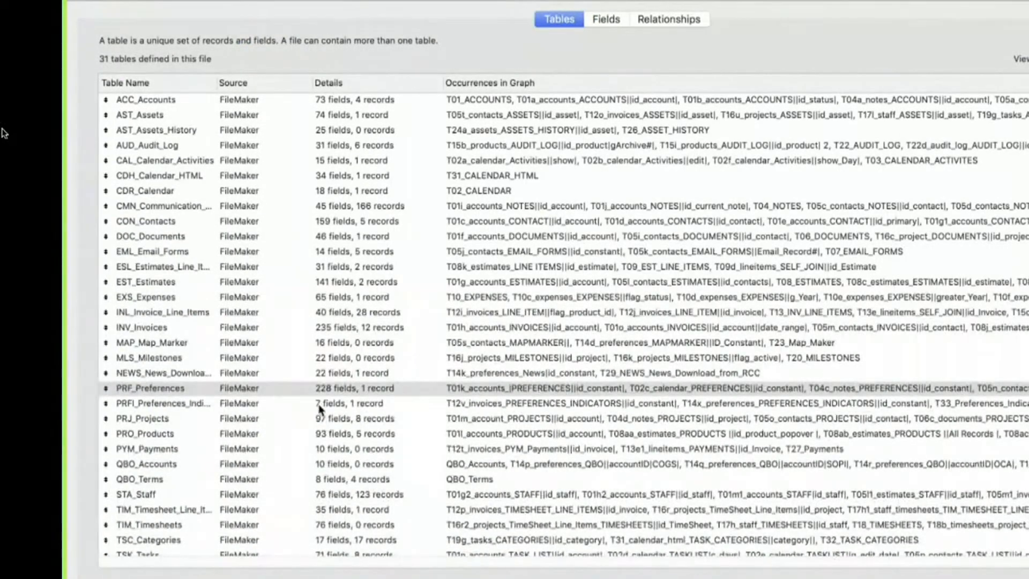
click(331, 480)
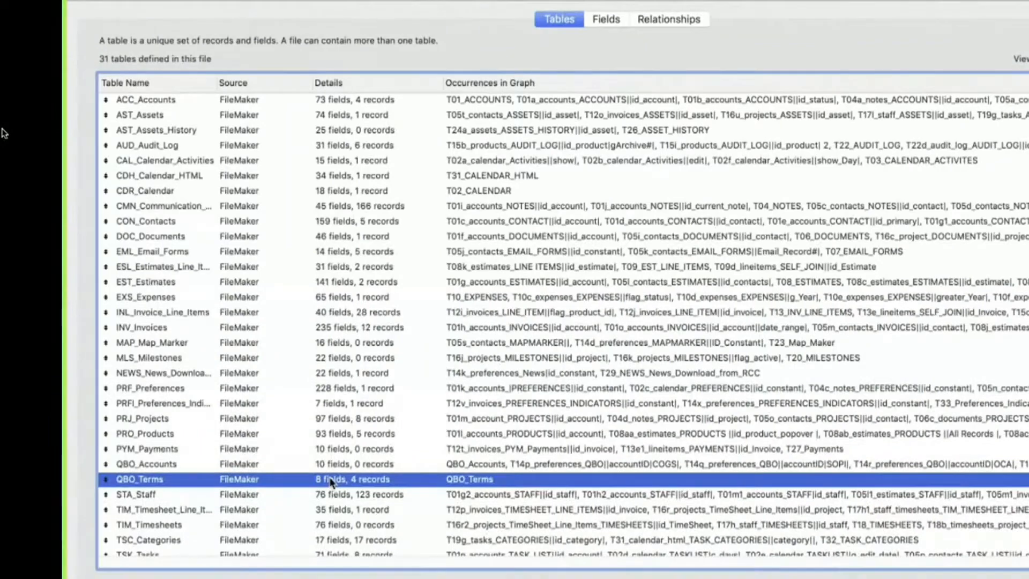
double_click(331, 480)
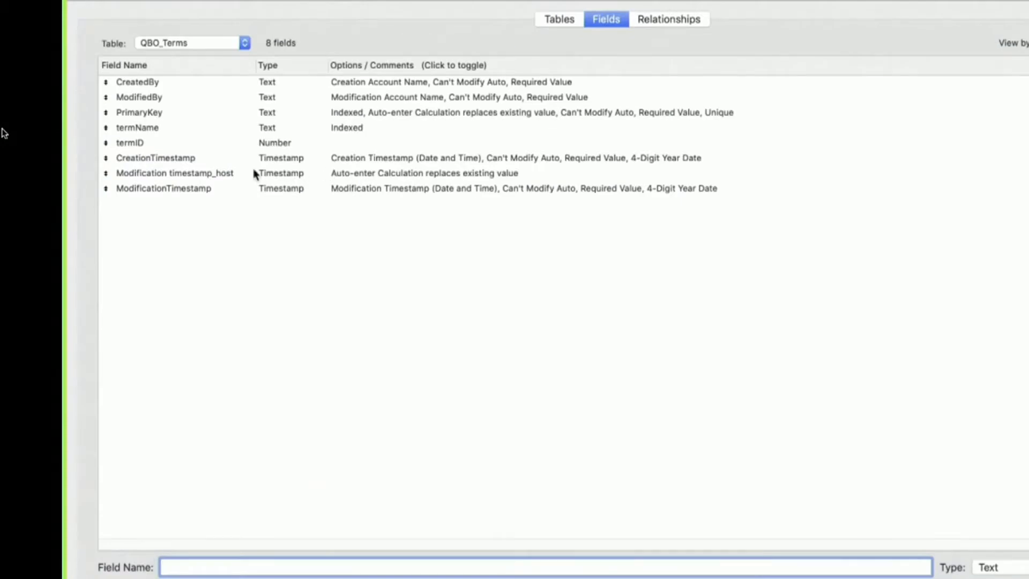
Select the CreationTimestamp, ModificationTimestamp, CreatedBy, ModifiedBy and PrimaryKey fields together in QBO_Terms
click(188, 161)
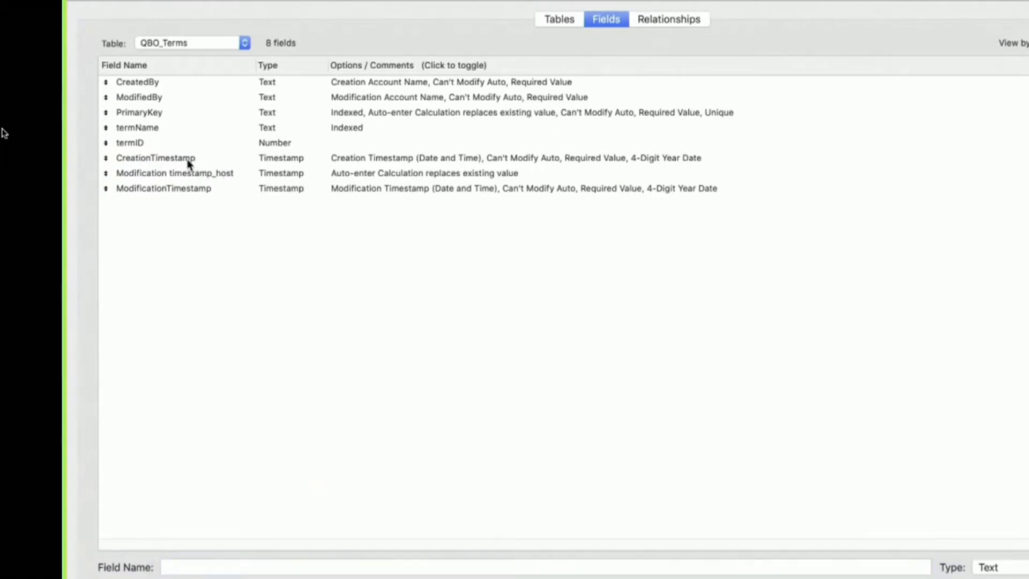
super+click(147, 187)
super+click(152, 84)
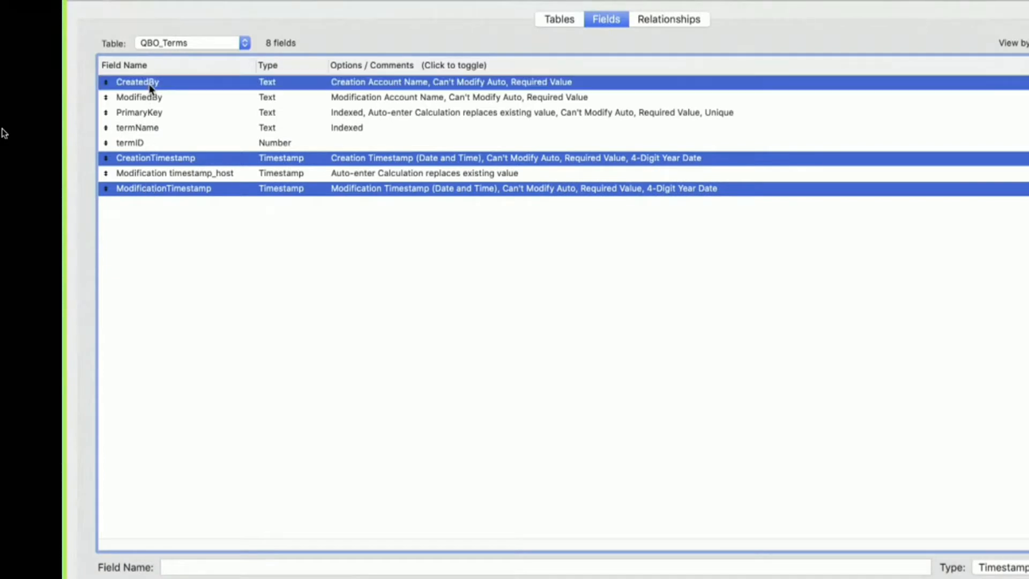
super+click(148, 99)
super+click(148, 114)
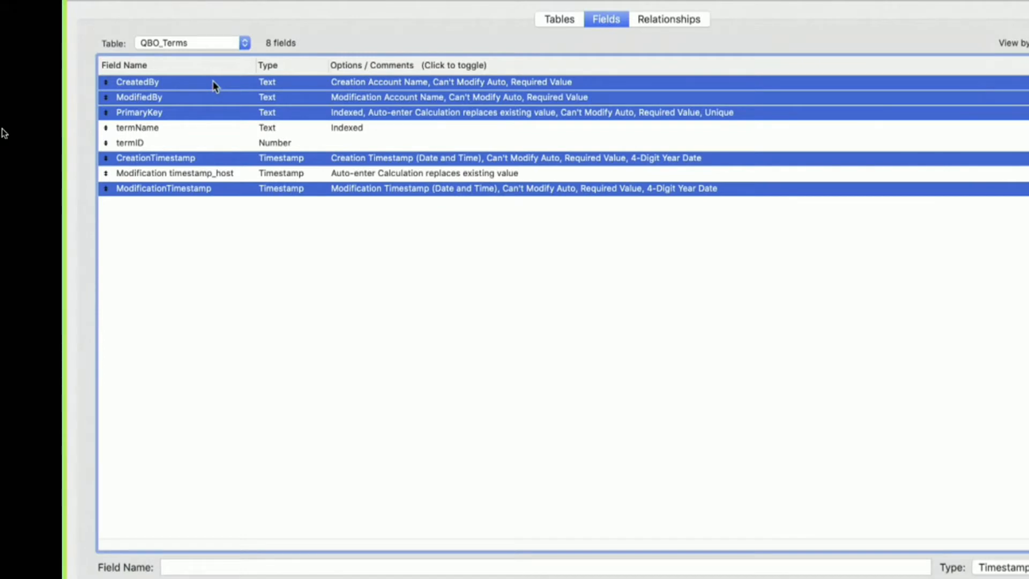
Highlight the termName and termID fields together, followed by Modification timestamp_host alone, and clear the selection
click(163, 129)
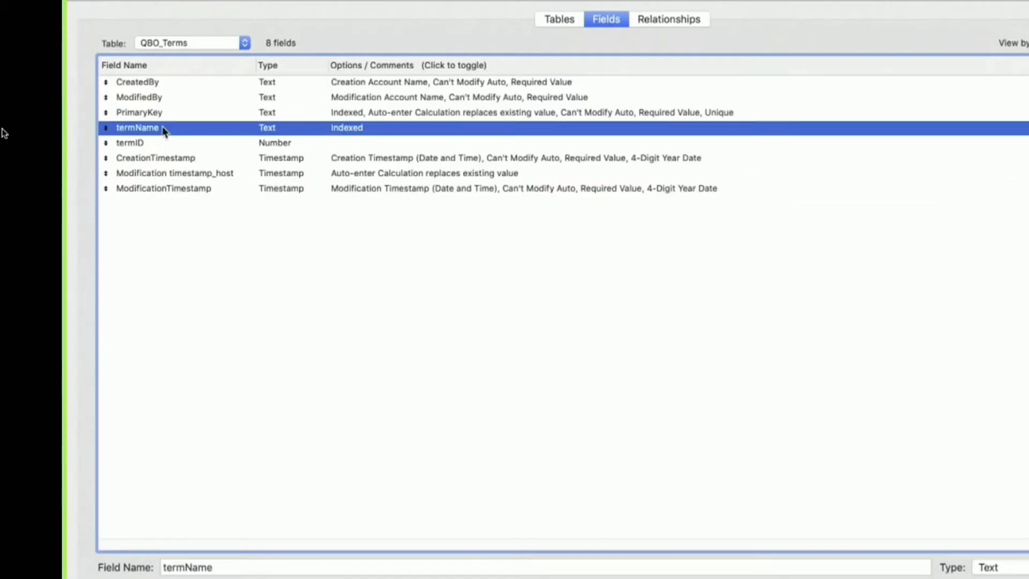
shift+click(138, 142)
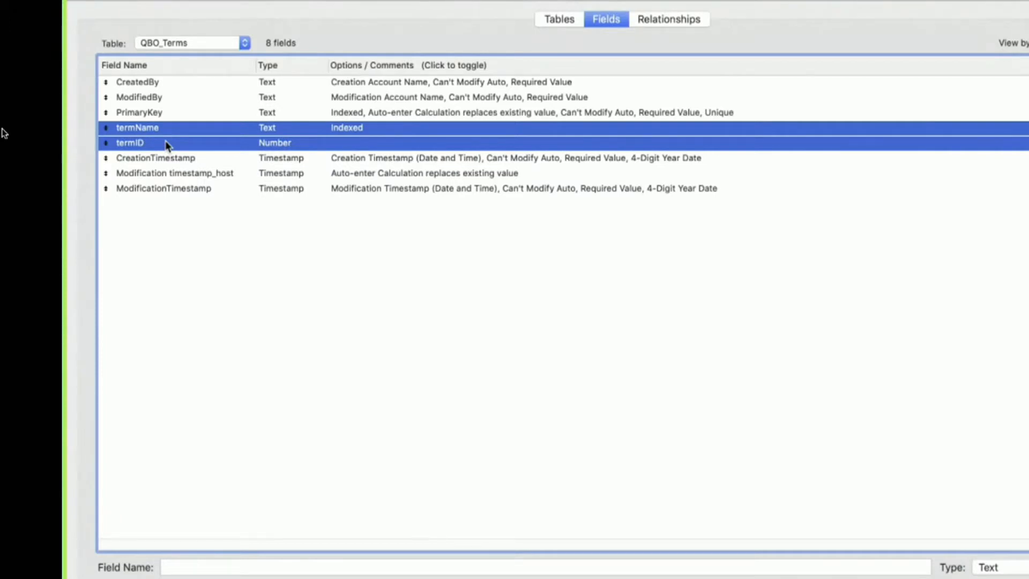
click(192, 172)
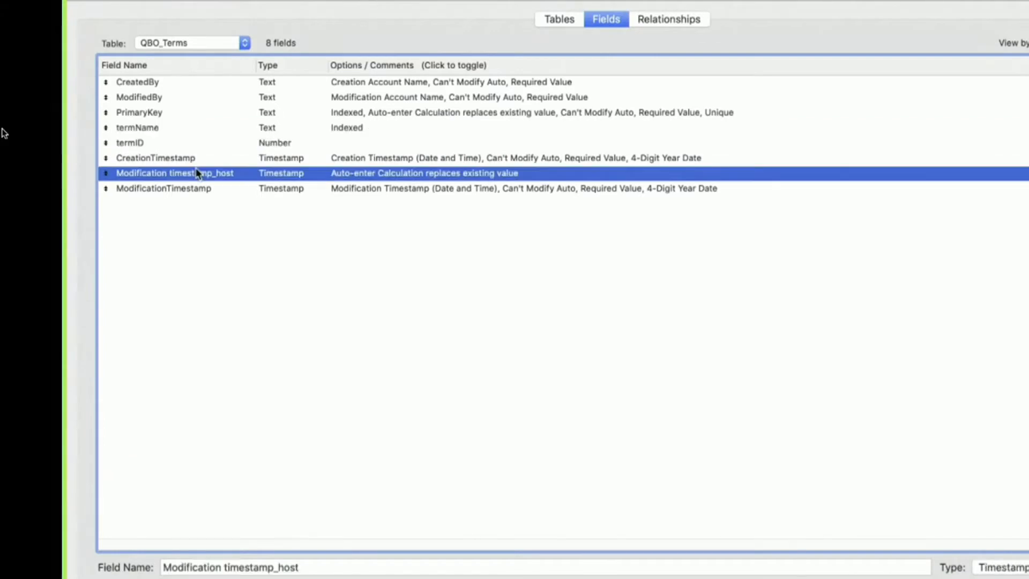
click(274, 214)
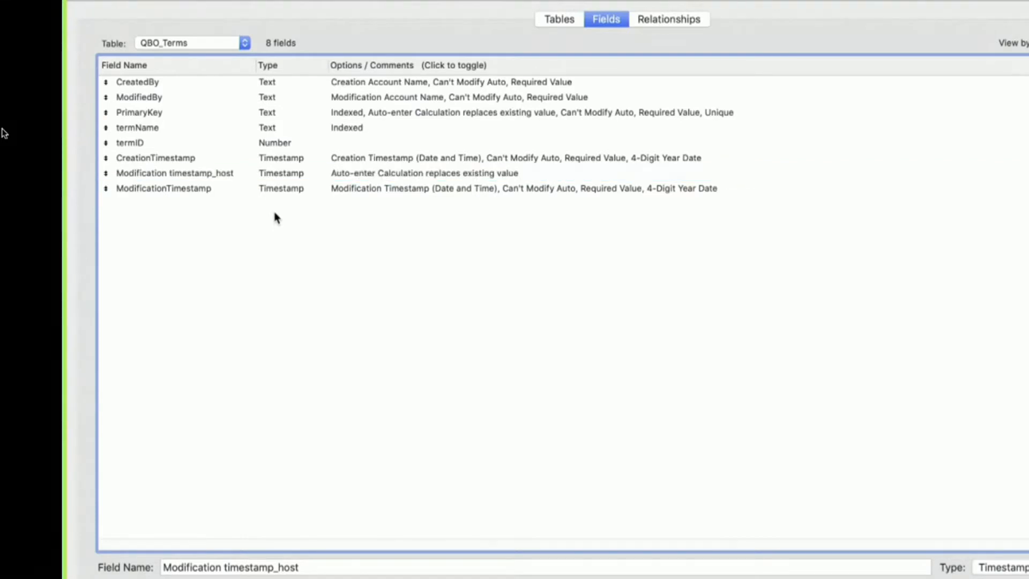
Uncomment the auto-enter calculation of the Modification timestamp_host field and try to save it as Case( Date_Modified_Timestamp; Get( CurrentHostTimestamp ) )
click(238, 175)
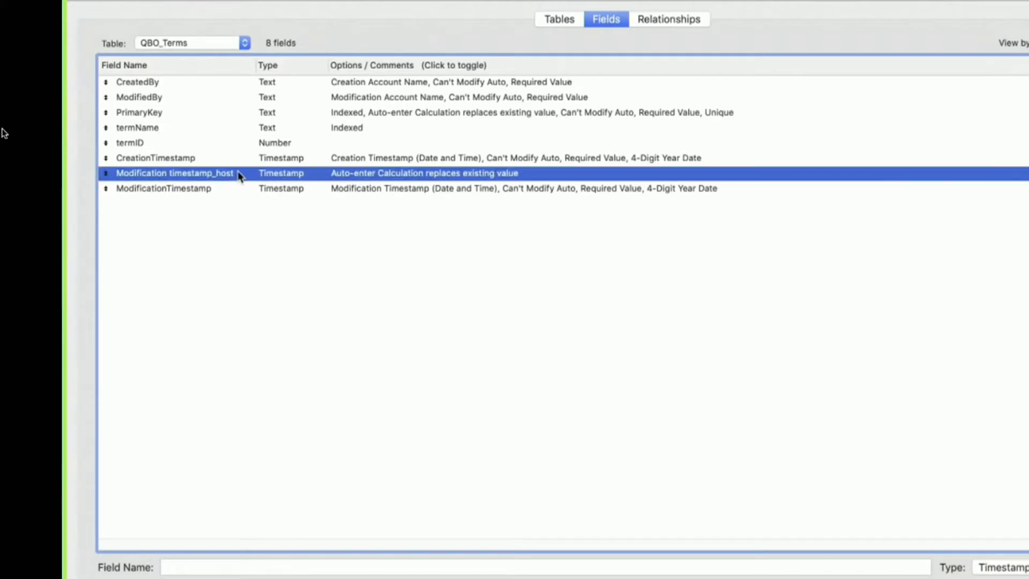
double_click(233, 175)
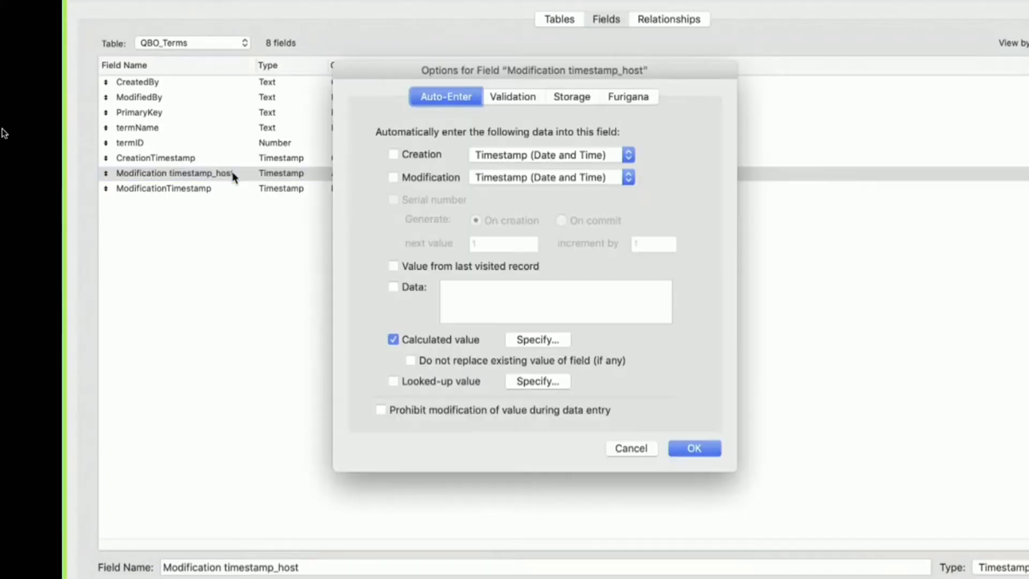
click(536, 343)
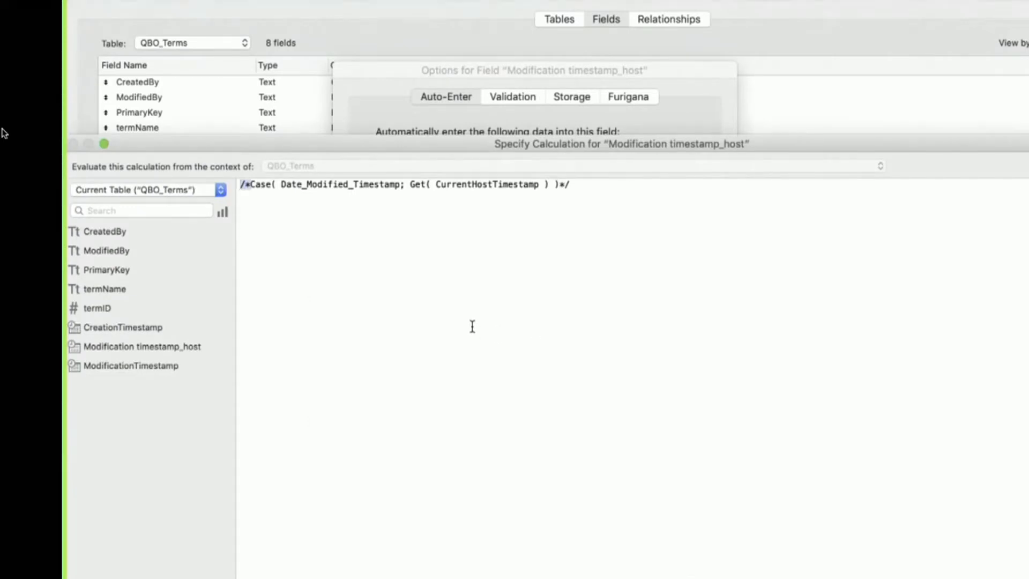
key(Delete)
key(Delete)
click(594, 387)
key(BackSpace)
key(BackSpace)
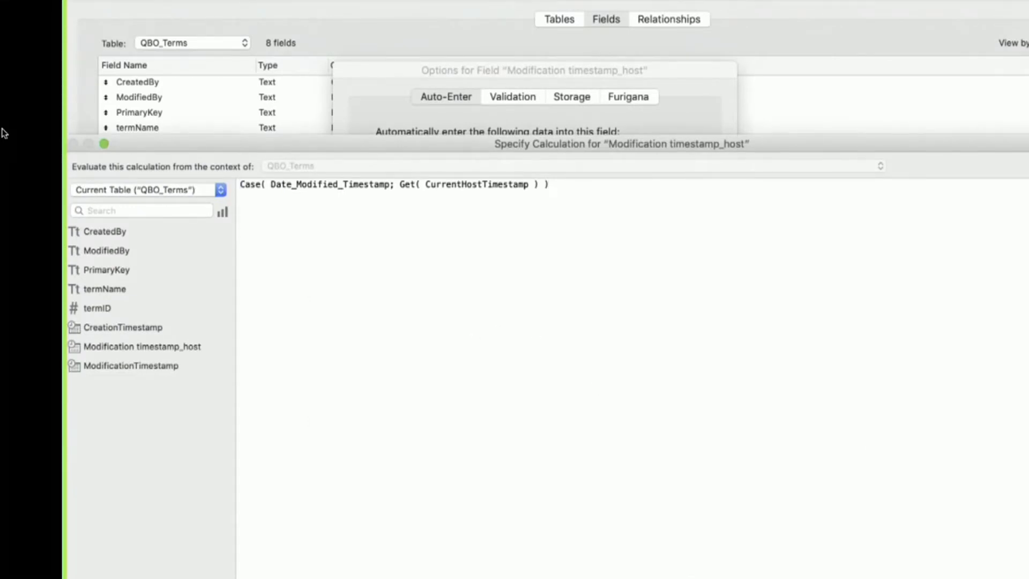
click(1018, 574)
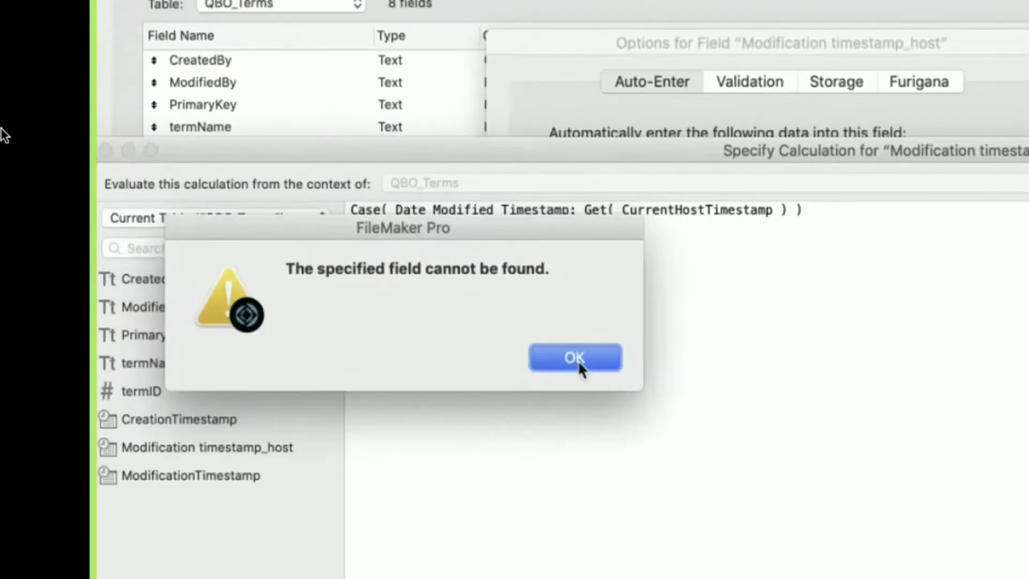
Replace Date_Modified_Timestamp with the ModificationTimestamp field in the calculation and save it
click(576, 358)
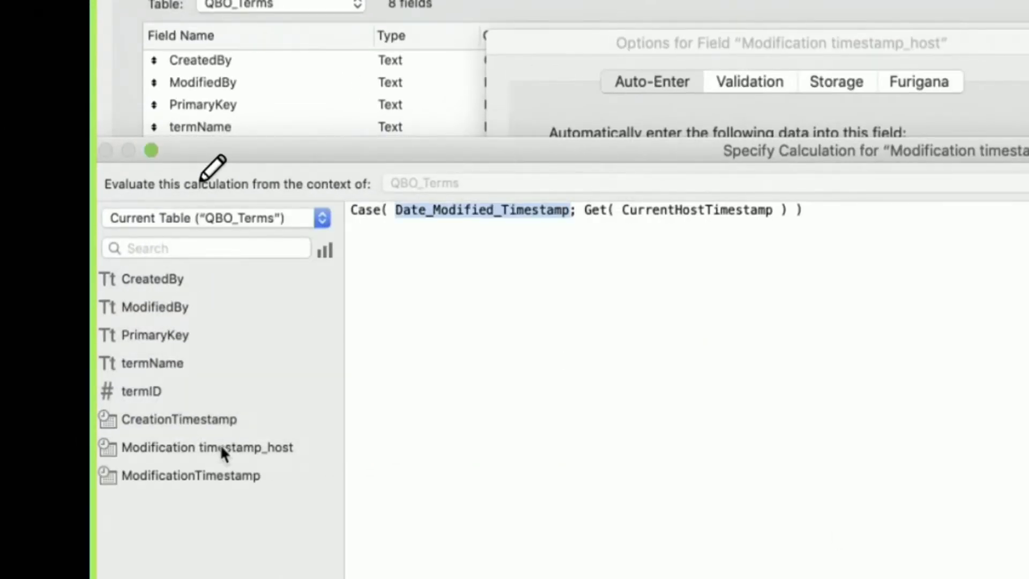
double_click(199, 471)
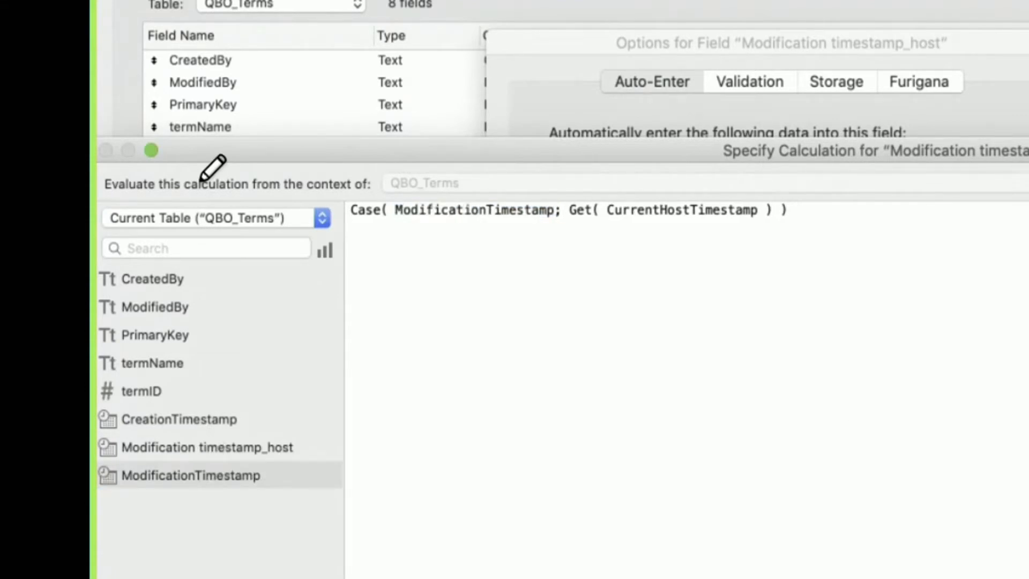
key(Return)
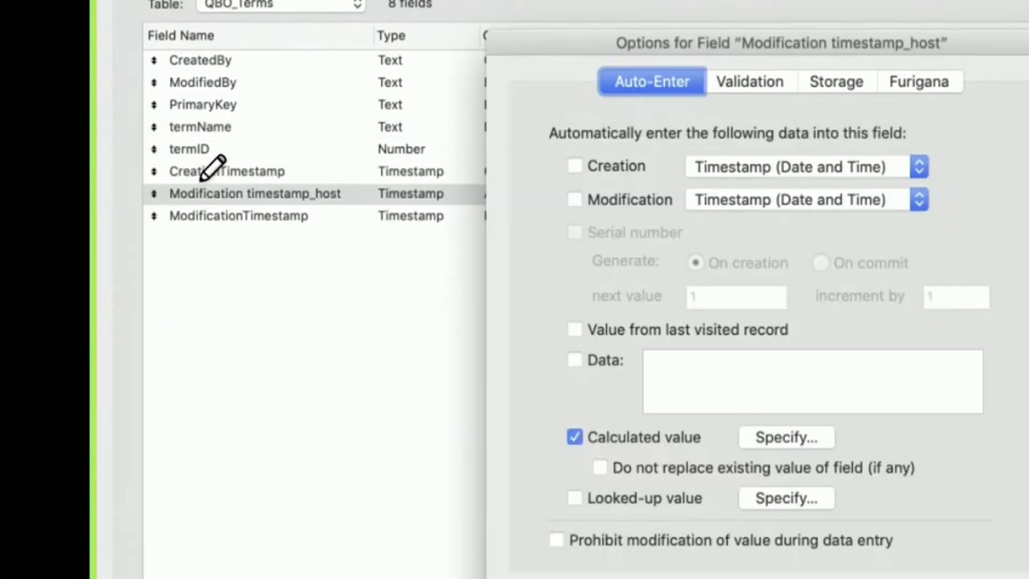
Reopen the Modification timestamp_host calculation and examine its Case function, ModificationTimestamp trigger and Get( CurrentHostTimestamp ) result
click(781, 438)
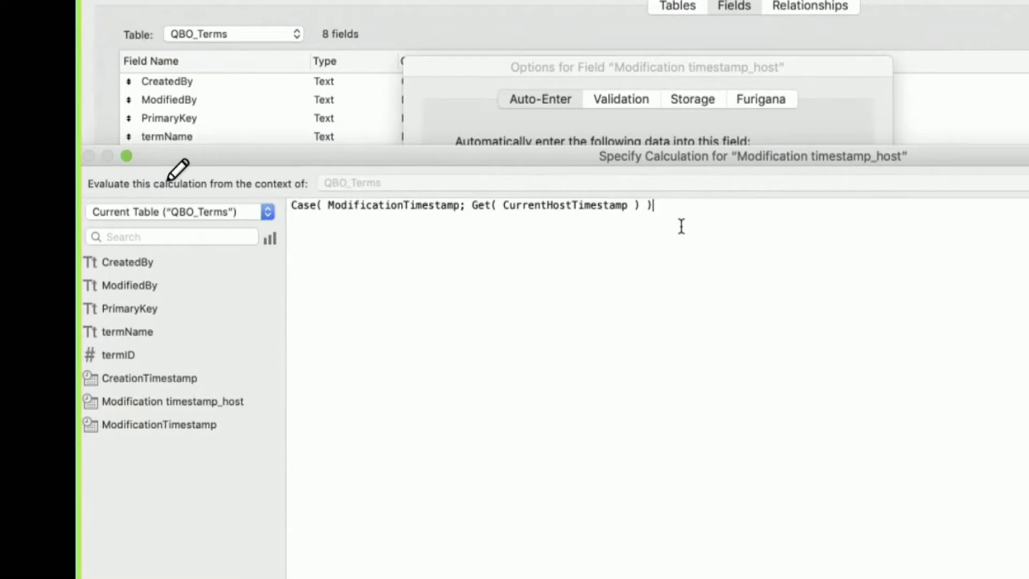
double_click(344, 206)
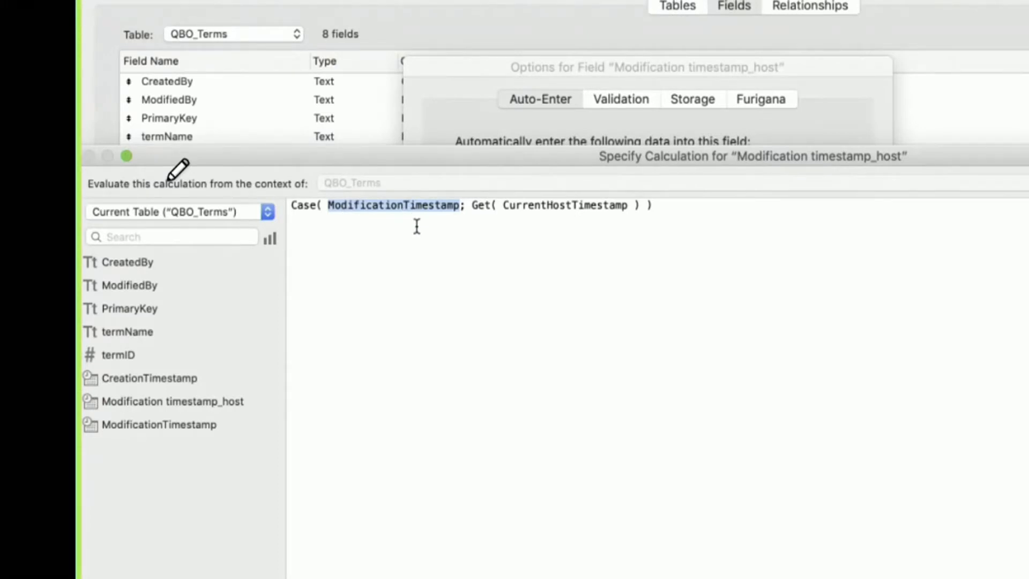
click(308, 207)
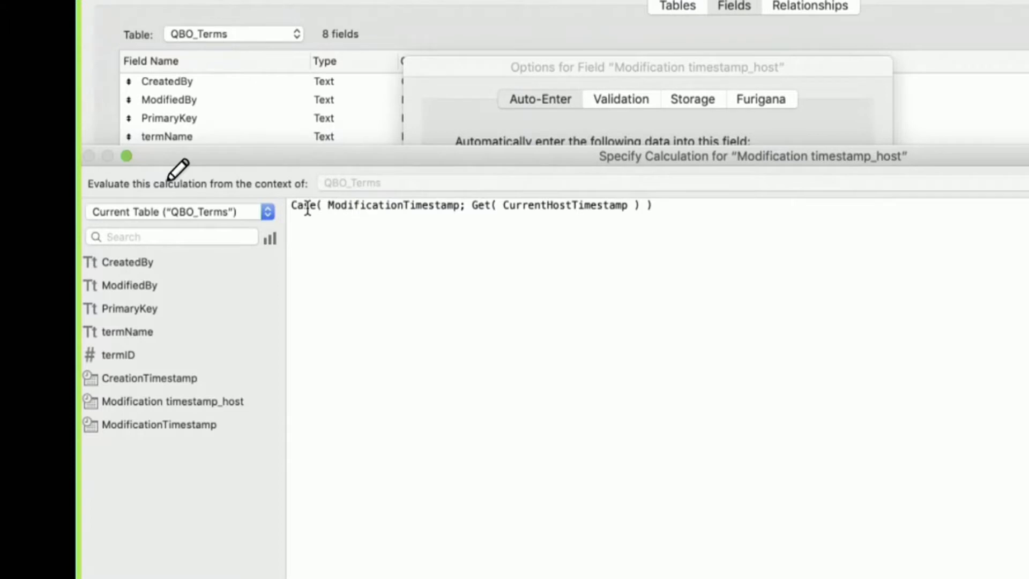
double_click(371, 206)
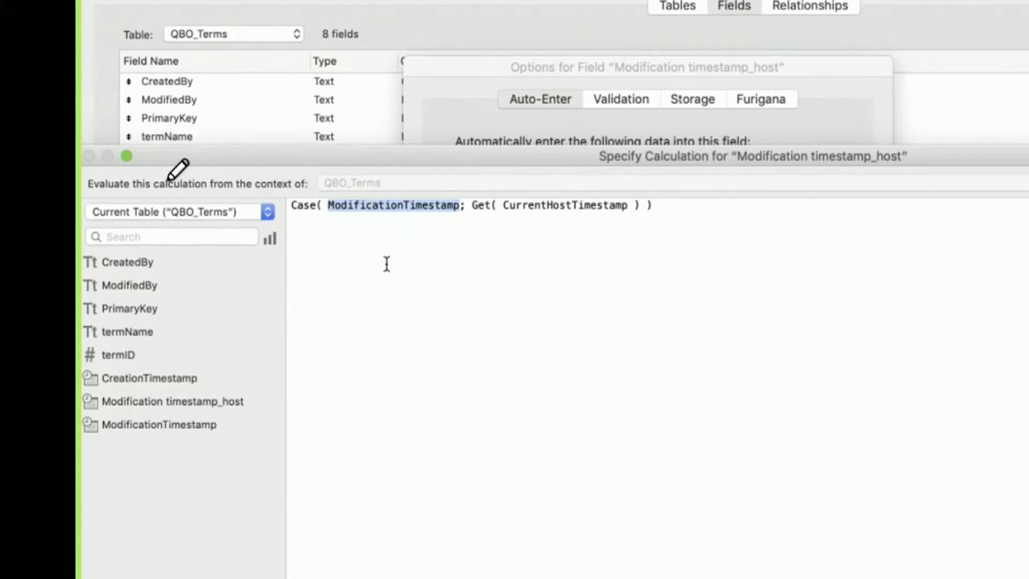
click(443, 295)
key(super+a)
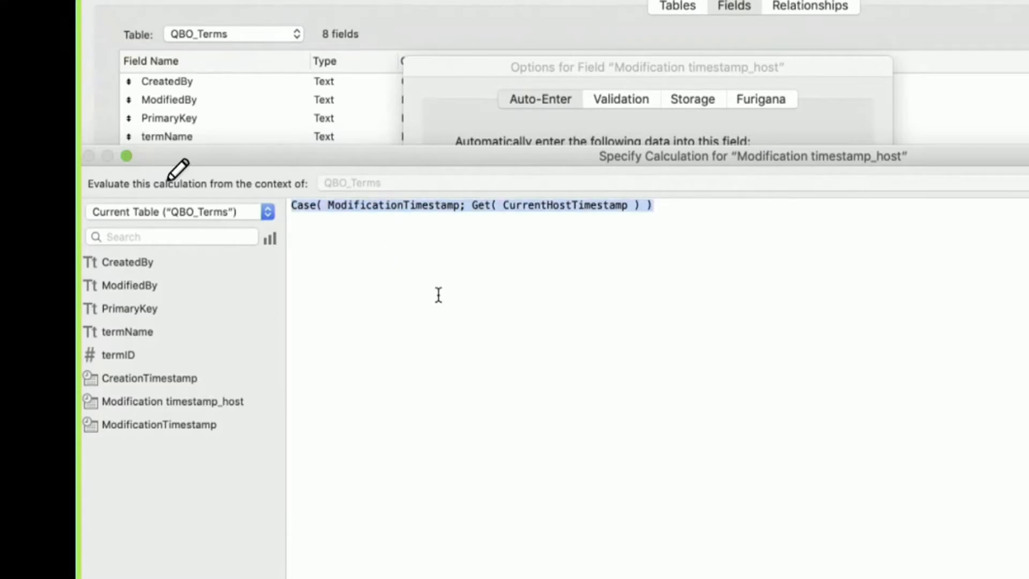
click(436, 294)
click(470, 207)
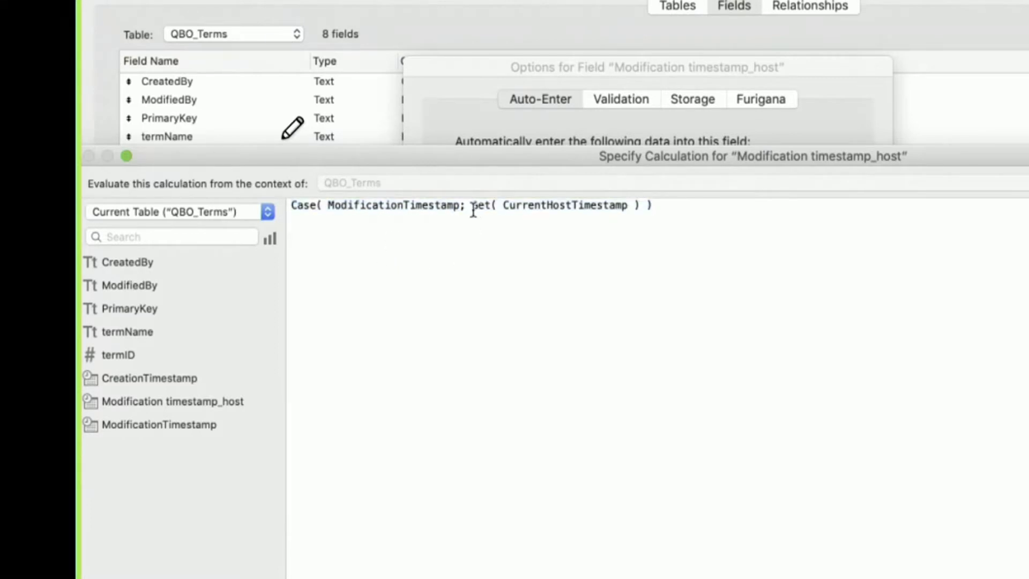
Highlight Get( CurrentHostTimestamp ) in the calculation, close it unchanged, and save the field options and database definition
drag(470, 208, 639, 207)
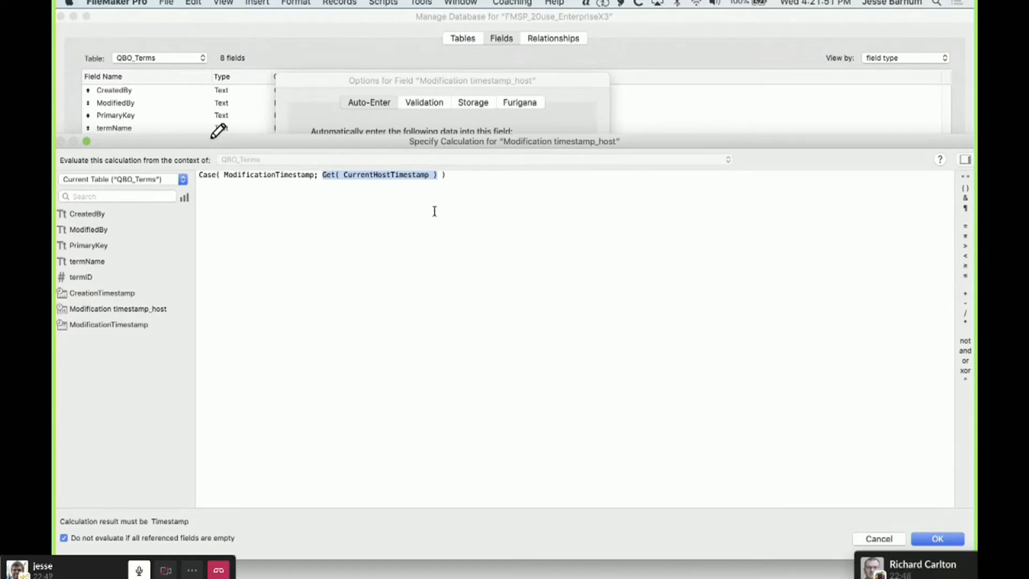
click(879, 538)
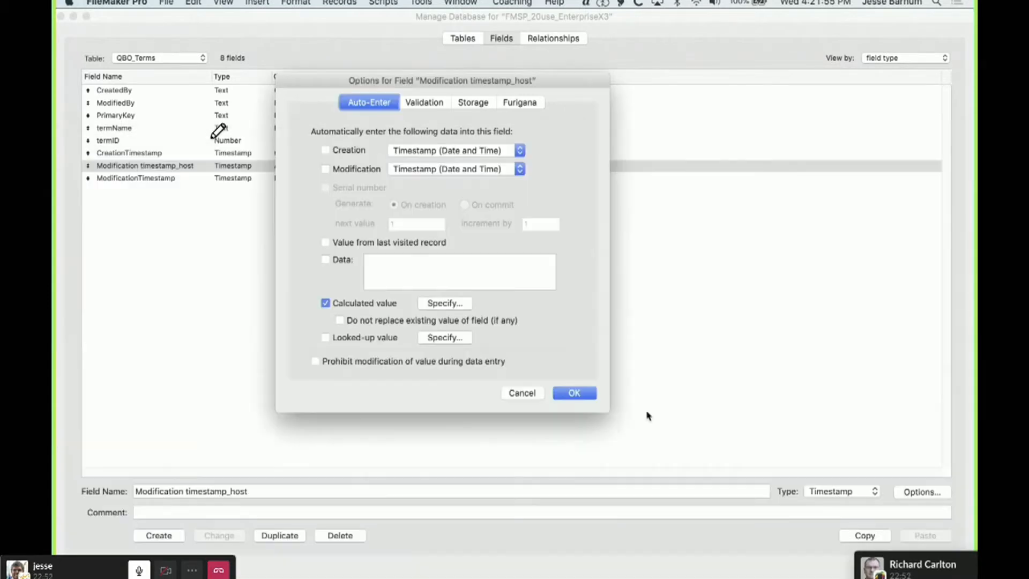
click(573, 393)
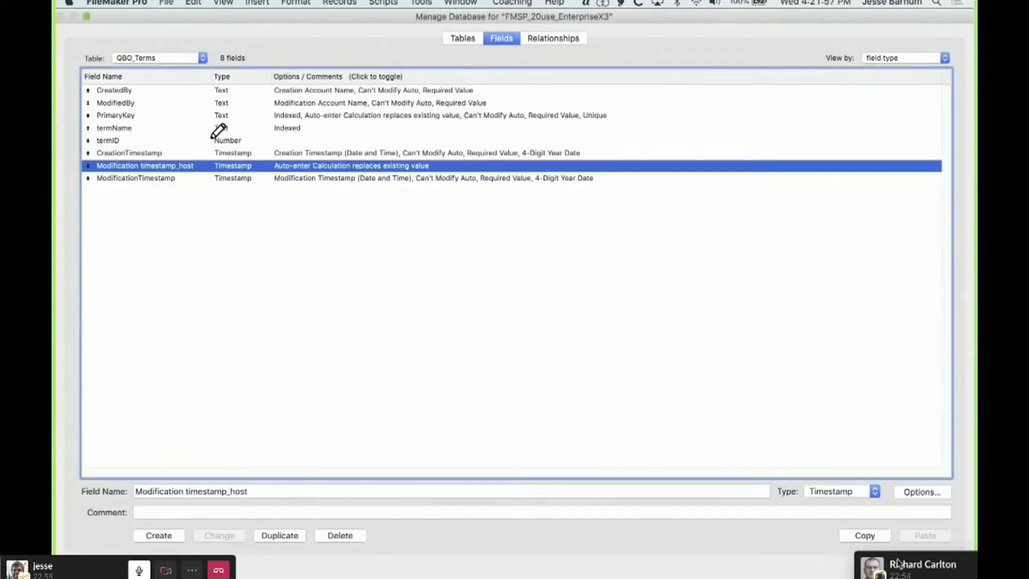
click(750, 562)
drag(750, 562, 677, 542)
click(954, 576)
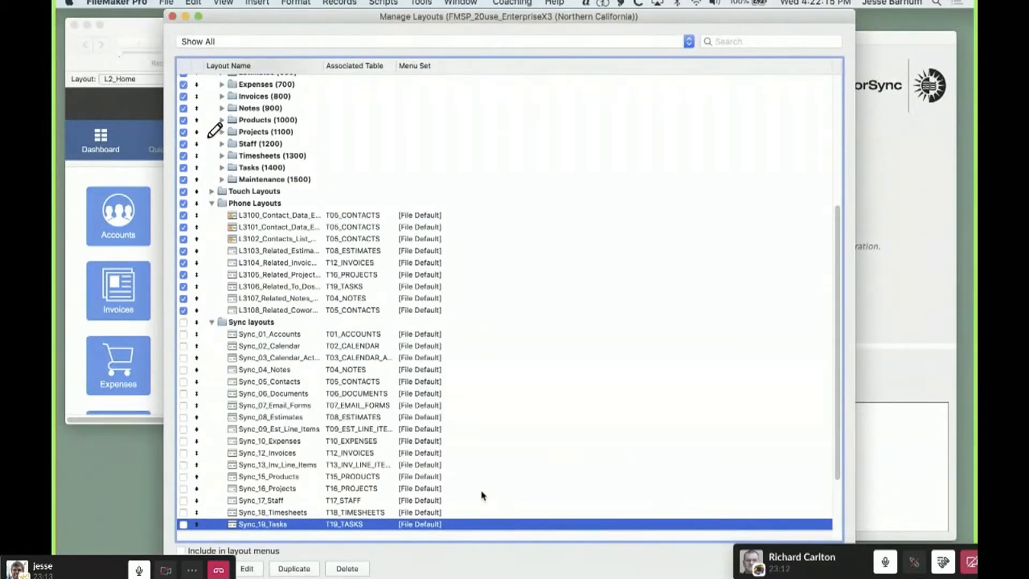
Look through the rest of the Sync layouts and open the field definitions of the TSC_Categories table
scroll(477, 485, down, 5)
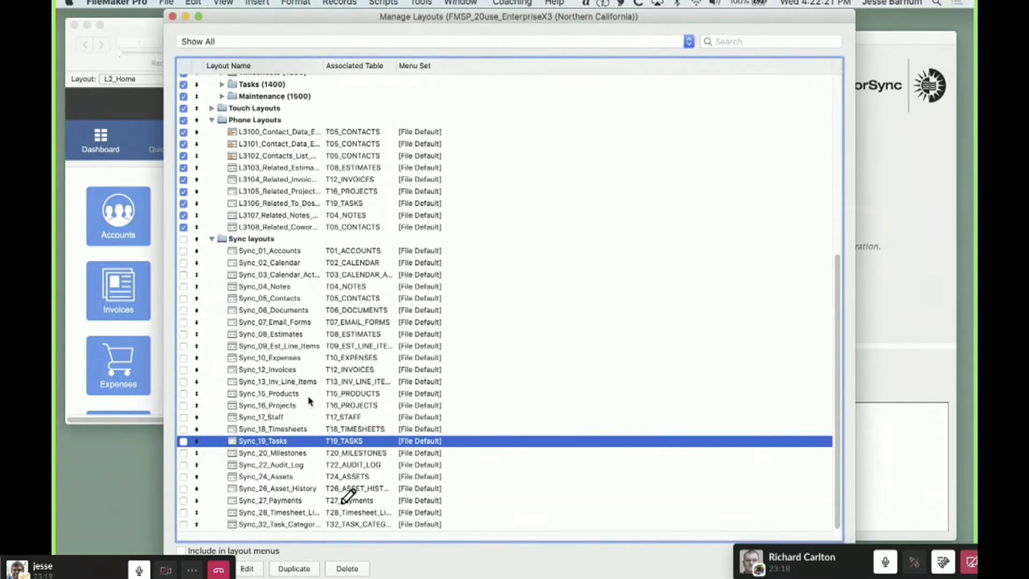
key(super+shift+d)
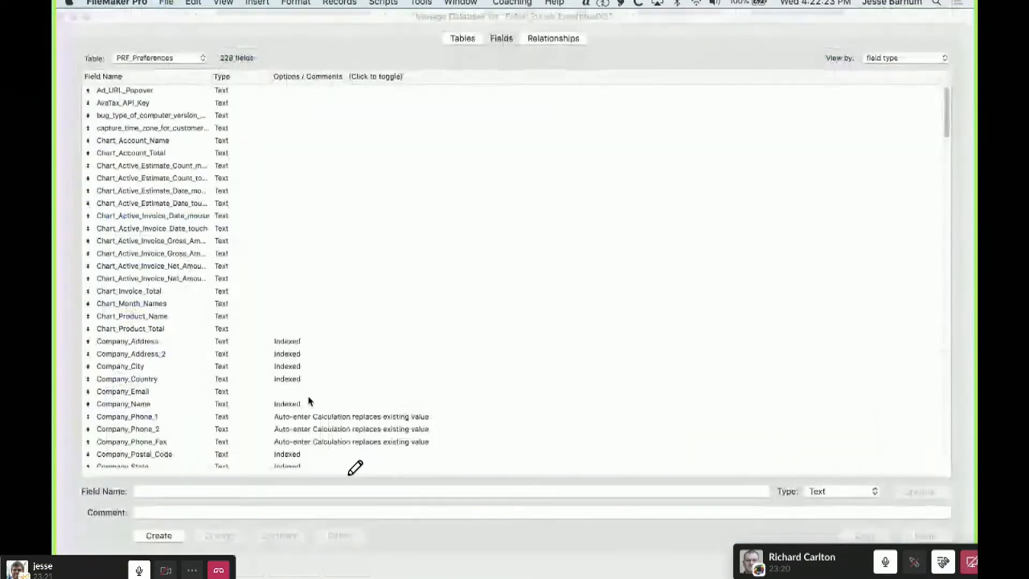
click(459, 39)
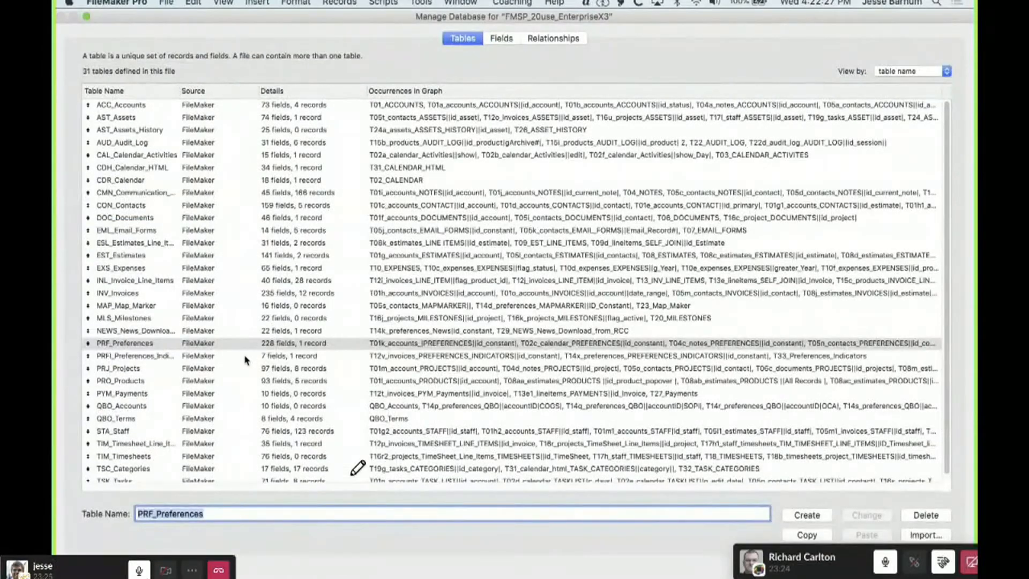
scroll(246, 421, down, 1)
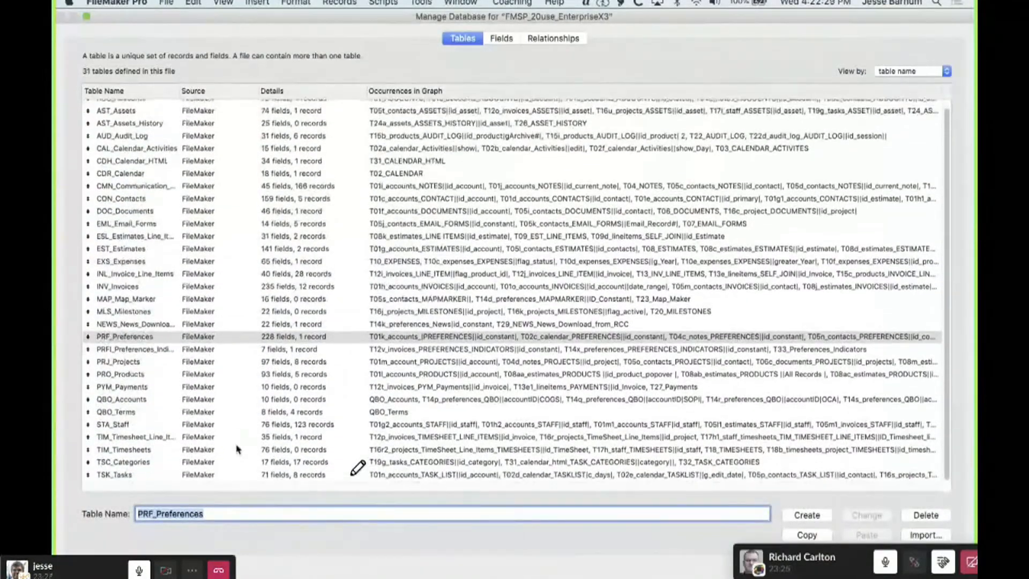
click(242, 462)
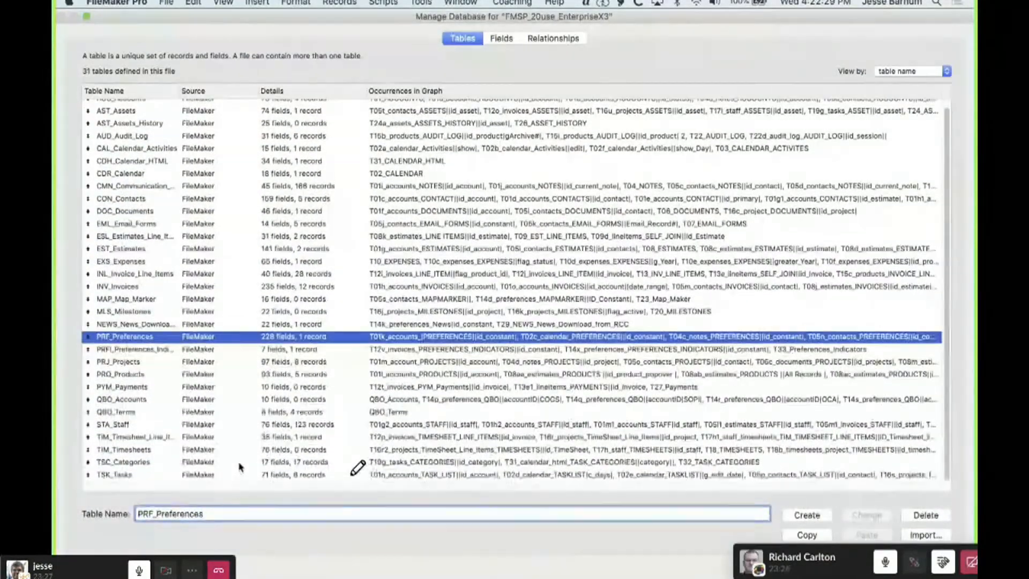
double_click(760, 459)
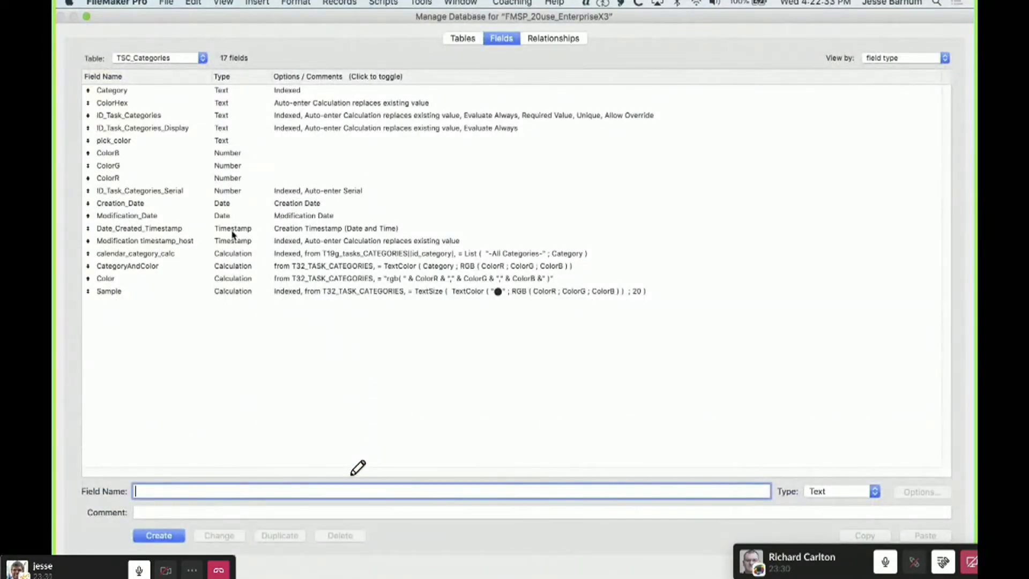
Try to uncomment the TSC_Categories Modification timestamp_host calculation as Case( Date_Modified_Timestamp; Get( CurrentHostTimestamp ) ), and discard the edit
click(199, 230)
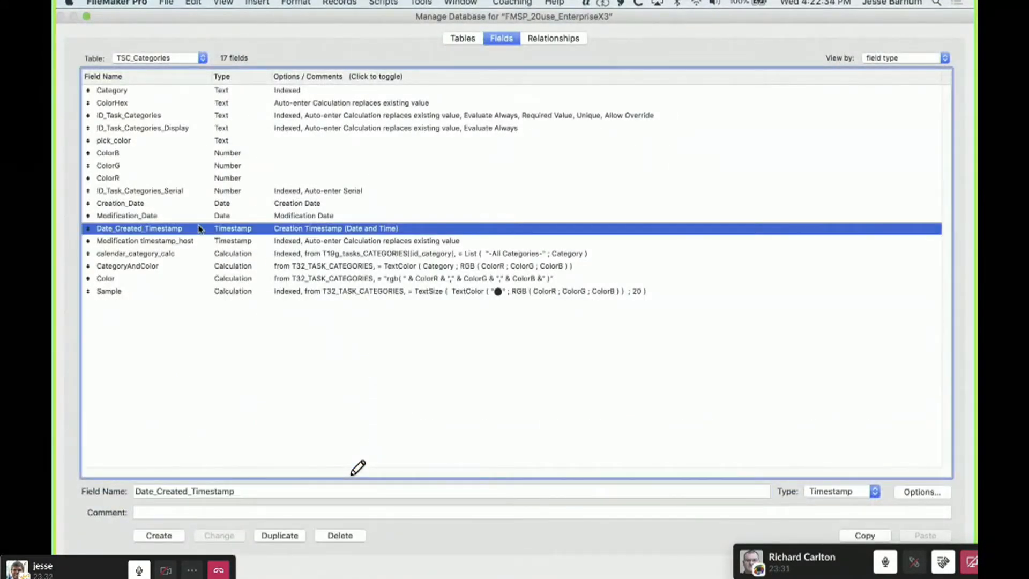
click(169, 242)
double_click(169, 242)
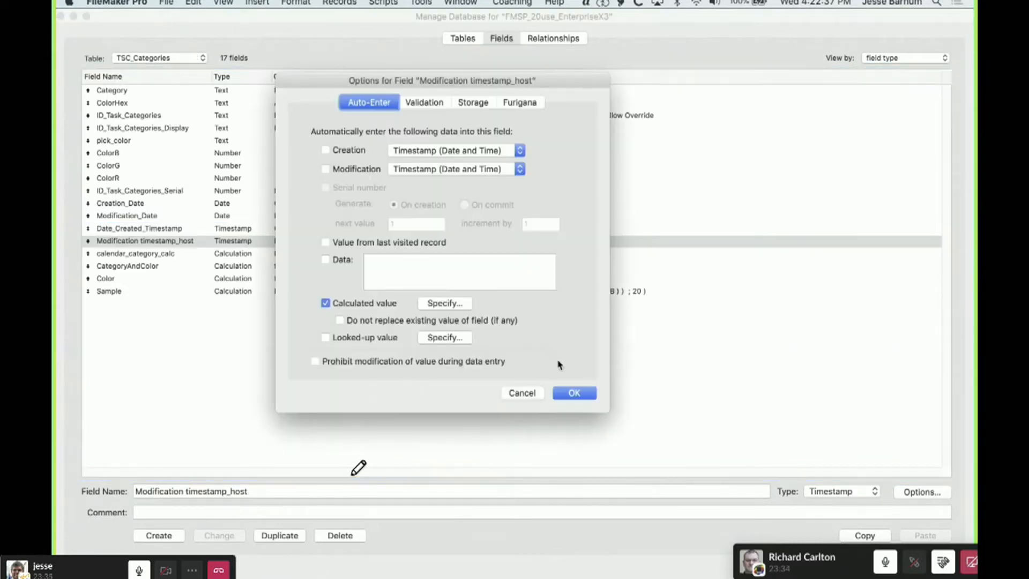
click(458, 304)
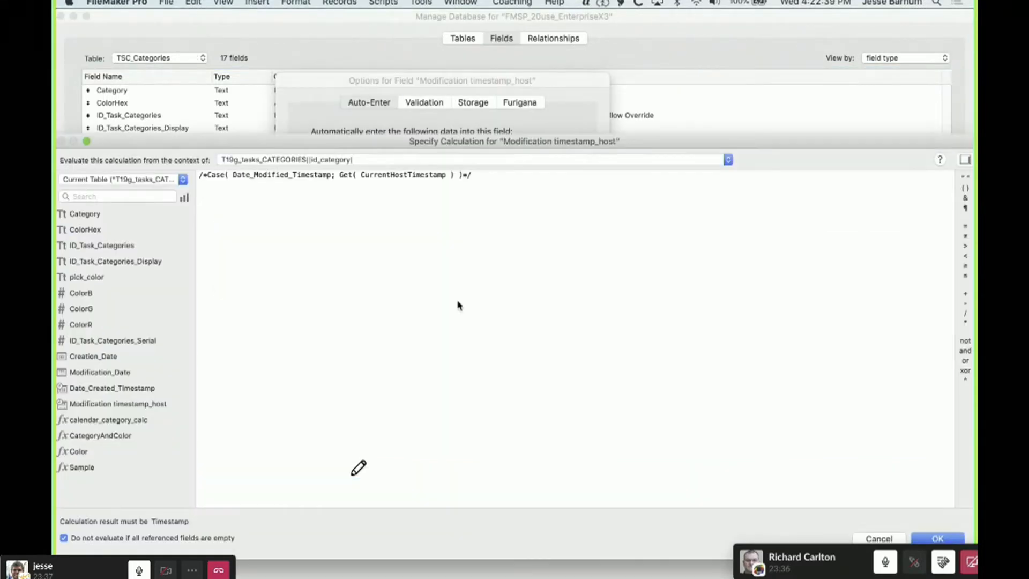
key(Delete)
key(Delete)
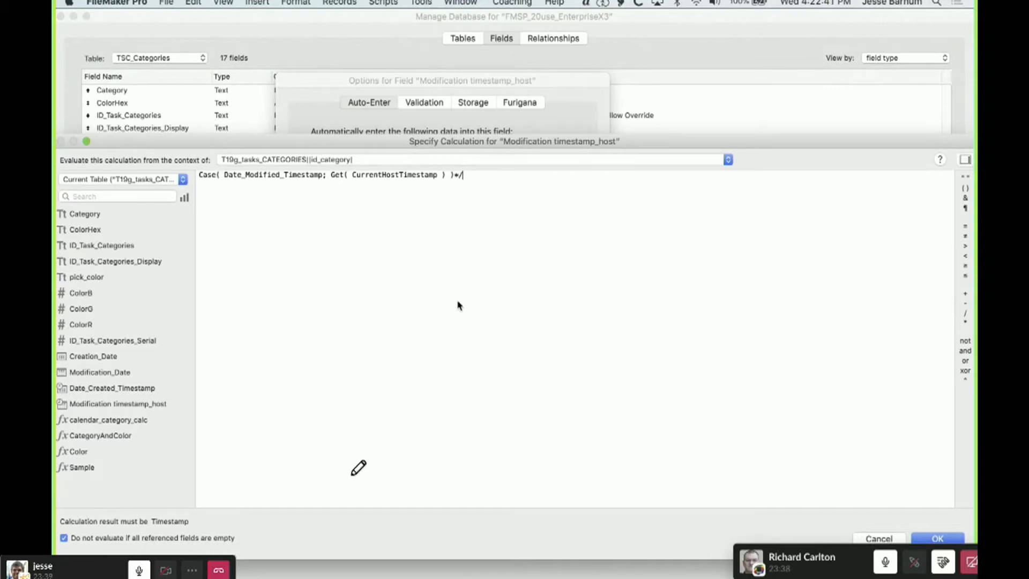
drag(802, 545, 745, 571)
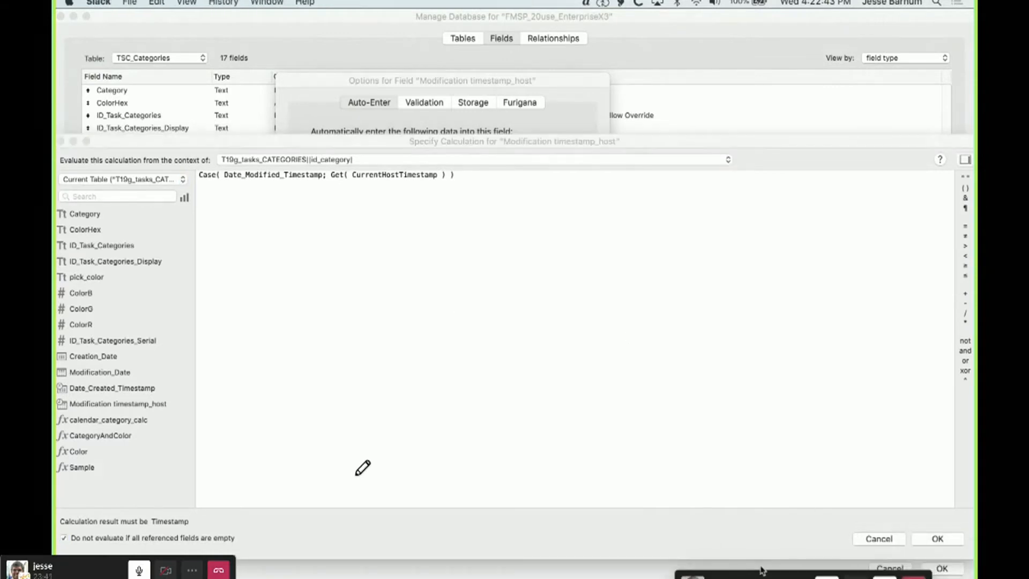
click(808, 544)
click(935, 539)
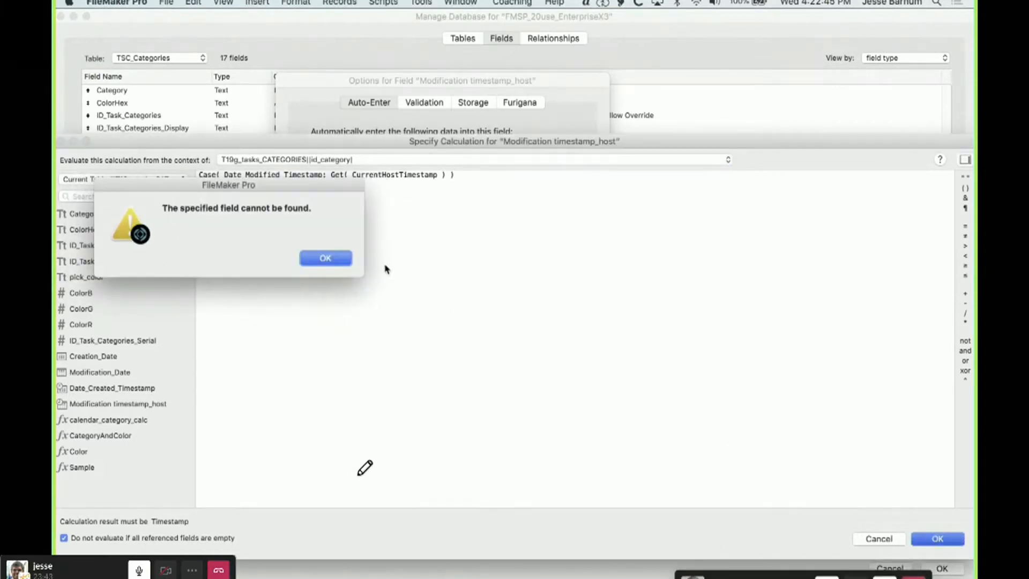
click(326, 259)
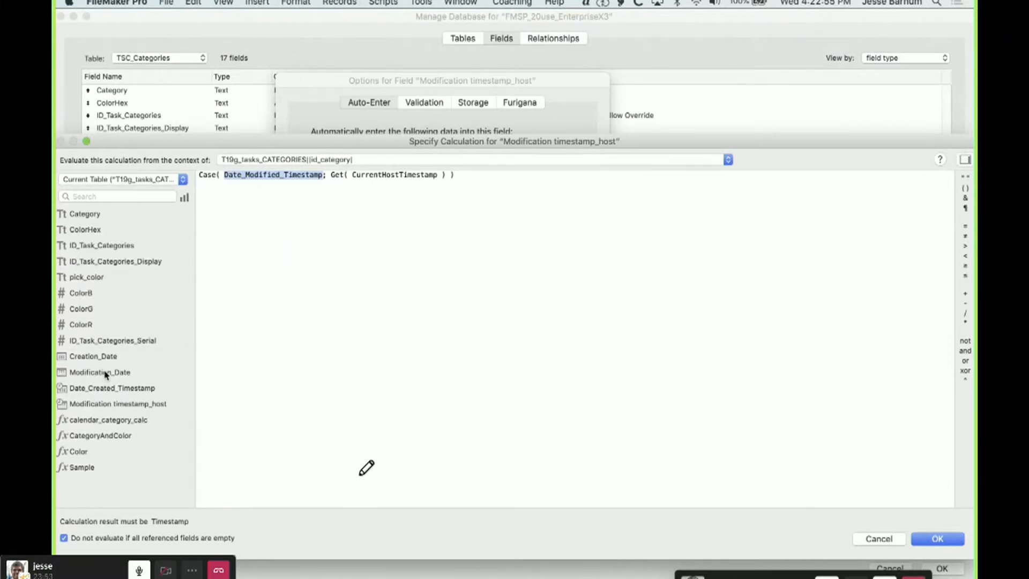
click(878, 539)
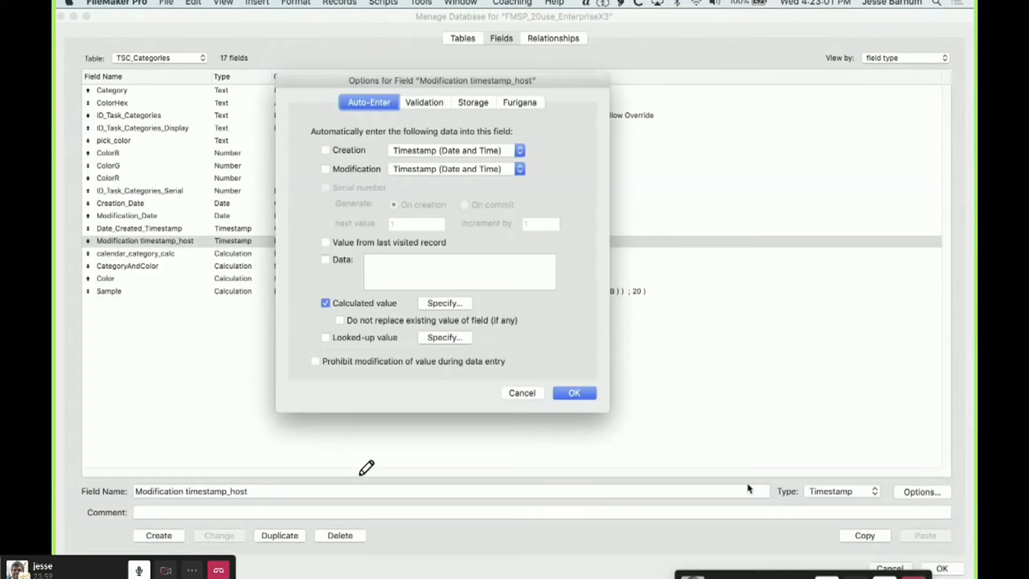
click(522, 394)
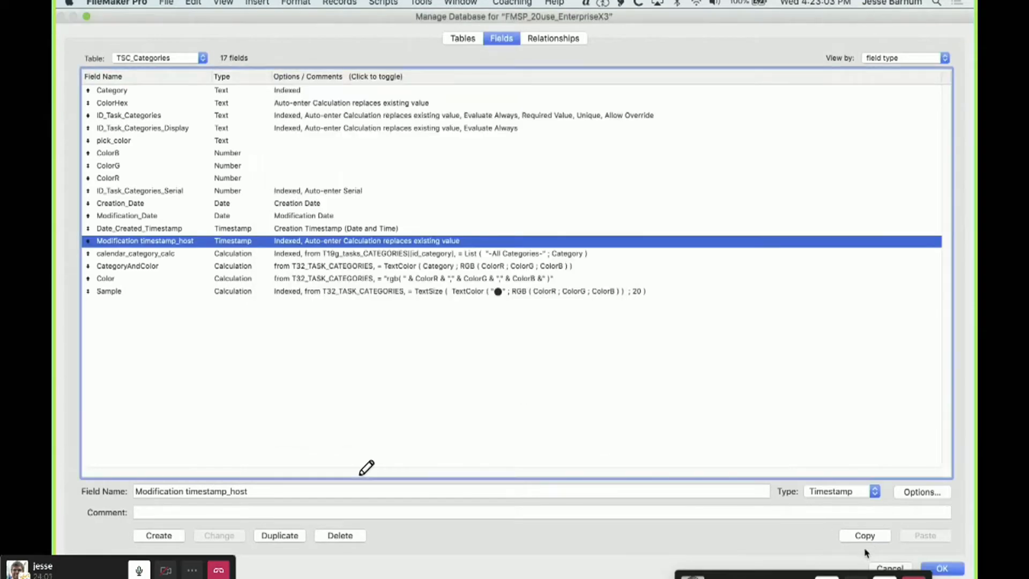
Open the fields of the EML_Email_Forms table and highlight Modification timestamp_host, followed by Date_Modified_Timestamp
click(183, 58)
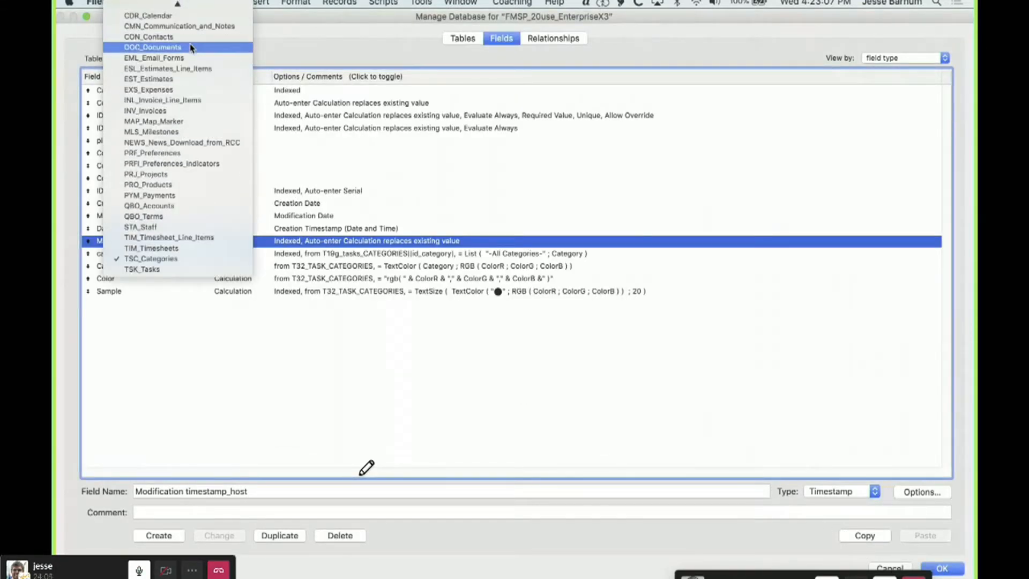
click(683, 401)
click(462, 38)
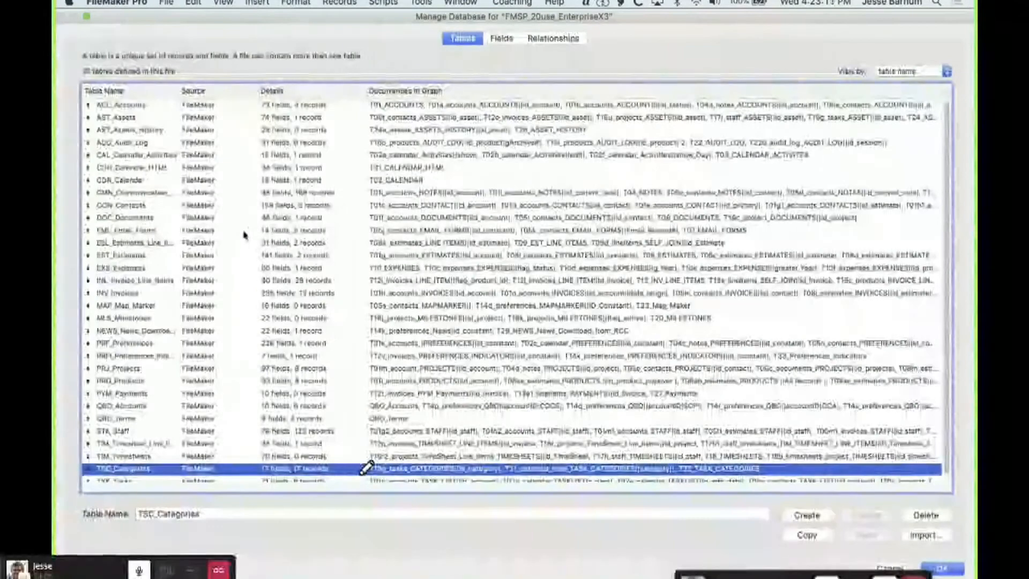
double_click(246, 232)
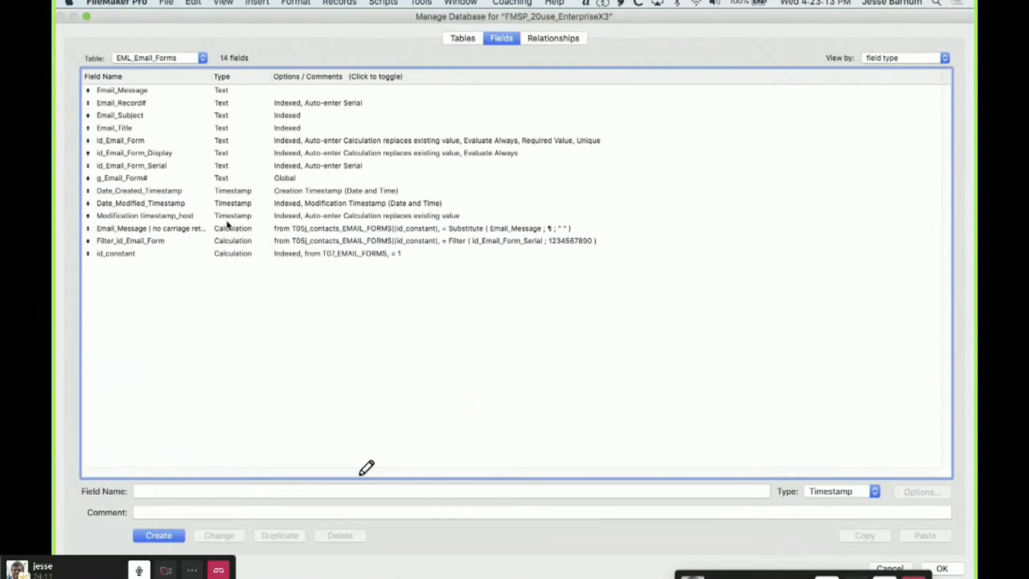
click(189, 216)
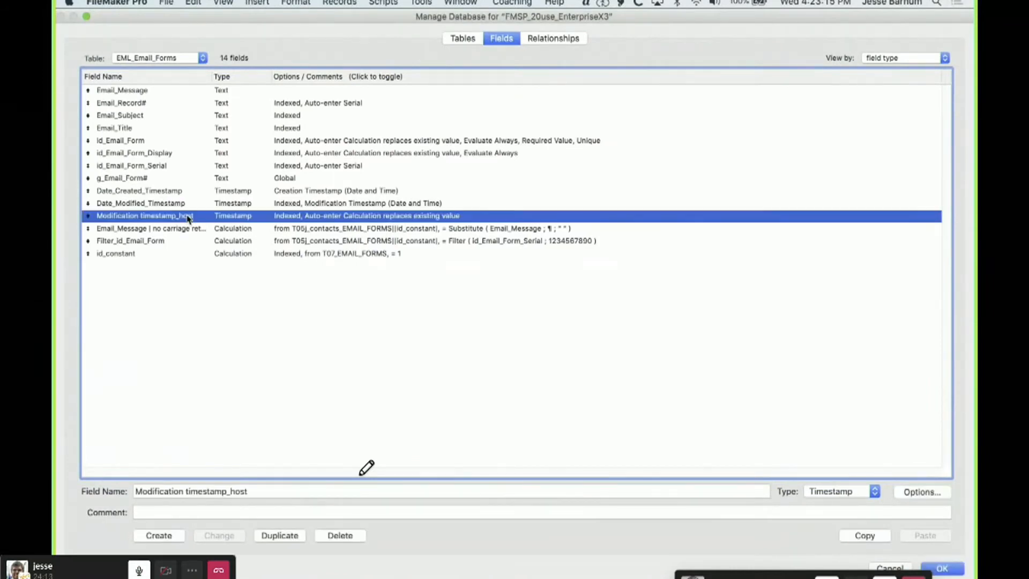
click(178, 207)
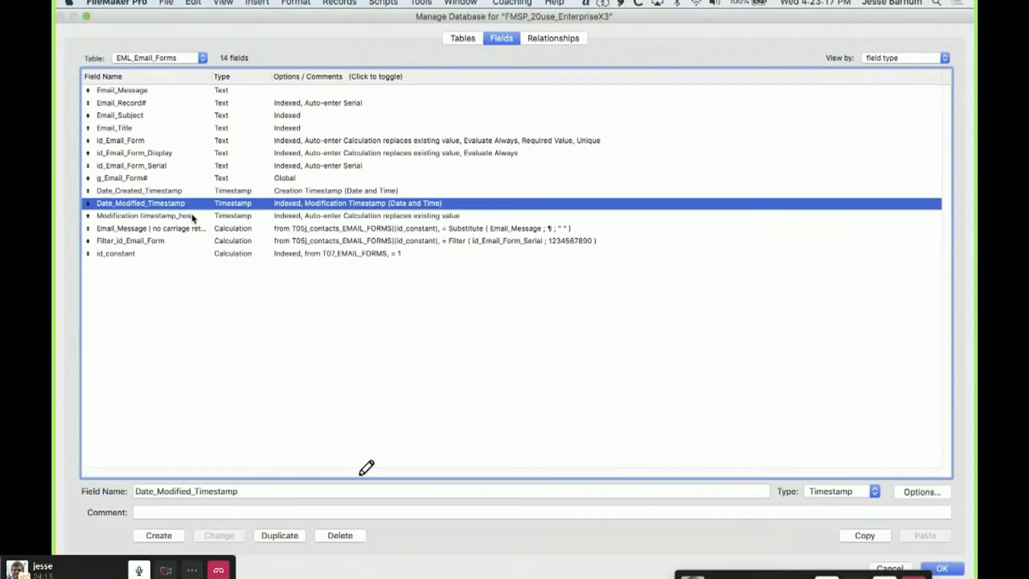
View the auto-enter calculation of the EML_Email_Forms Modification timestamp_host field and close its options
double_click(189, 215)
click(449, 304)
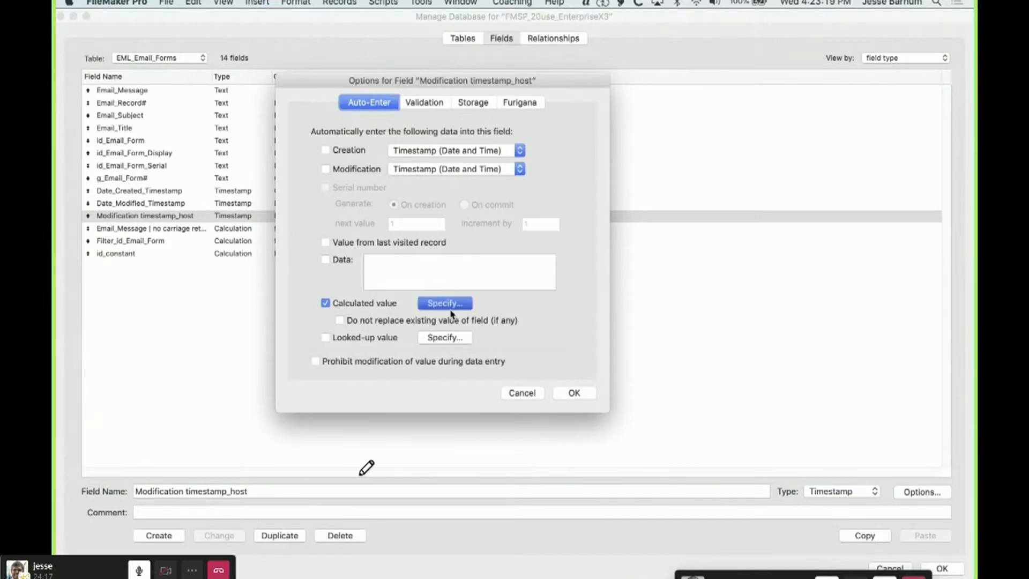
click(939, 538)
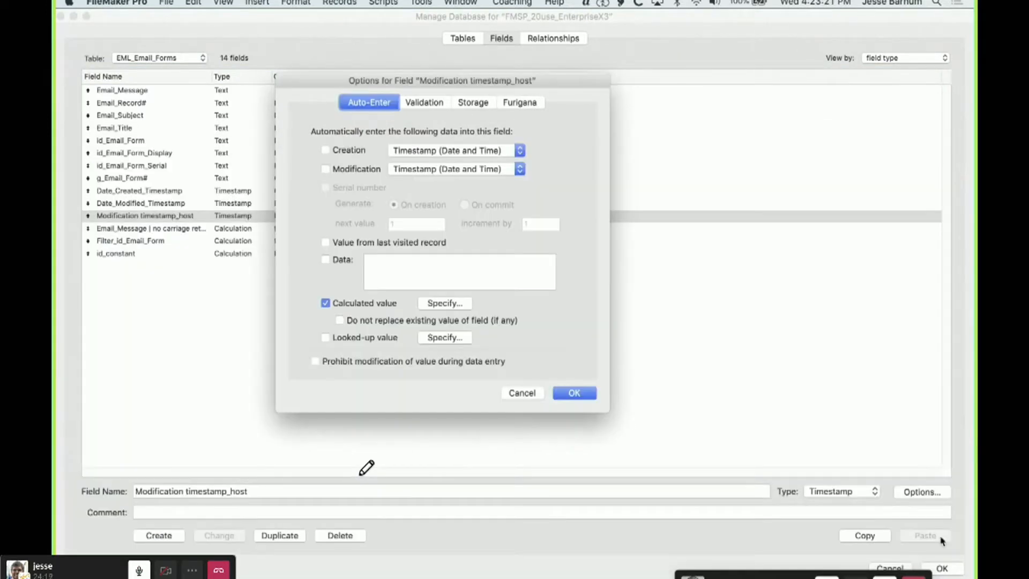
click(575, 392)
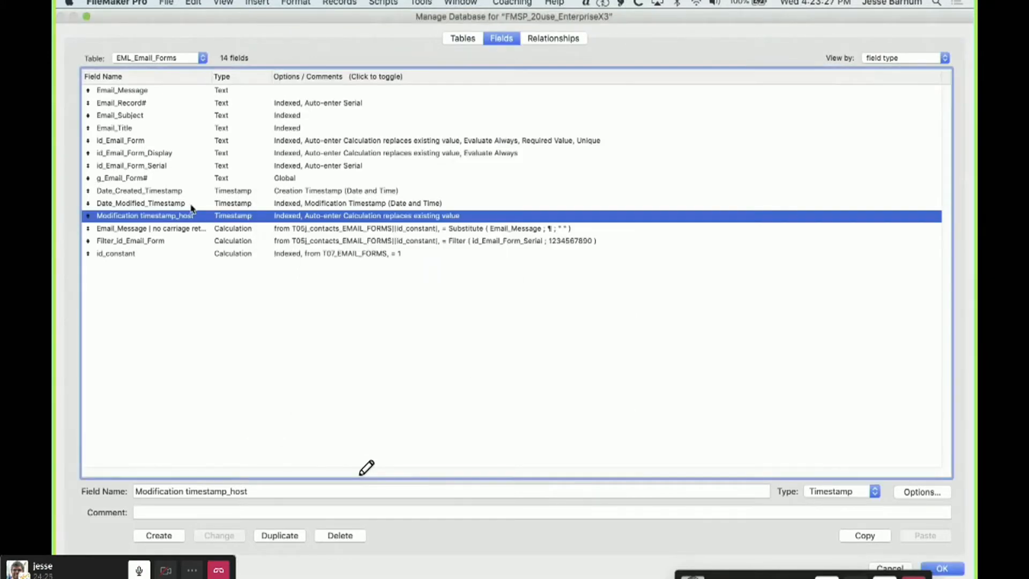
Examine the auto-enter options of the Date_Modified_Timestamp field and close them without changes
click(160, 203)
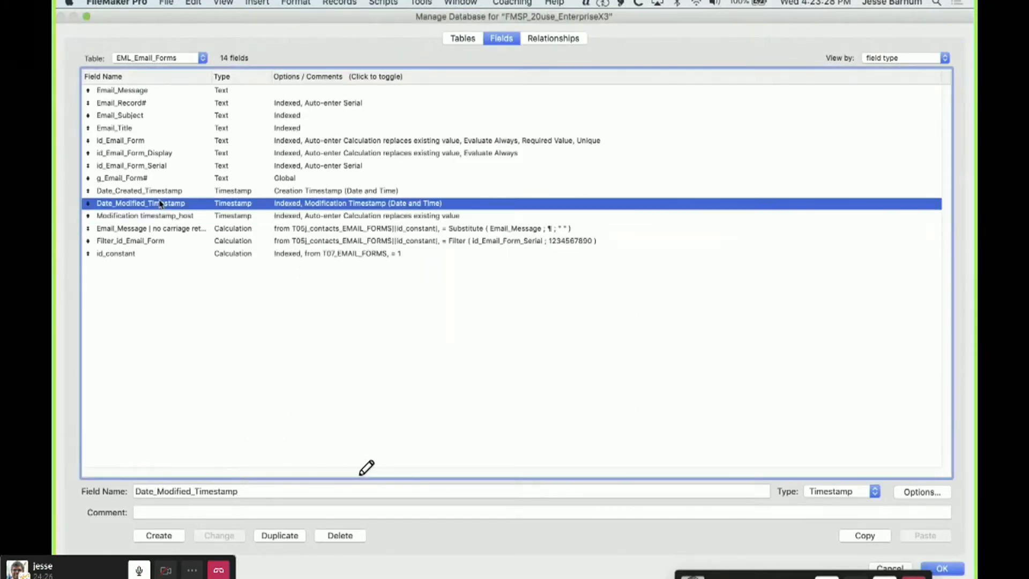
double_click(223, 209)
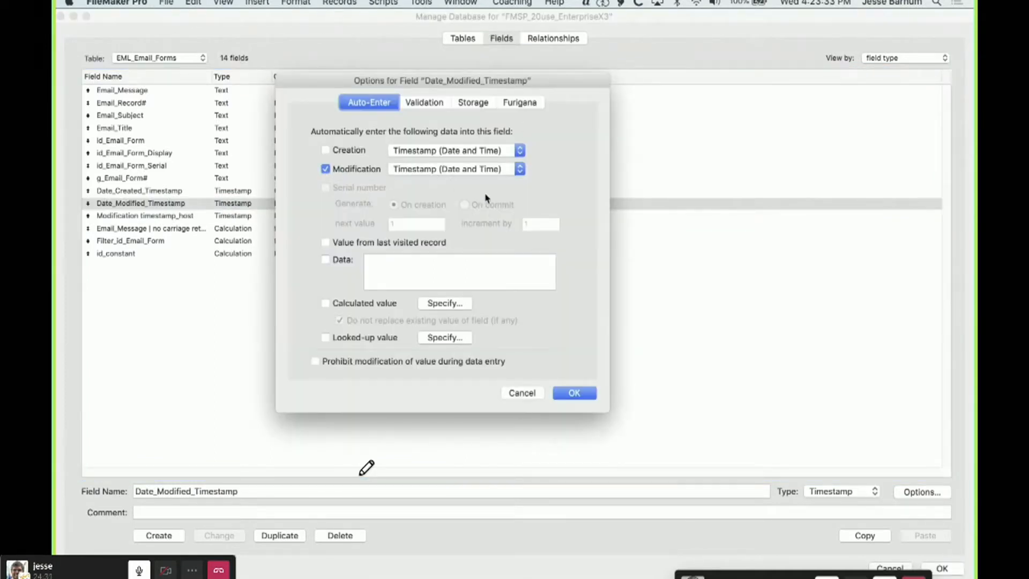
click(523, 394)
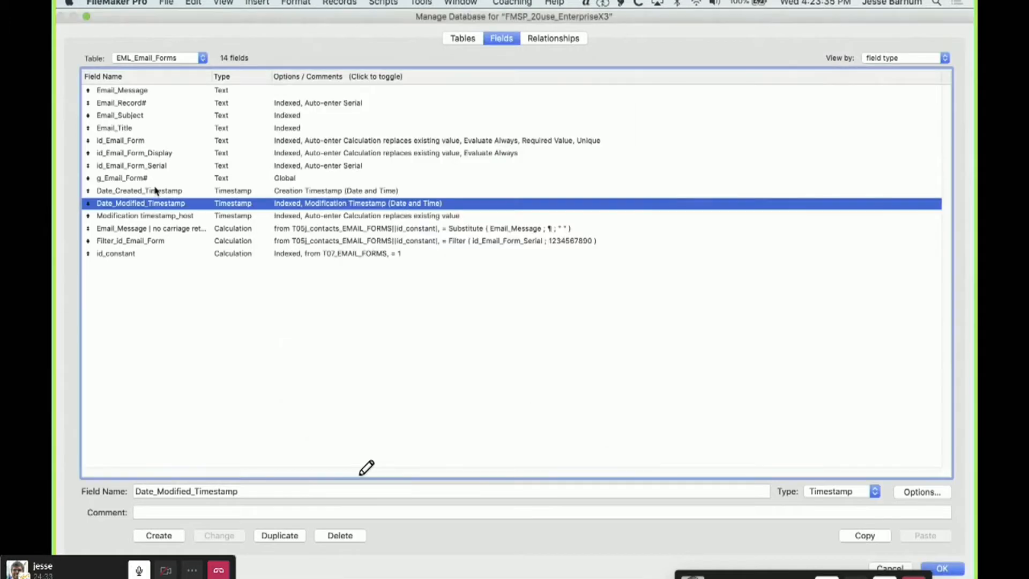
Reopen the Modification timestamp_host calculation, highlight its Date_Modified_Timestamp trigger and Get( CurrentHostTimestamp ) result, and close the field options
click(144, 216)
double_click(143, 217)
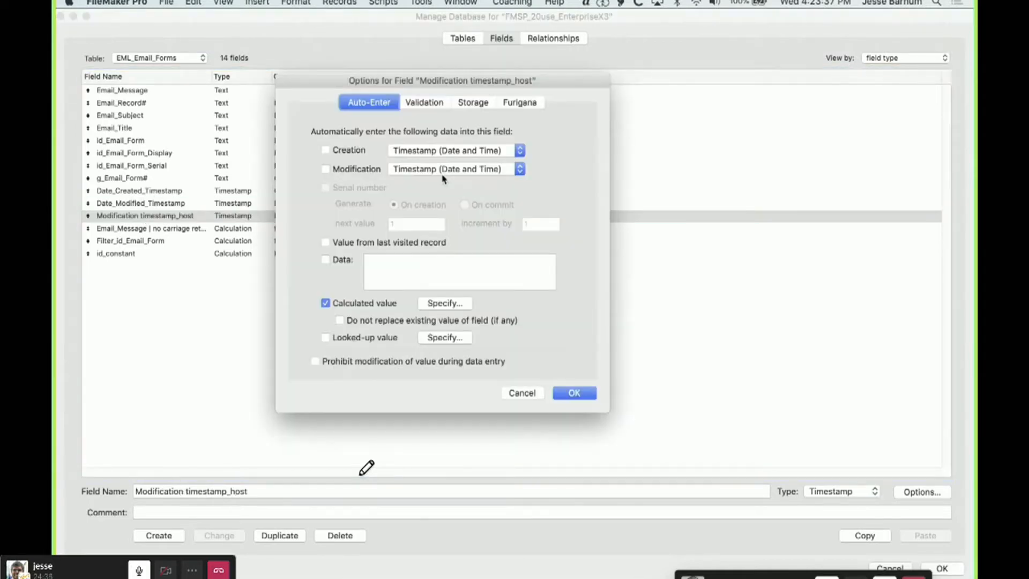
click(439, 303)
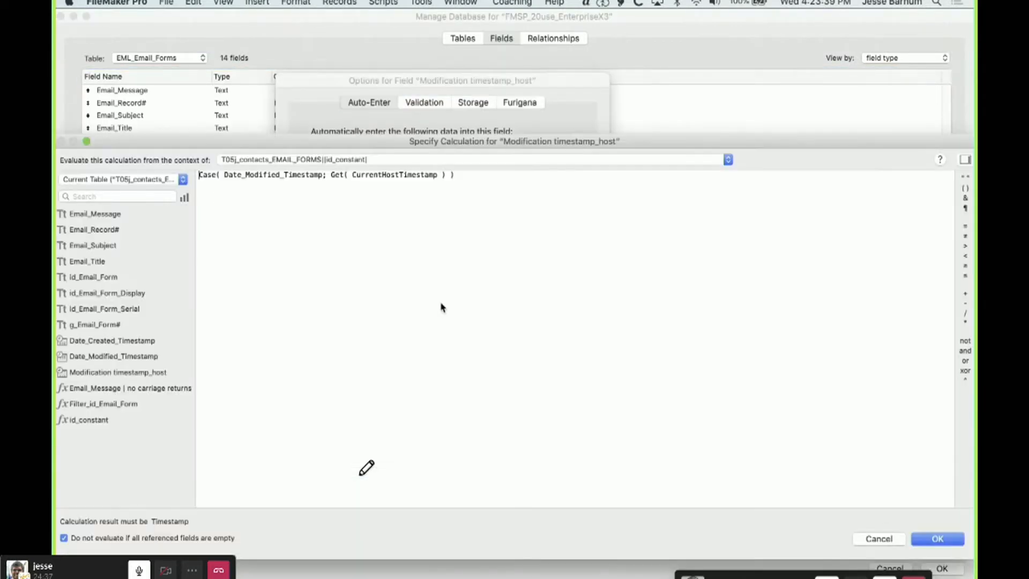
double_click(229, 175)
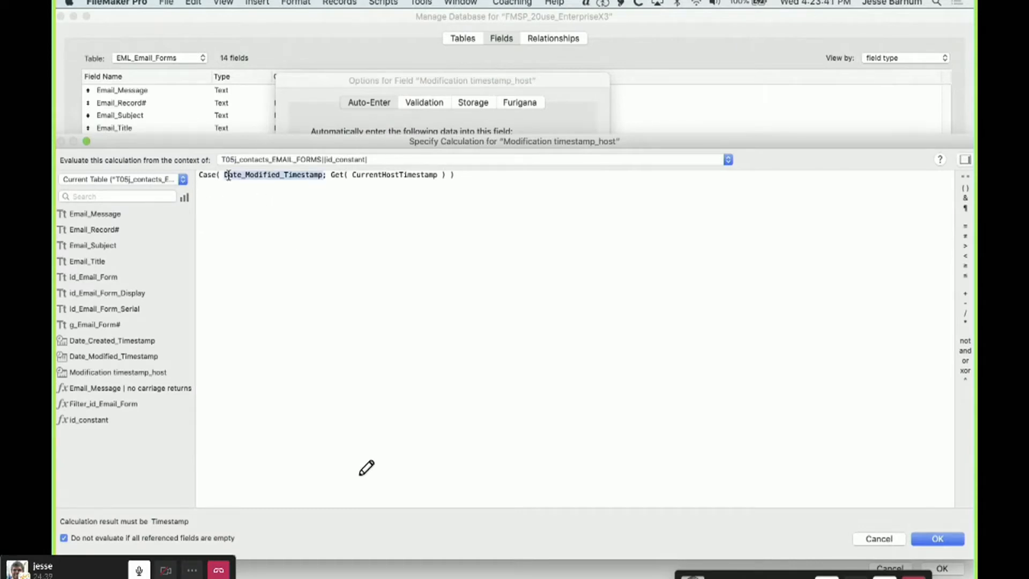
click(316, 190)
drag(331, 176, 445, 174)
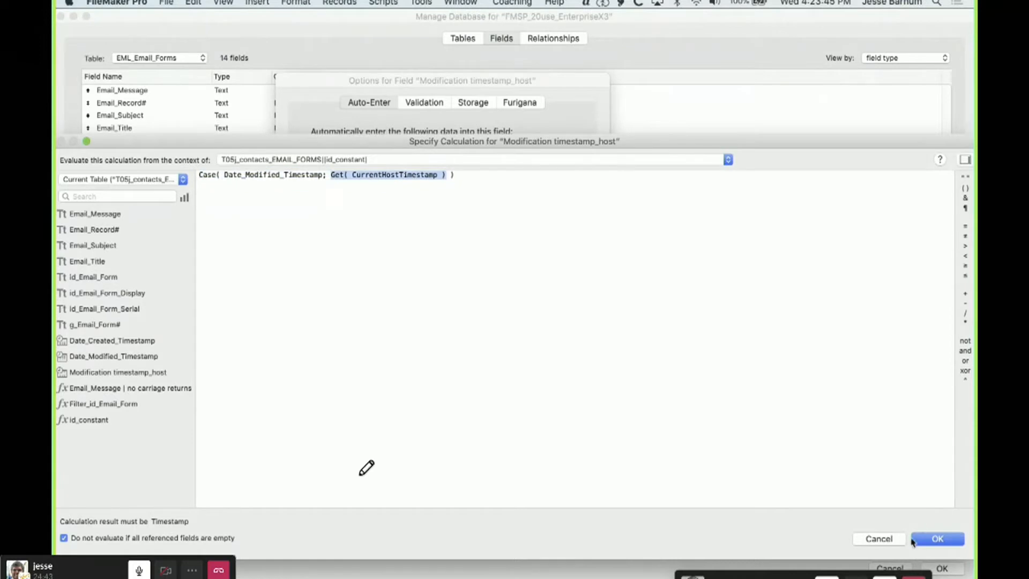
click(935, 539)
click(517, 393)
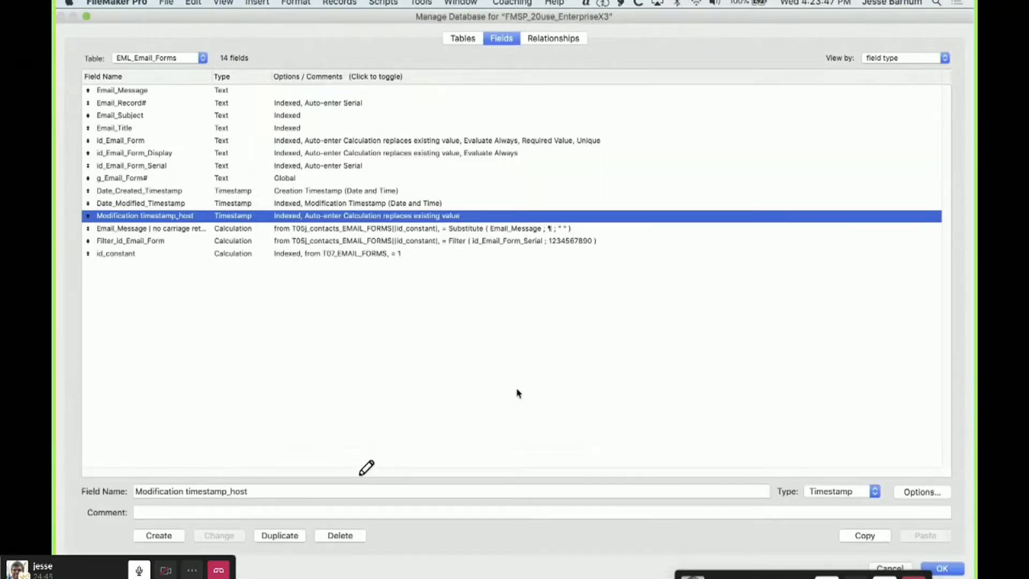
Leave the database definitions without saving changes and open the Sync_07_Email_Forms layout in its own window
click(886, 567)
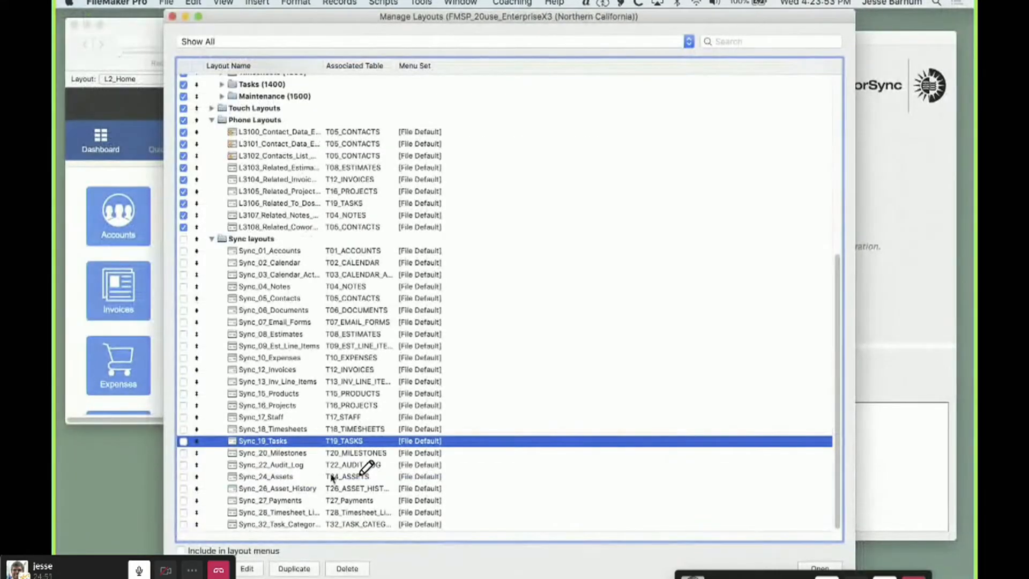
scroll(331, 476, up, 1)
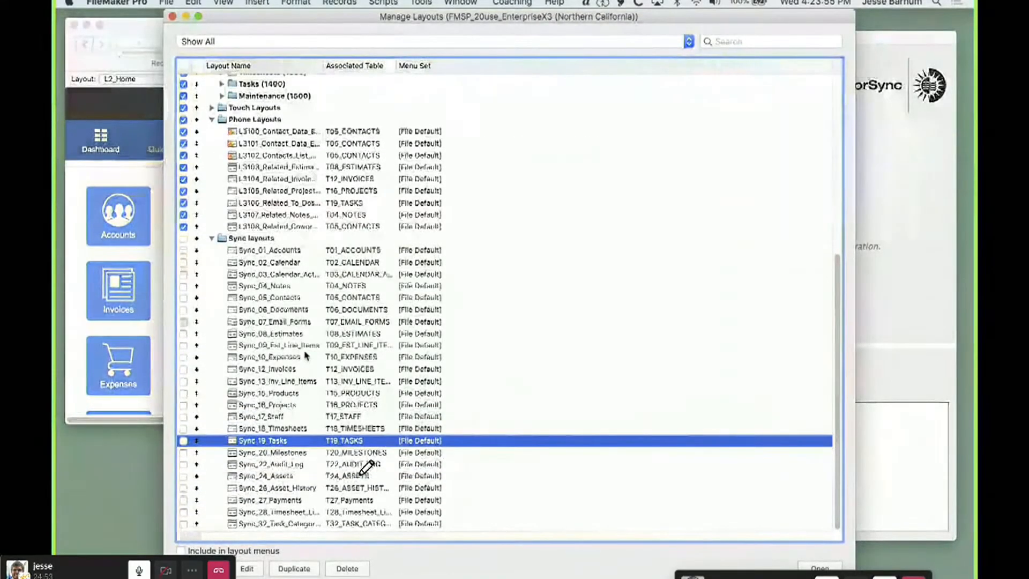
click(297, 324)
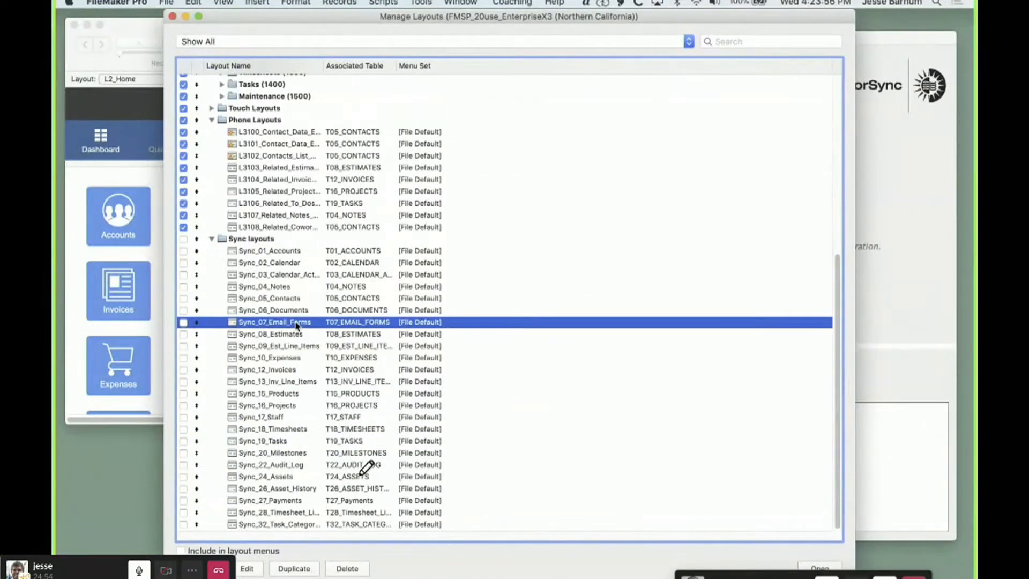
click(815, 566)
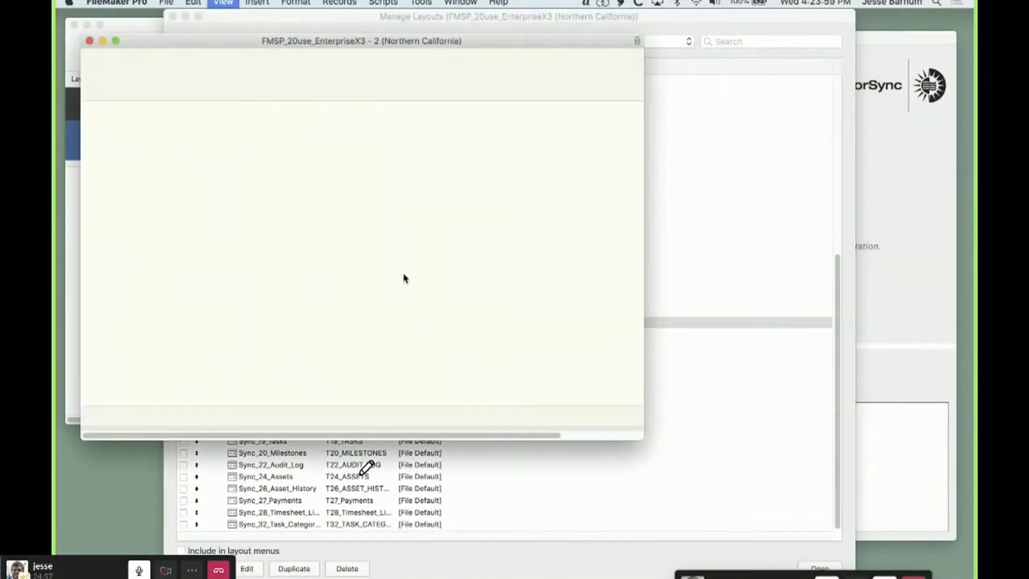
Place all T07_EMAIL_FORMS fields on the sync layout, switch to Browse mode and enlarge the window to show every field
click(129, 222)
key(super+a)
drag(115, 203, 482, 243)
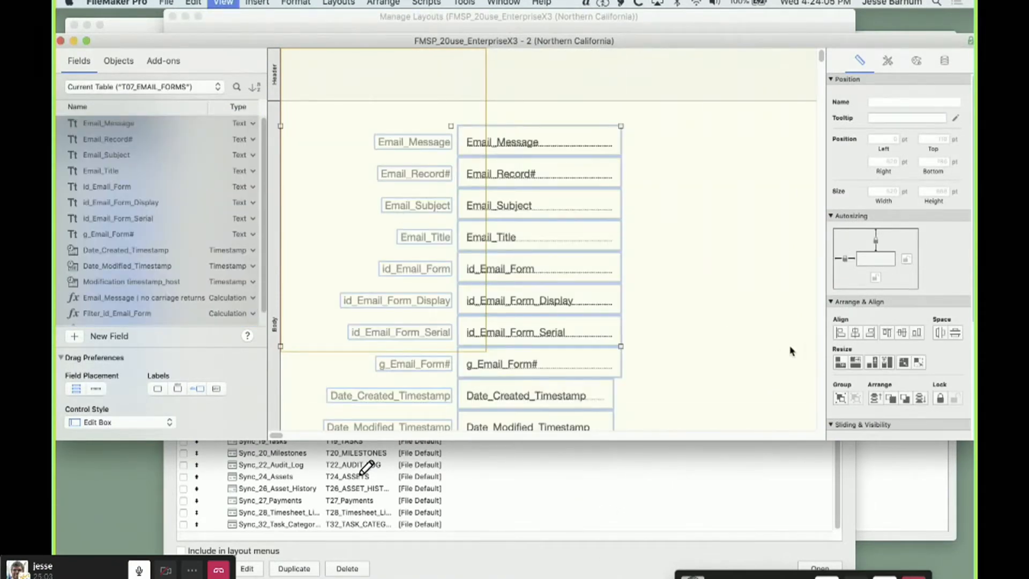
key(super+b)
drag(637, 436, 672, 543)
scroll(558, 448, down, 2)
Examine the Date_Modified_Timestamp and Modification timestamp_host values of the displayed email form record
click(385, 399)
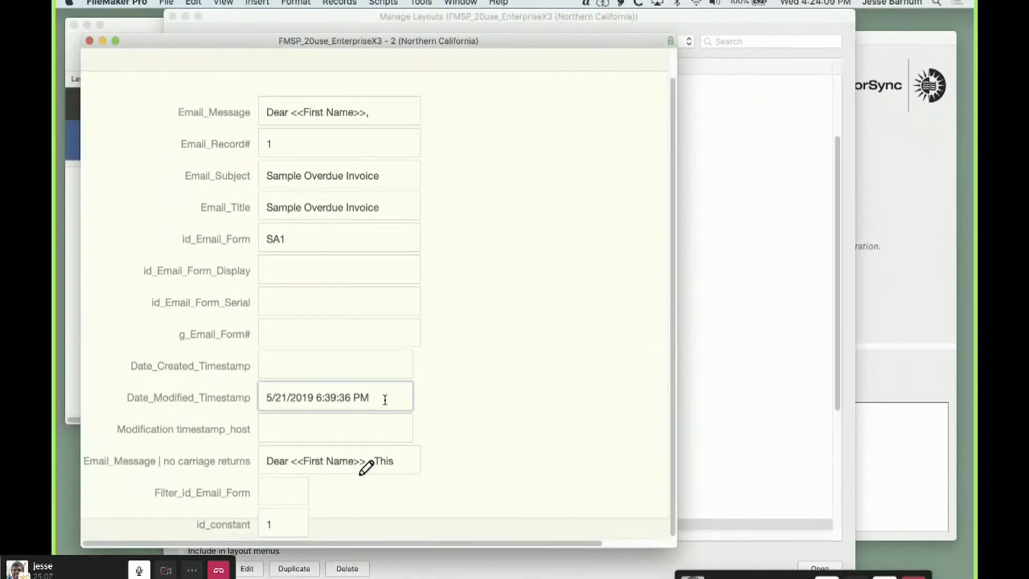
click(483, 434)
click(349, 429)
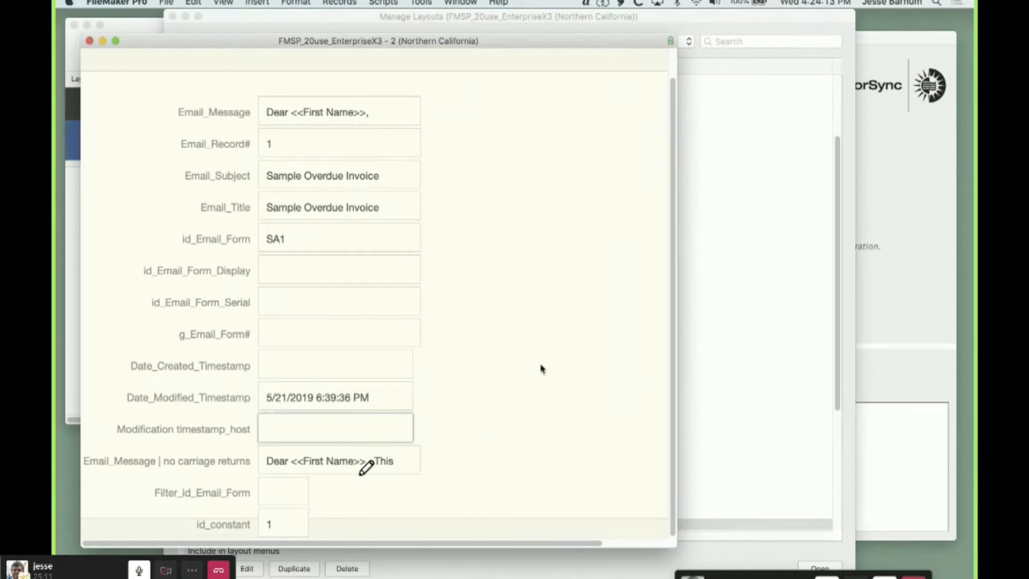
click(542, 369)
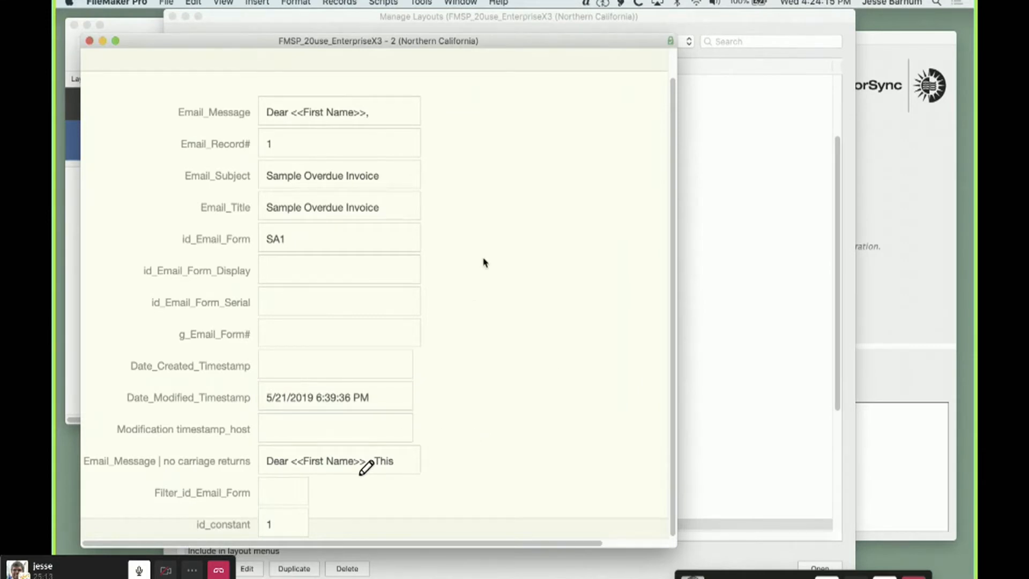
Insert "testing" into the record's Email_Subject text after "Sample Overdue Invoice" and commit the record
click(394, 178)
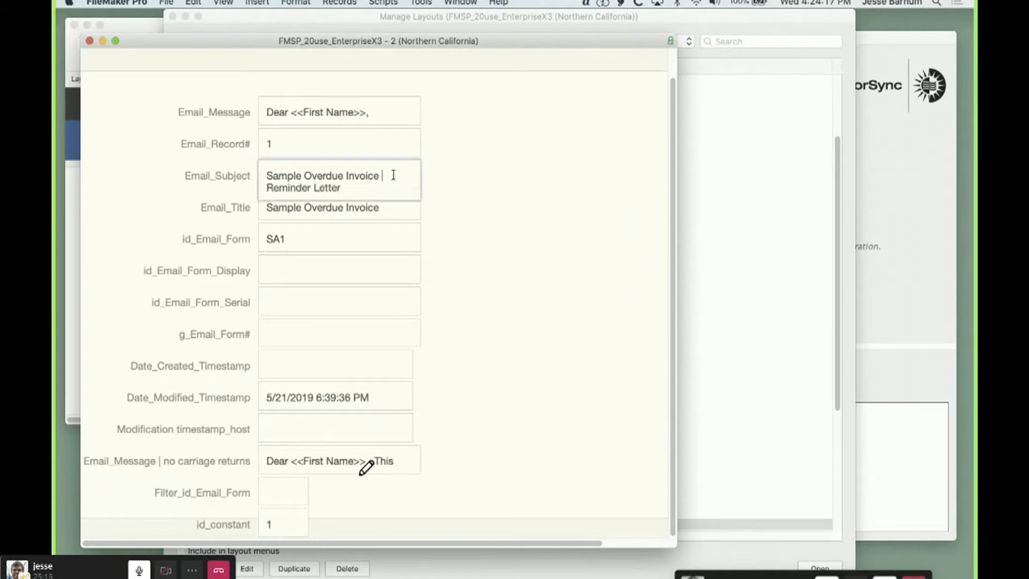
text(testing)
click(506, 269)
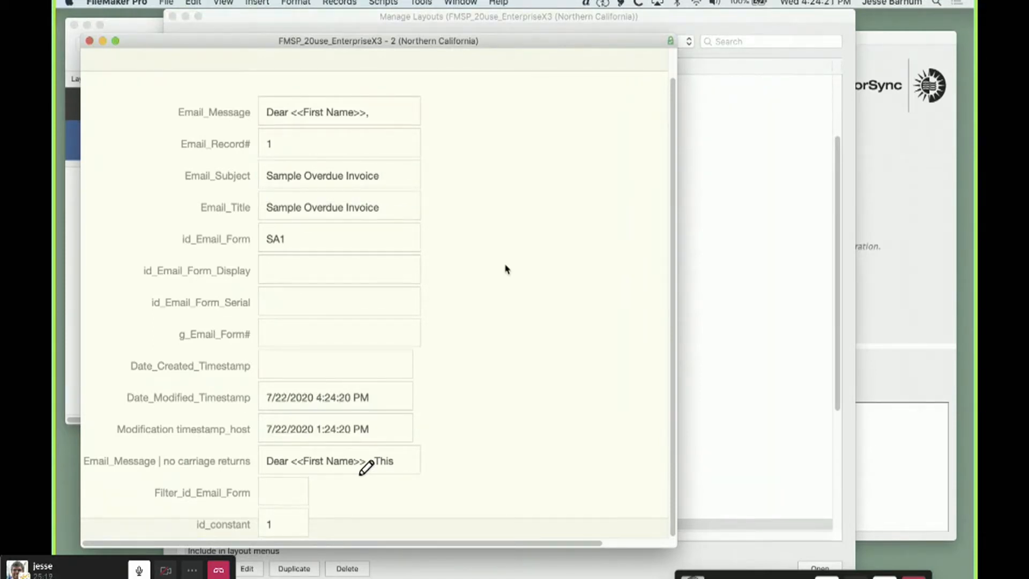
Compare the record's Date_Modified_Timestamp with its Modification timestamp_host by highlighting each value
click(393, 403)
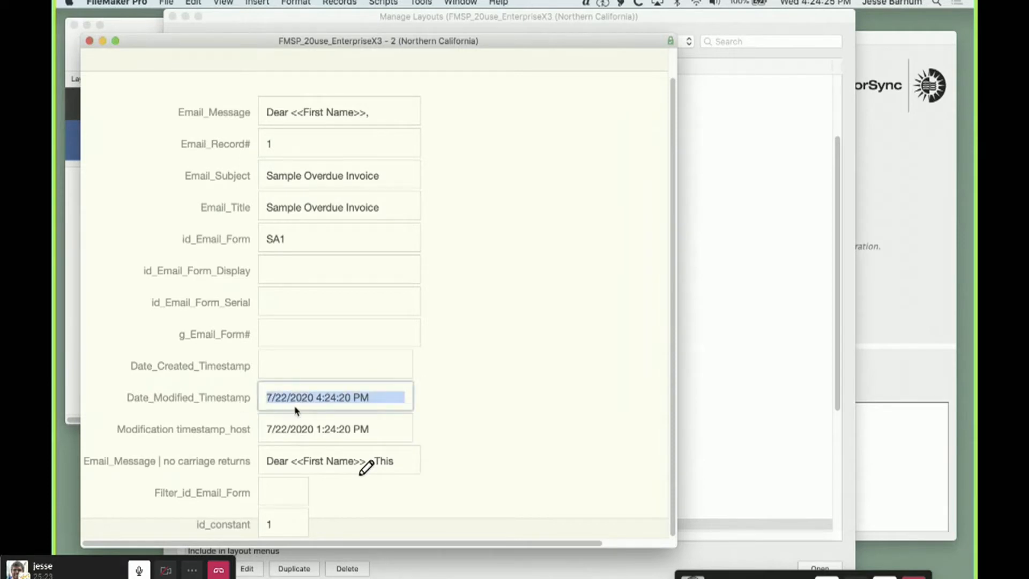
click(379, 429)
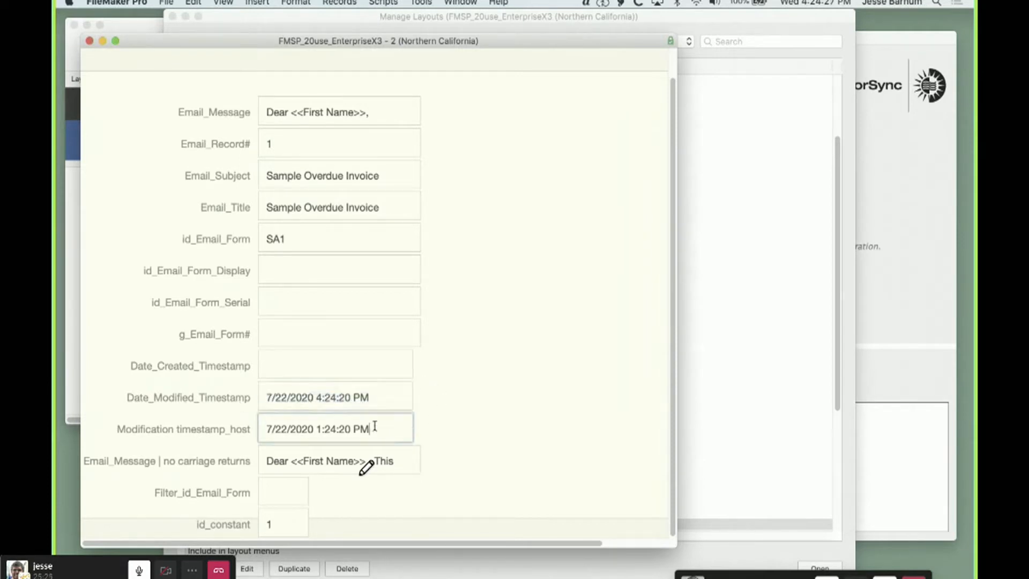
key(super+a)
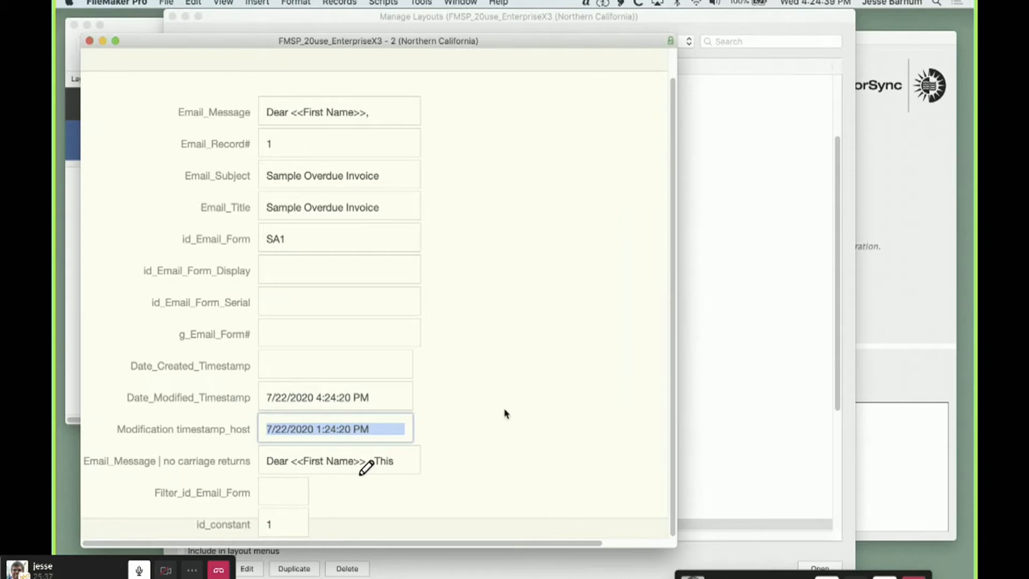
click(499, 378)
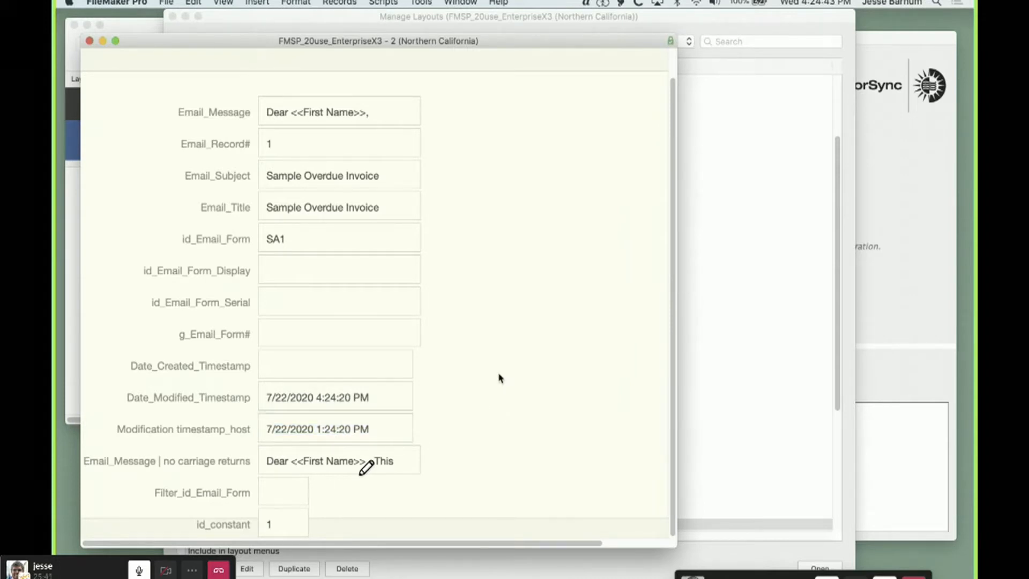
Delete all fields from the Sync_07_Email_Forms layout and close its window
key(super+l)
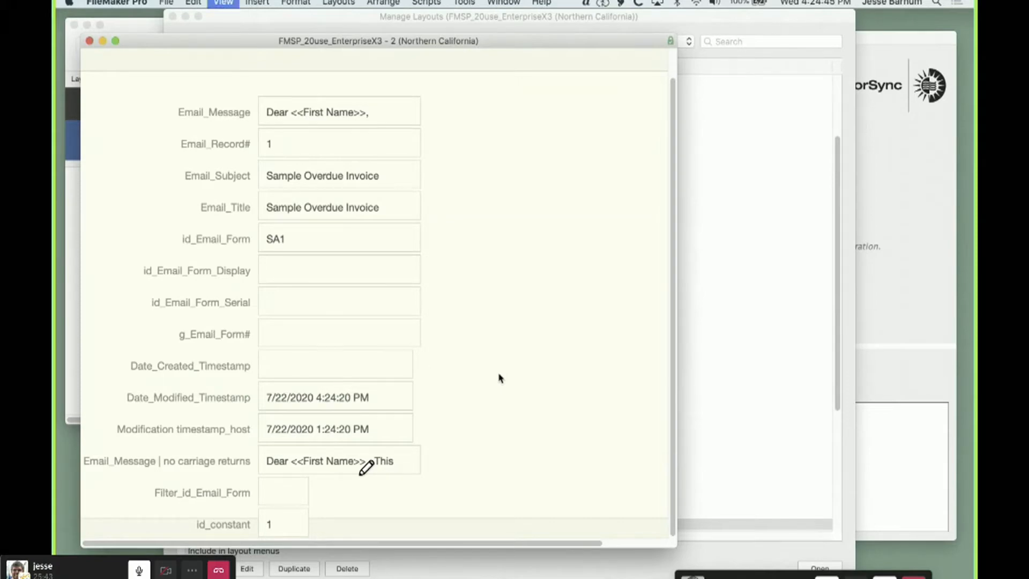
key(super+a)
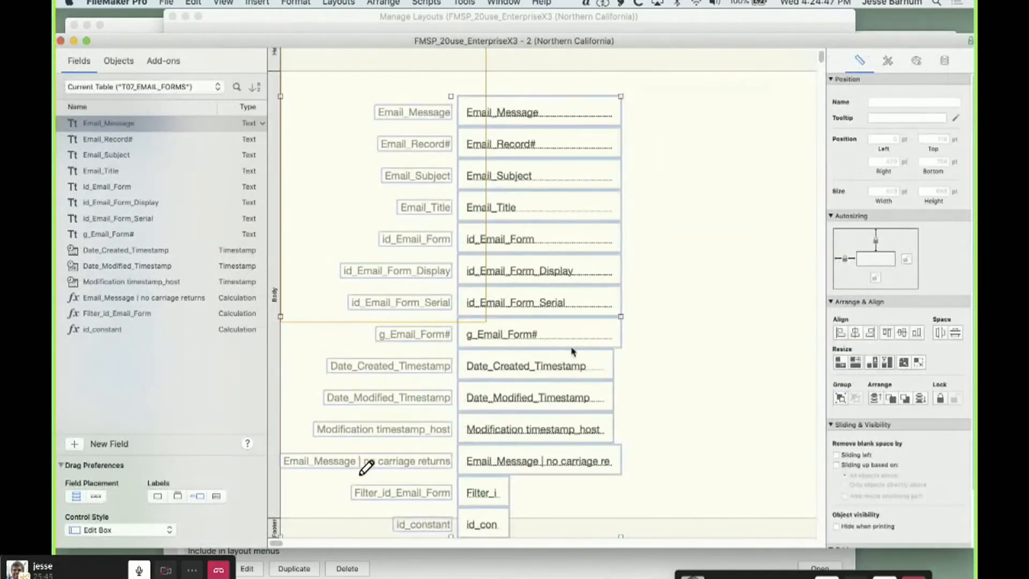
key(Delete)
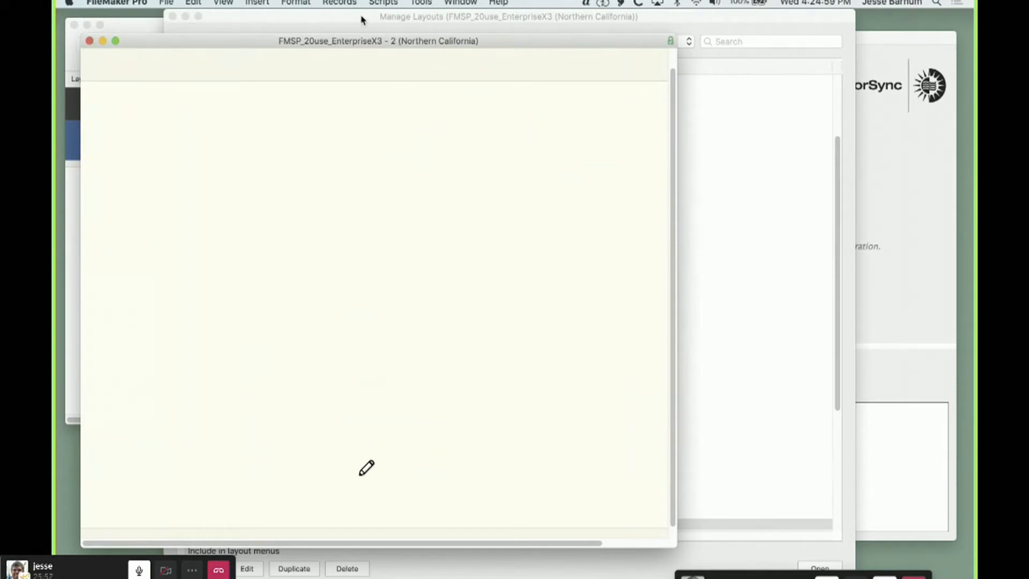
click(89, 41)
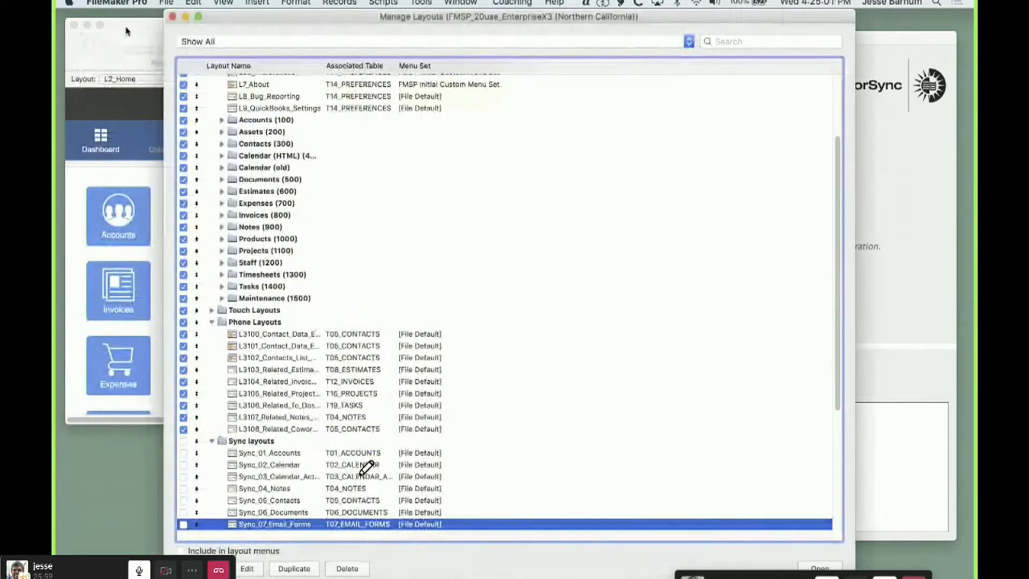
Close the layout manager, switch to the 360Works MirrorSync Config Client and start a new sync configuration
click(172, 18)
click(225, 30)
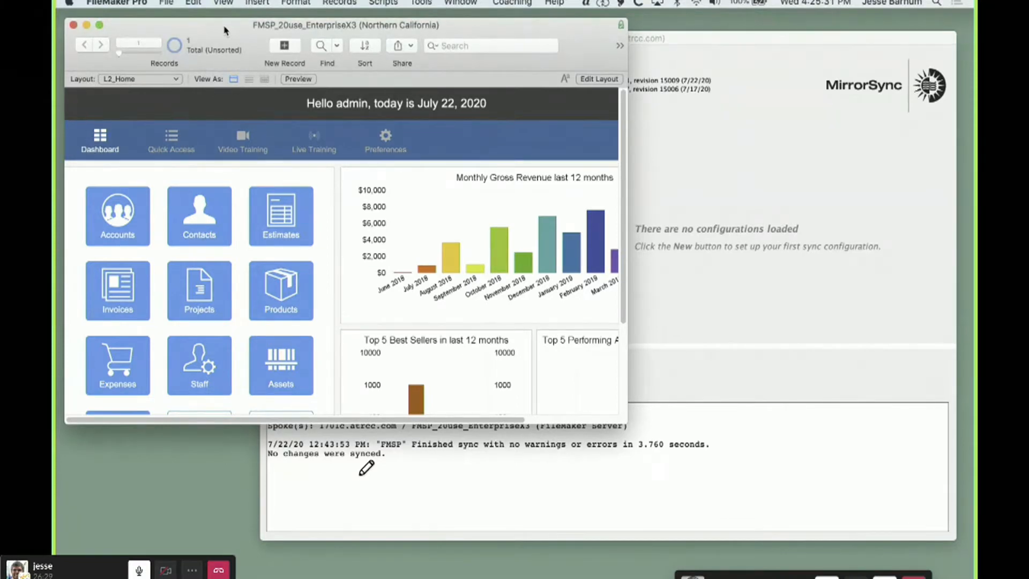
click(725, 302)
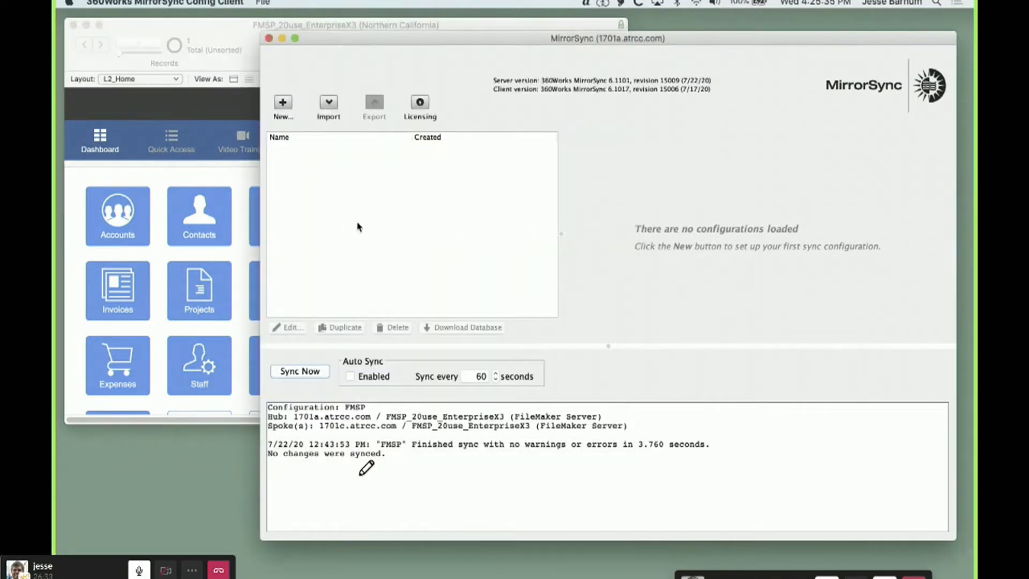
click(283, 103)
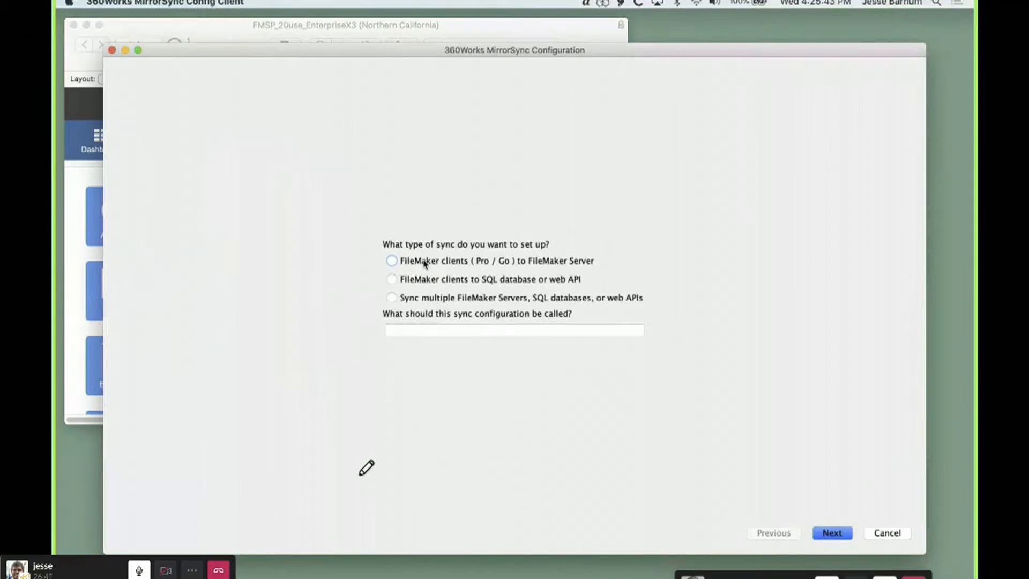
Go through the three sync type options, ending with FileMaker clients to SQL database or web API selected
click(425, 263)
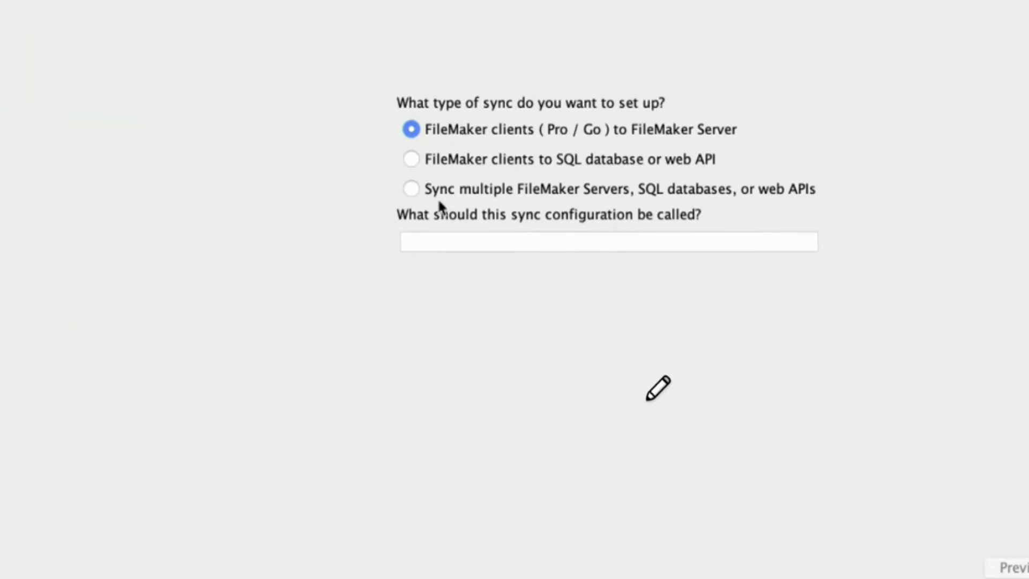
click(437, 194)
click(447, 161)
click(452, 120)
click(452, 163)
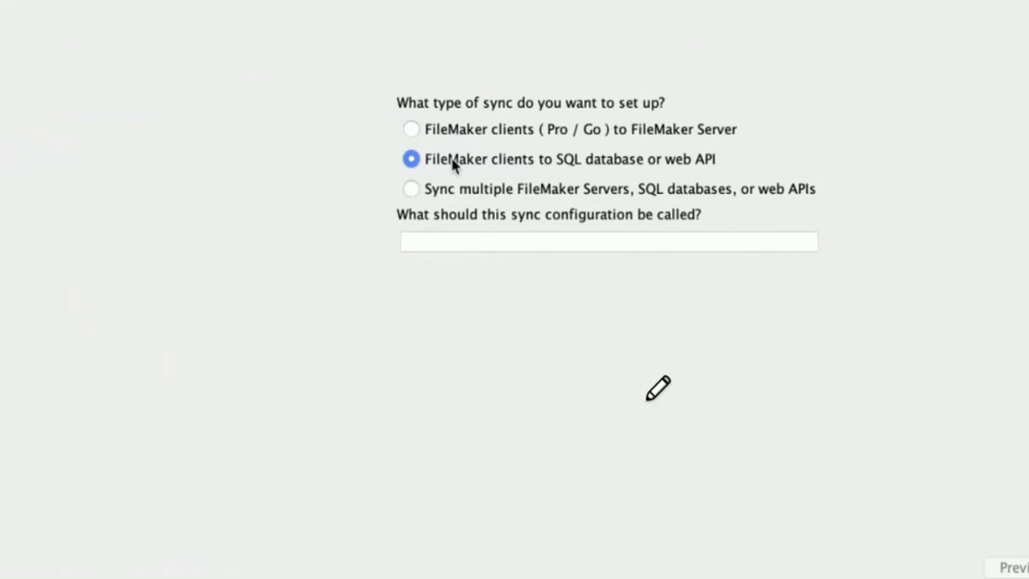
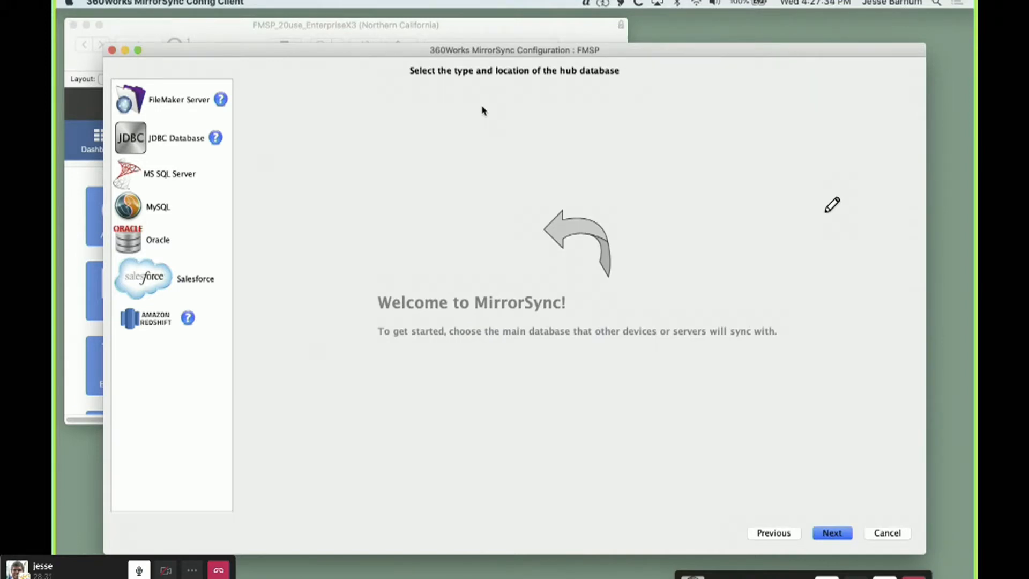
Choose FileMaker Server as the hub database type and enter the username admin and the password for both the database and FMS Admin
click(171, 104)
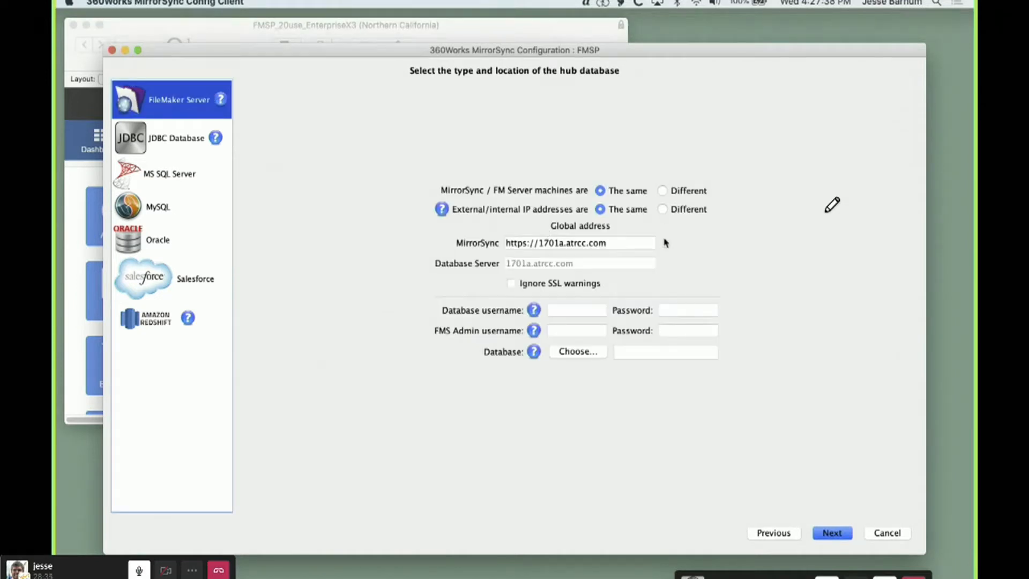
click(567, 309)
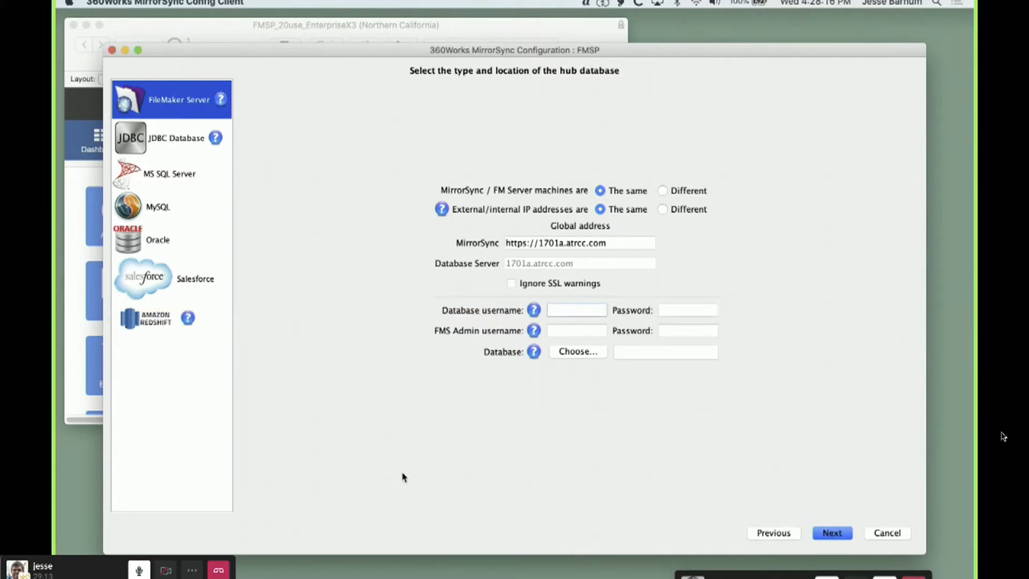
text(admin)
key(Tab)
text(admin)
key(Tab)
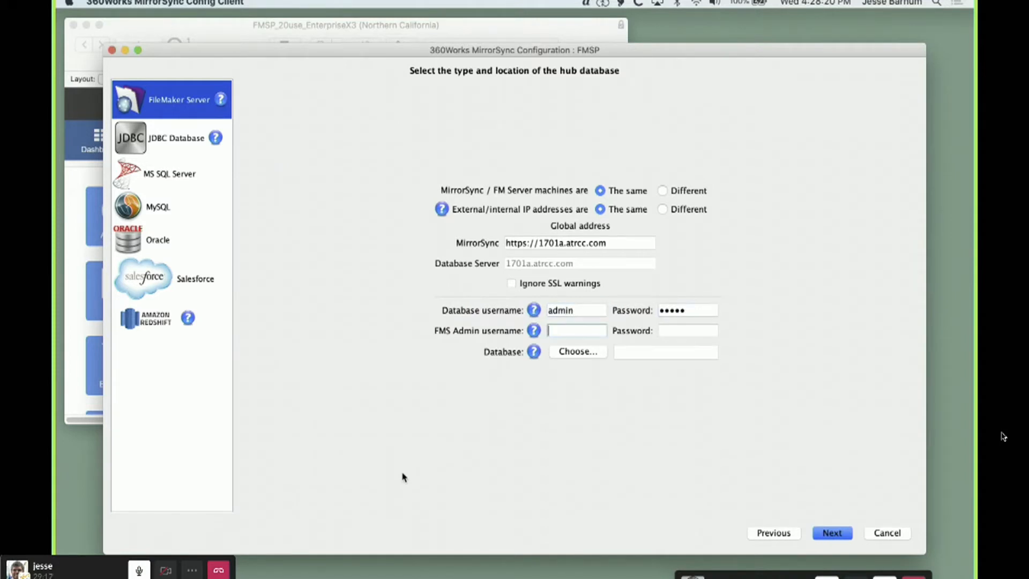
drag(797, 577, 774, 529)
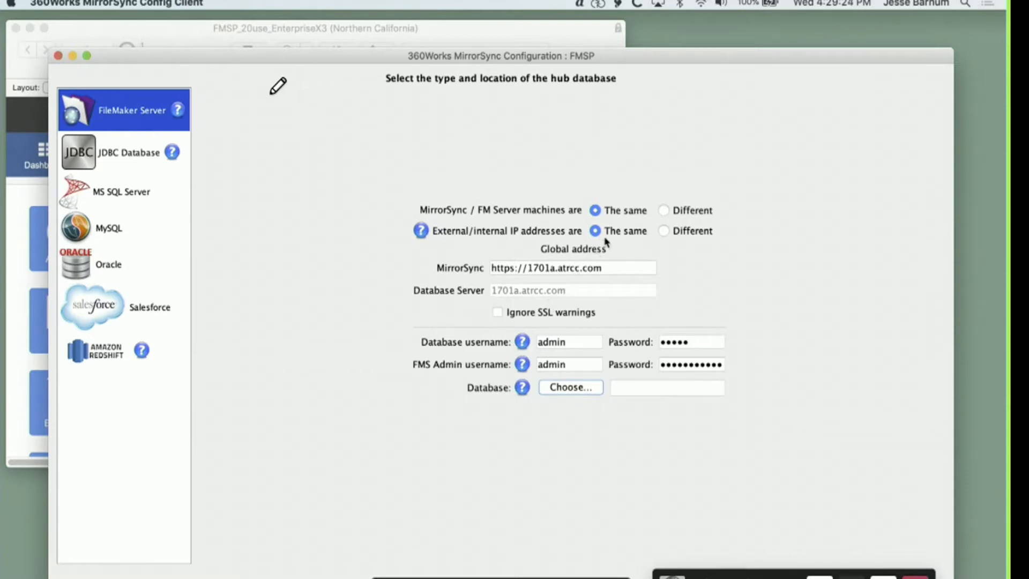
Try setting the MirrorSync / FM Server machines to Different, highlight the MirrorSync and Database Server addresses, and restore The same
click(685, 213)
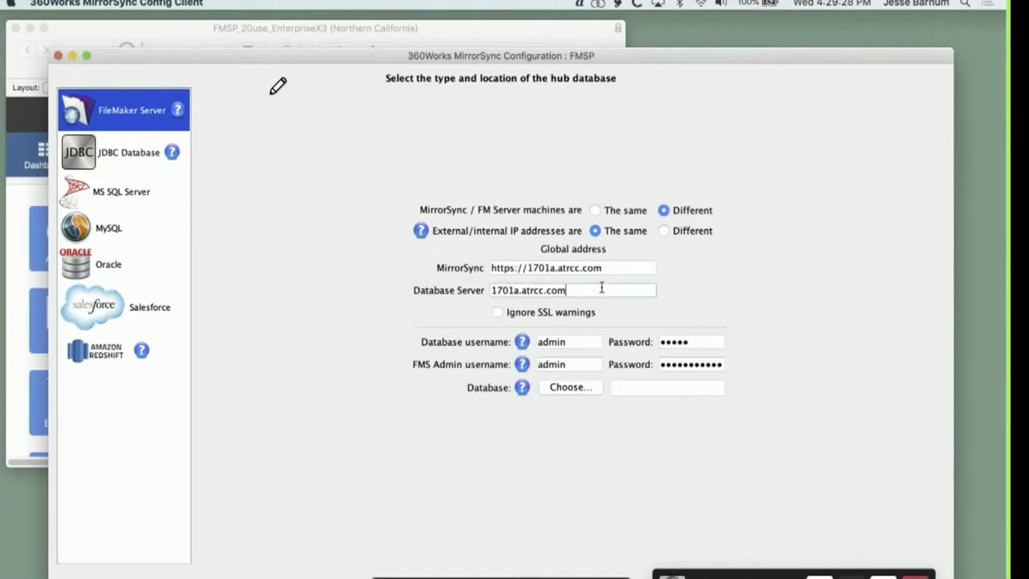
drag(601, 289, 444, 268)
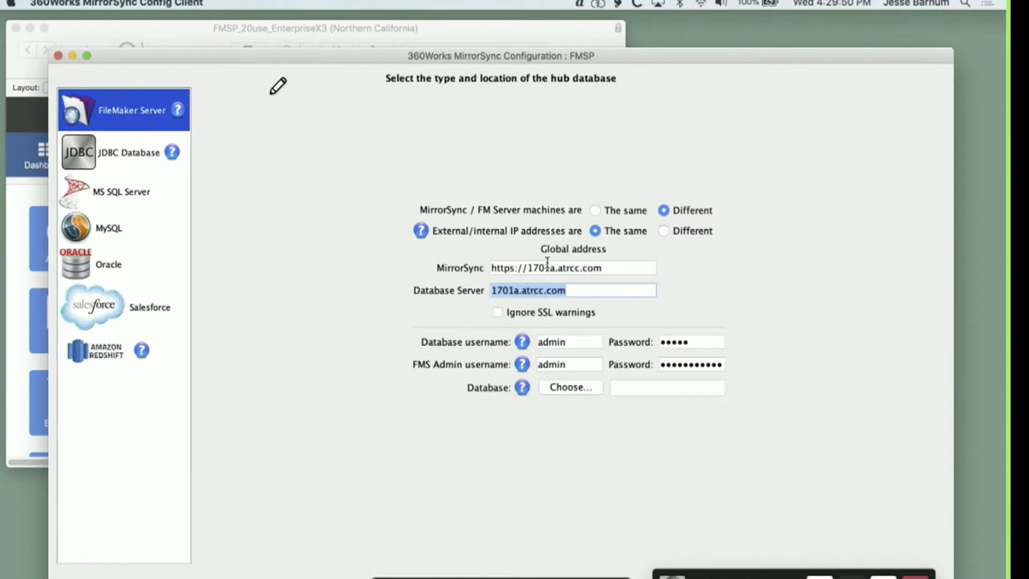
drag(612, 267, 500, 248)
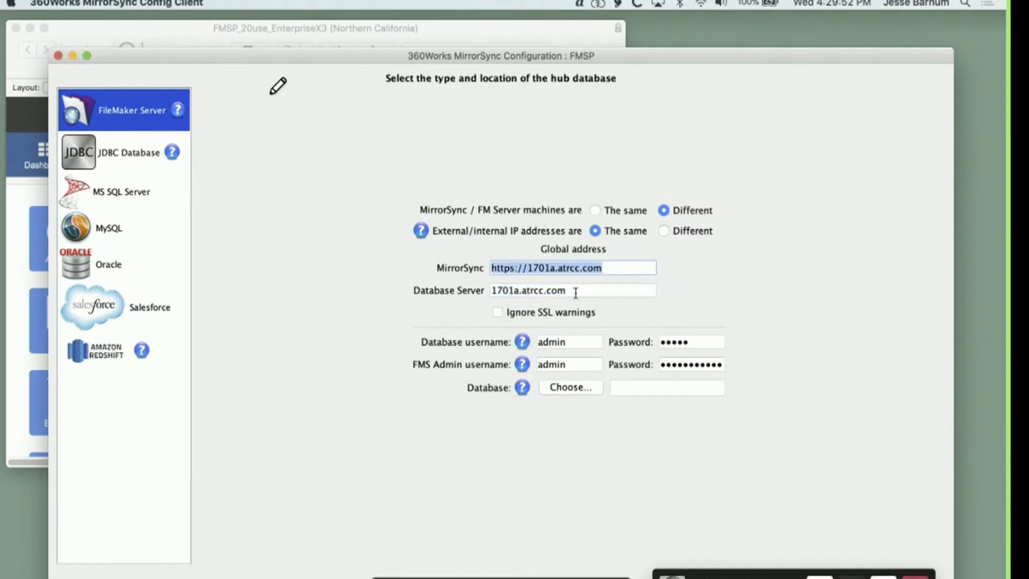
drag(575, 293, 394, 283)
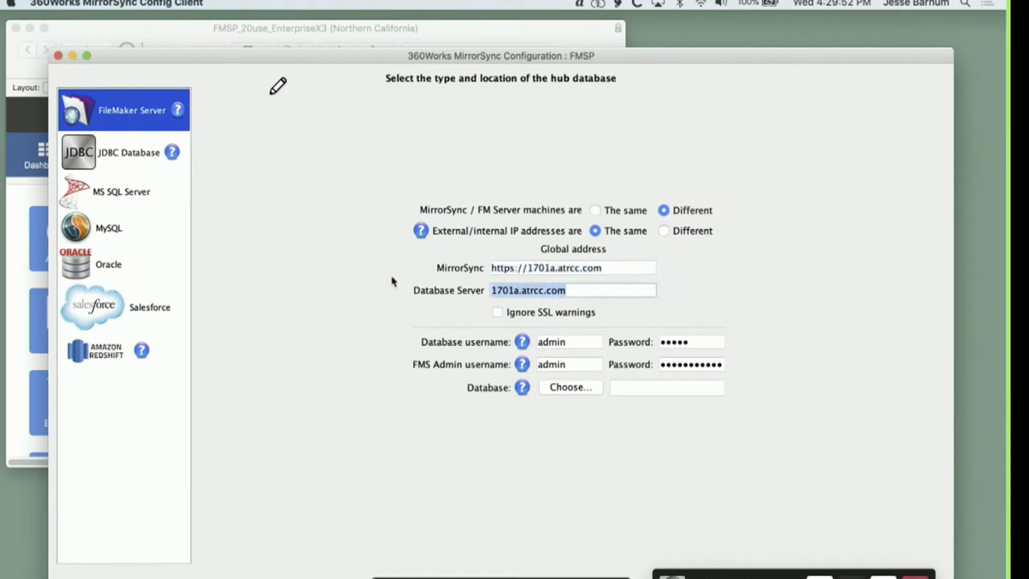
click(620, 211)
Try the Different option for external/internal IP addresses to show the separate address fields, and restore The same
click(691, 234)
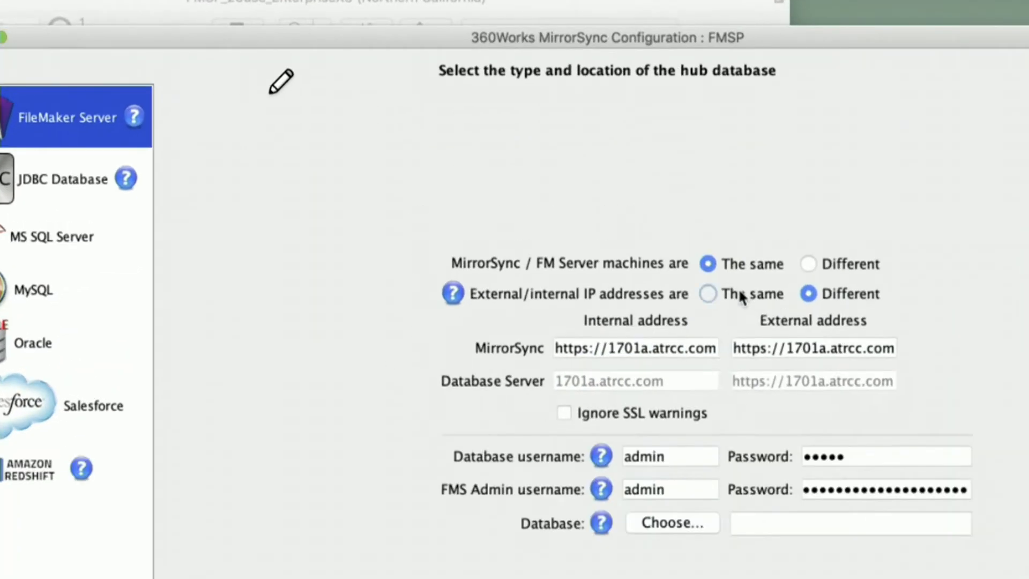
click(740, 292)
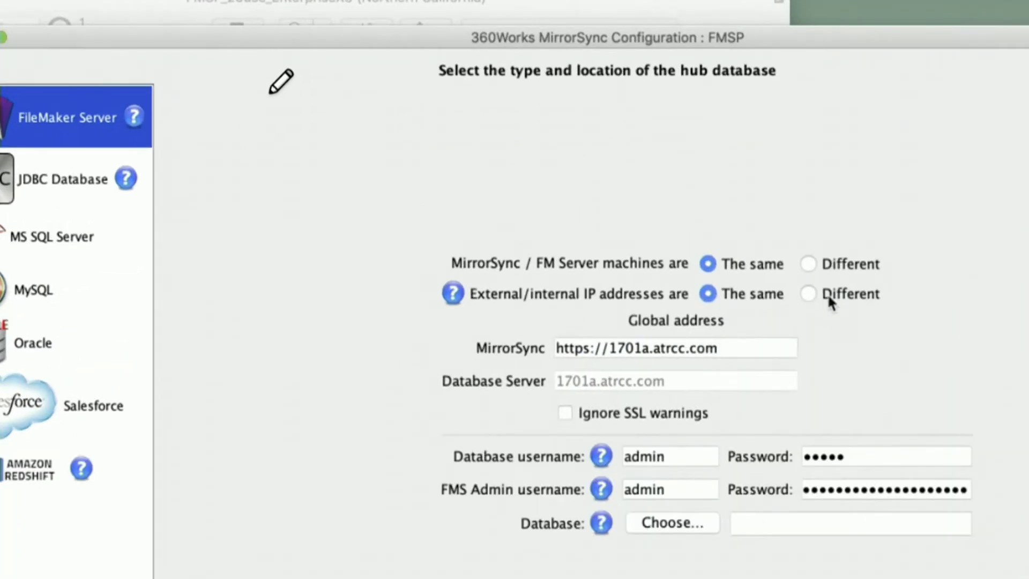
click(828, 295)
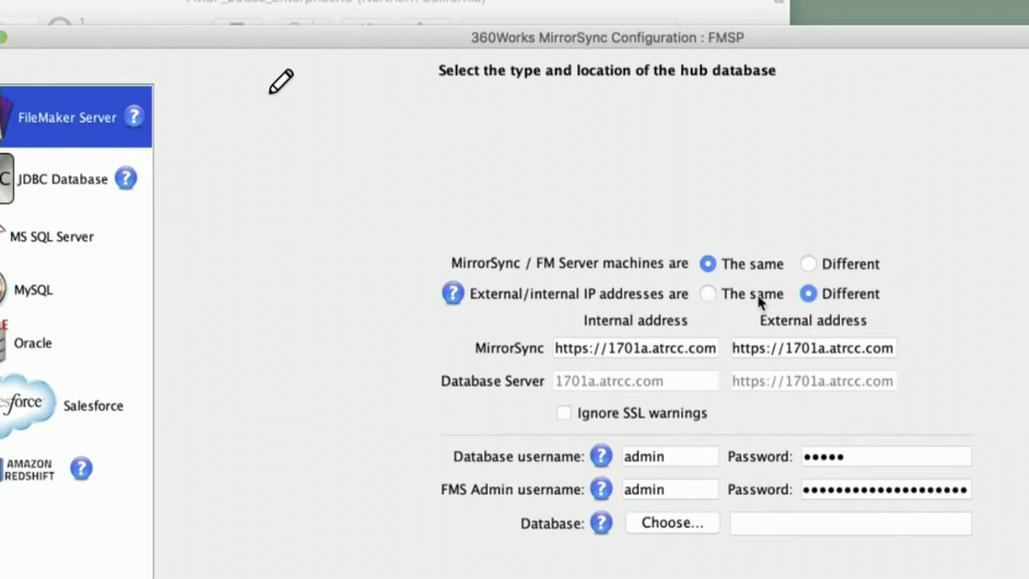
click(734, 289)
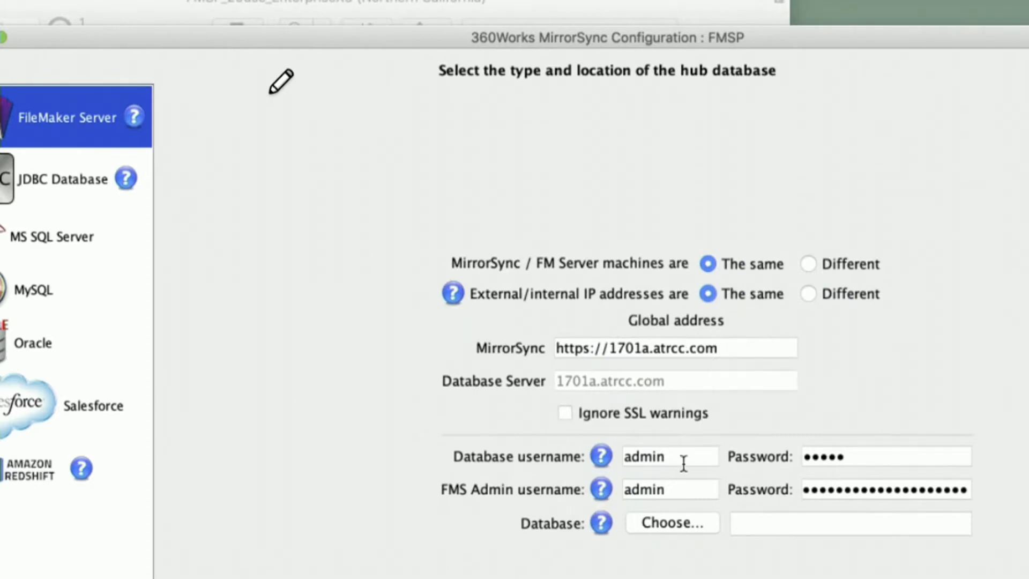
Go through the username and password fields of the database account and the FMS Admin account
click(657, 456)
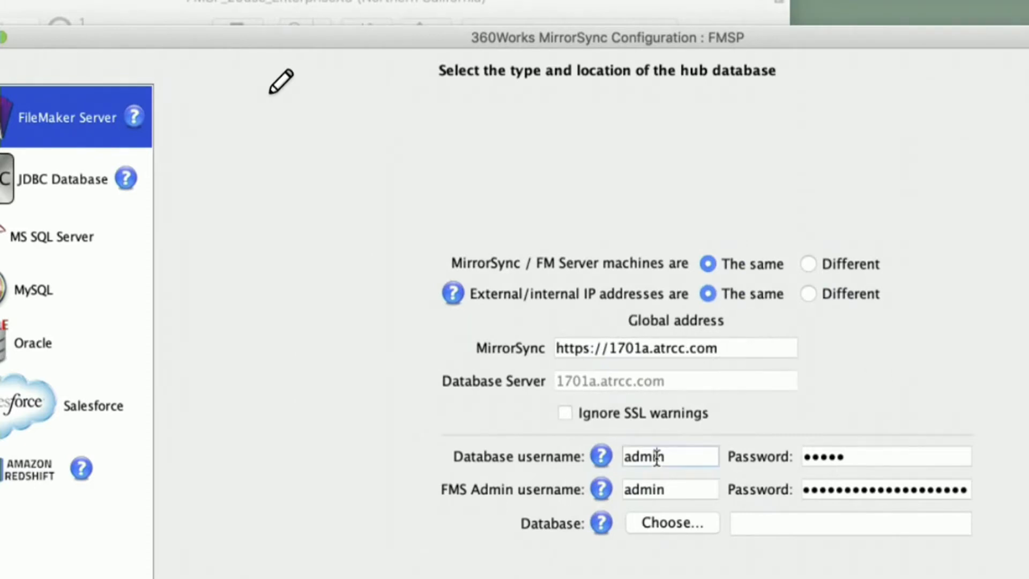
click(854, 454)
click(696, 488)
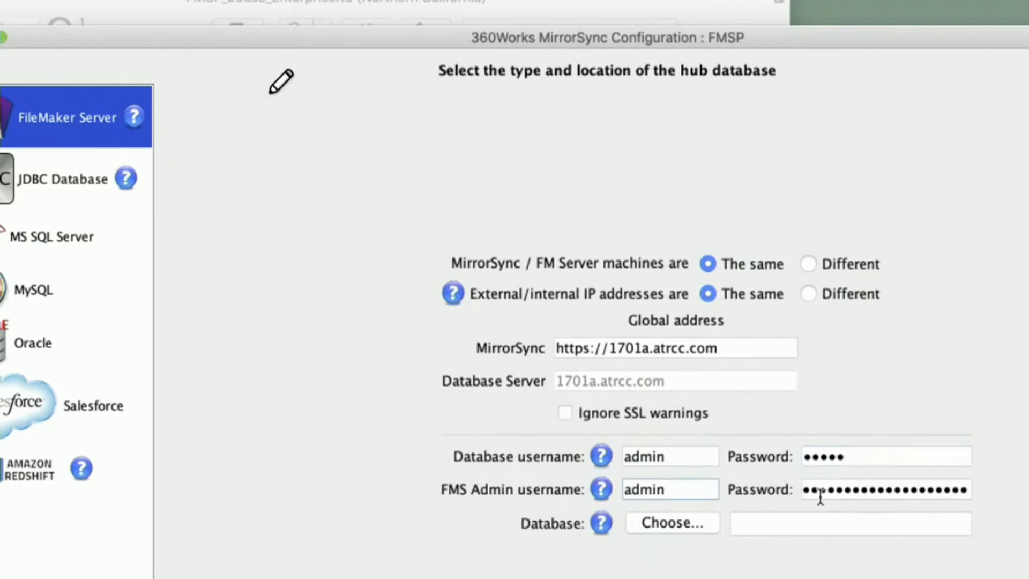
click(886, 489)
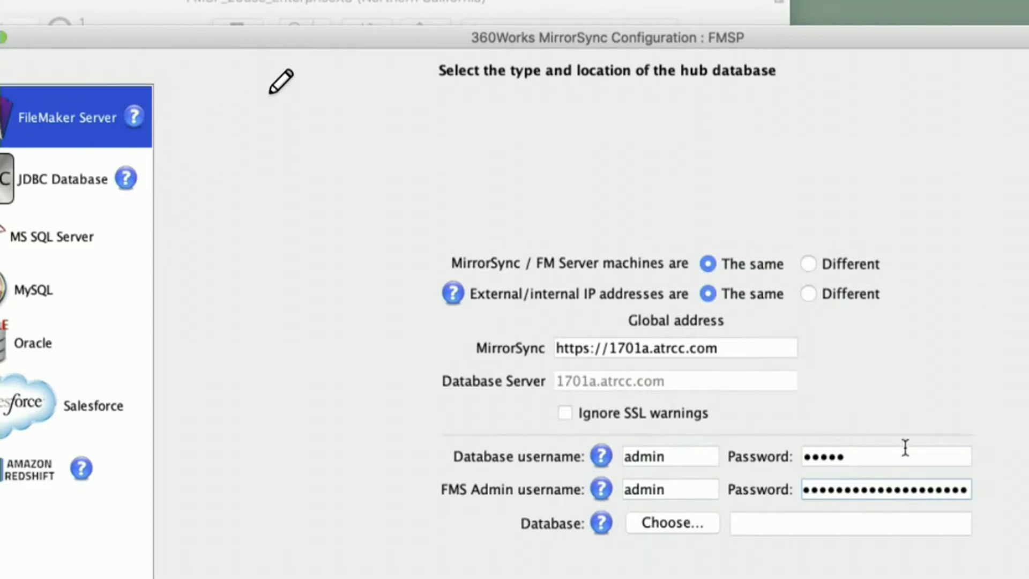
click(673, 488)
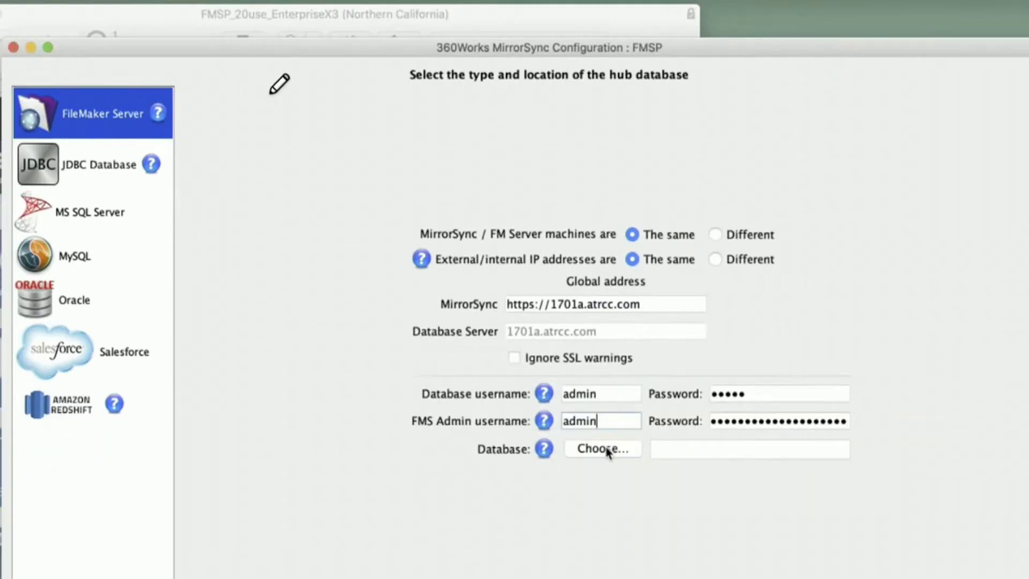
Choose FMSP_20use_EnterpriseX3 as the hub database and continue to the database preparation instructions
click(609, 452)
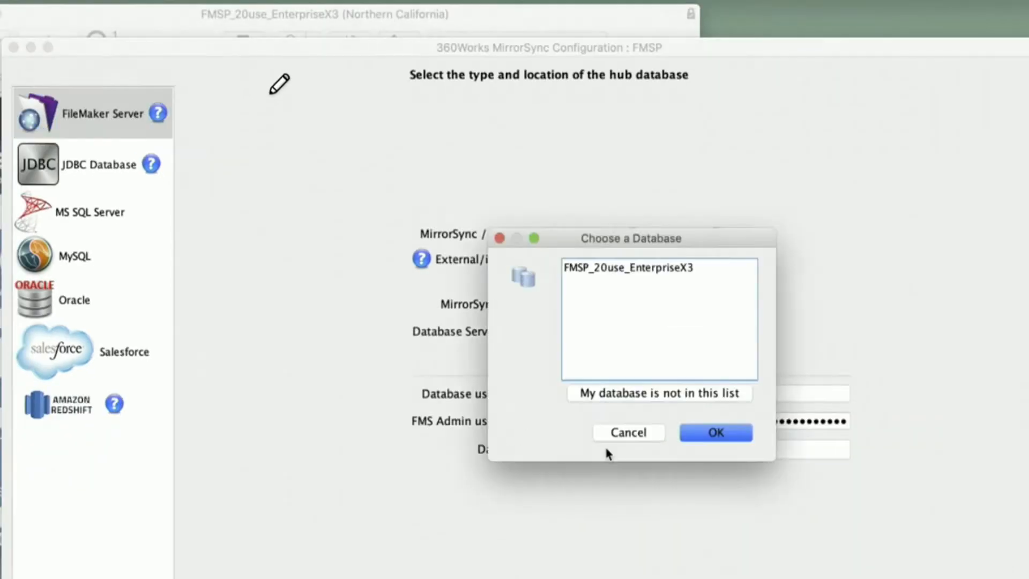
drag(625, 249, 522, 326)
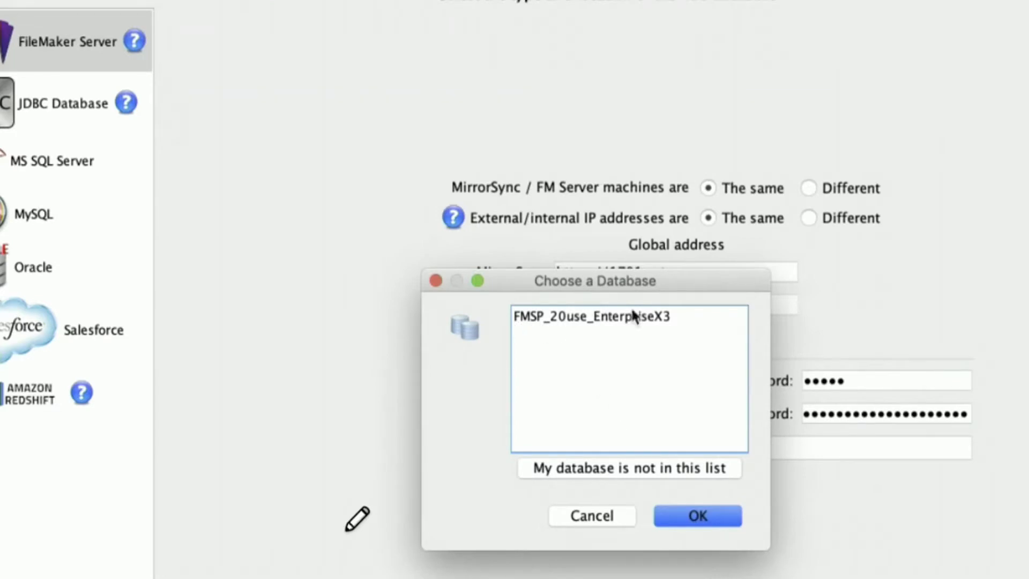
click(601, 468)
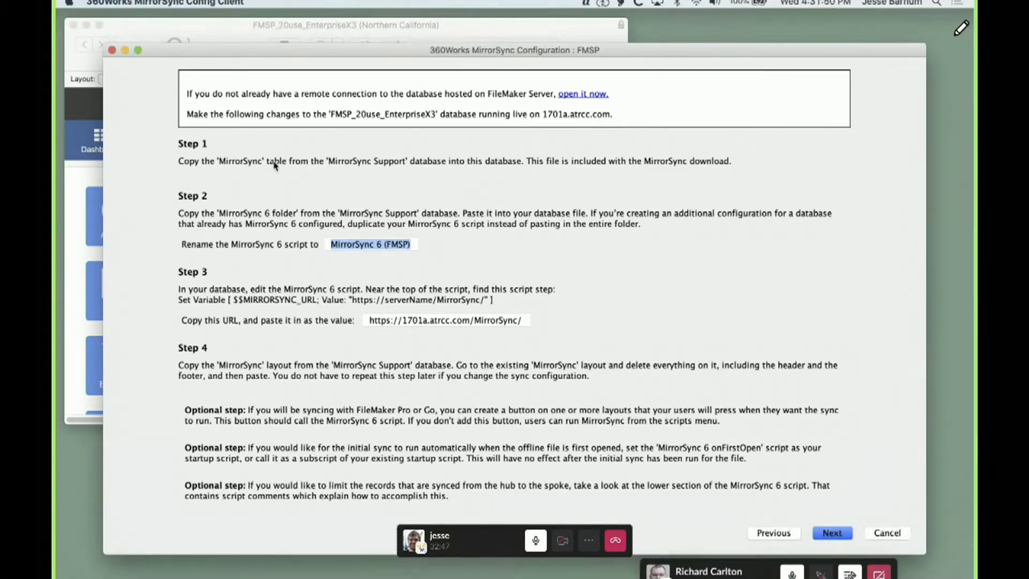
Switch to FileMaker Pro and open the MirrorSync Support database
click(282, 566)
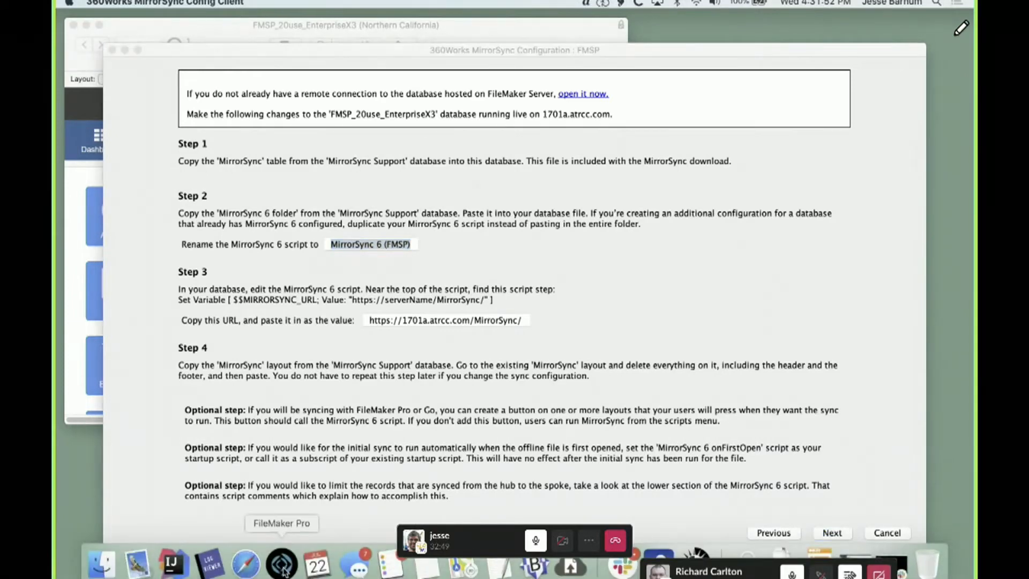
click(166, 4)
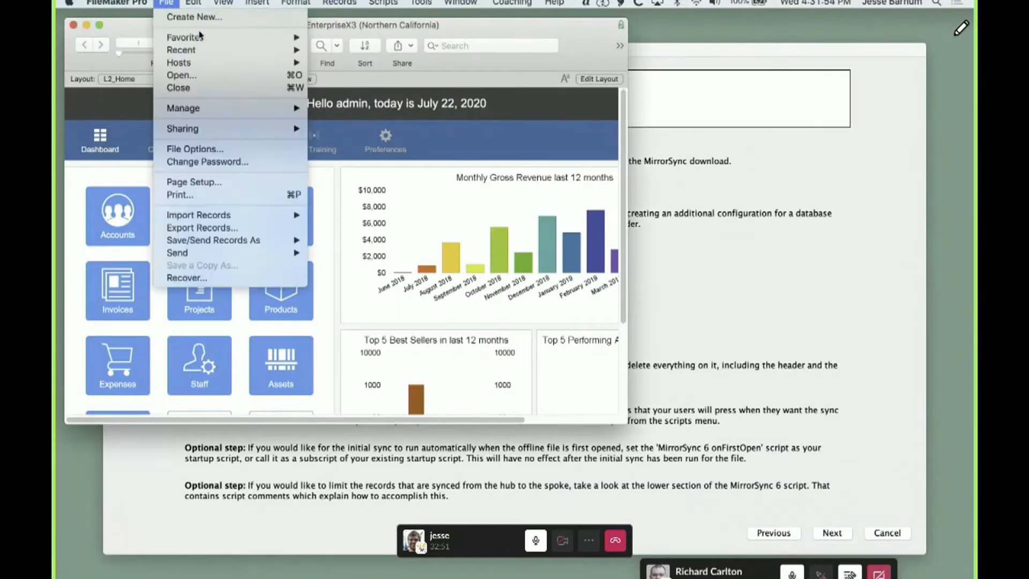
mouse_move(215, 37)
click(373, 72)
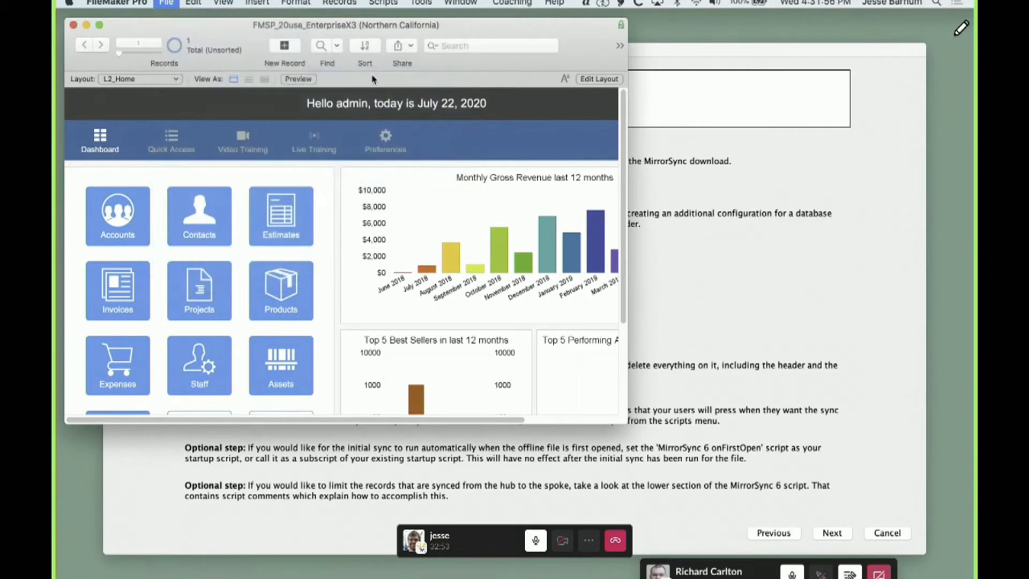
drag(393, 127, 463, 151)
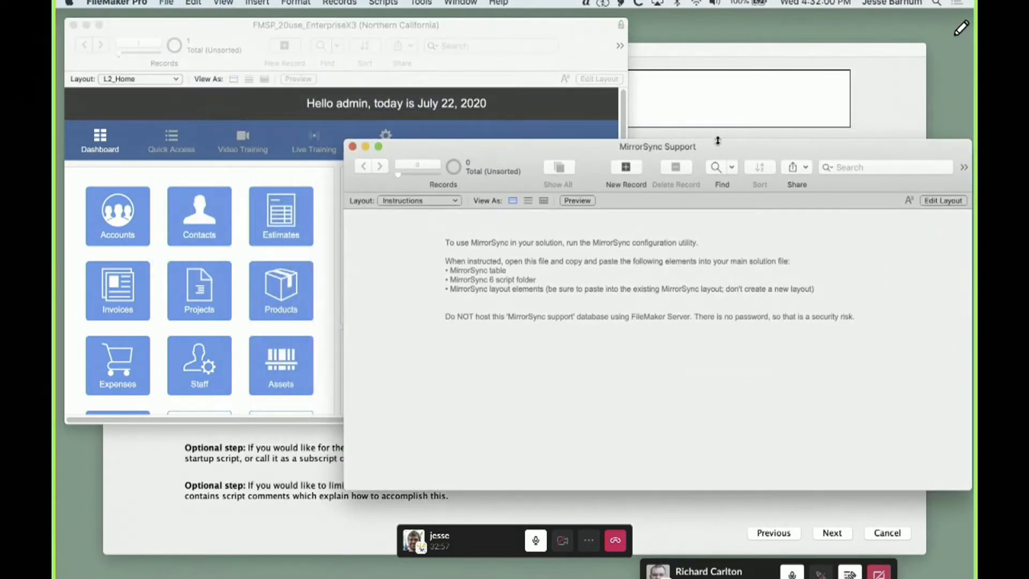
Check the Step 1 instruction in the MirrorSync configuration and copy the MirrorSync table from the MirrorSync Support database
click(713, 115)
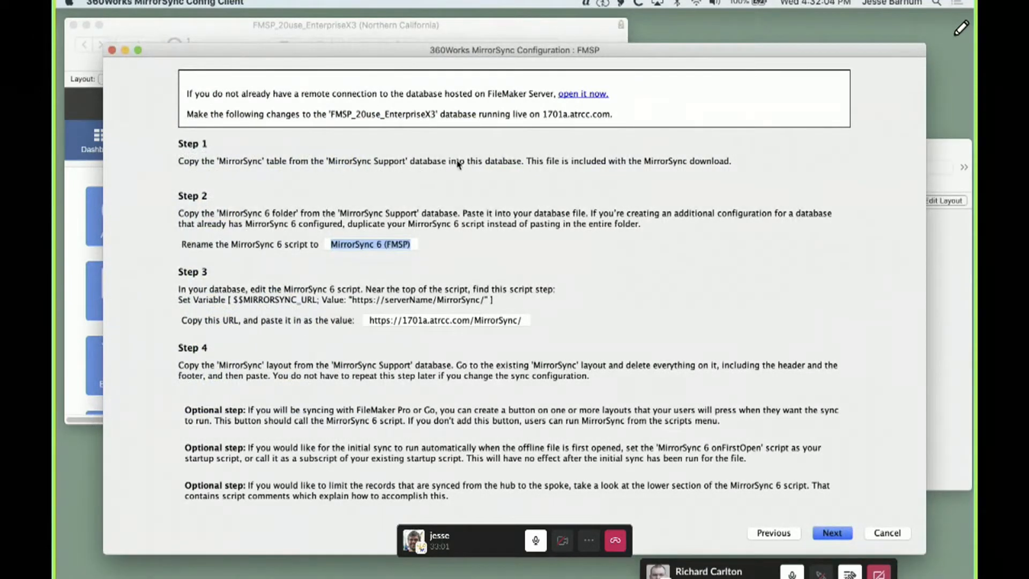
click(940, 327)
click(170, 3)
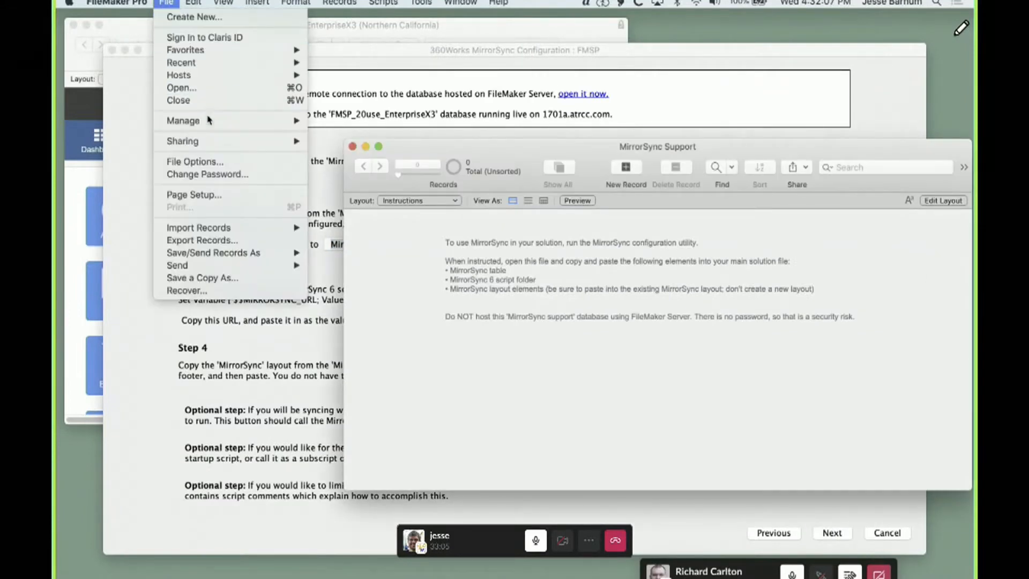
mouse_move(225, 120)
click(358, 122)
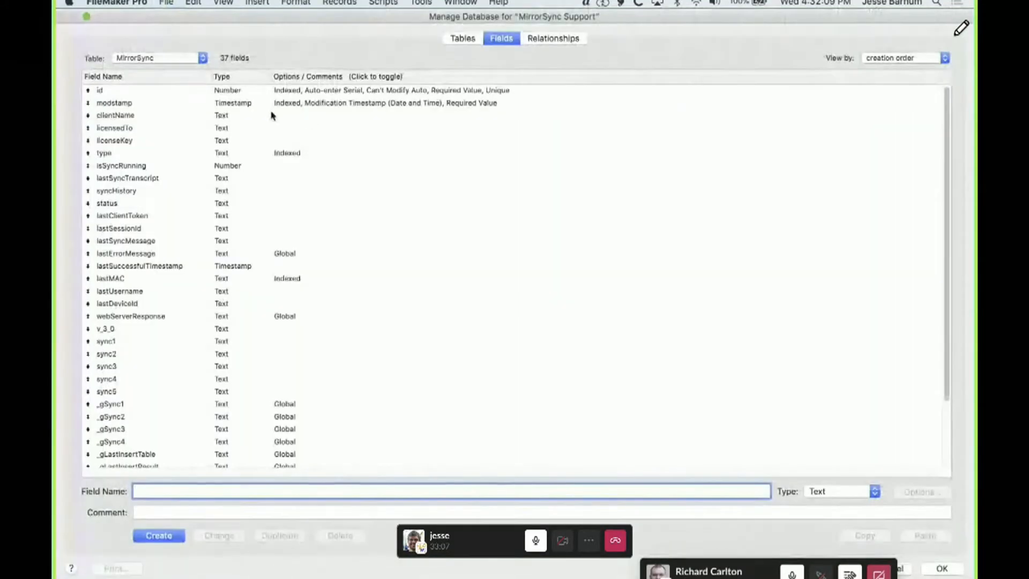
click(461, 38)
click(263, 105)
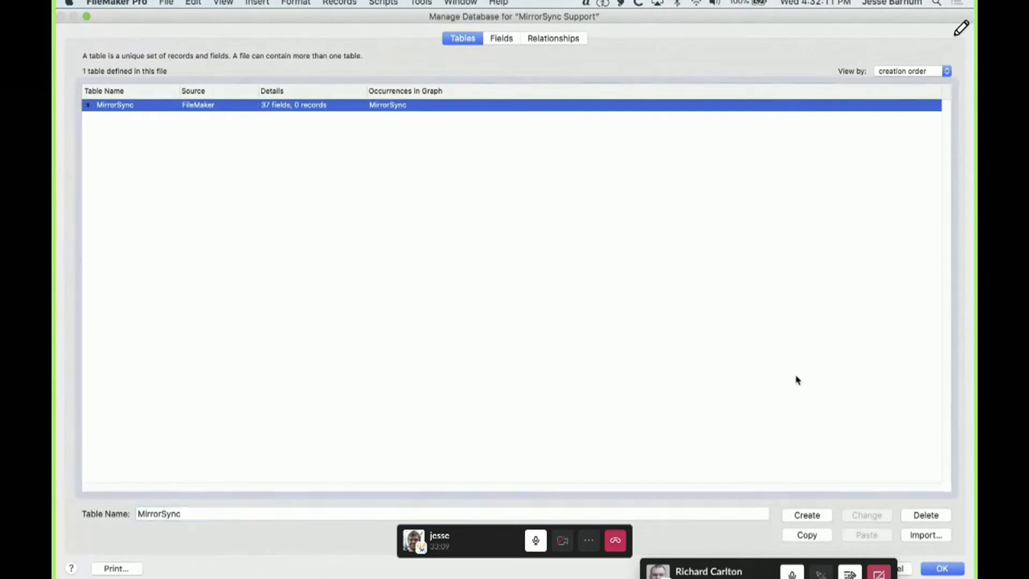
click(818, 538)
click(929, 569)
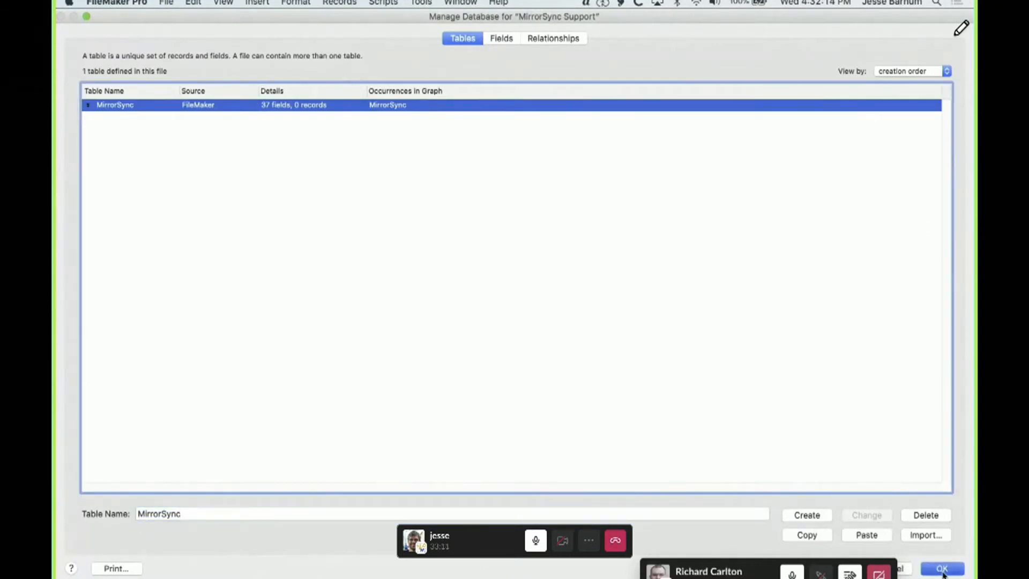
Paste the copied MirrorSync table into the FMSP_20use_EnterpriseX3 database and save the schema change
click(85, 126)
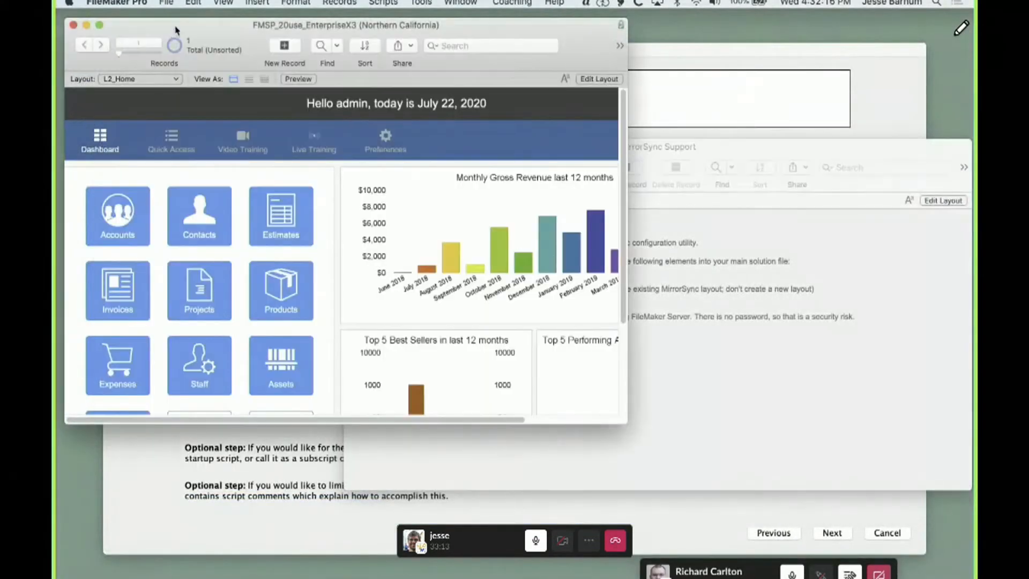
click(166, 3)
mouse_move(180, 109)
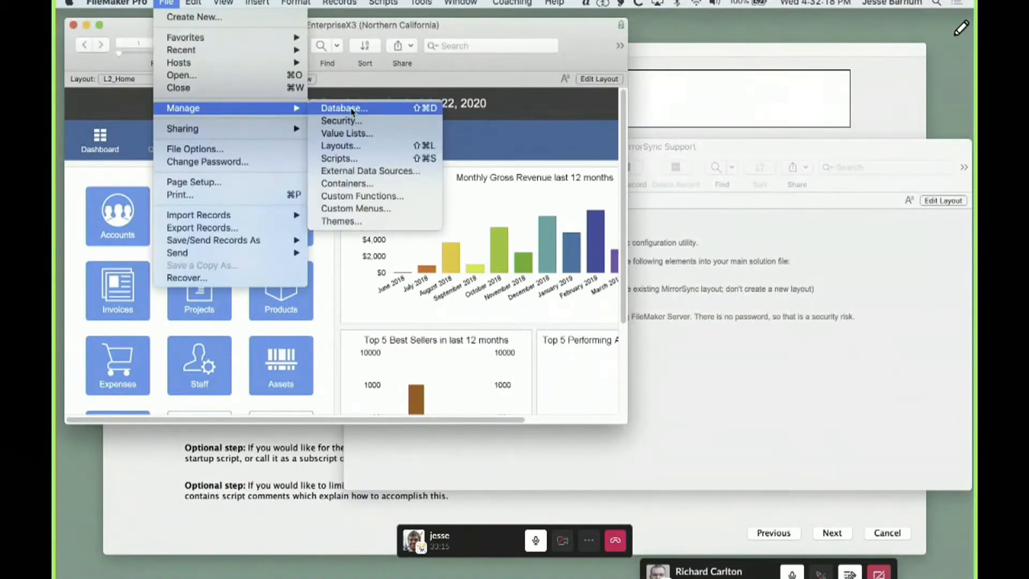
click(351, 108)
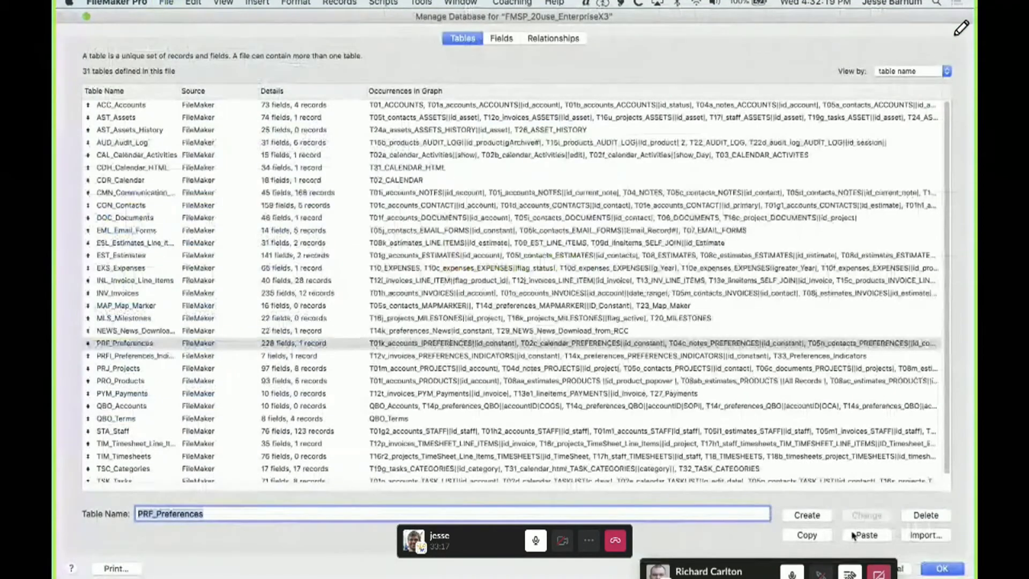
click(853, 535)
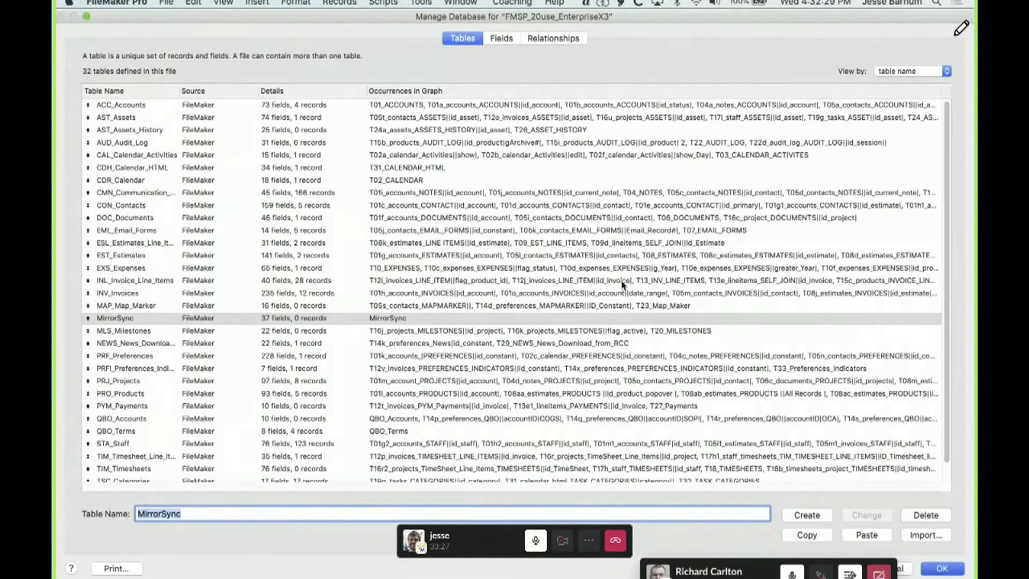
key(Return)
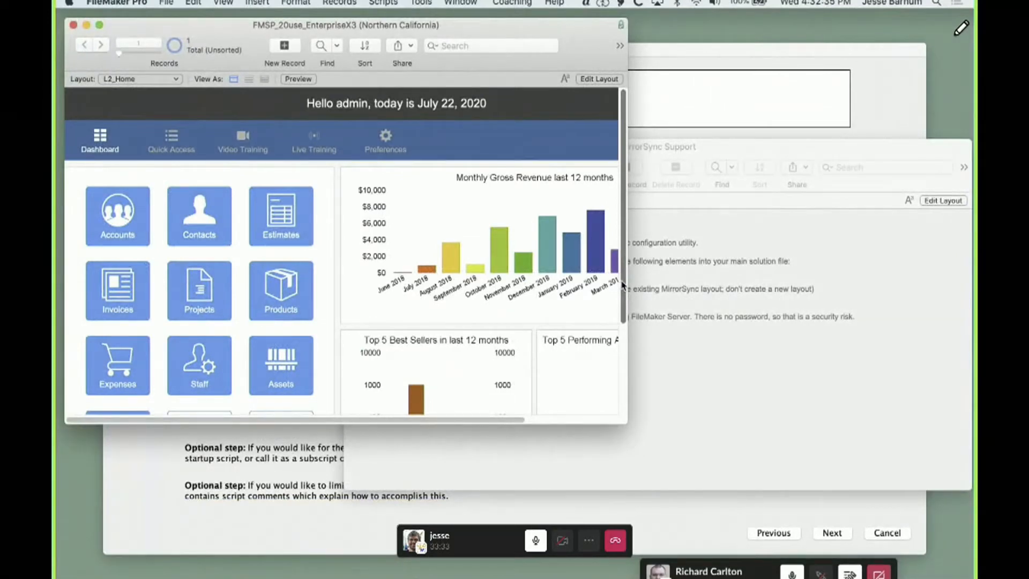
Check Step 2 in the MirrorSync configuration and copy the MirrorSync 6 folder from the MirrorSync Support database's scripts
click(815, 109)
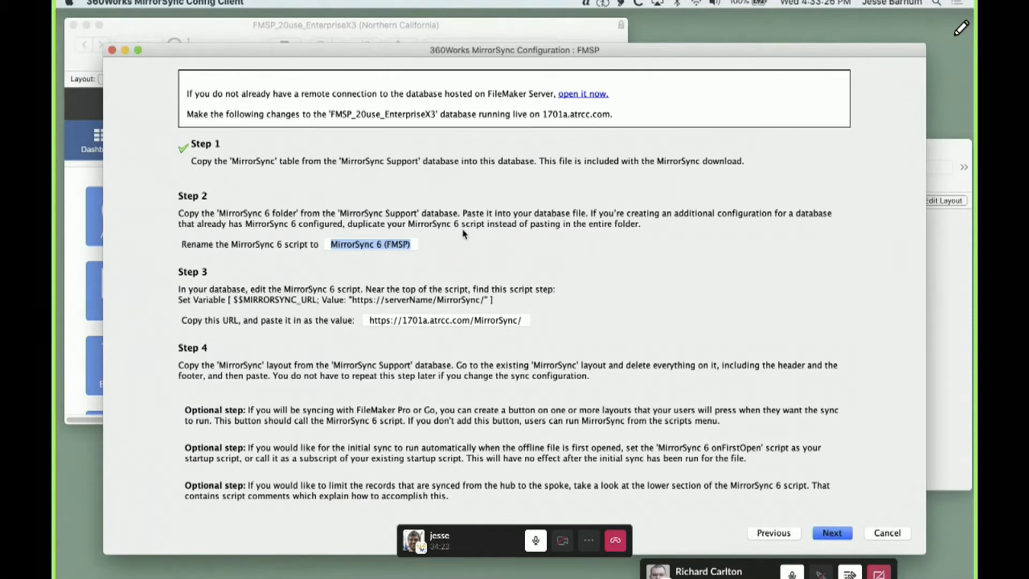
click(942, 292)
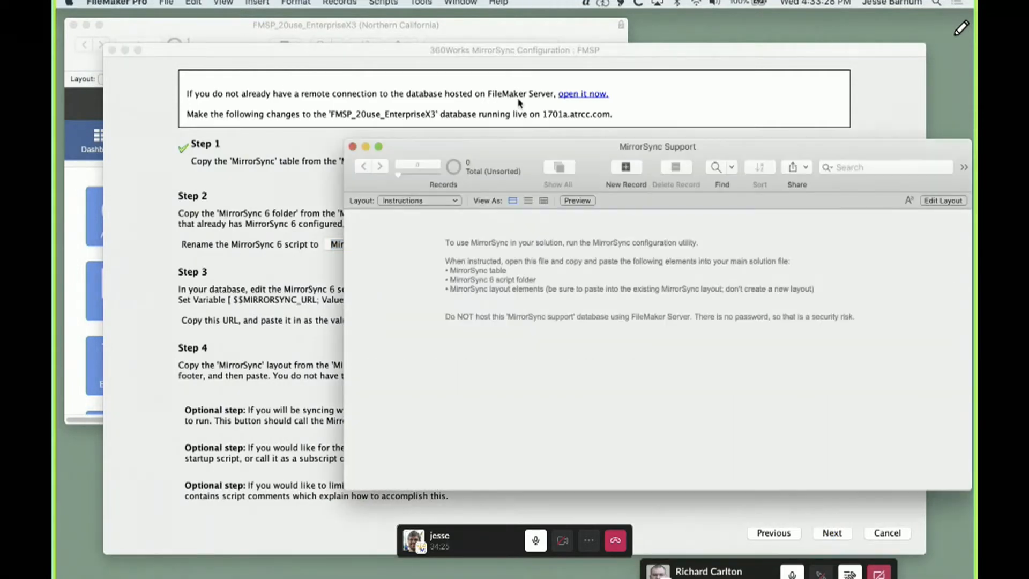
click(393, 5)
click(397, 37)
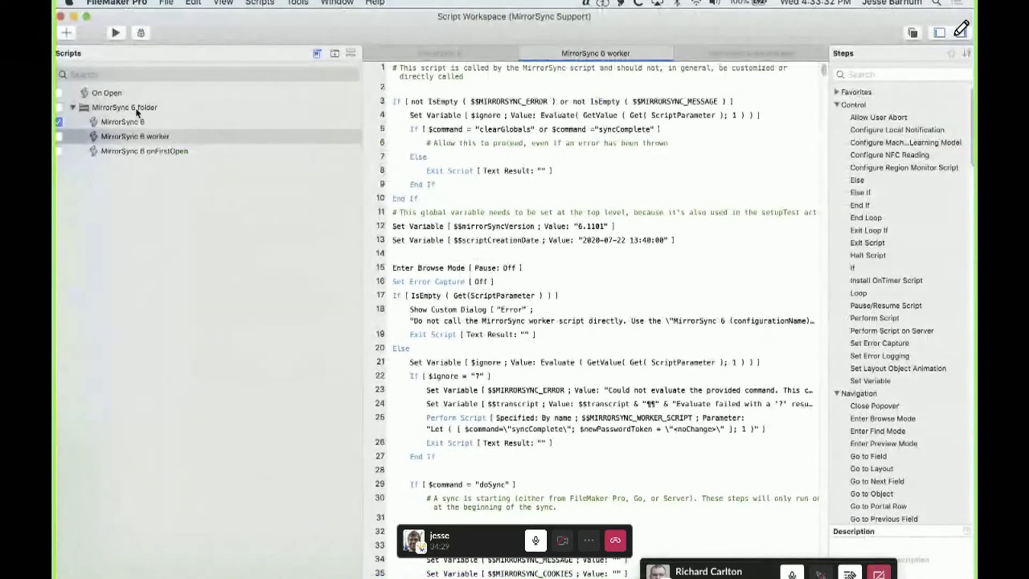
click(141, 108)
click(197, 2)
click(199, 62)
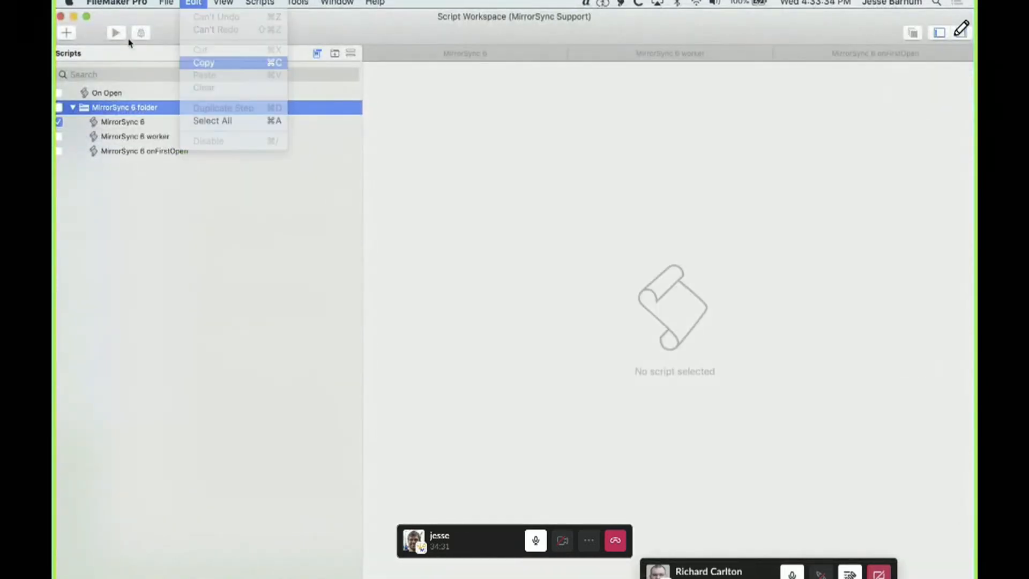
Paste the copied MirrorSync 6 folder into the scripts of FMSP_20use_EnterpriseX3 below the QuickBooks Online folder
click(60, 17)
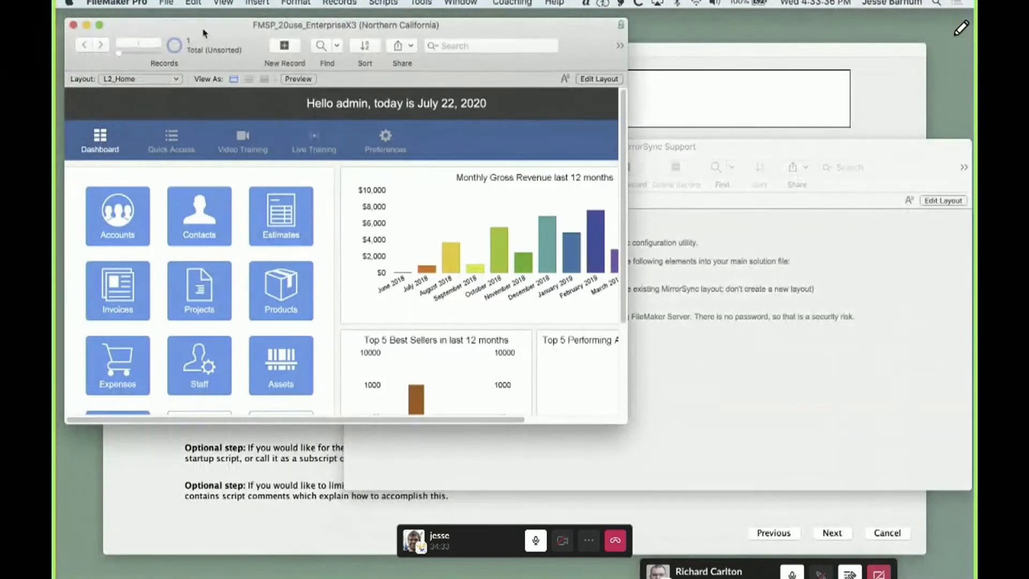
click(383, 3)
click(372, 16)
scroll(230, 438, down, 10)
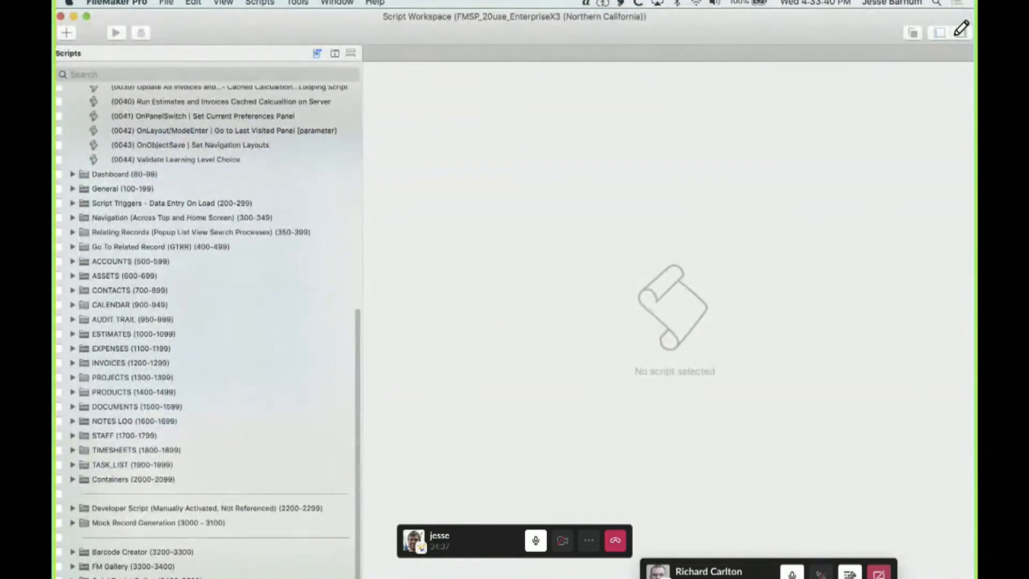
click(244, 577)
click(191, 3)
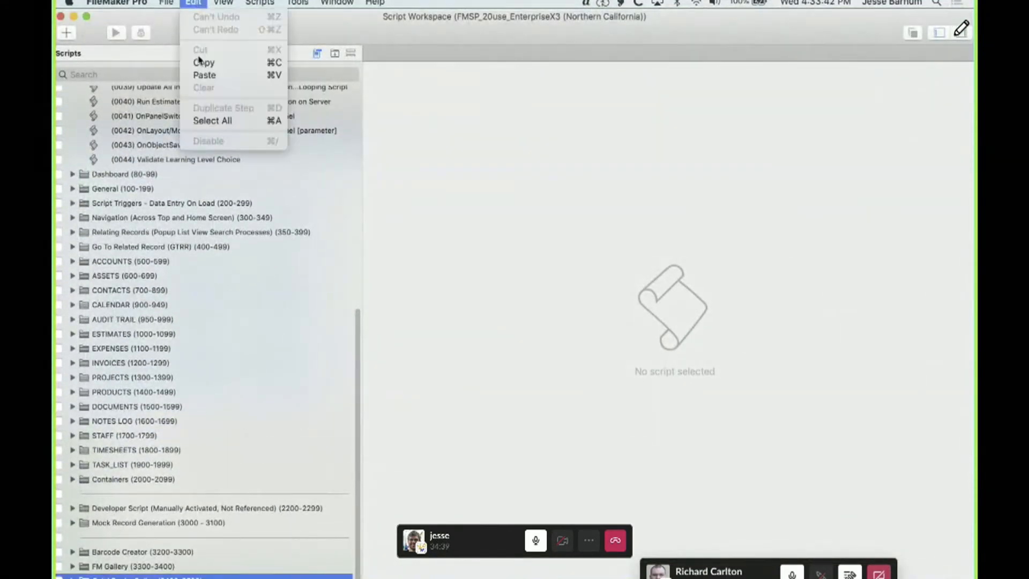
click(202, 75)
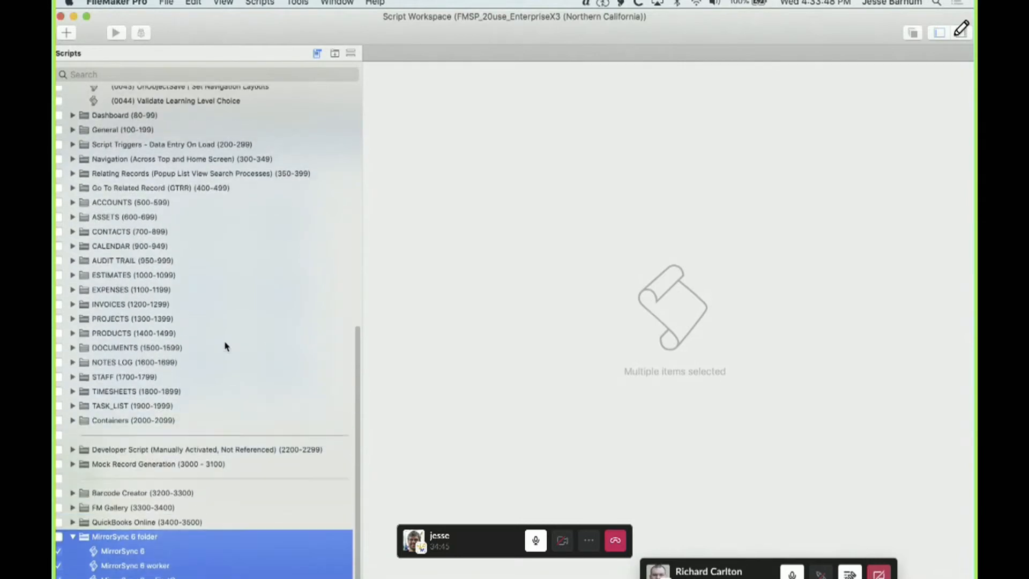
click(88, 538)
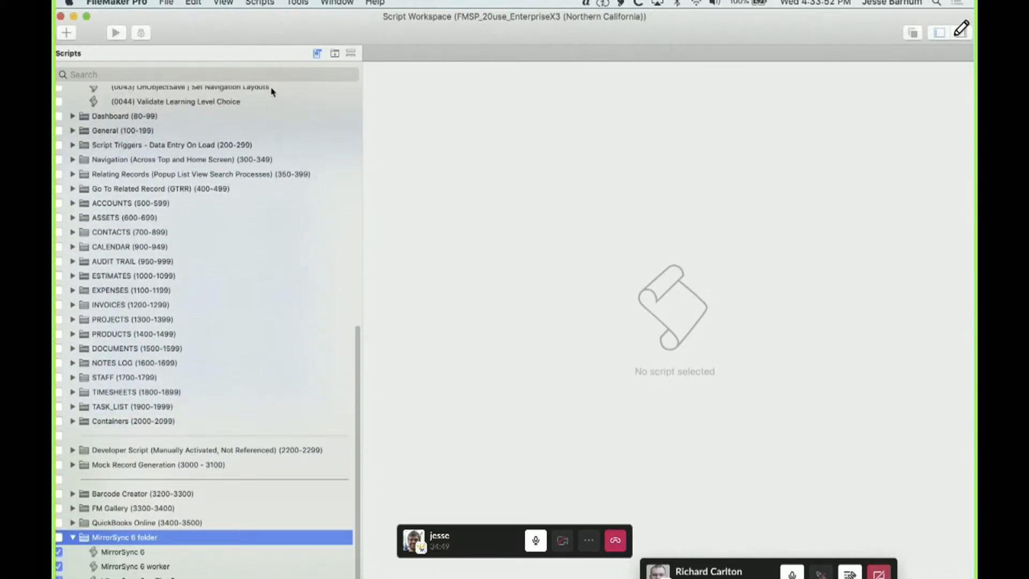
Copy the script name given in Step 2 of the MirrorSync configuration and rename the MirrorSync 6 script to "MirrorSync 6 (FMSP)"
key(super+Tab)
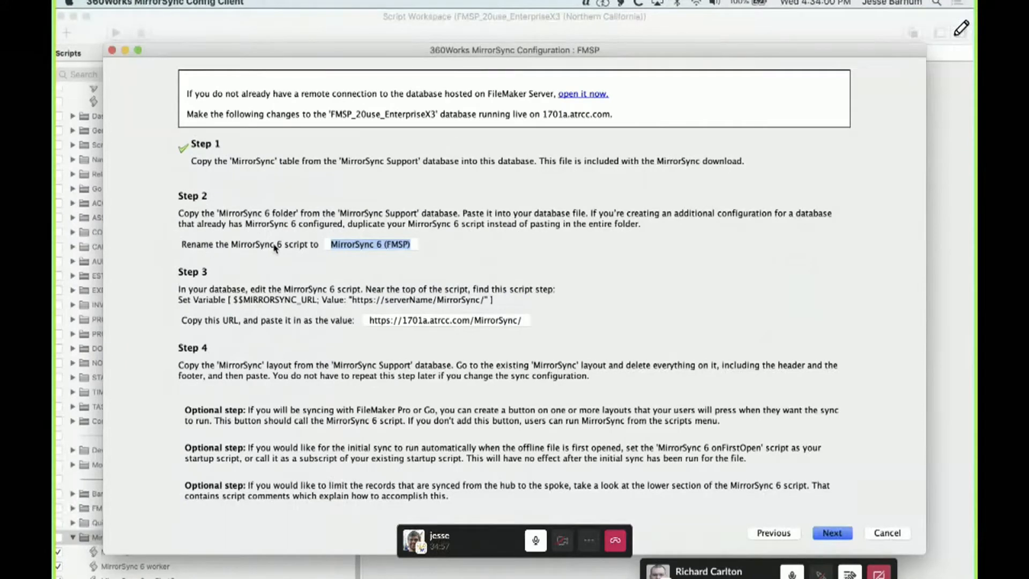
click(349, 245)
triple_click(349, 246)
click(271, 36)
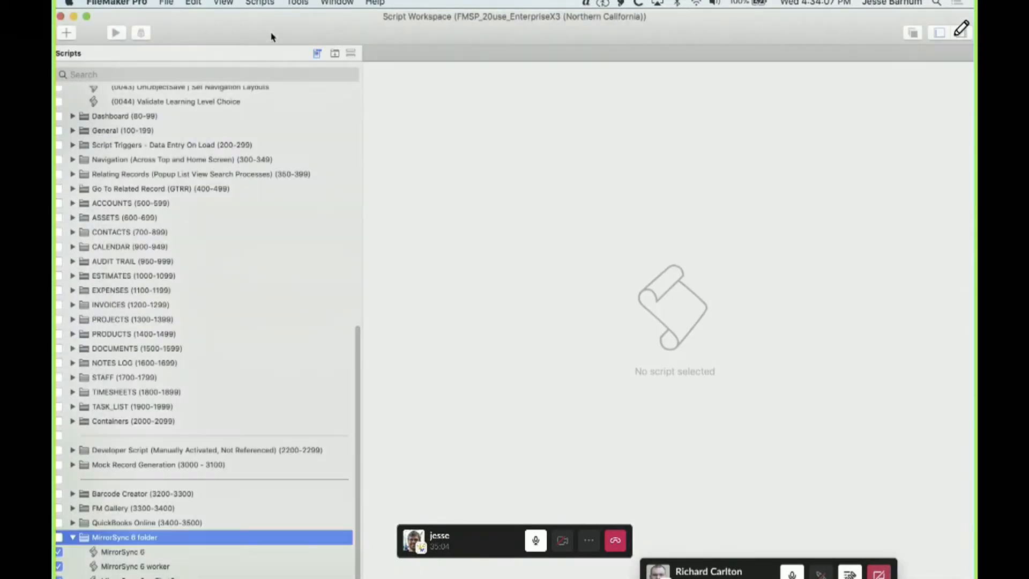
click(132, 553)
right_click(133, 553)
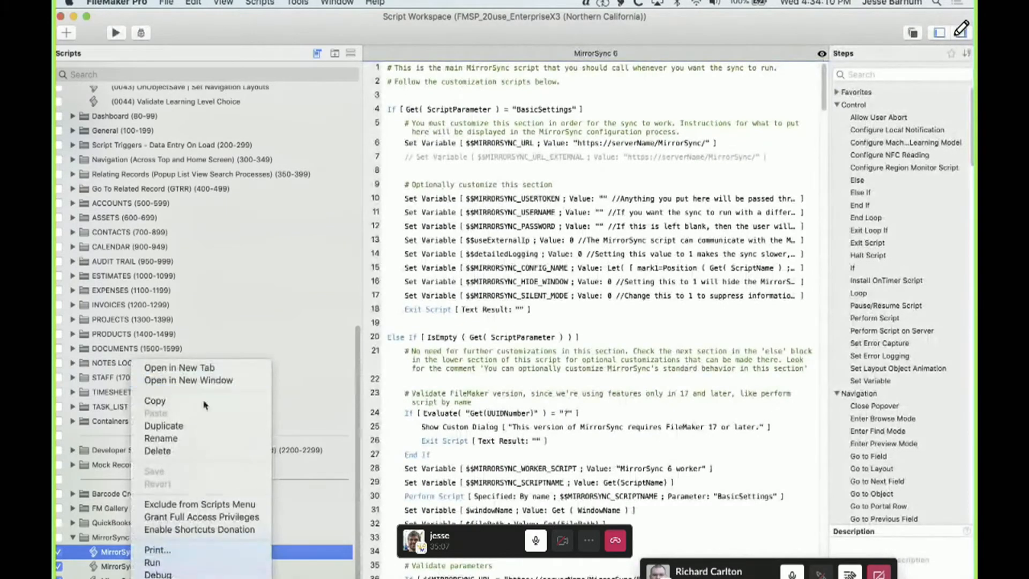
click(161, 438)
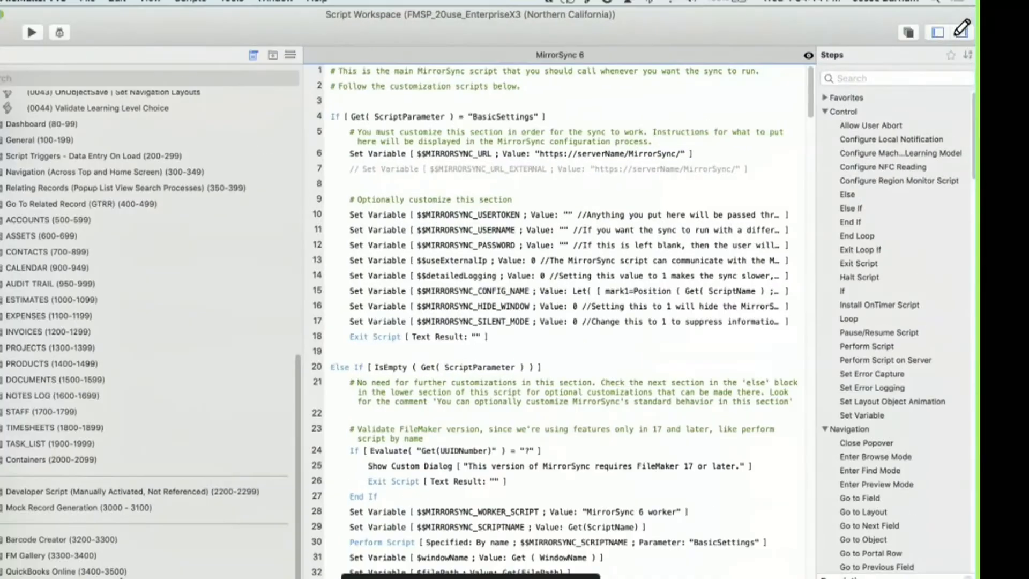
key(Return)
key(super+Tab)
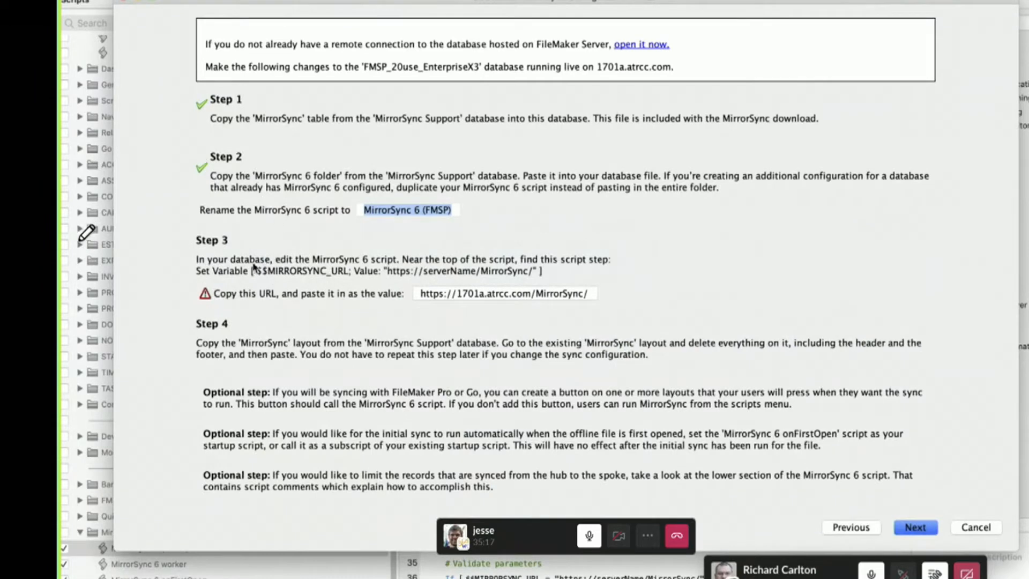
mouse_move(205, 296)
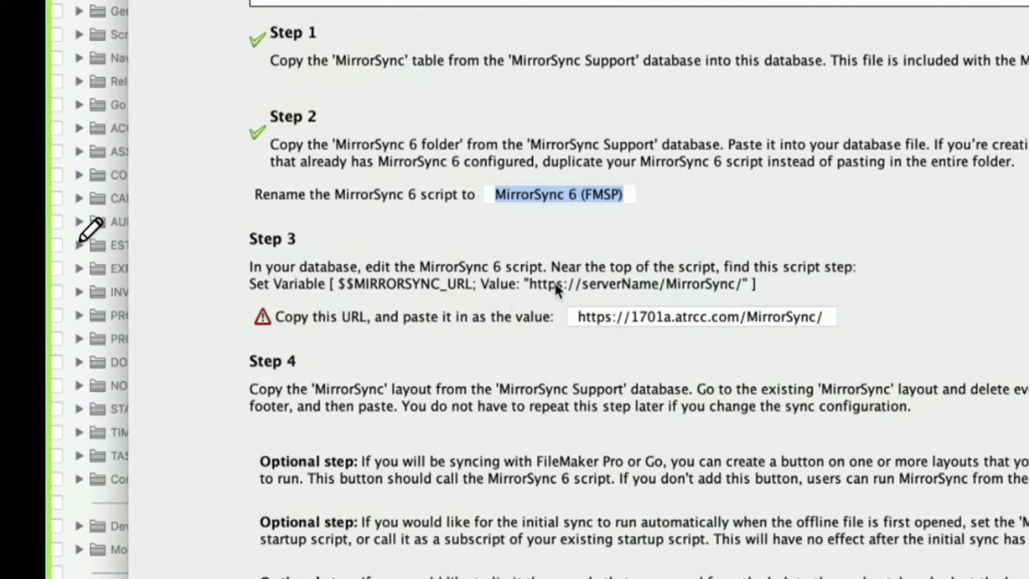
click(652, 314)
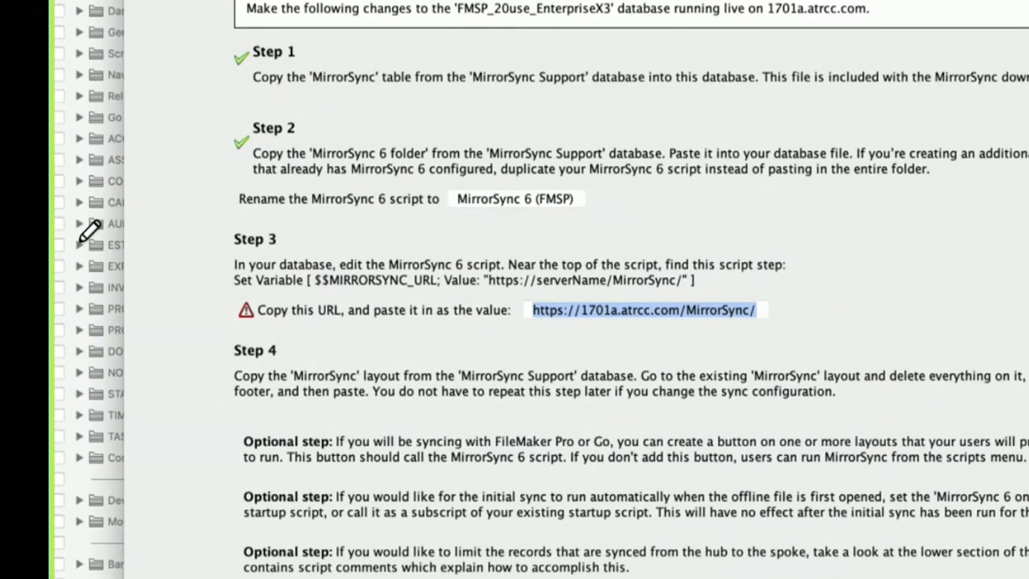
key(super+Tab)
click(504, 88)
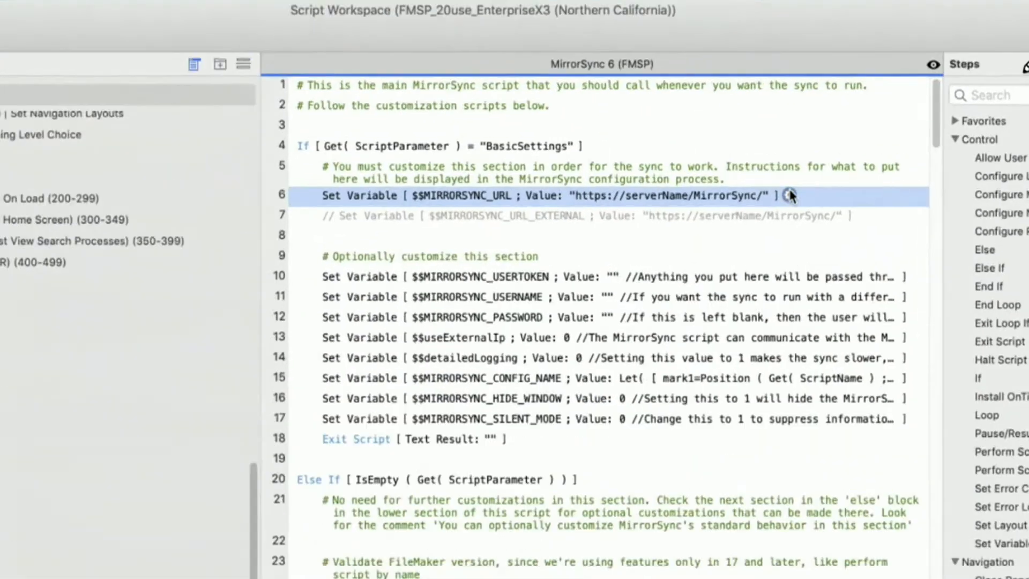
click(830, 174)
drag(219, 163, 100, 37)
text(")
key(super+v)
text(")
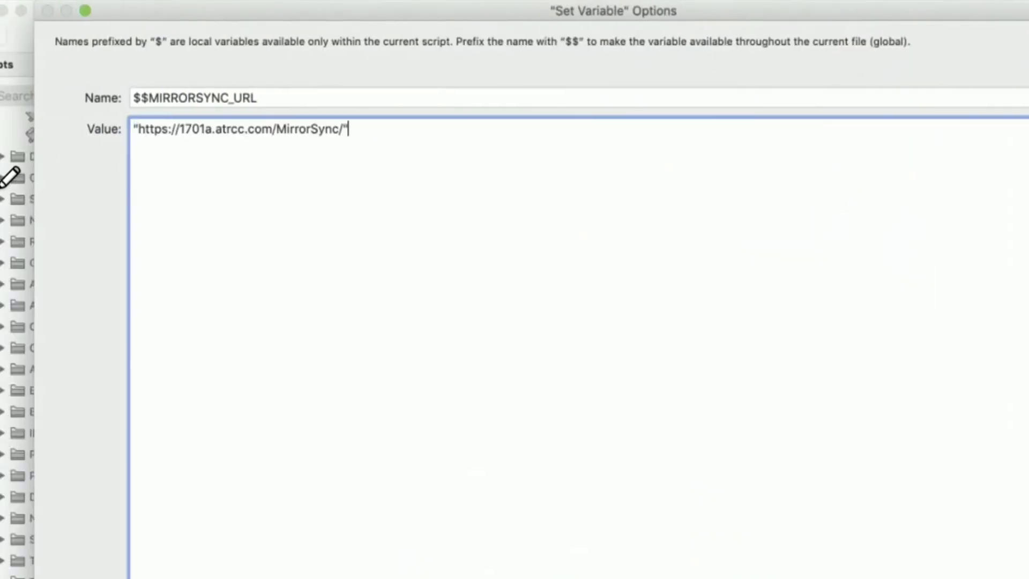
key(super+Tab)
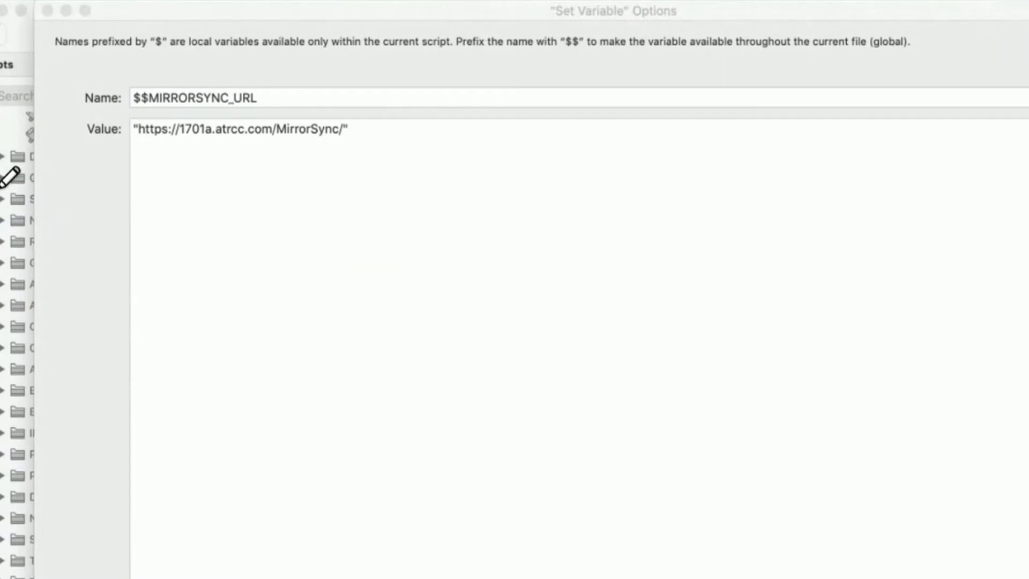
key(super+Tab)
key(Return)
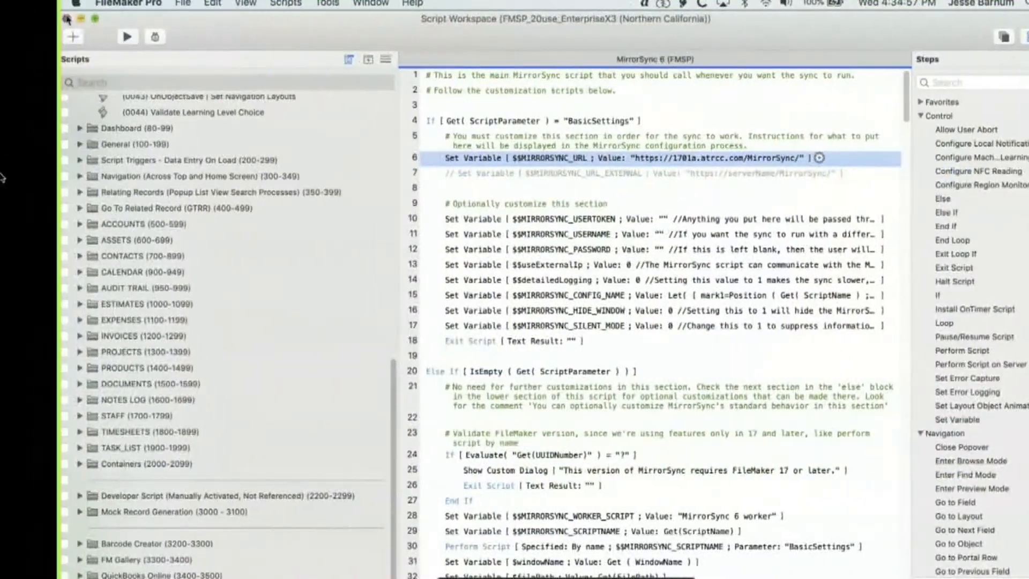
click(66, 19)
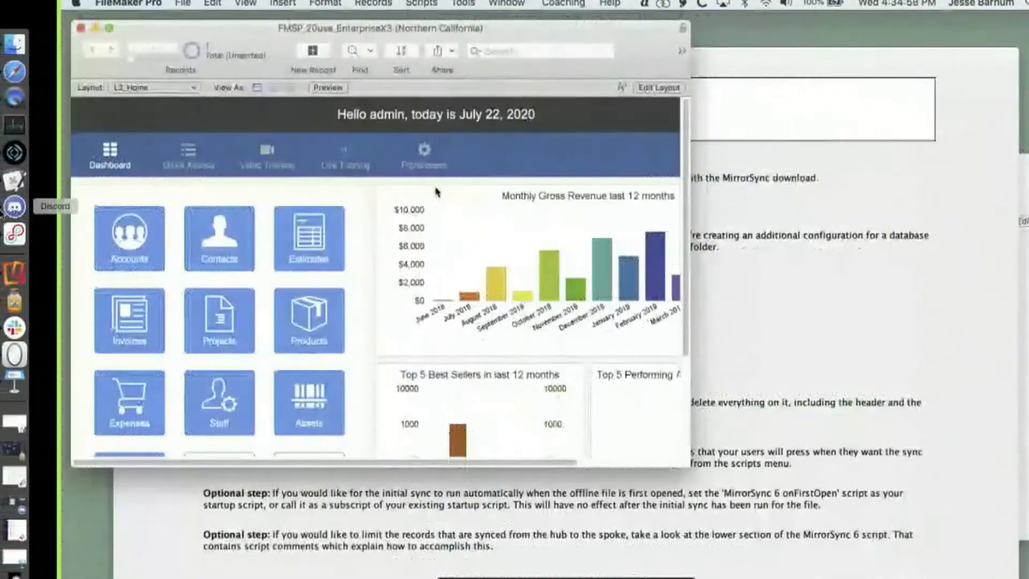
Copy all objects from the MirrorSync layout of the MirrorSync Support database and leave its layout editing
click(752, 299)
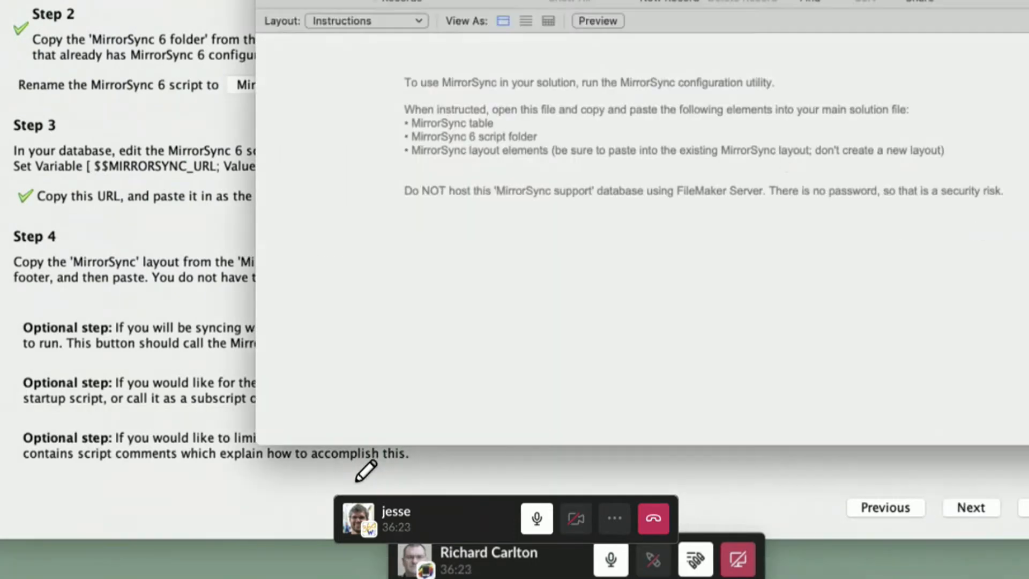
click(353, 21)
click(353, 36)
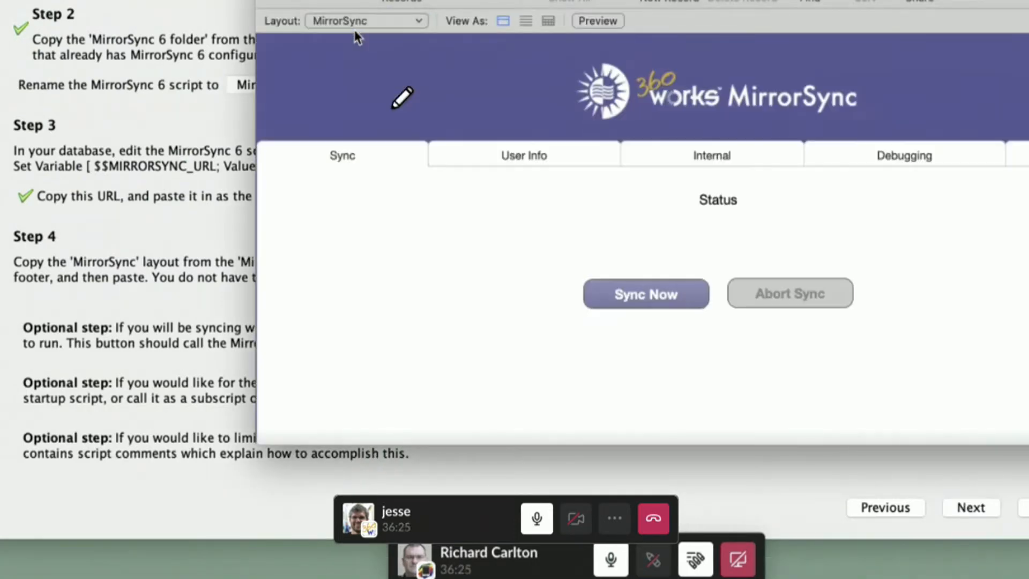
key(super+l)
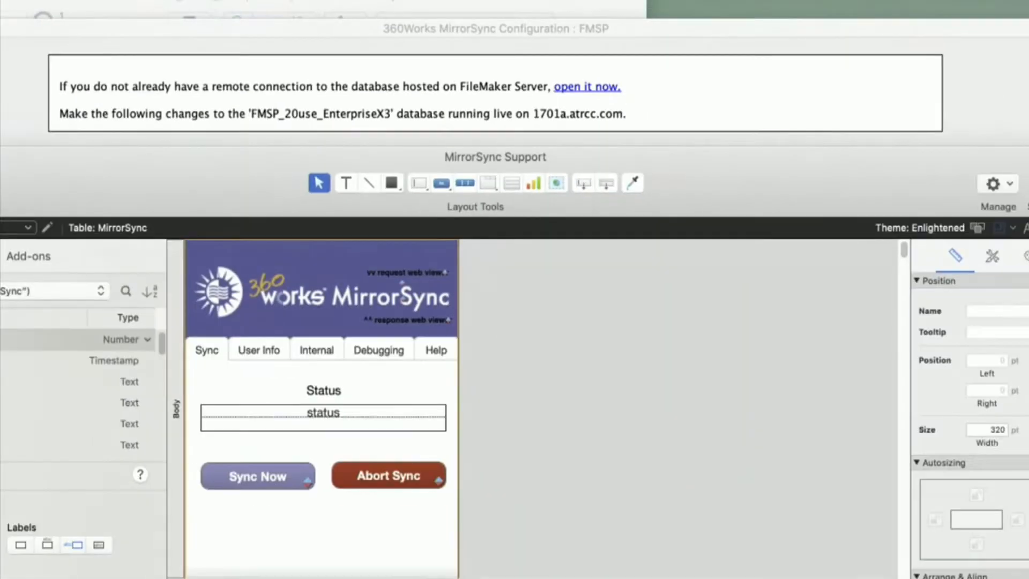
click(124, 1)
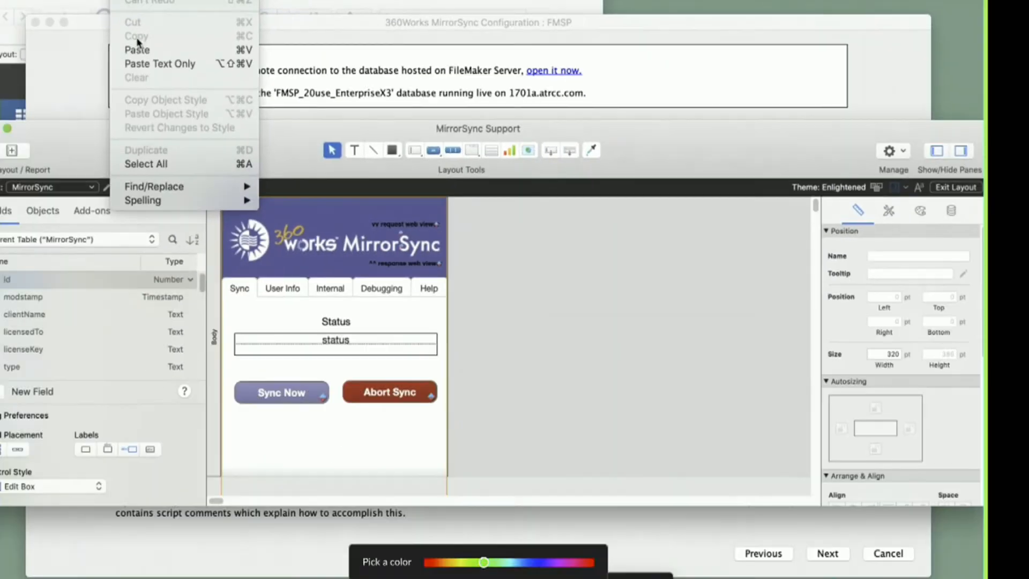
click(156, 165)
click(126, 1)
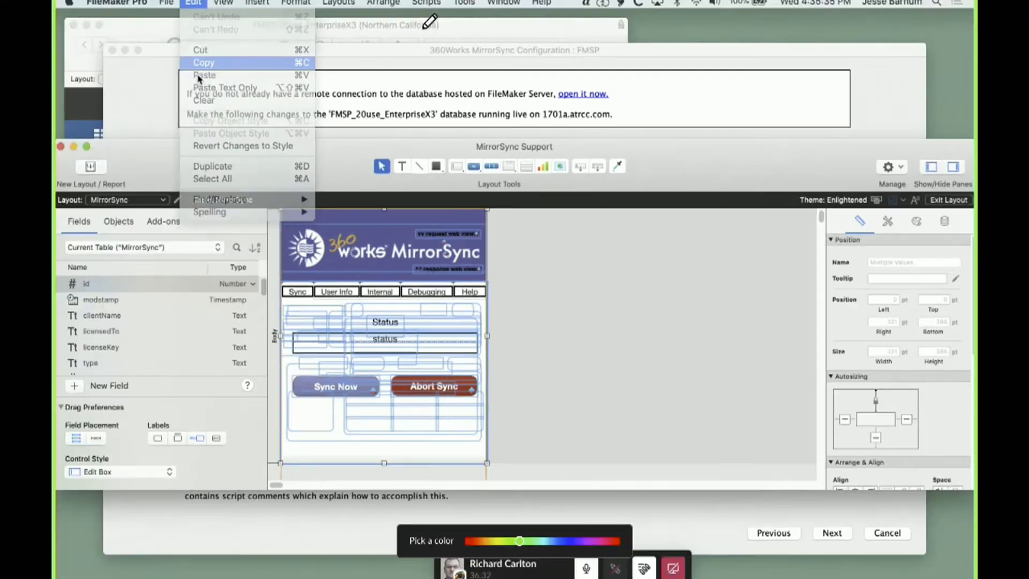
click(136, 38)
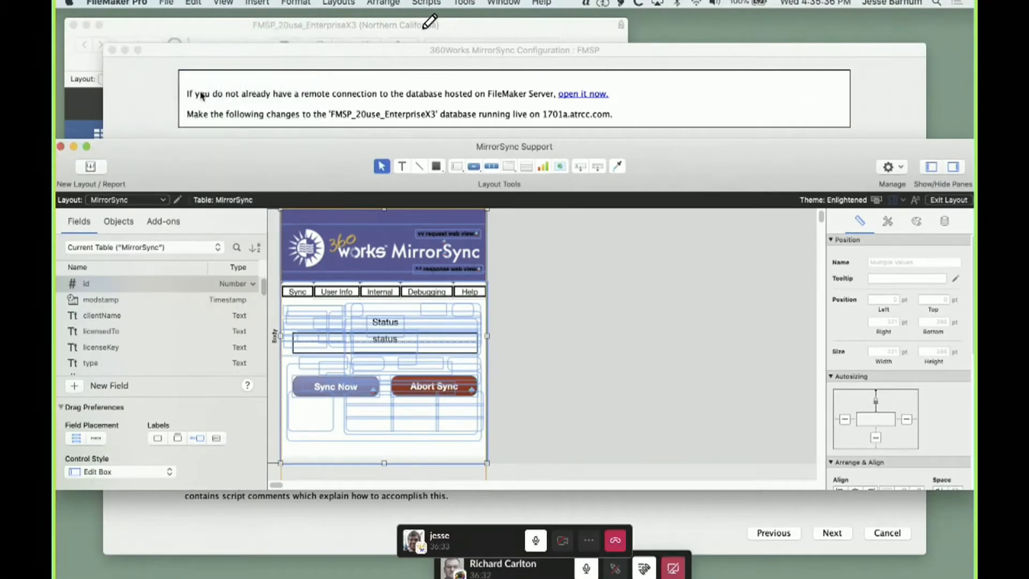
click(948, 200)
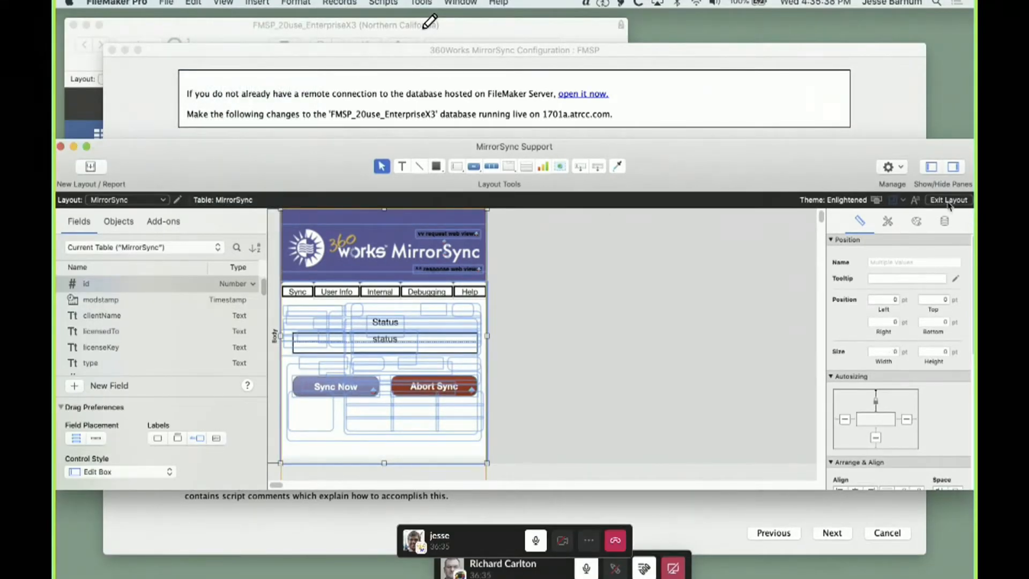
Open the existing MirrorSync layout of FMSP_20use_EnterpriseX3 for editing and make its window taller
click(78, 191)
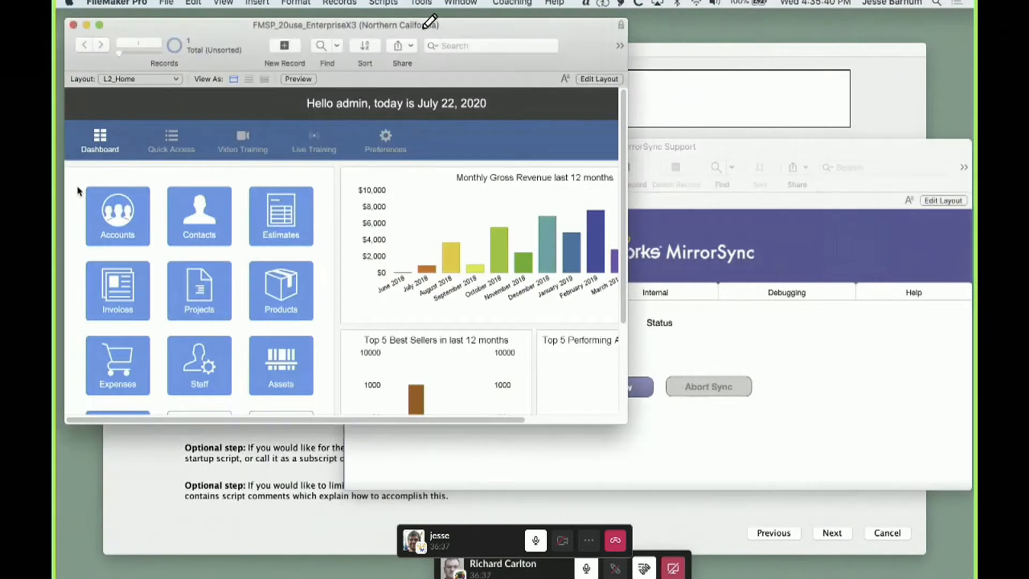
click(224, 3)
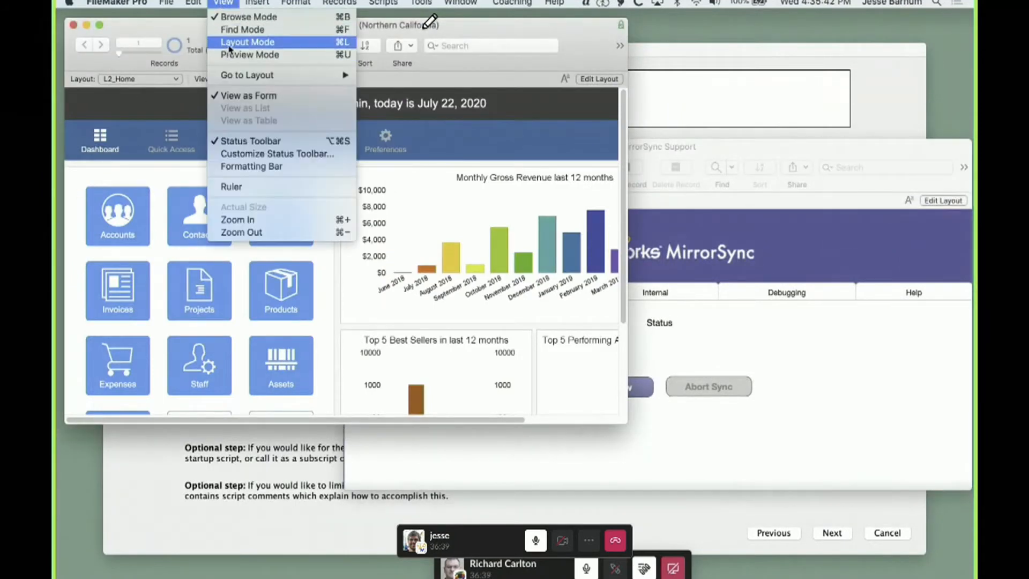
click(227, 42)
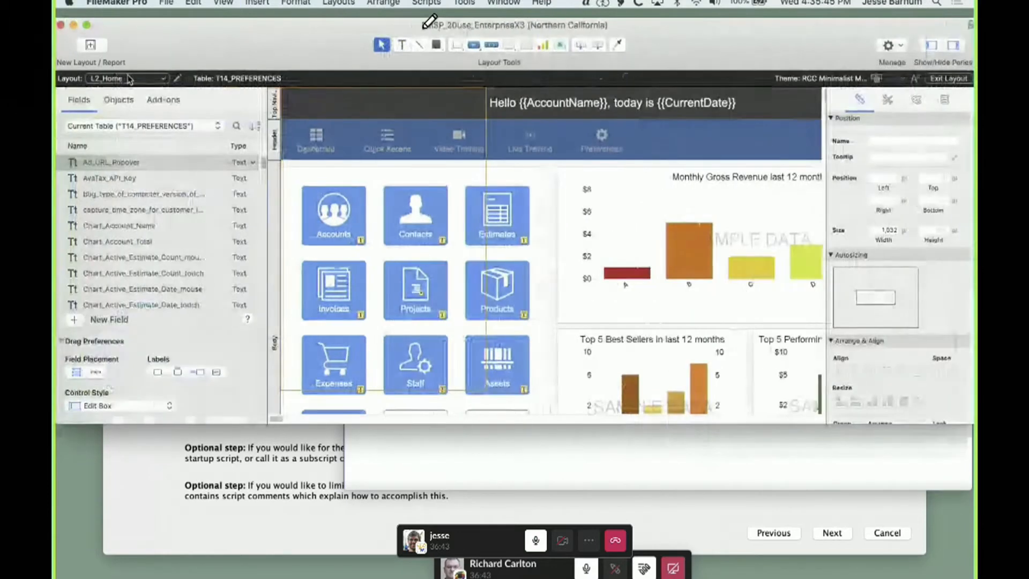
click(129, 79)
click(130, 140)
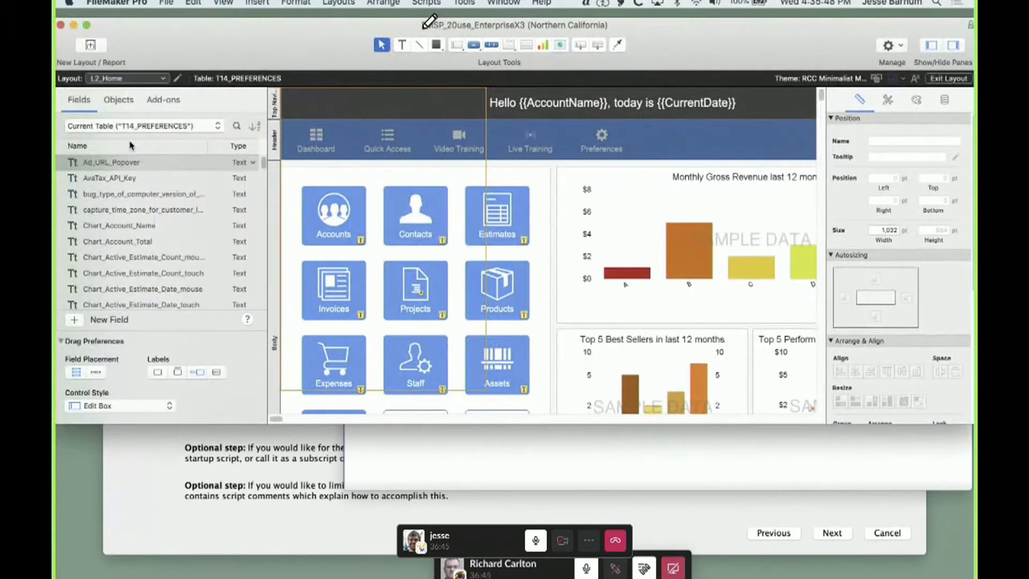
drag(971, 423, 830, 512)
Delete all fields and labels and the header part from the MirrorSync layout
click(479, 332)
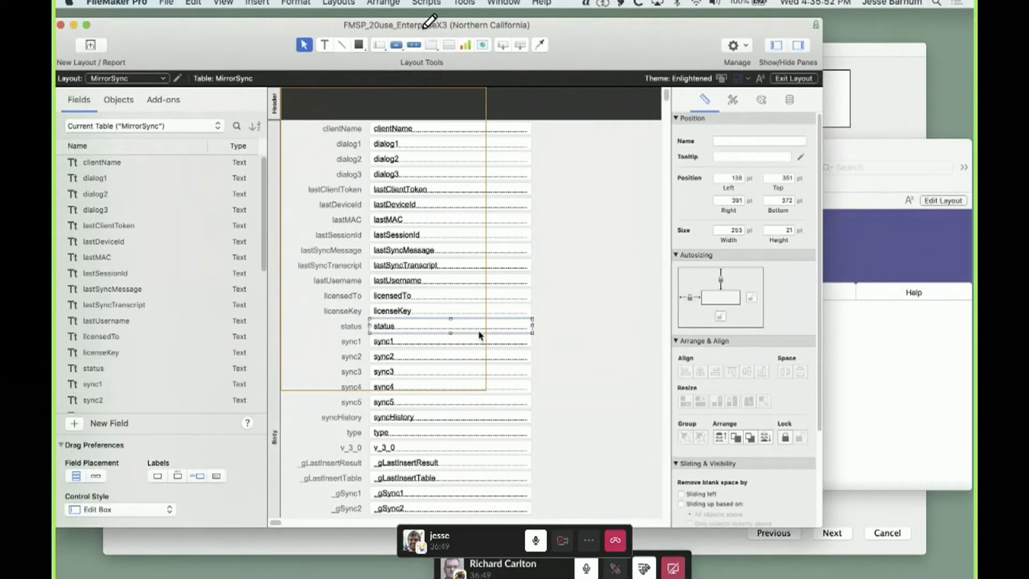
click(193, 2)
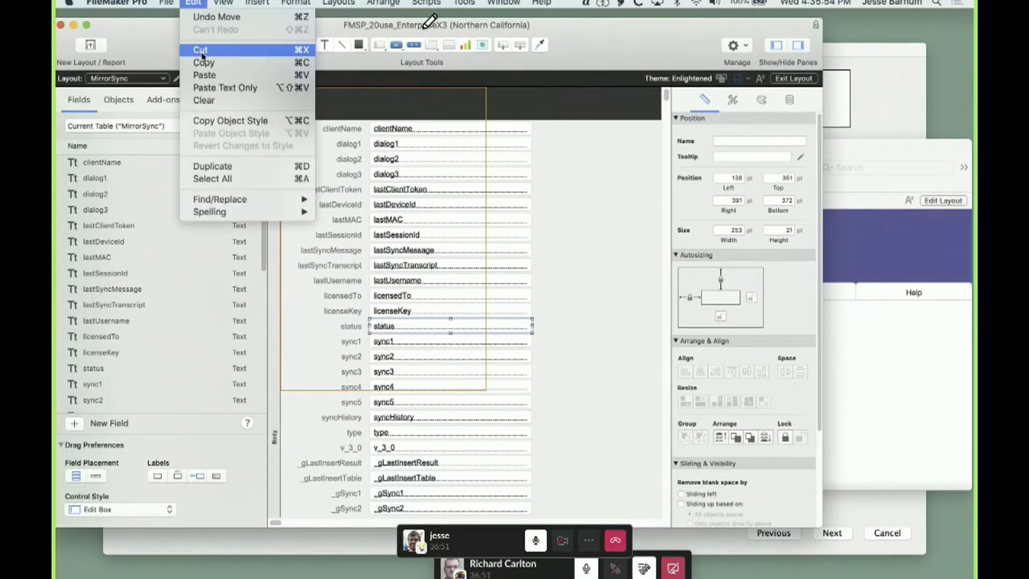
click(212, 178)
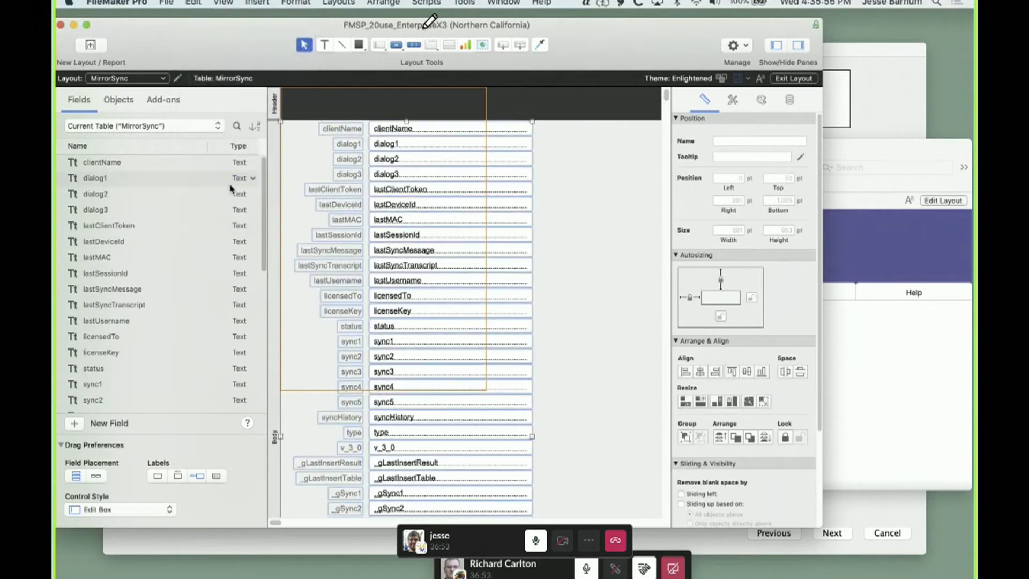
key(Delete)
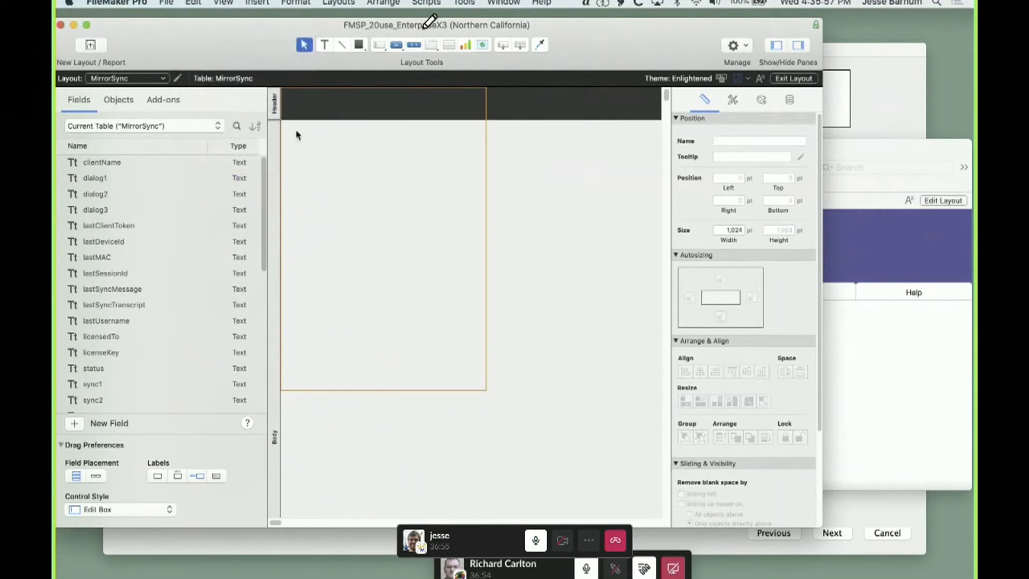
click(276, 110)
key(Delete)
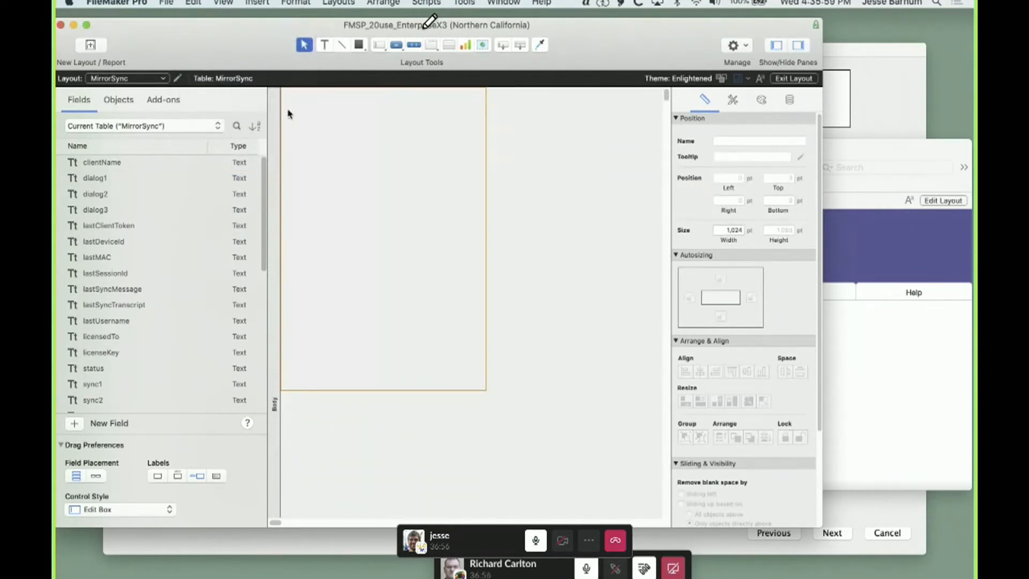
Paste the copied MirrorSync Support objects onto the emptied MirrorSync layout and widen the window
click(180, 3)
click(204, 75)
click(555, 309)
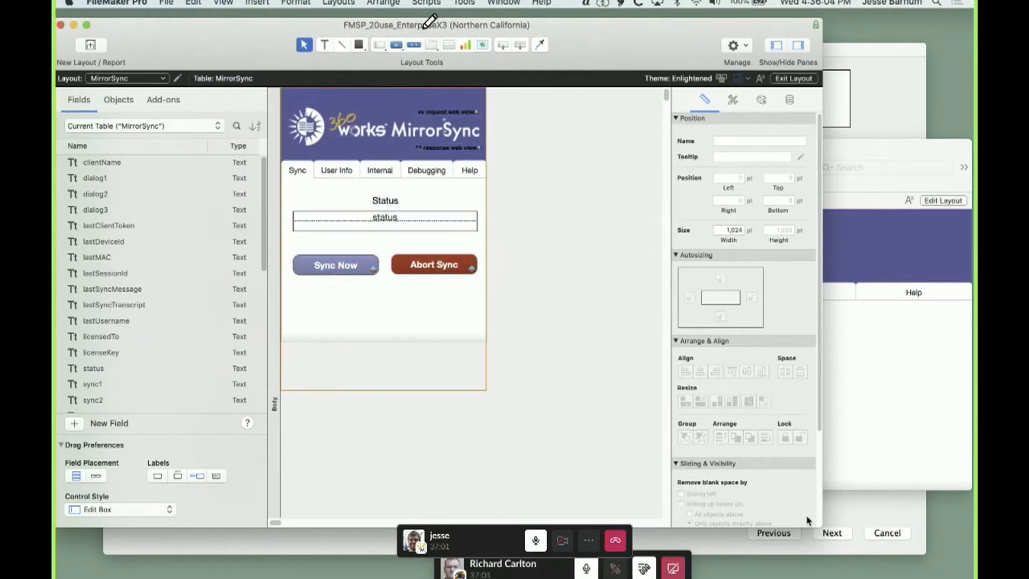
drag(820, 525, 937, 527)
scroll(691, 400, right, 10)
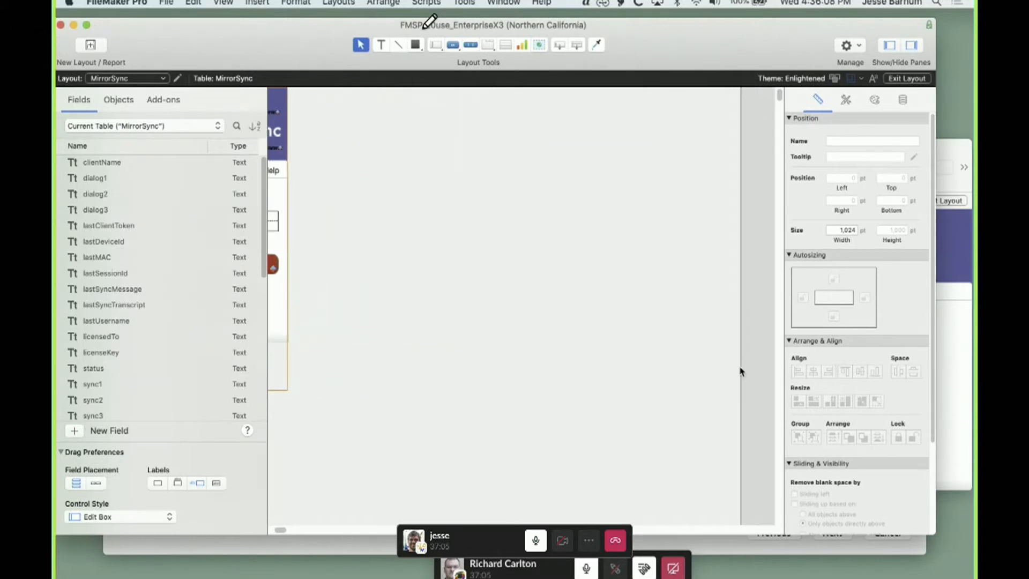
Narrow the MirrorSync layout to 321 pt to fit the pasted objects and delete its footer part
drag(740, 370, 289, 360)
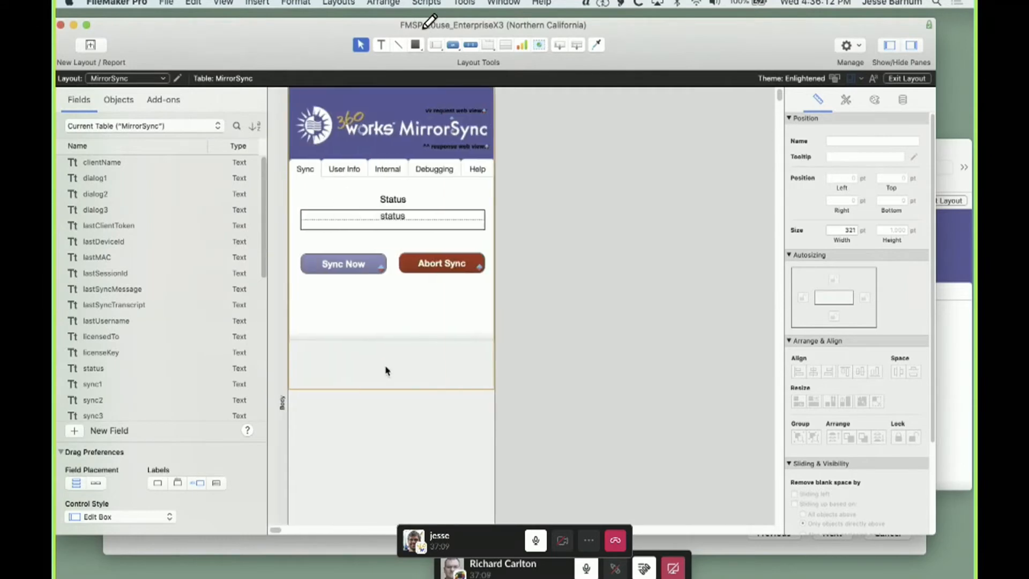
scroll(386, 370, down, 10)
click(276, 403)
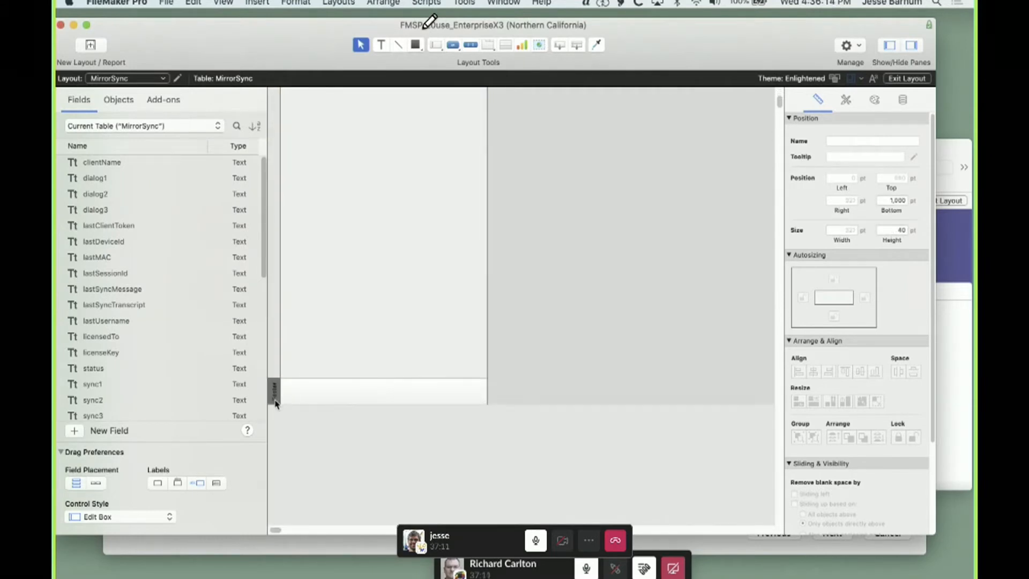
scroll(347, 347, up, 10)
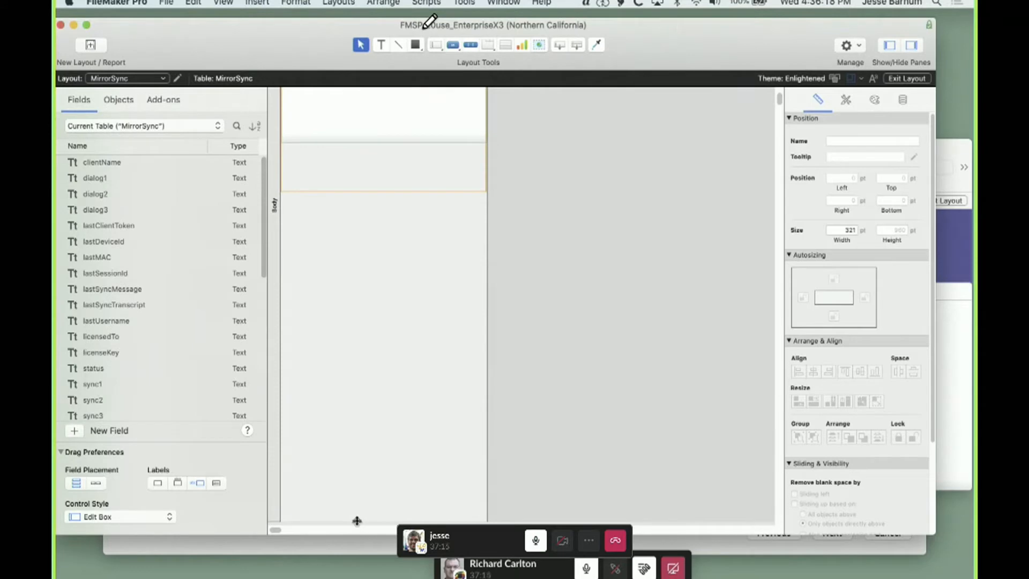
Shorten the MirrorSync layout's body to the end of the white content area and return to Browse mode
drag(356, 519, 368, 156)
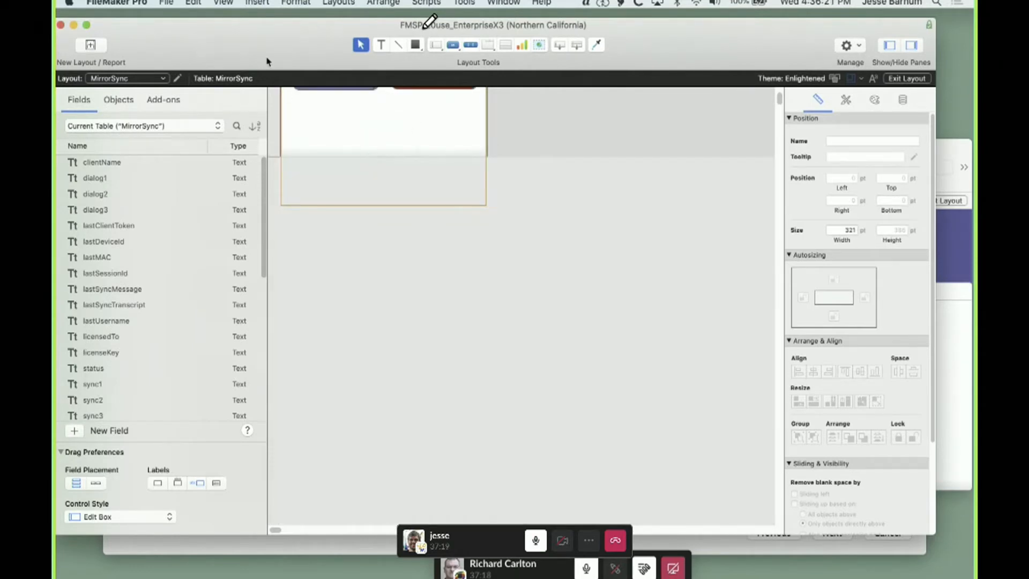
click(223, 2)
click(230, 15)
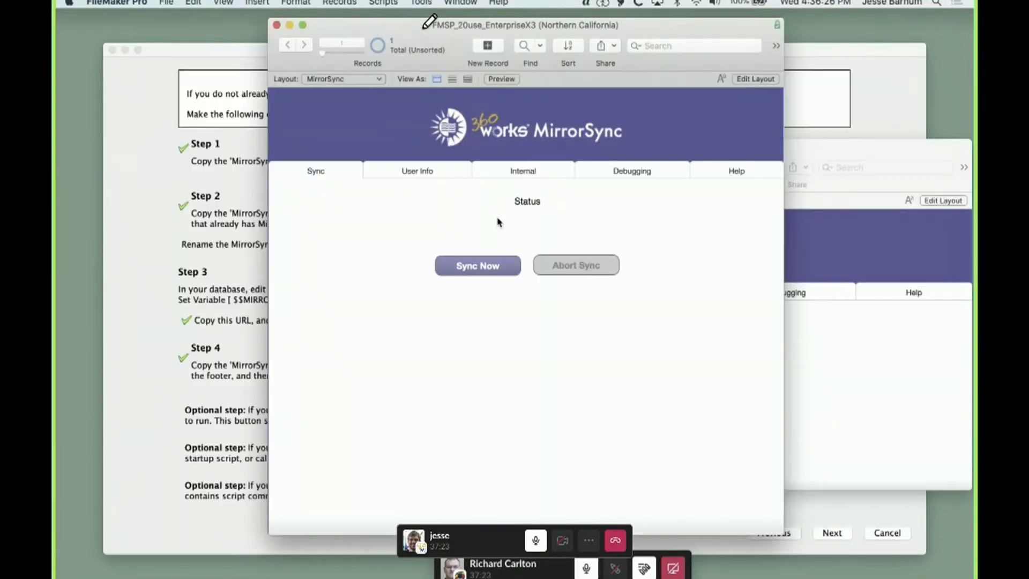
Move the FMSP_20use_EnterpriseX3 window aside, compare its layout with MirrorSync Support, and return to the MirrorSync configuration window
drag(416, 25, 203, 23)
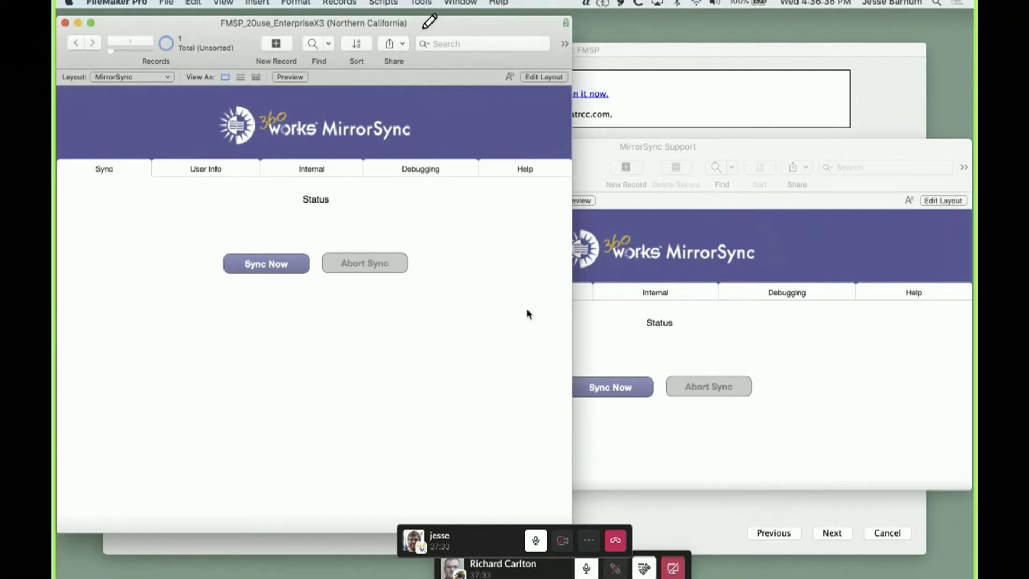
drag(458, 28, 462, 24)
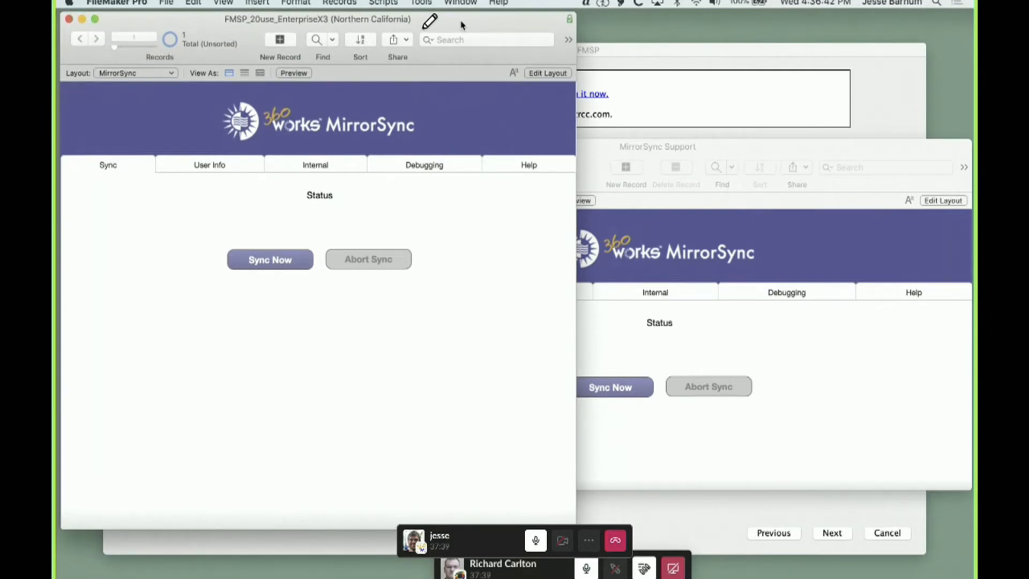
click(713, 146)
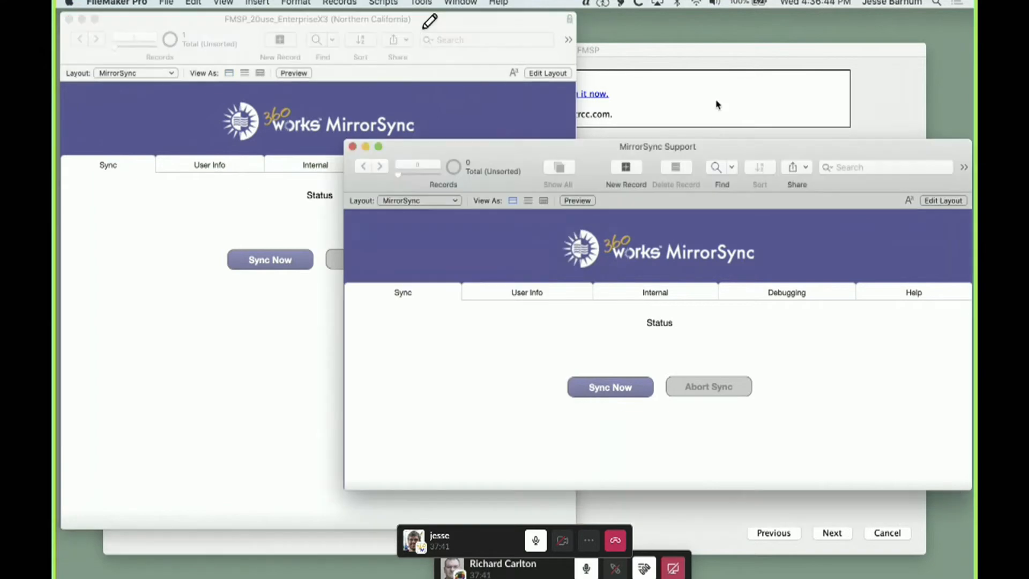
click(718, 102)
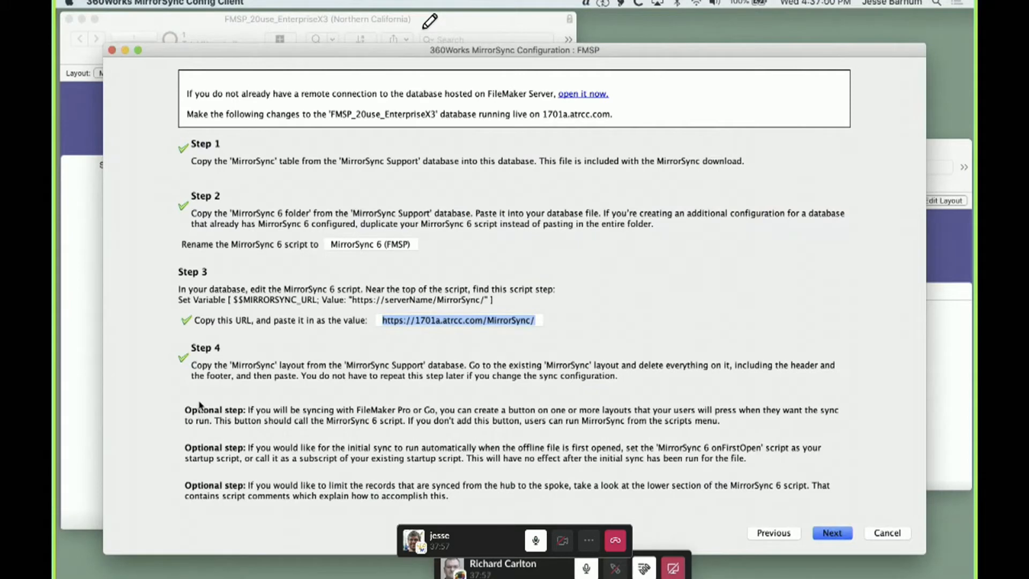
Take the Slack call out of full screen and move the call, browser and camera windows away to uncover the desktop
mouse_move(246, 565)
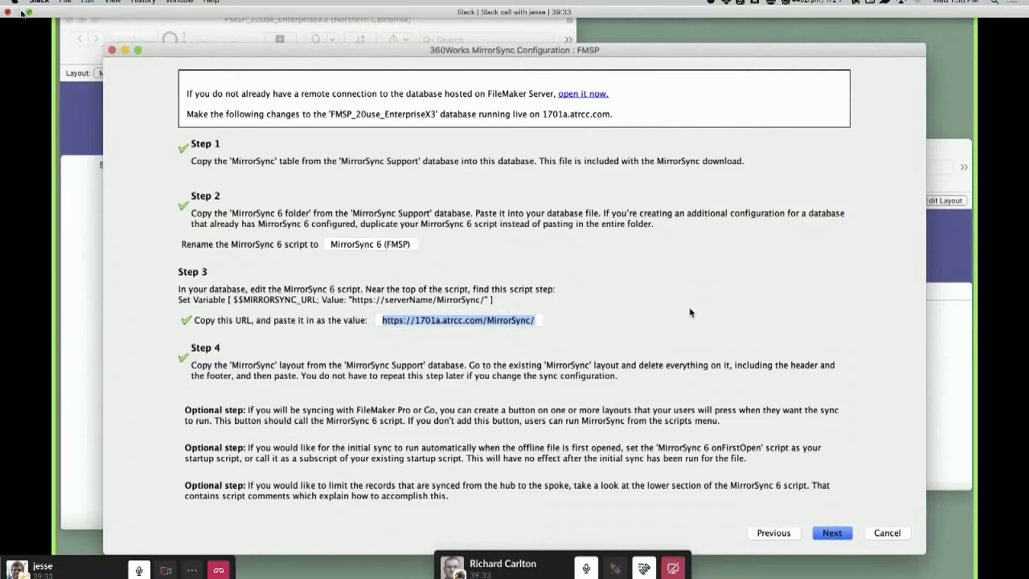
click(29, 13)
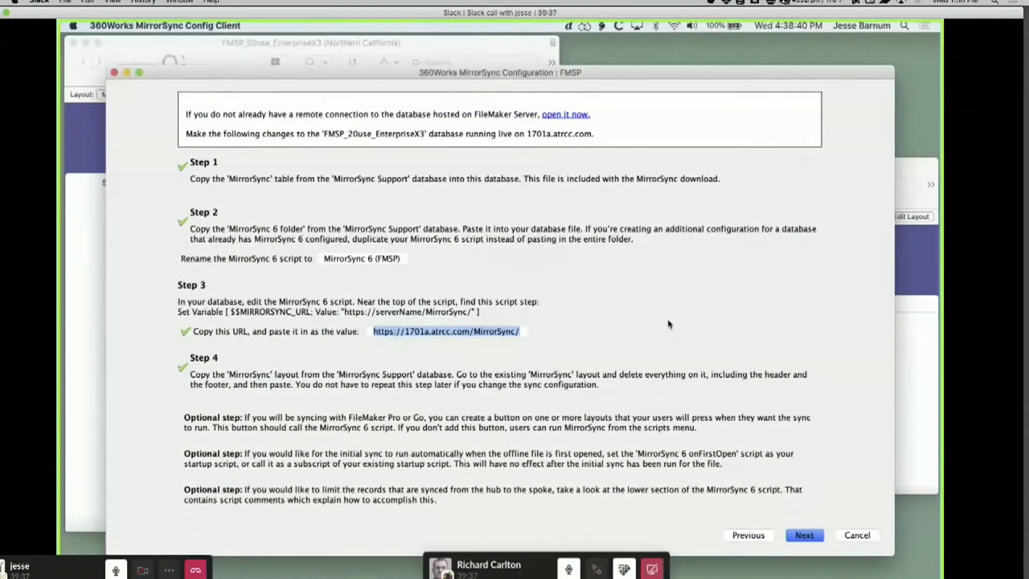
drag(988, 108, 766, 77)
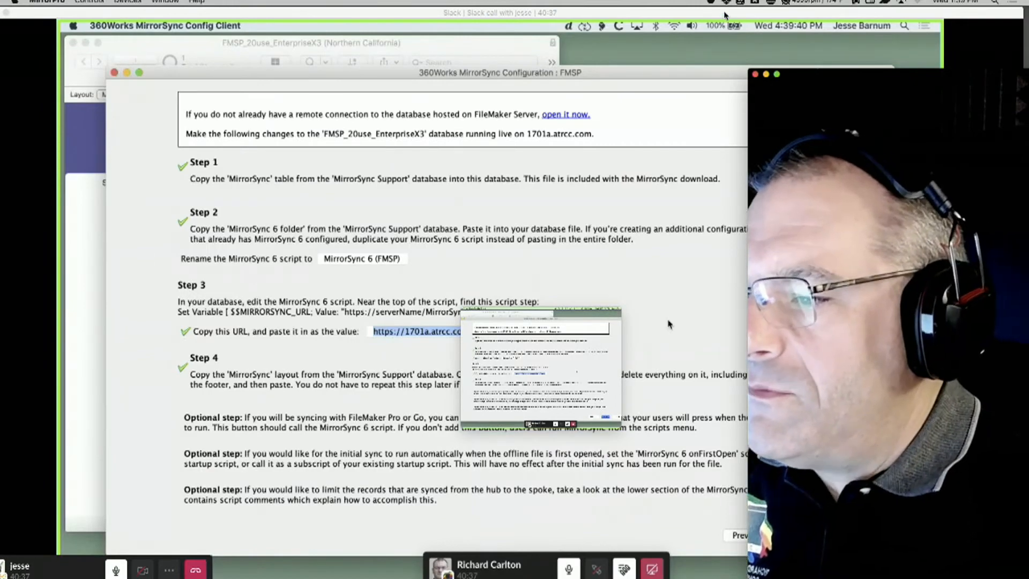
drag(728, 13, 415, 578)
drag(633, 17, 134, 121)
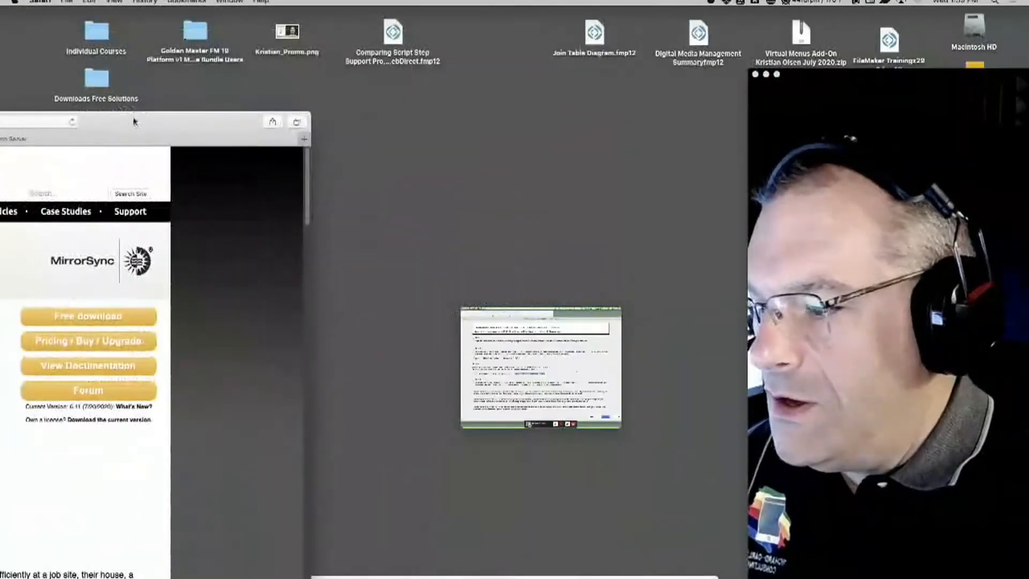
drag(884, 75, 1028, 578)
Open Spoke_Fire.mov in QuickTime Player, move the call thumbnail aside, and show the server map animation at 00:09
click(986, 545)
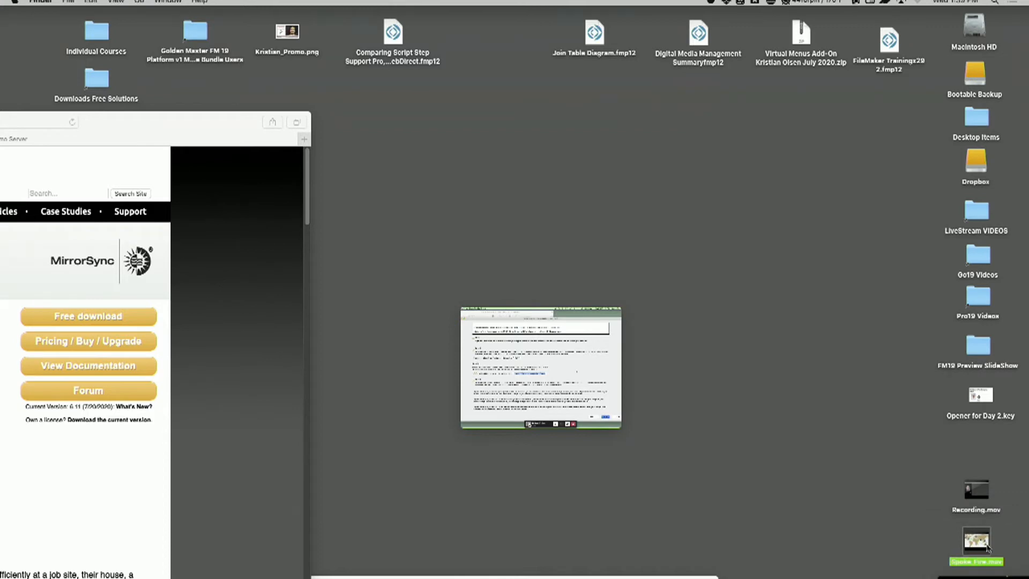
double_click(987, 547)
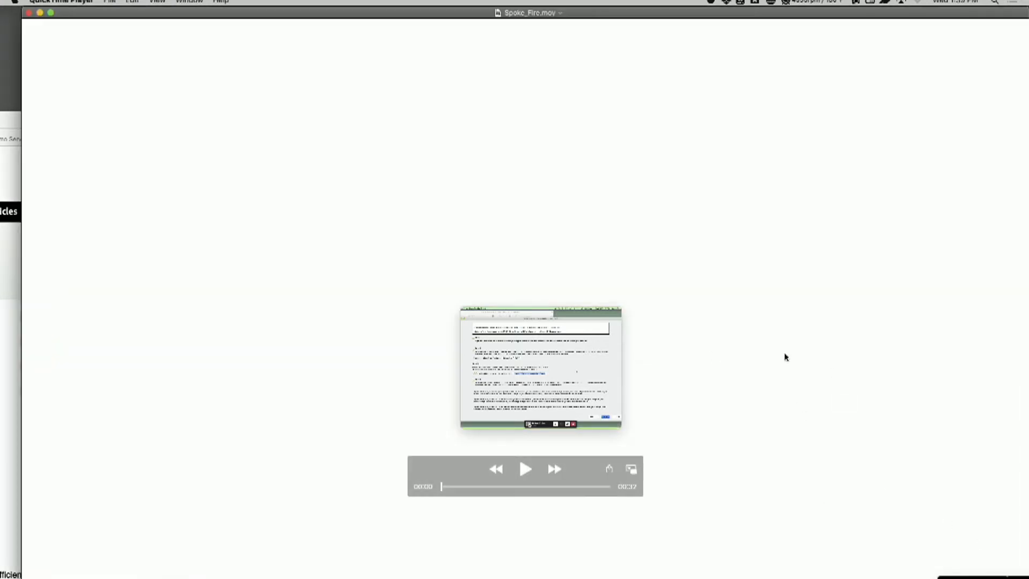
key(space)
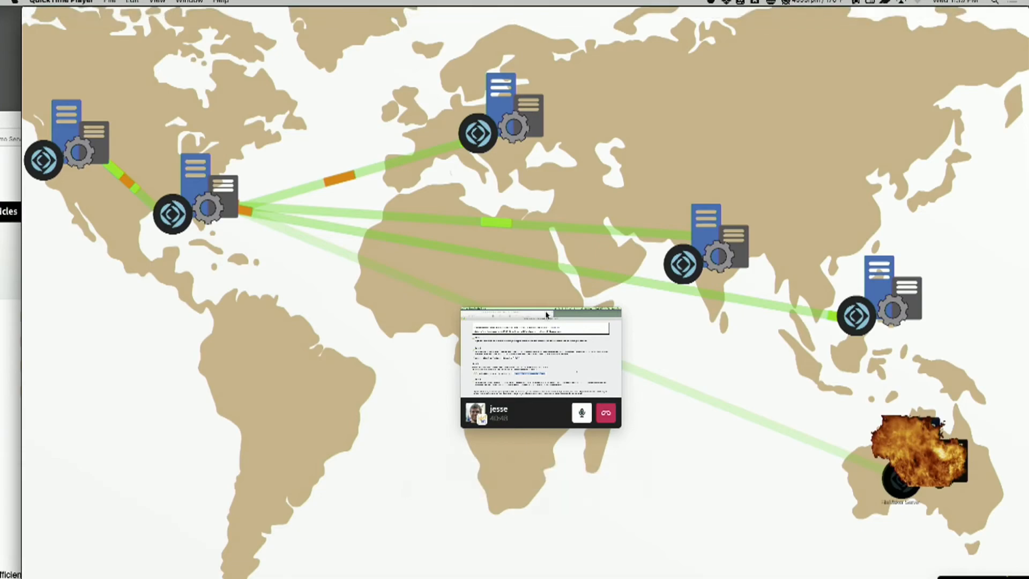
drag(546, 315, 333, 453)
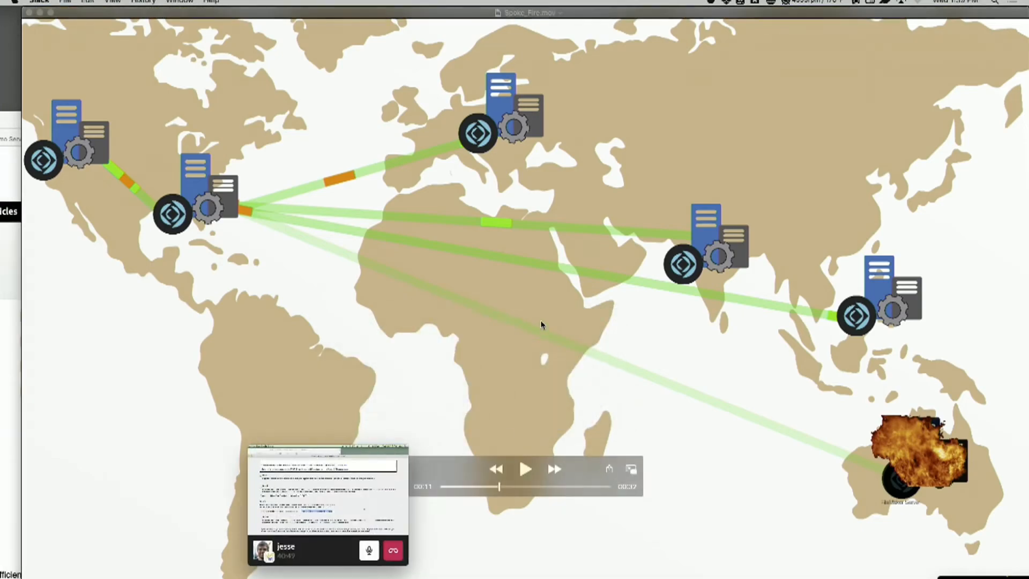
drag(498, 486, 487, 486)
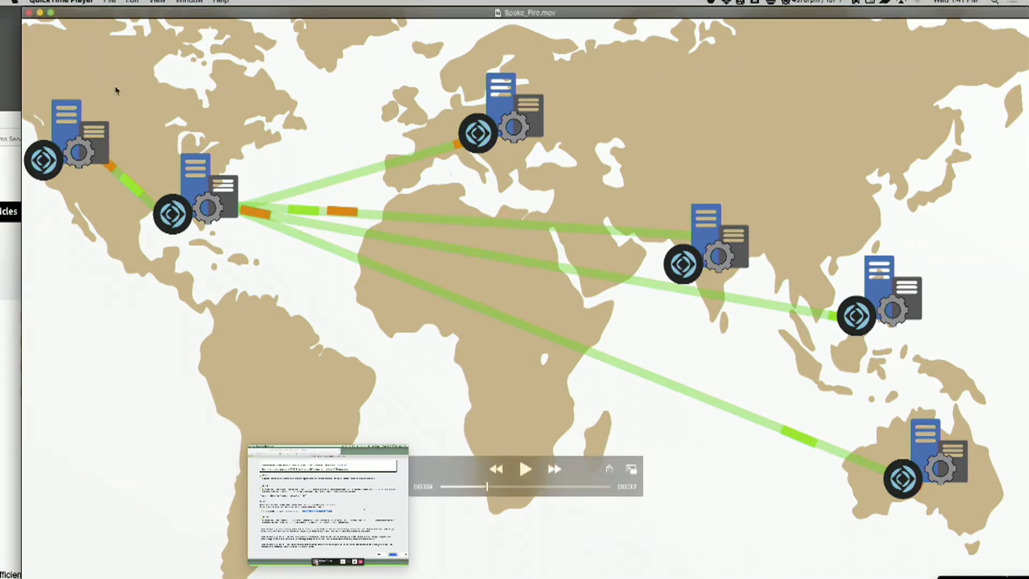
Close the Spoke_Fire.mov video and return to the enlarged Slack screen share
click(40, 14)
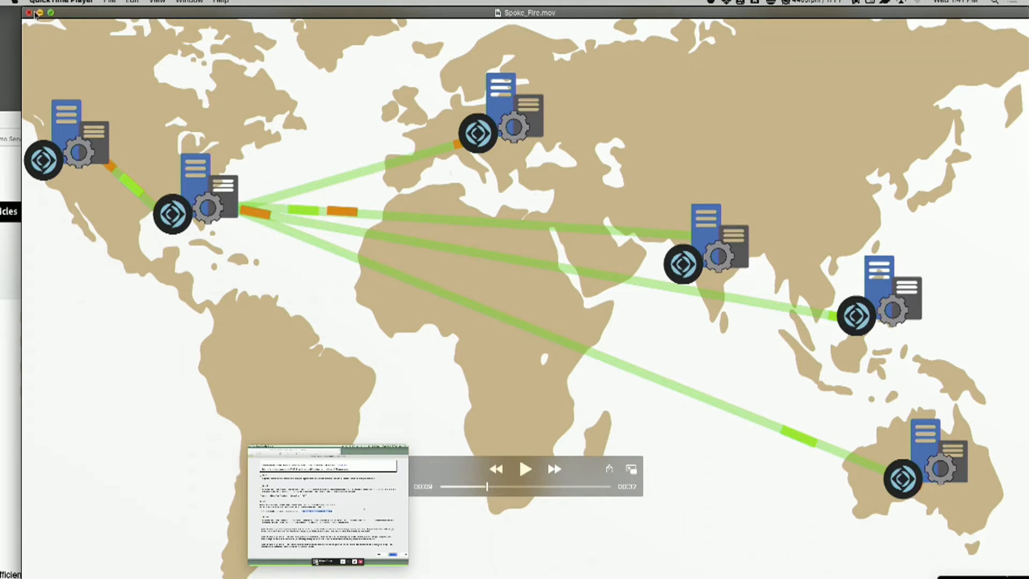
click(29, 14)
mouse_move(329, 523)
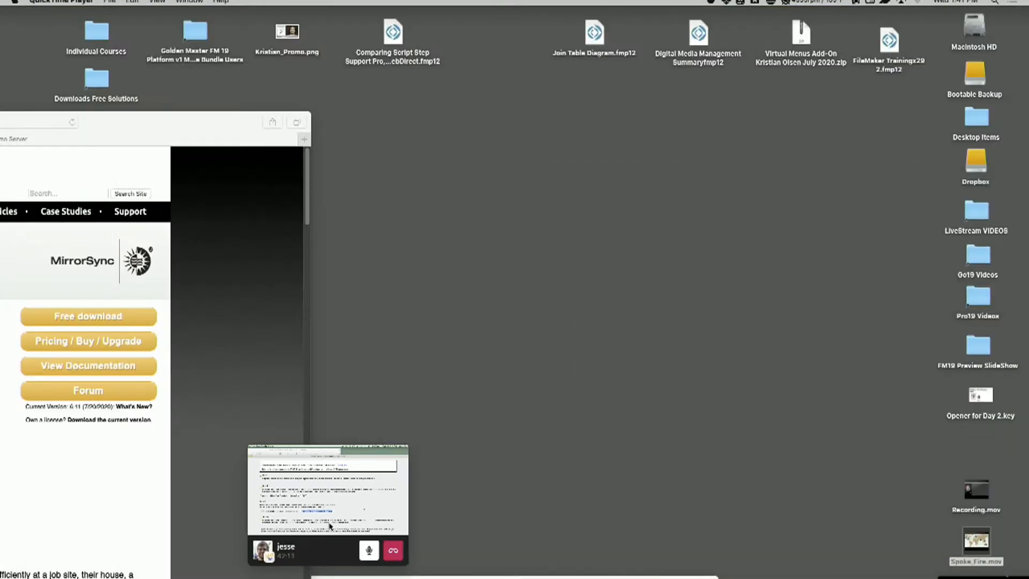
click(325, 480)
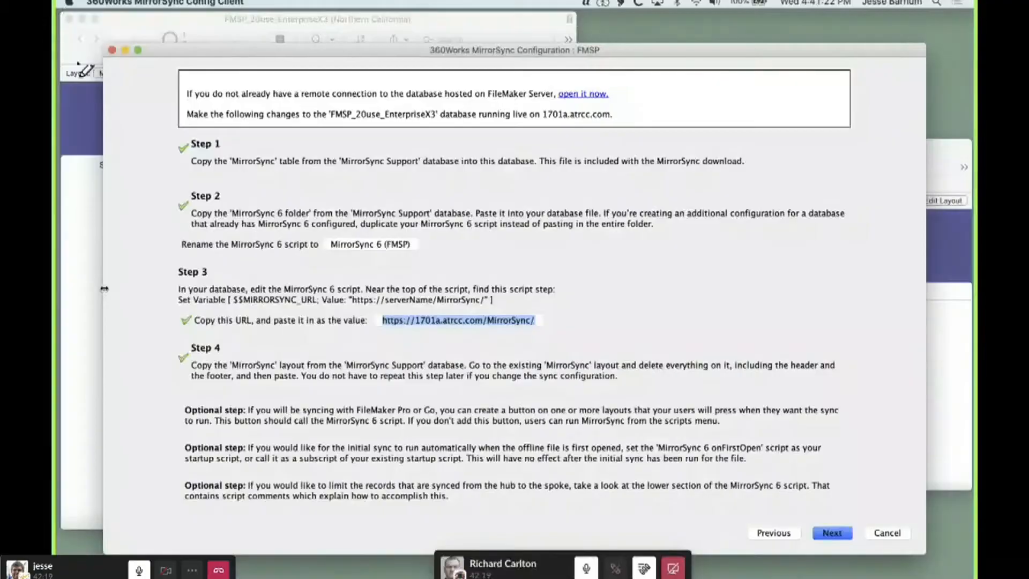
Bring the FMSP_20use_EnterpriseX3 database to the front and look through its list of runnable scripts for MirrorSync 6 (FMSP)
click(88, 295)
click(383, 3)
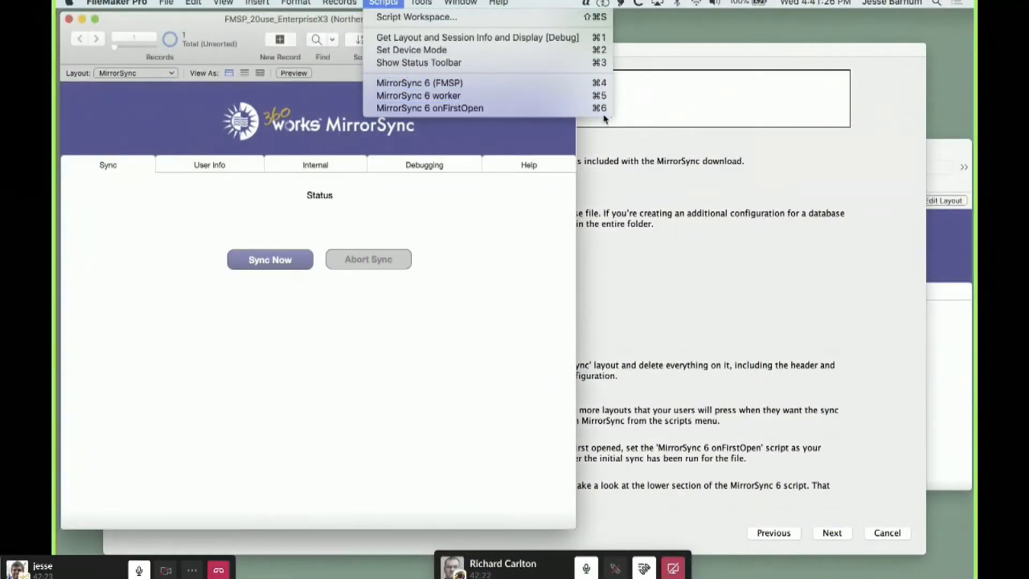
click(503, 243)
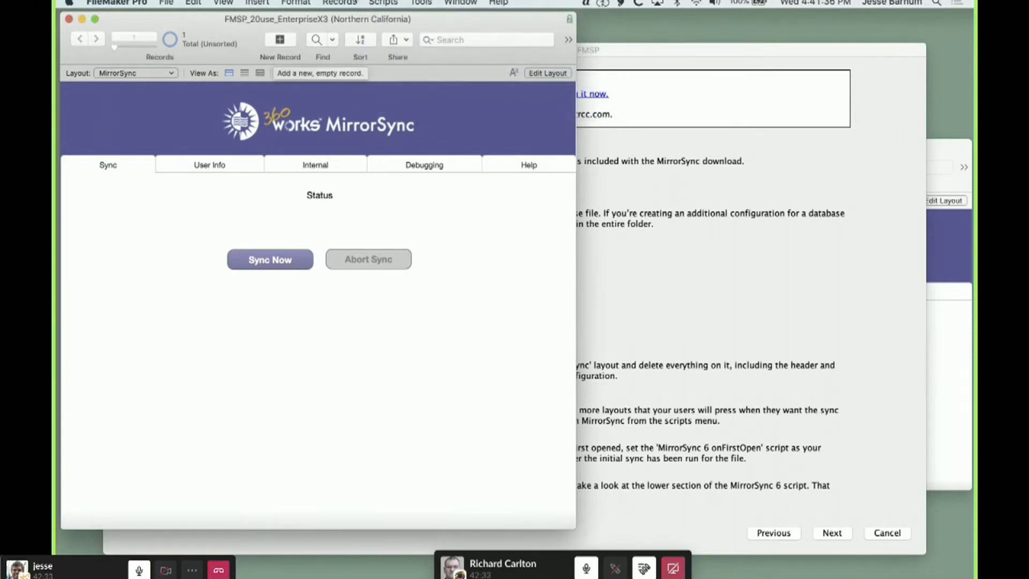
click(383, 3)
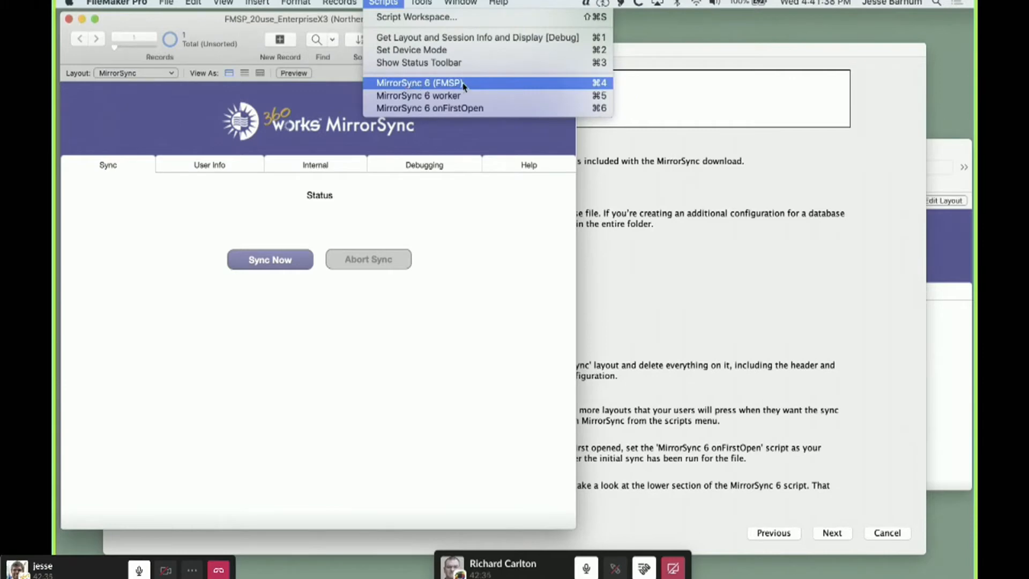
click(517, 219)
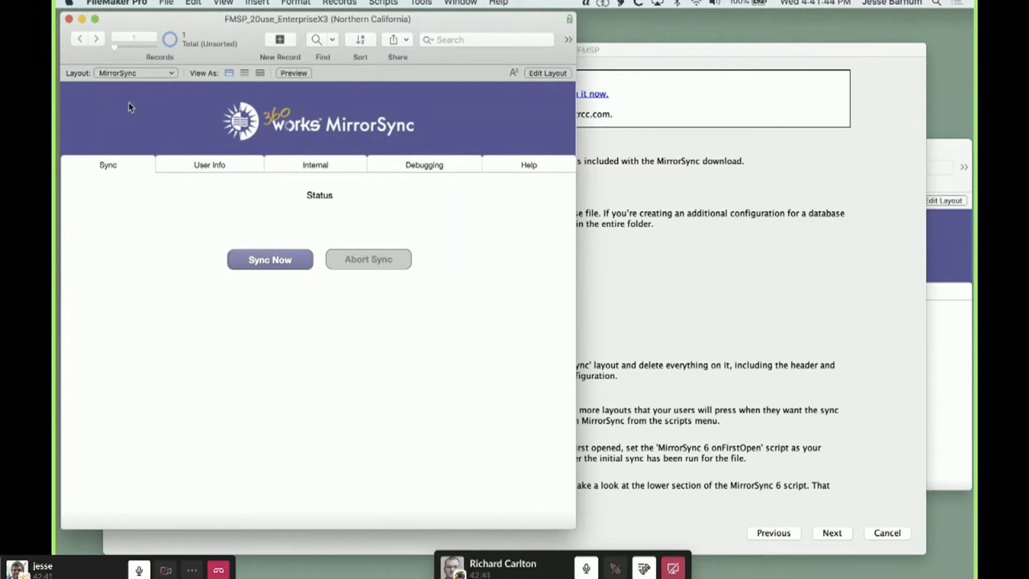
Switch to the L100a_ACCOUNTS_Data_Entry layout, widen the window, and go to the home dashboard
click(125, 74)
mouse_move(153, 42)
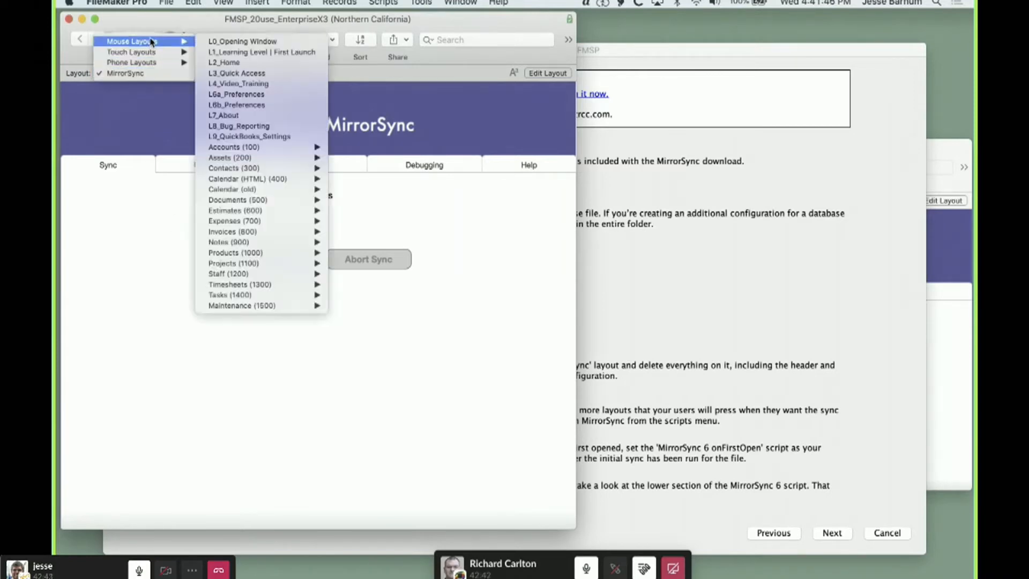
mouse_move(257, 148)
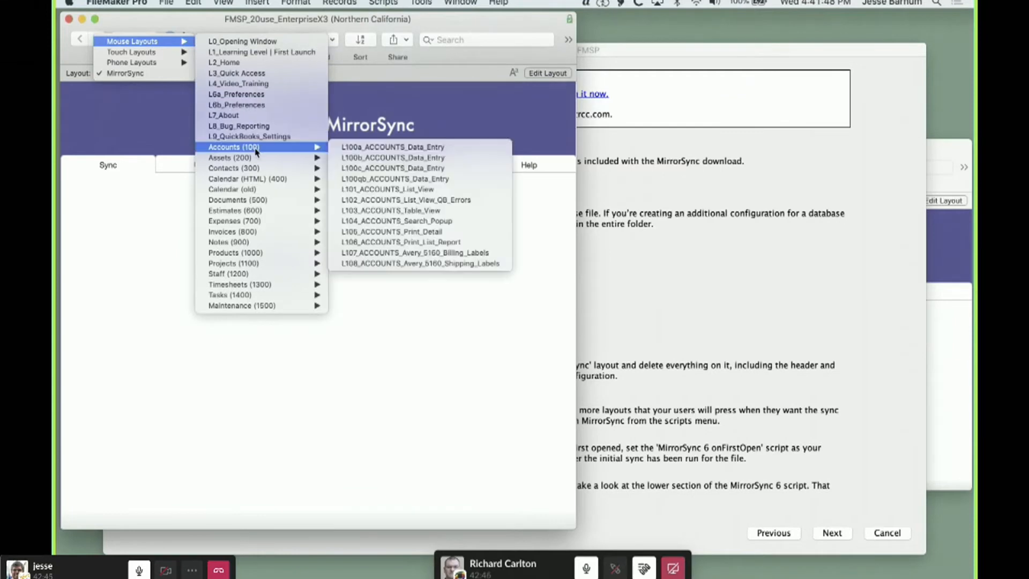
click(384, 147)
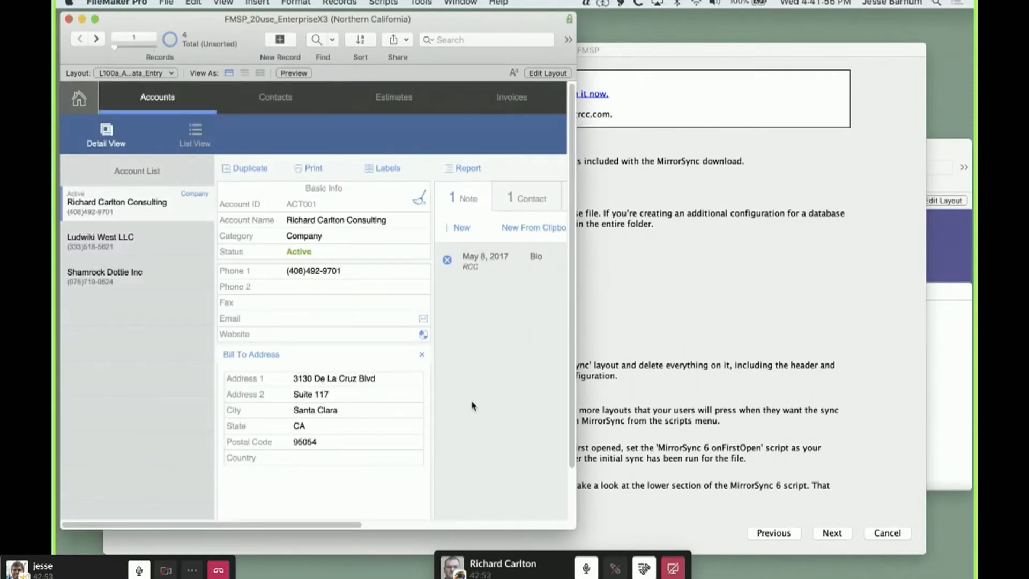
drag(573, 526, 841, 517)
click(75, 99)
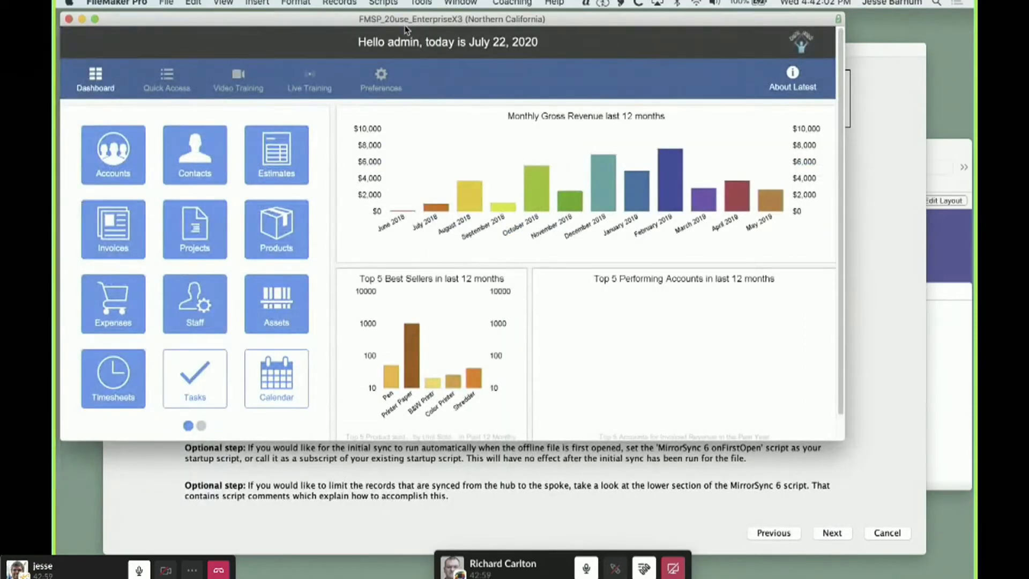
Check from the dashboard which MirrorSync 6 scripts can be run, leaving the list without running one
click(393, 3)
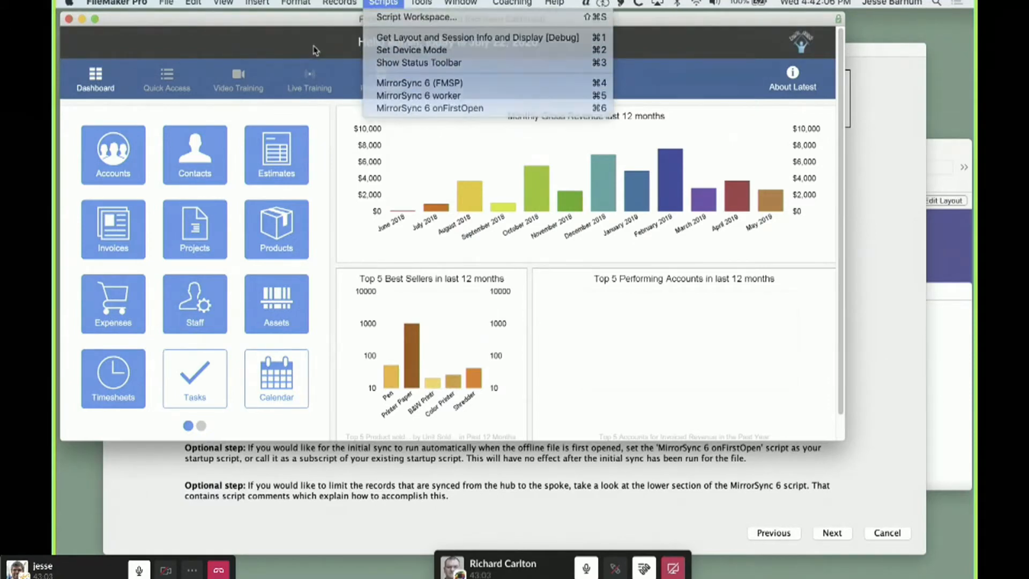
click(343, 46)
click(258, 455)
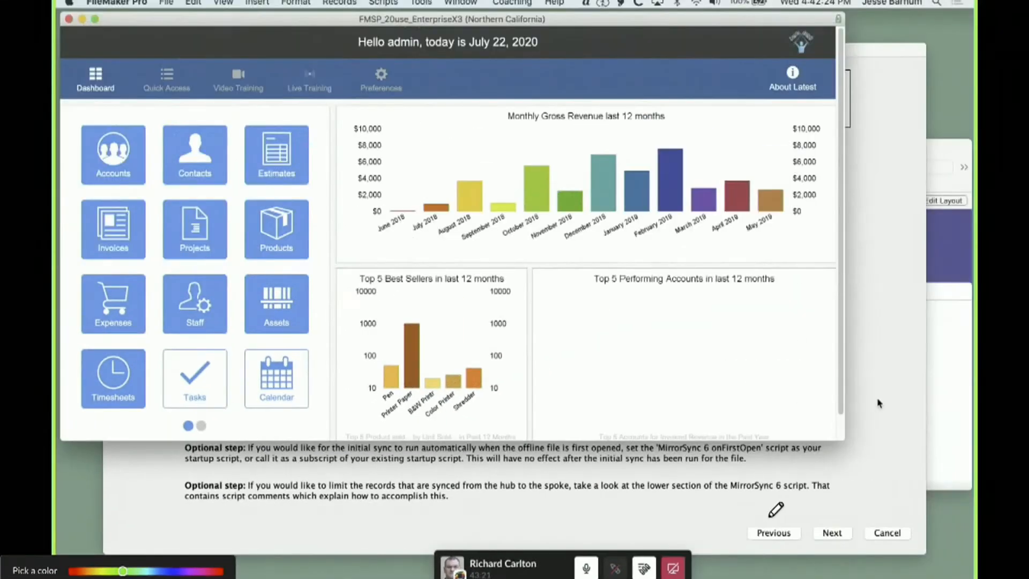
click(877, 402)
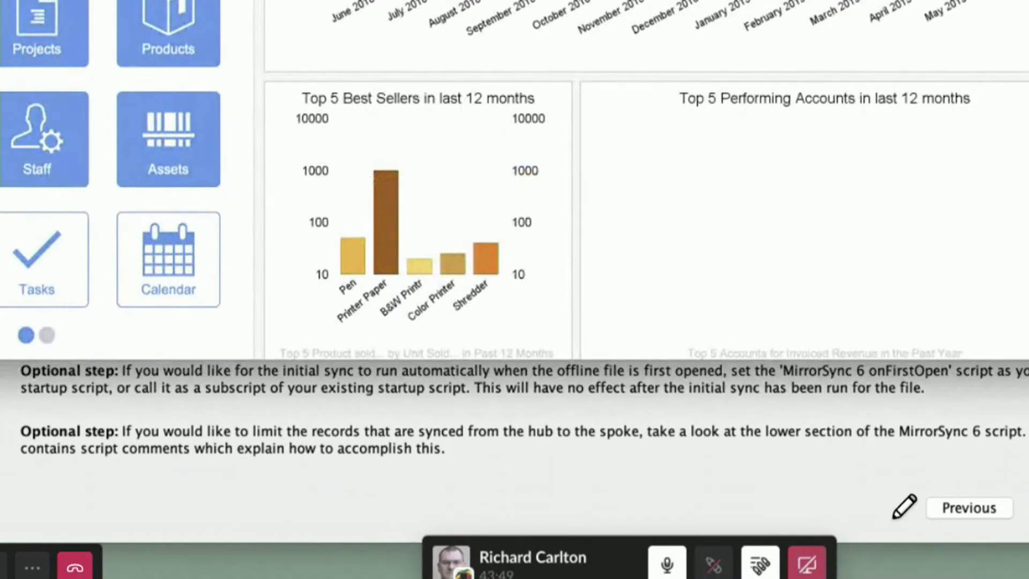
Open the Script Workspace and examine the customization instructions in the MirrorSync 6 (FMSP) script
click(383, 2)
click(386, 17)
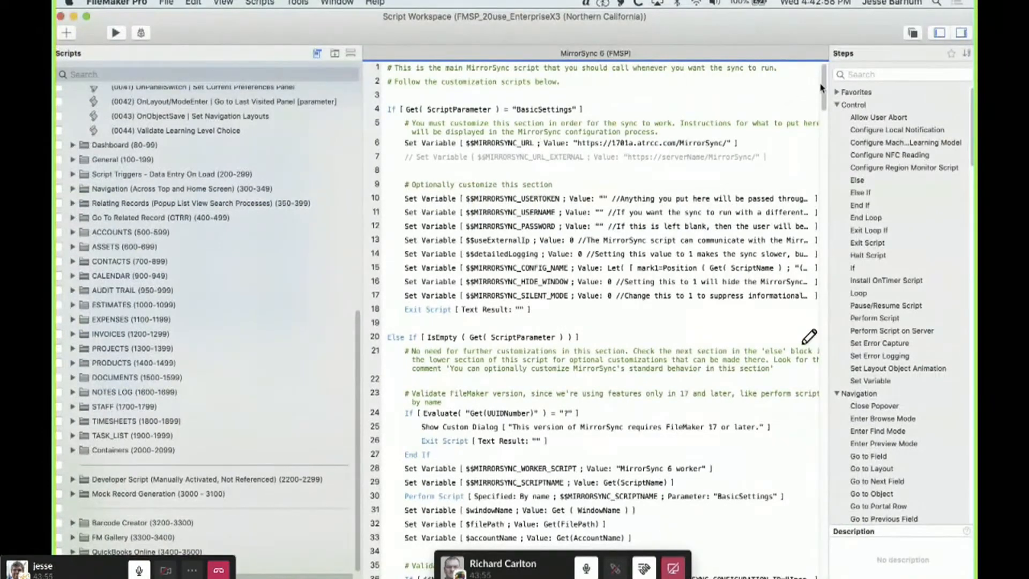
drag(821, 87, 823, 257)
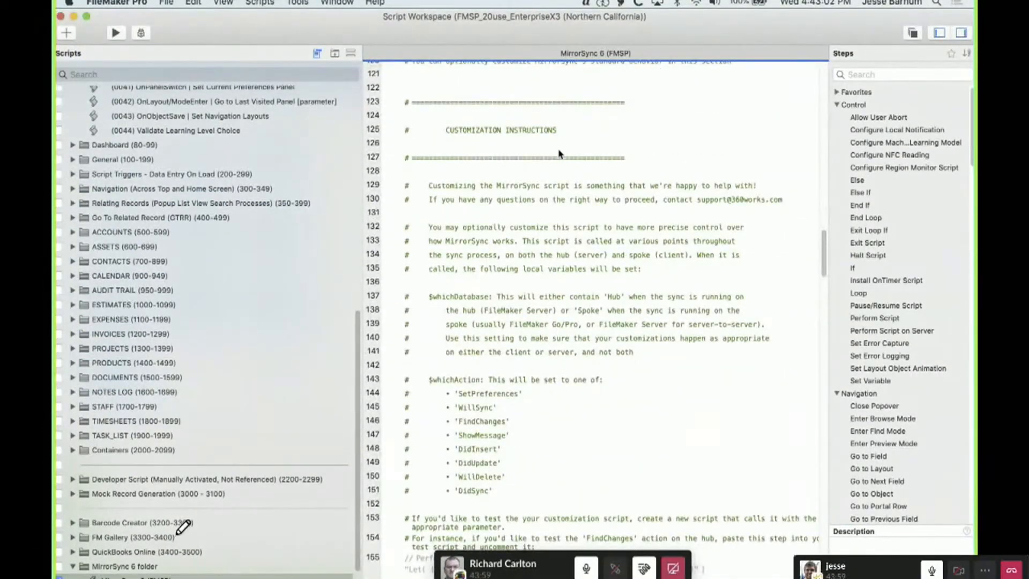
scroll(541, 193, down, 3)
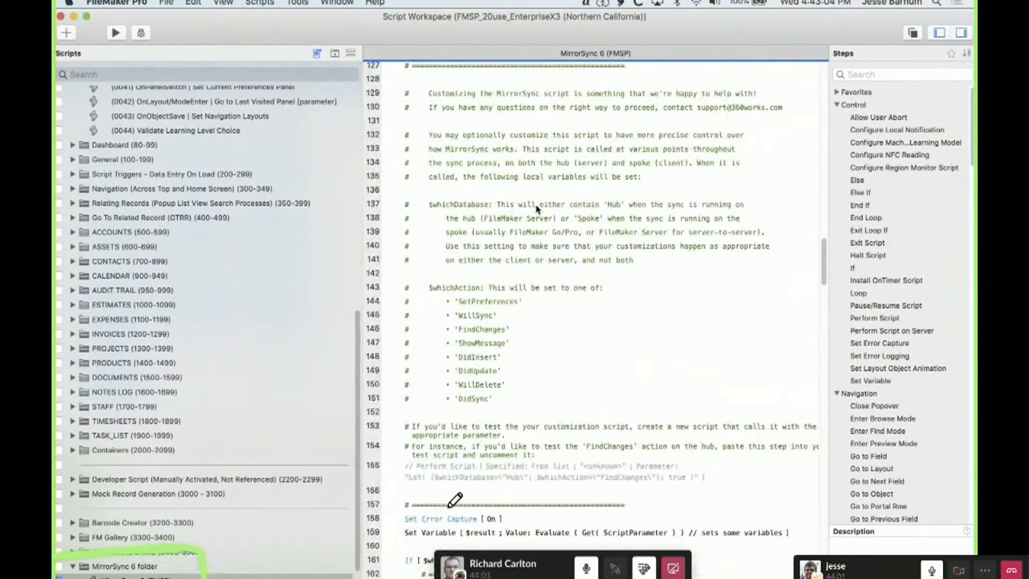
Bring FMSP_20use_EnterpriseX3 to the front and examine its Sync layouts folder in the Manage Layouts list, then close the list
scroll(640, 246, up, 2)
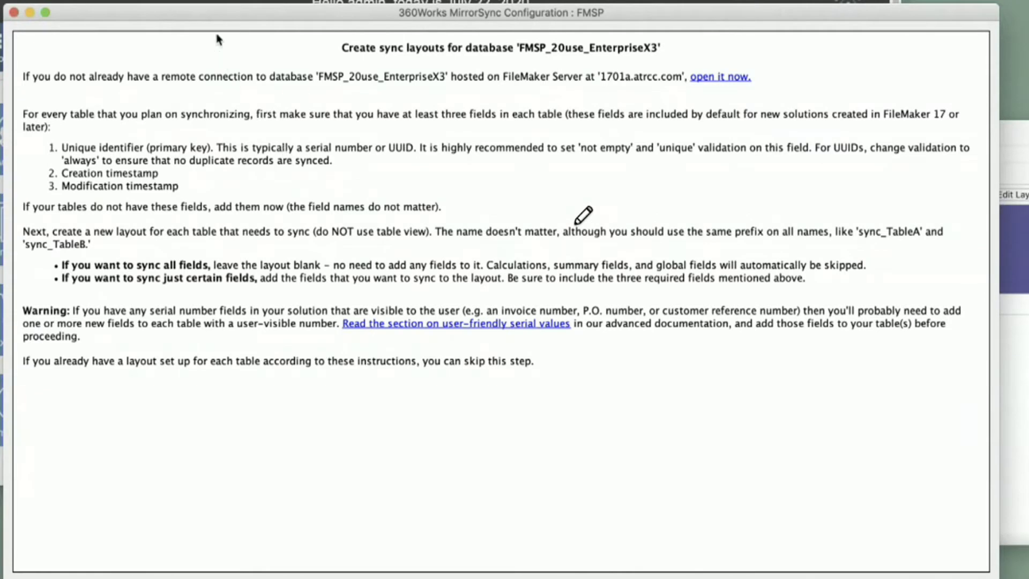
click(188, 1)
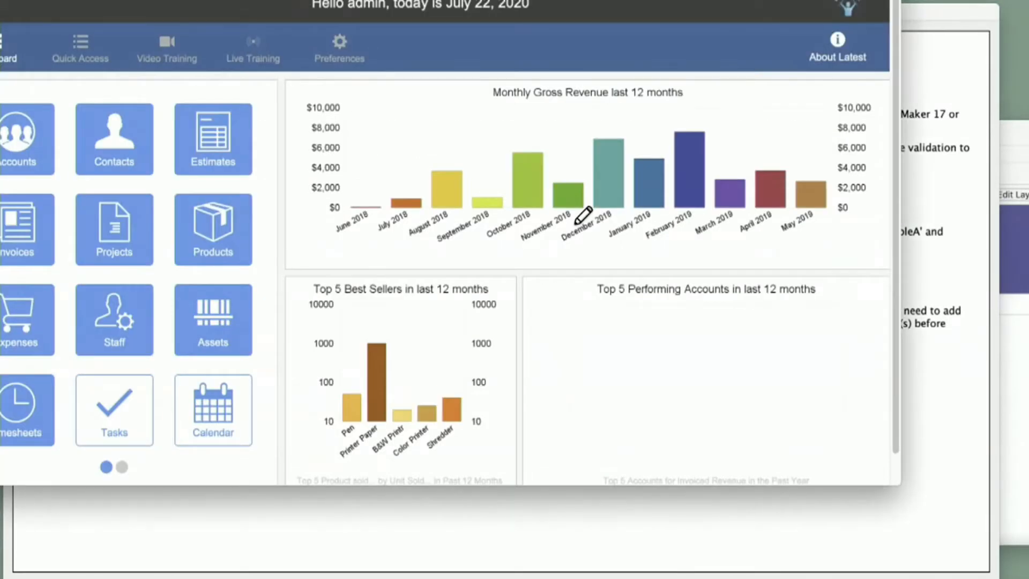
key(super+shift+l)
scroll(290, 566, down, 10)
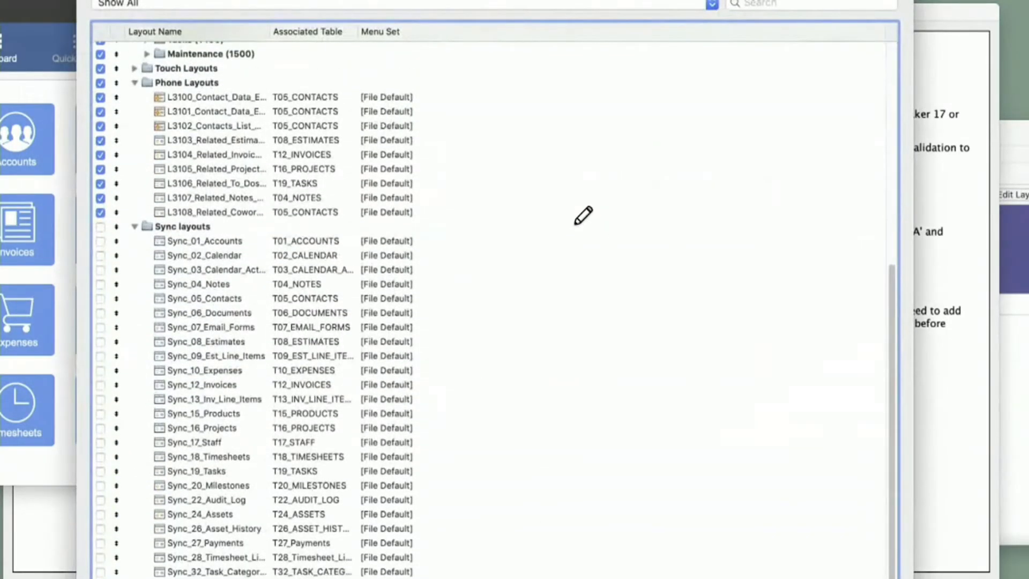
click(208, 245)
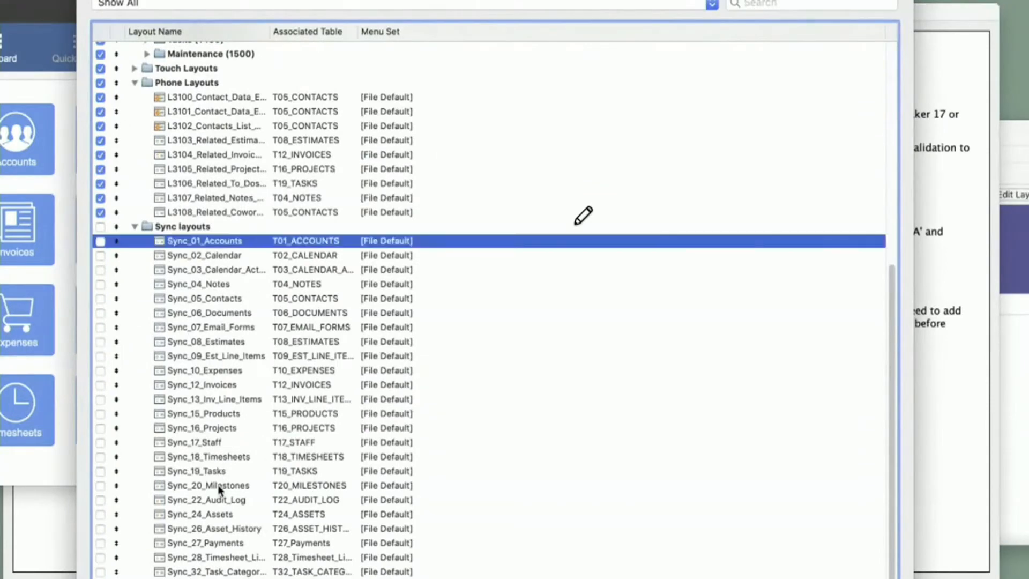
shift+click(224, 571)
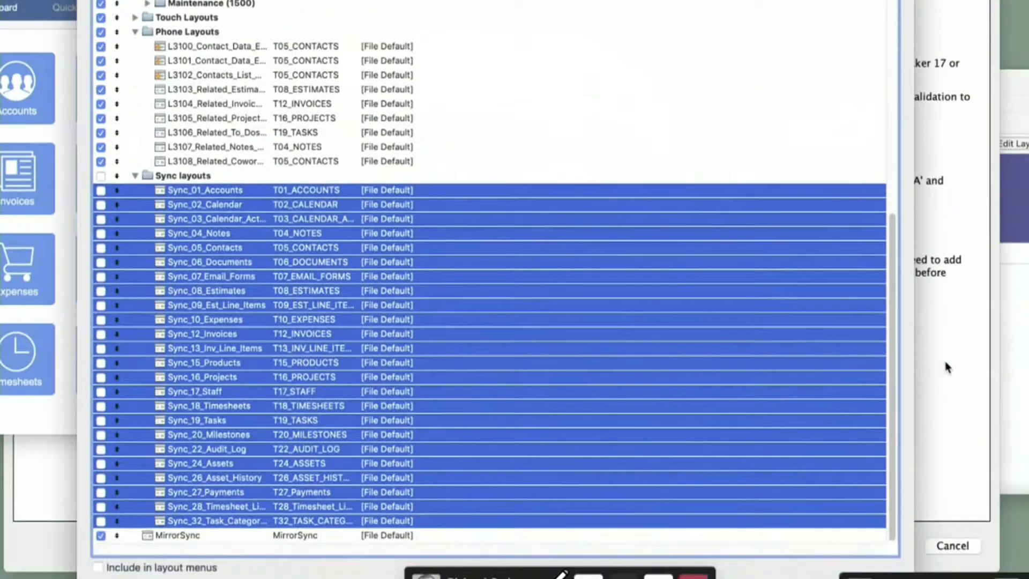
click(945, 414)
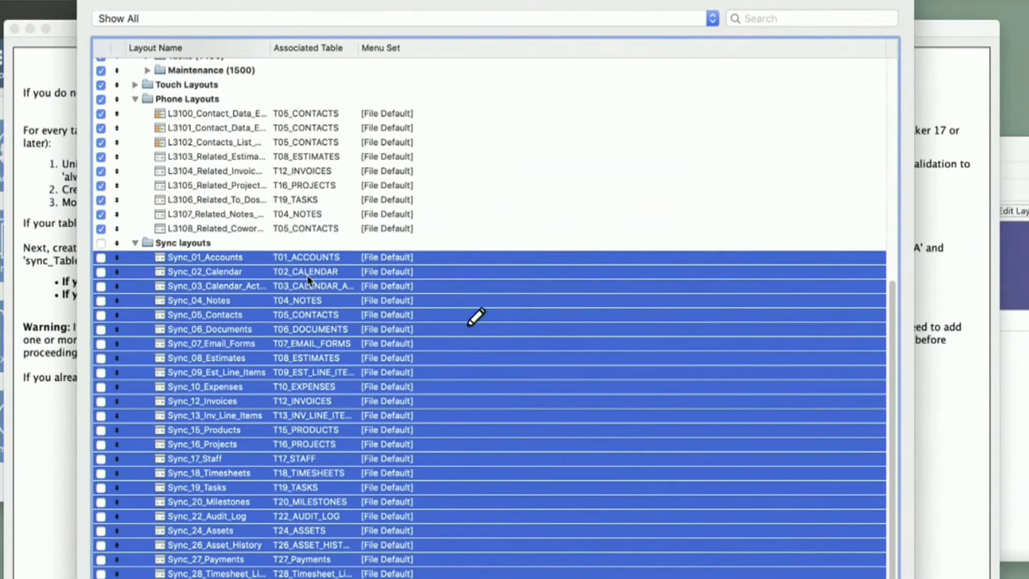
click(308, 277)
click(310, 262)
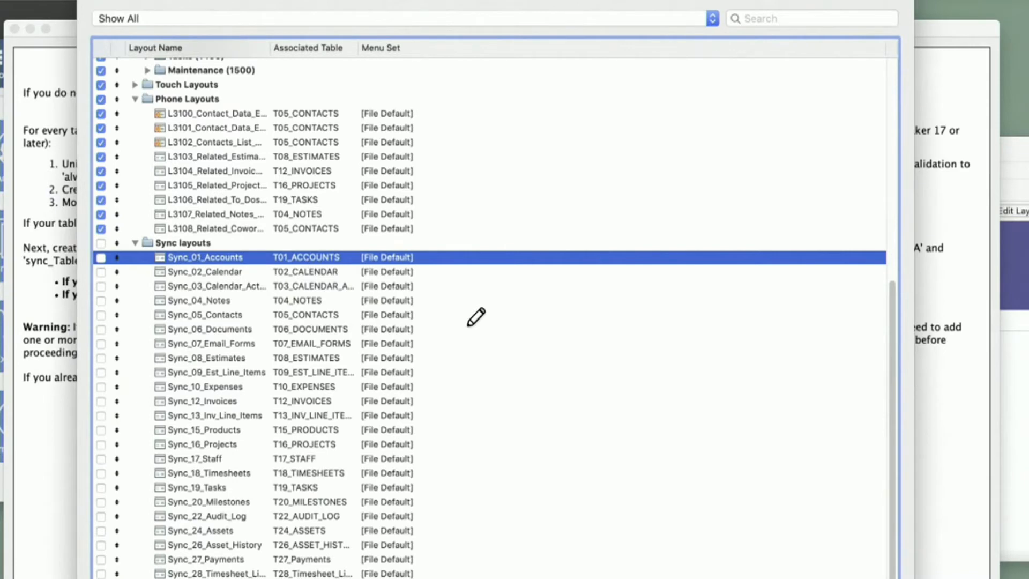
key(super+w)
Continue to the spoke database settings, choose FileMaker Server as its type, and set its database server to 1701c.atrcc.com
click(833, 545)
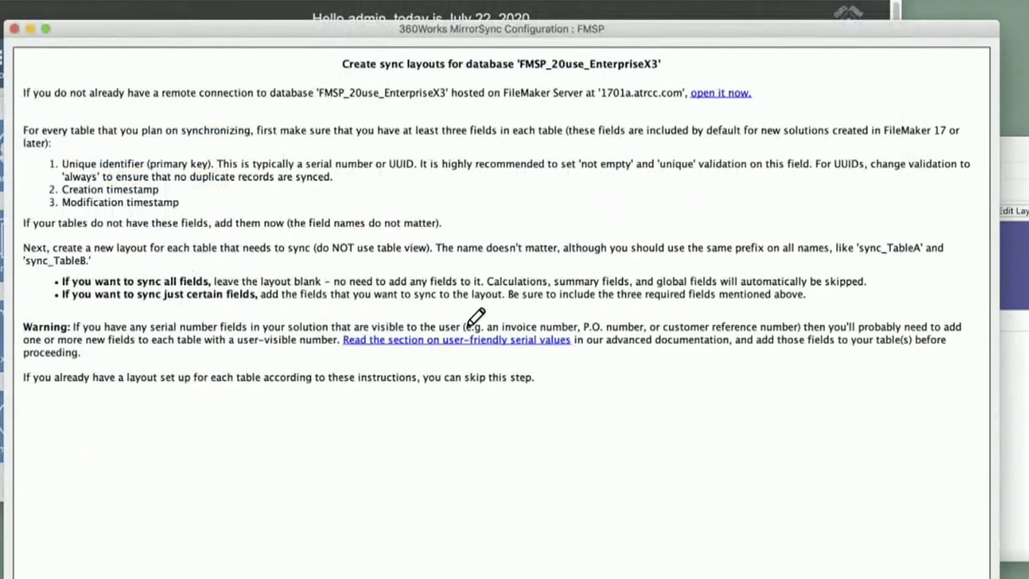
click(836, 576)
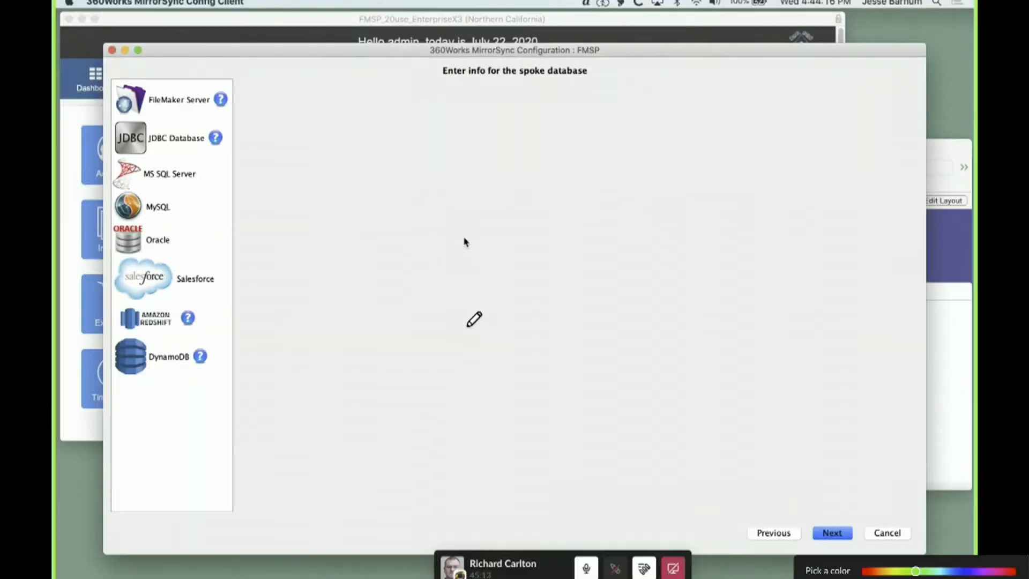
click(168, 103)
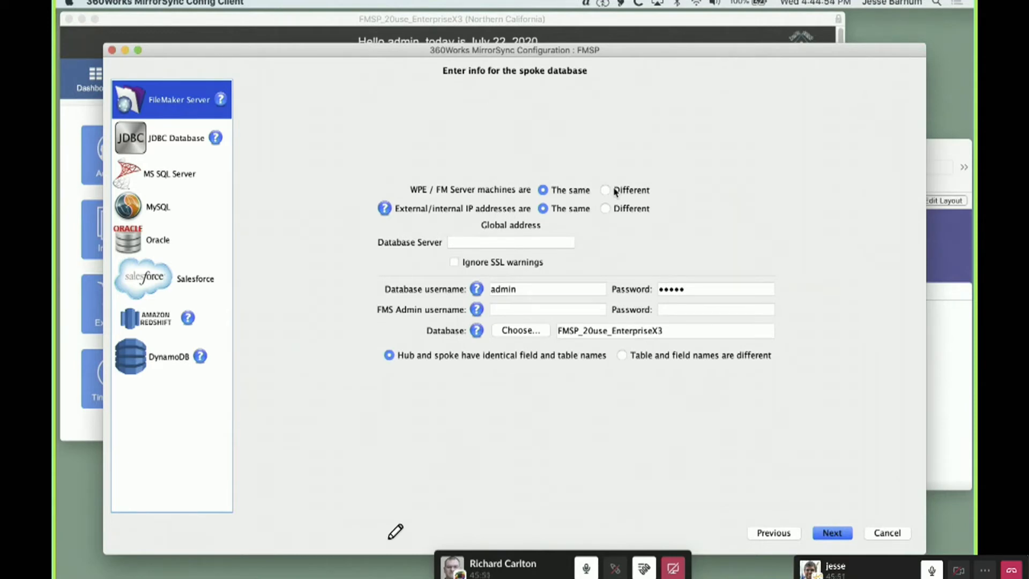
click(474, 241)
text(1701c.arcc.com)
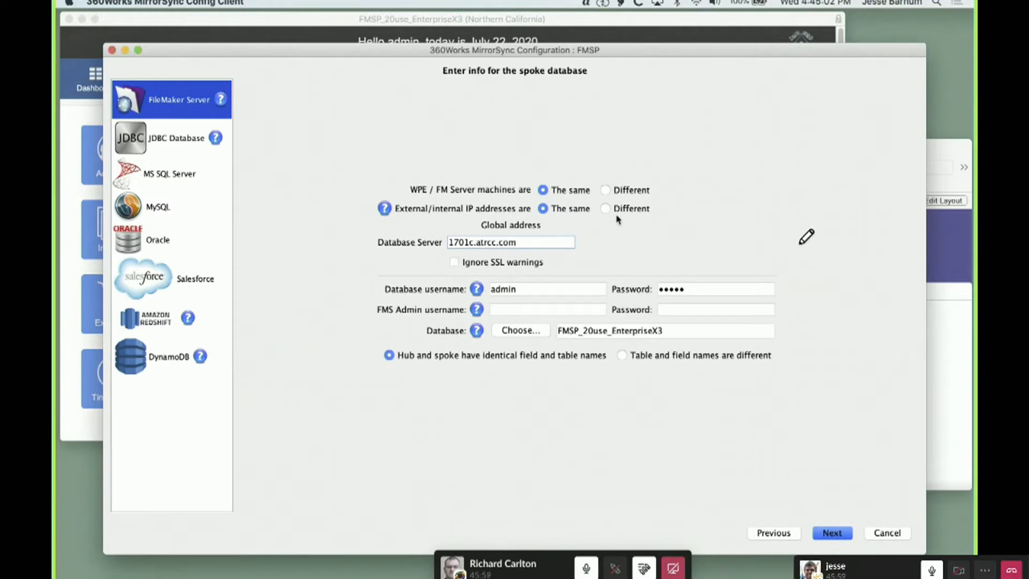
key(Tab)
key(Tab)
click(686, 309)
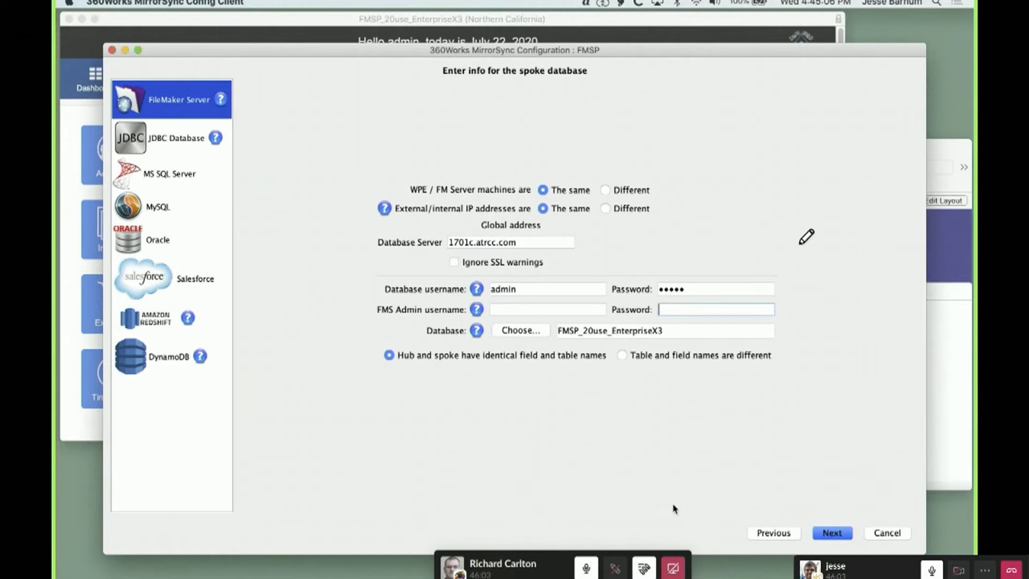
Stop sharing the screen in the Slack call, and shrink and move the camera window out of the desktop's centre
click(674, 572)
click(674, 573)
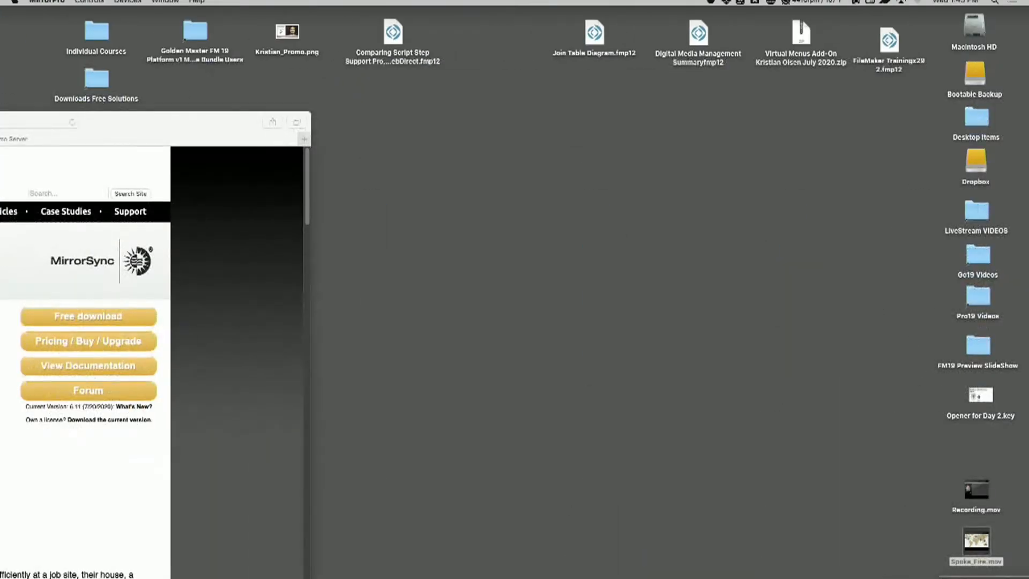
drag(1010, 577, 785, 84)
drag(912, 93, 858, 6)
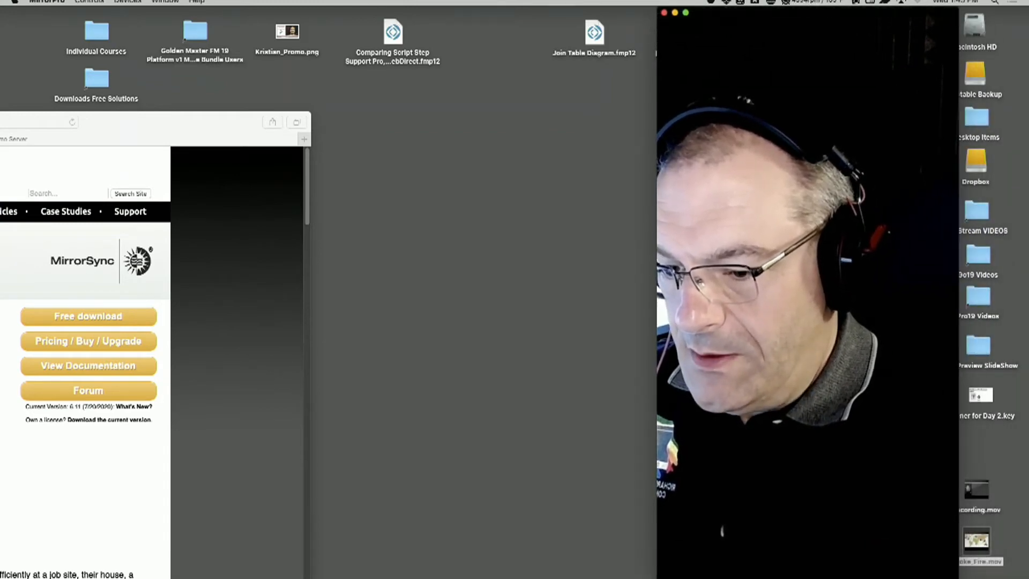
drag(957, 577, 879, 356)
drag(838, 19, 986, 287)
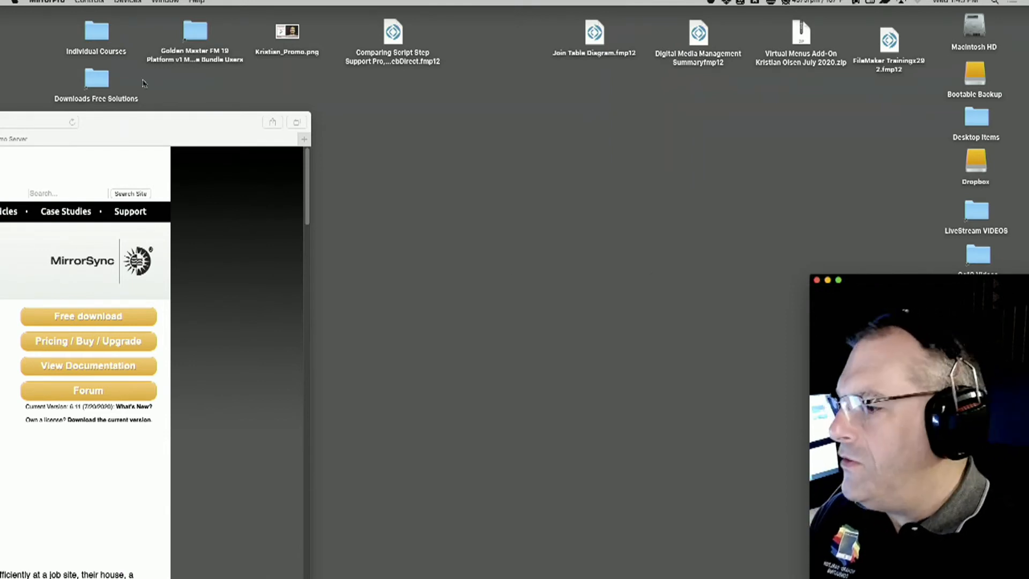
Switch to Slack and bring its call window with the shared MirrorSync configuration to the front
mouse_move(1, 207)
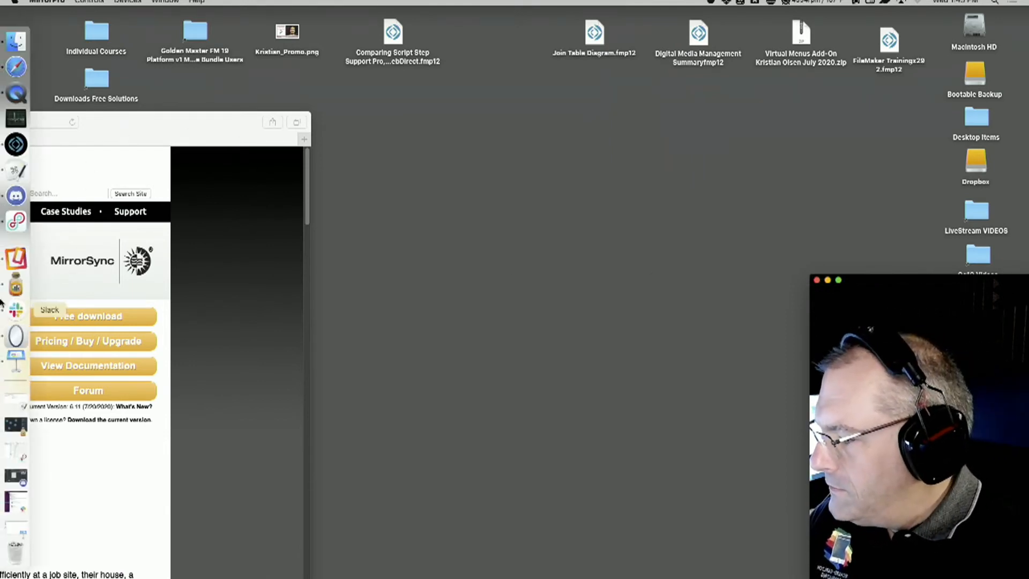
click(13, 311)
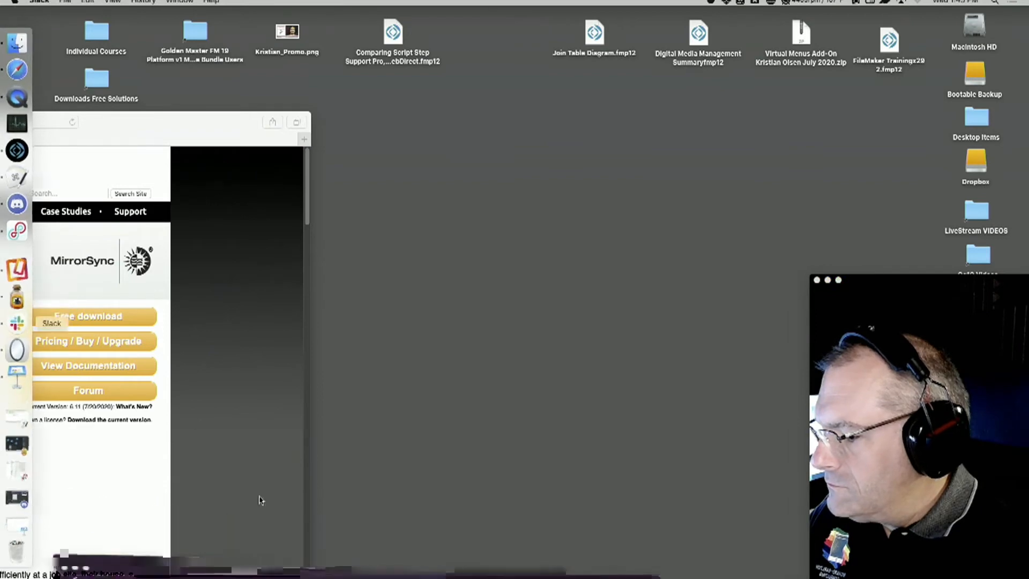
click(179, 1)
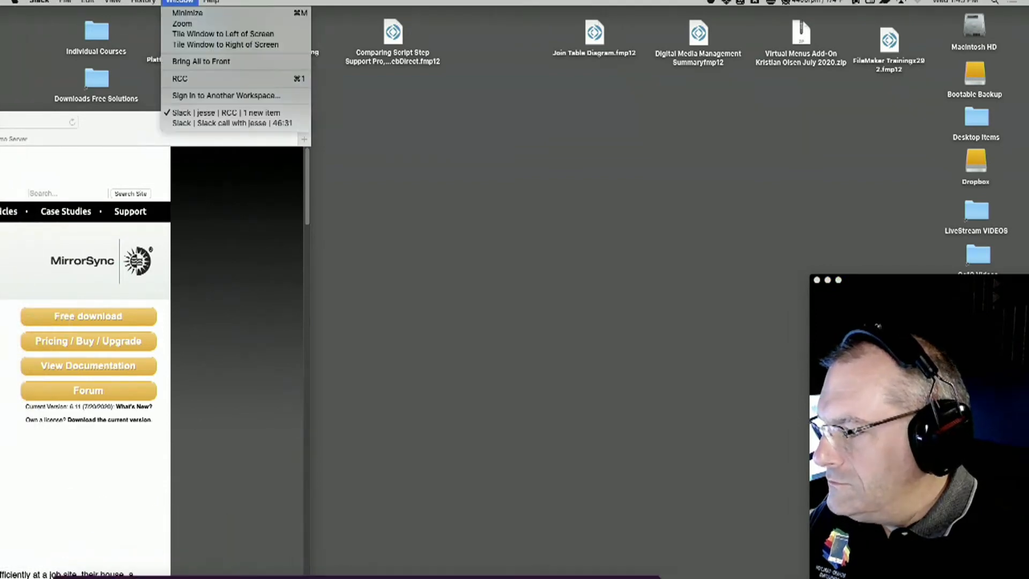
click(200, 122)
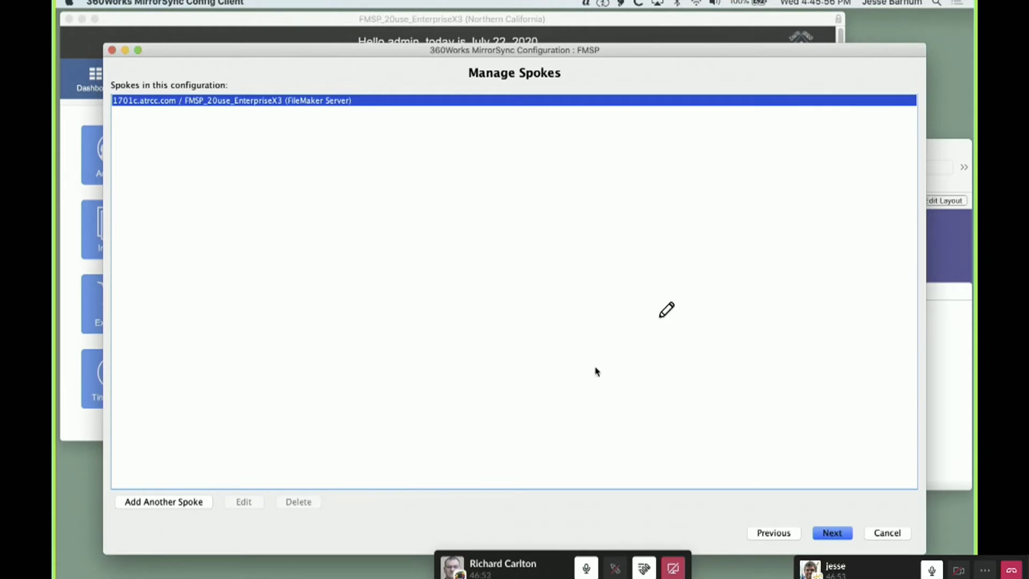
Accept the spoke list, check the layouts matched by the Sync_ prefix, and accept that table selection
click(832, 533)
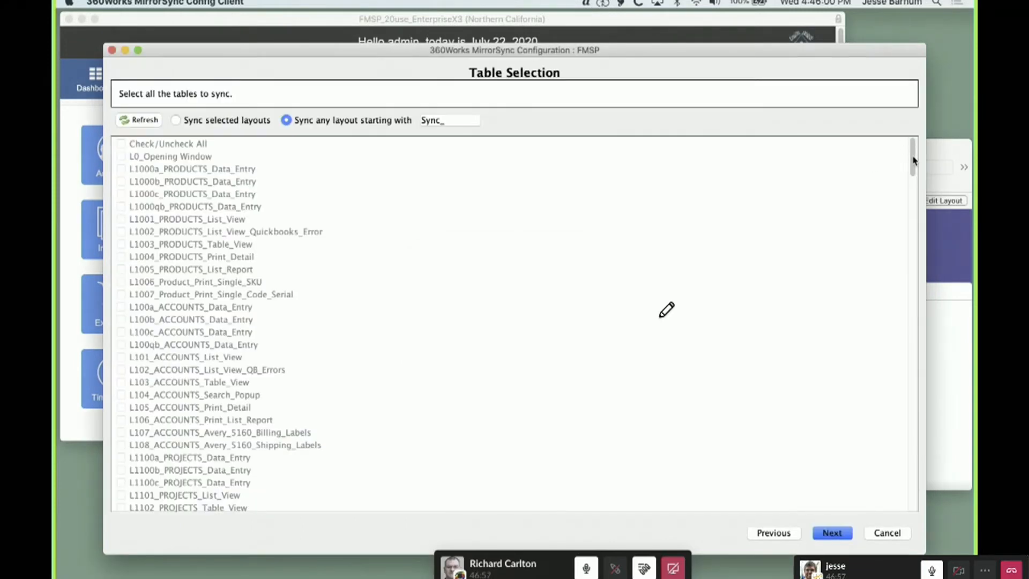
drag(913, 160, 895, 506)
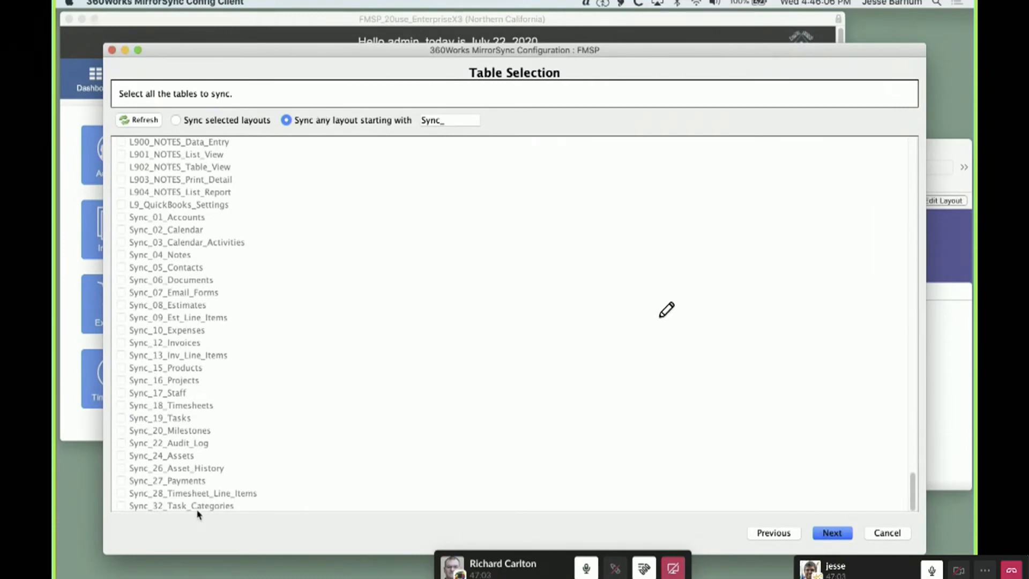
click(836, 537)
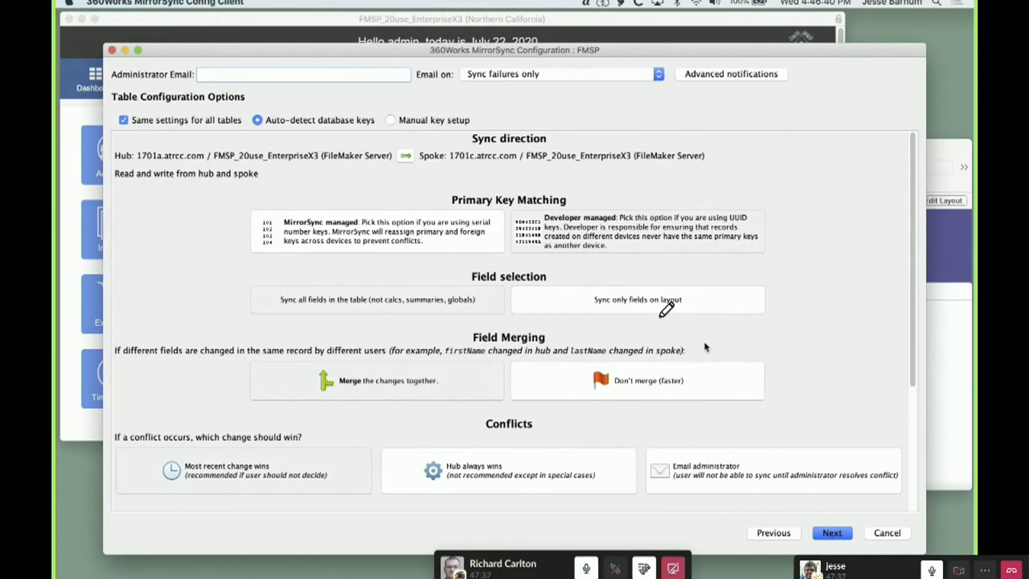
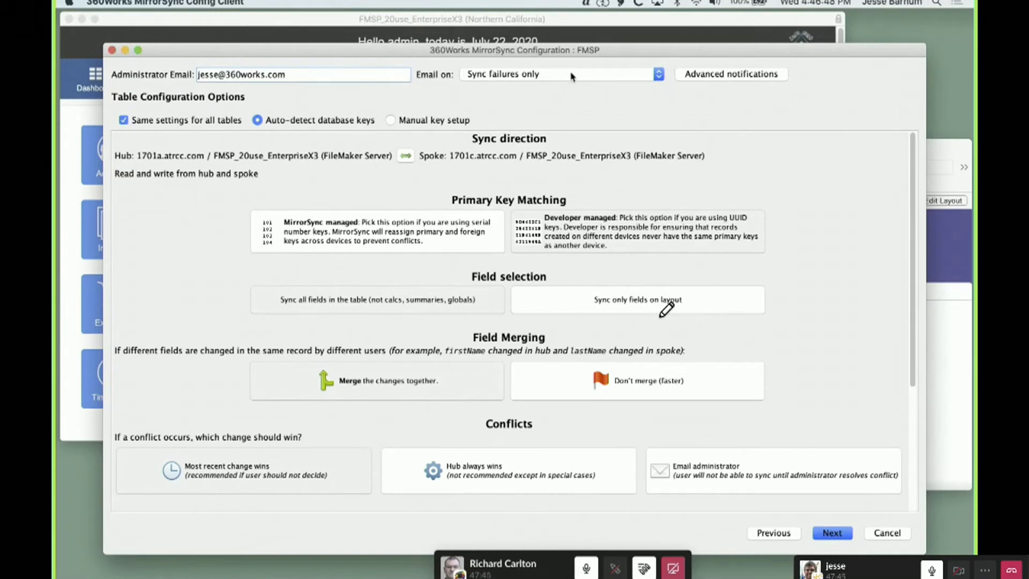
Enter the administrator's email for sync notifications, review the table configuration options, and accept them
click(732, 82)
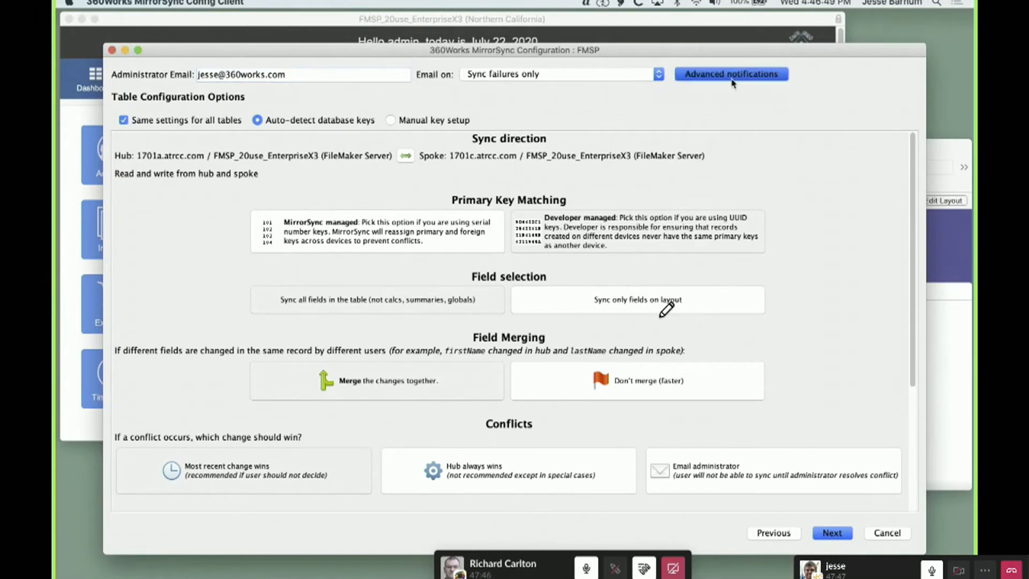
click(660, 384)
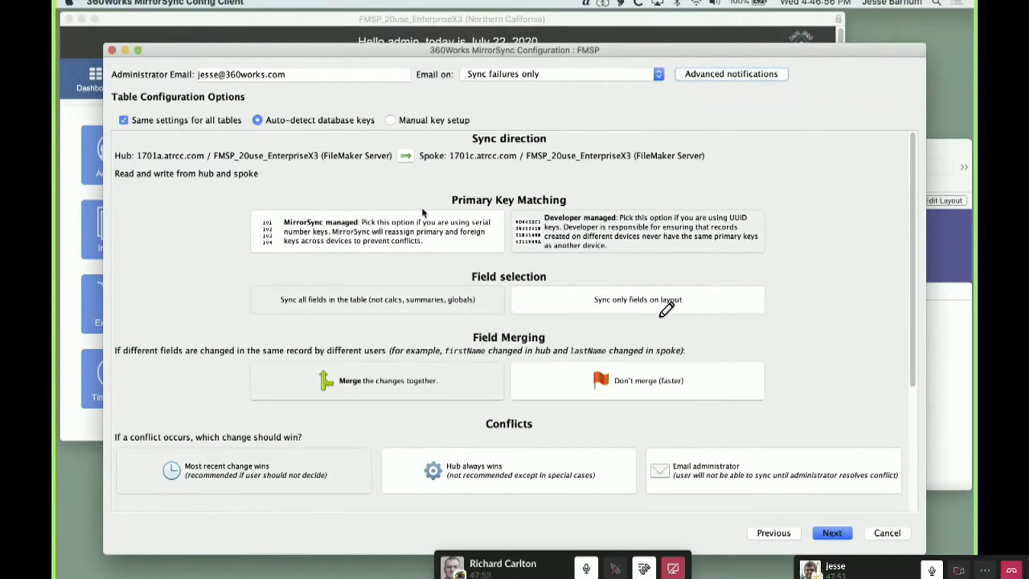
scroll(551, 328, down, 5)
scroll(669, 358, up, 5)
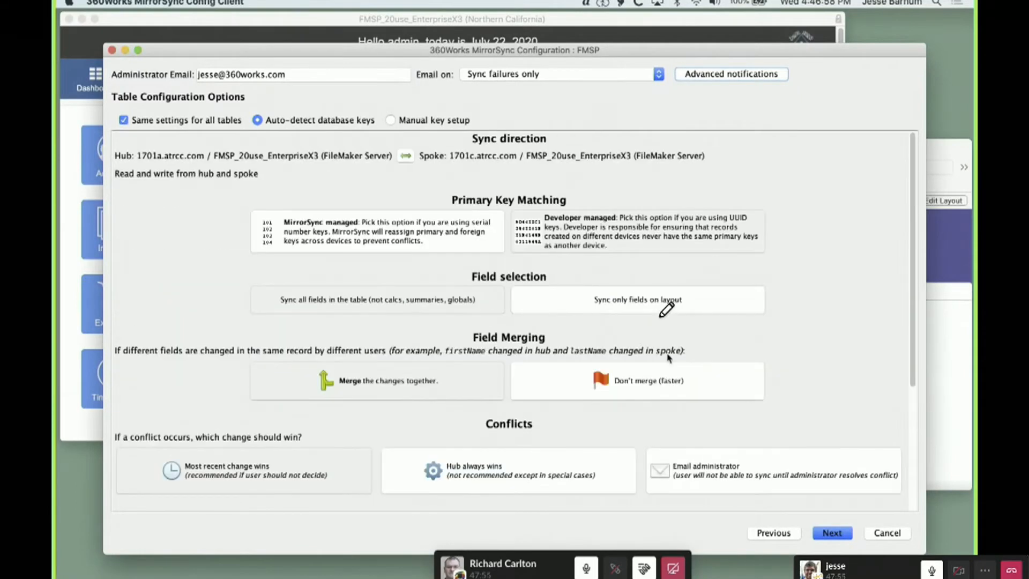
click(837, 536)
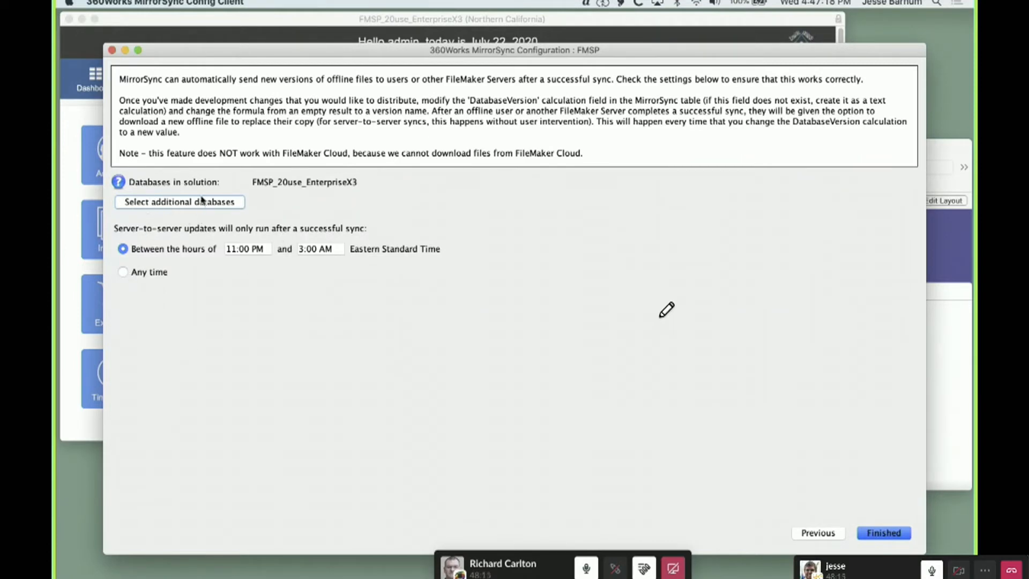
Allow server-to-server updates at any time after a successful sync, and finish and save the configuration
click(133, 273)
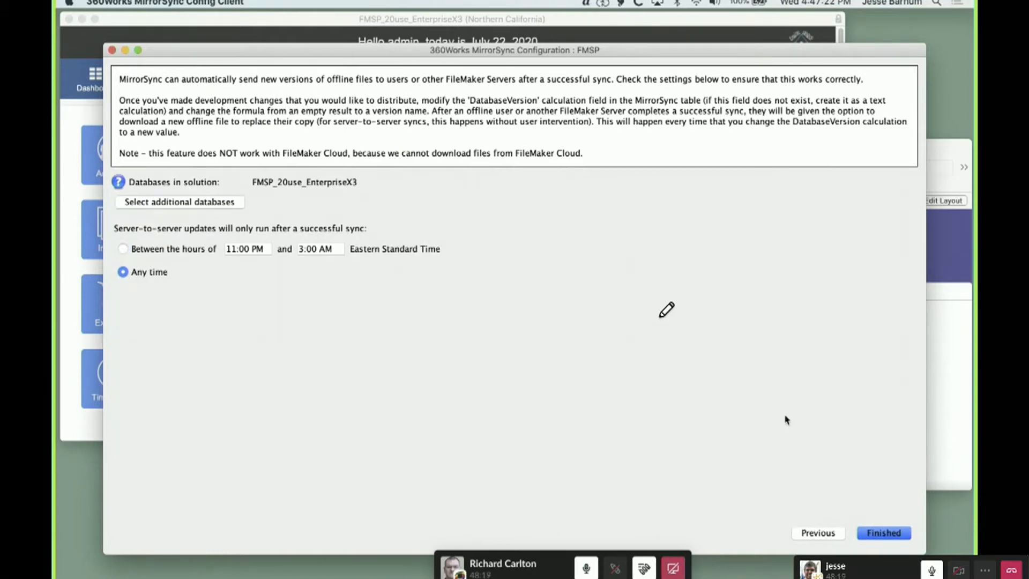
click(883, 532)
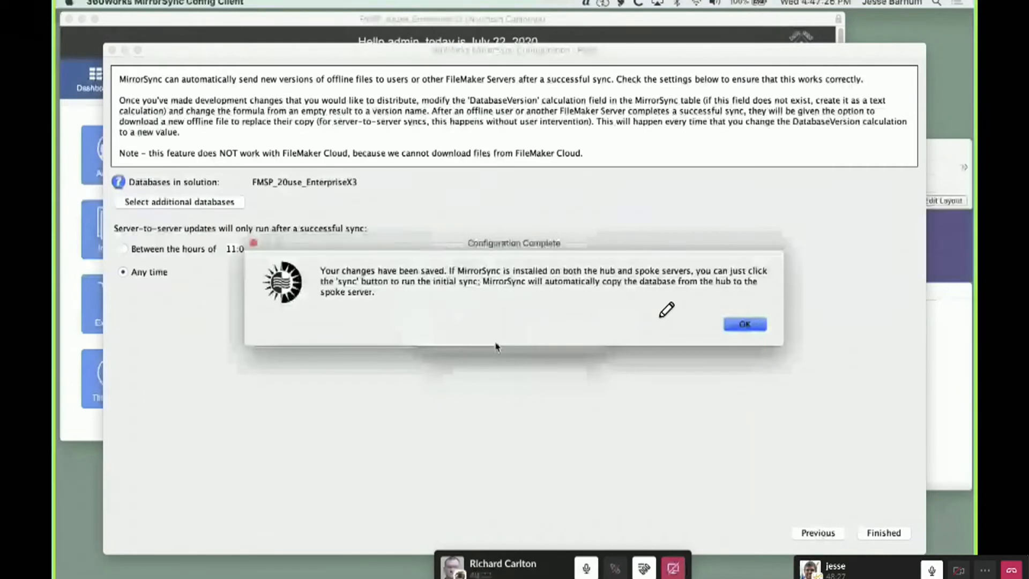
key(Return)
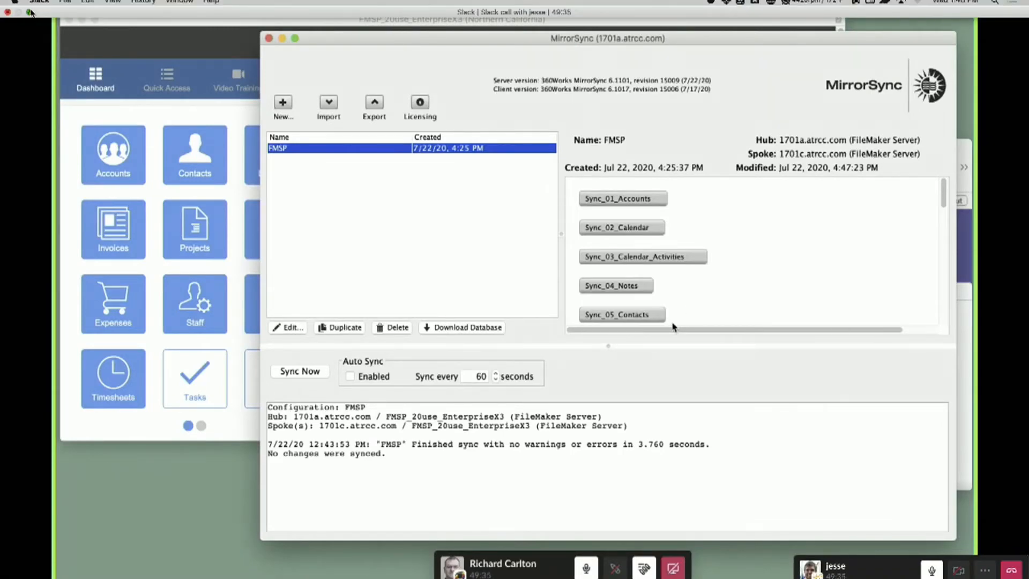
Take the Slack call window out of full size, move it aside, and bring the 360Works MirrorSync page fully into view in Safari
click(29, 12)
drag(165, 14, 446, 554)
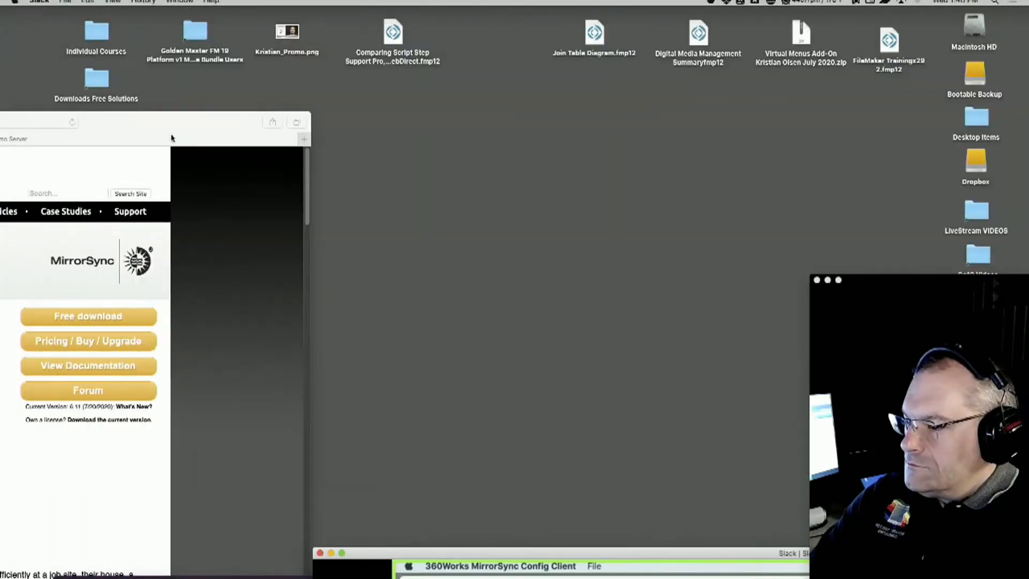
drag(172, 134, 677, 33)
Move the floating call preview off the MirrorSync page and look through its description of supported sync types
mouse_move(330, 471)
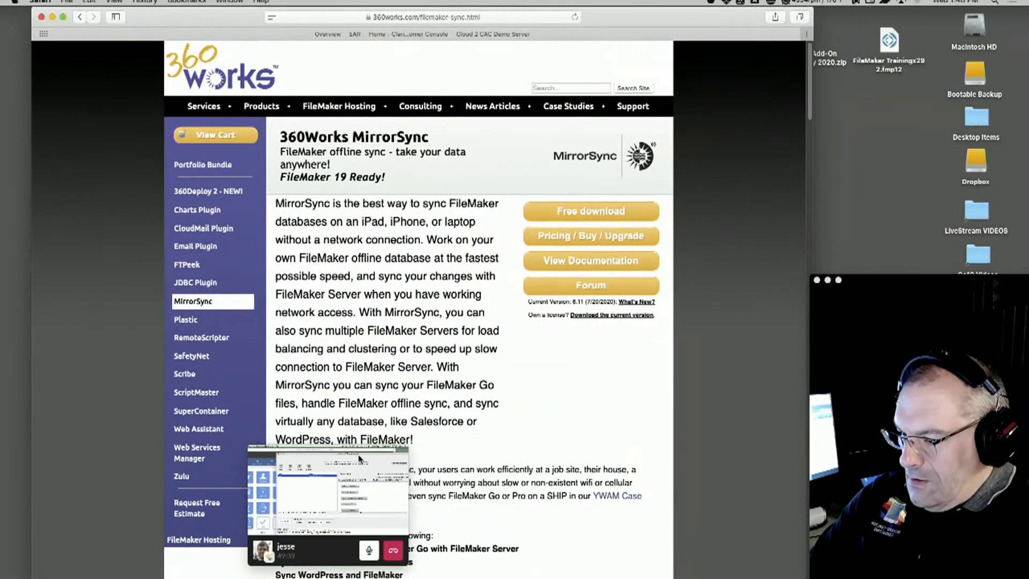
drag(360, 459, 869, 545)
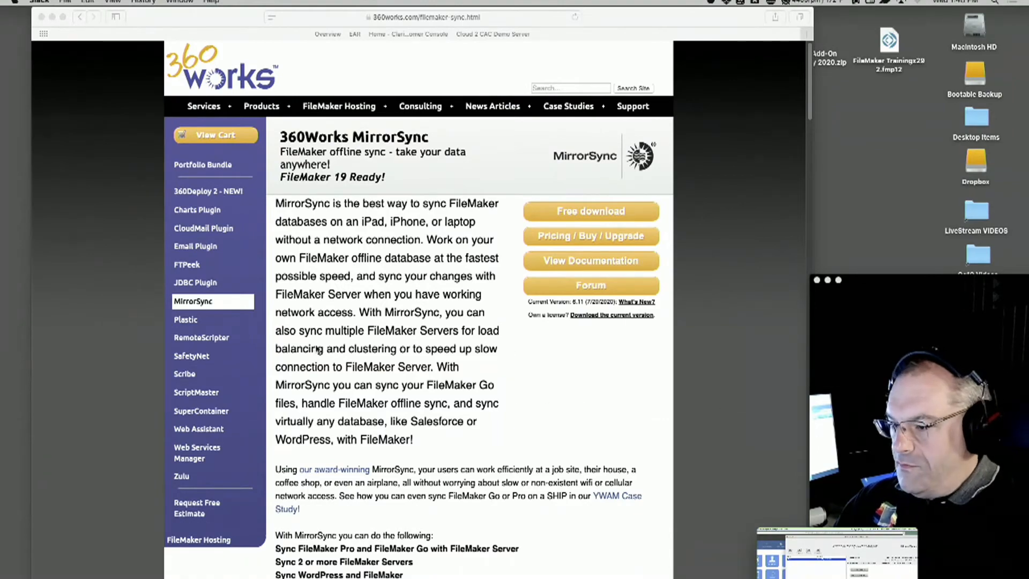
scroll(333, 351, down, 4)
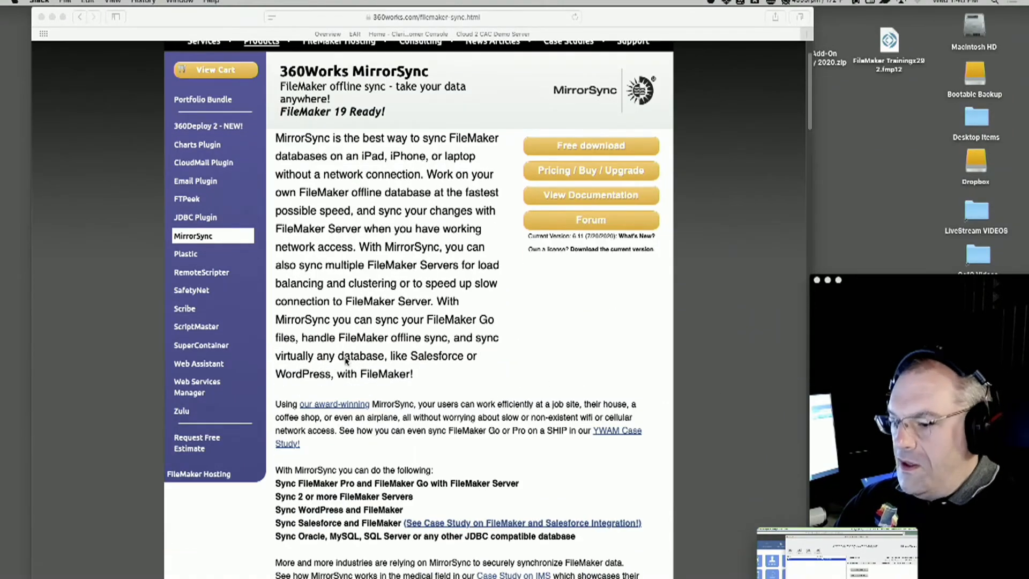
scroll(346, 360, down, 10)
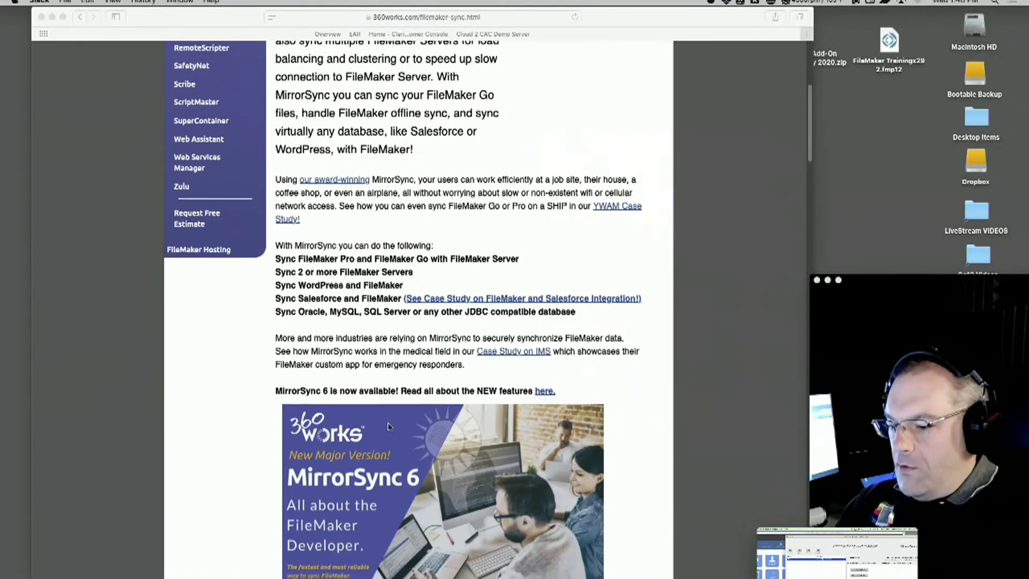
Look through the MirrorSync features on the product page and open its pricing and order form
scroll(388, 428, down, 8)
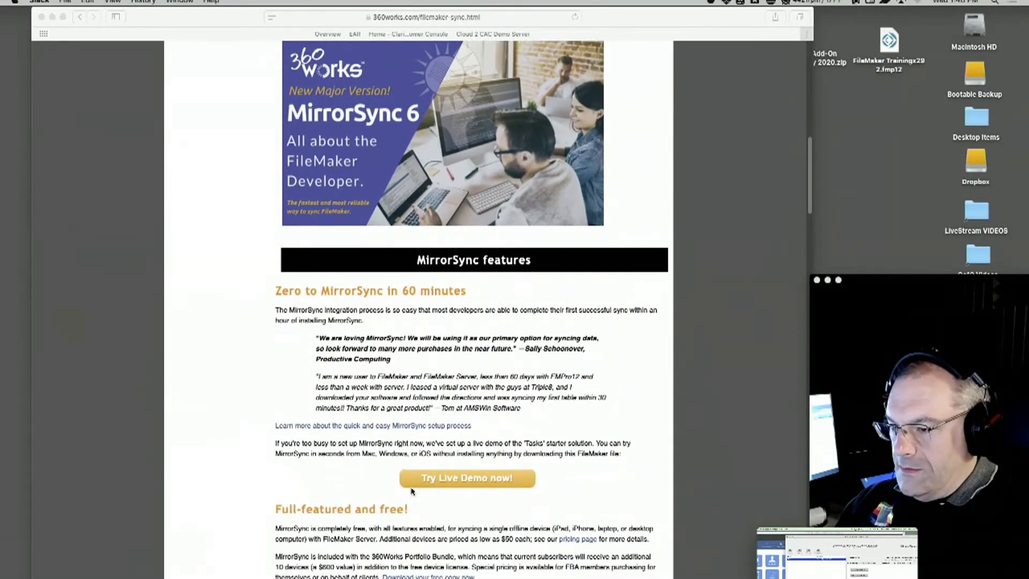
scroll(411, 477, up, 20)
scroll(412, 472, up, 2)
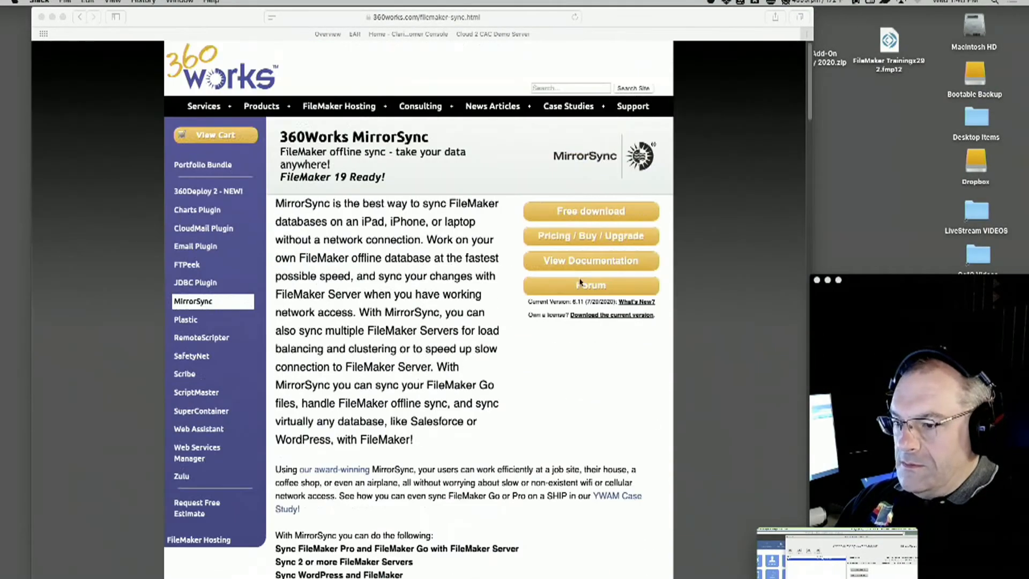
click(603, 243)
click(603, 243)
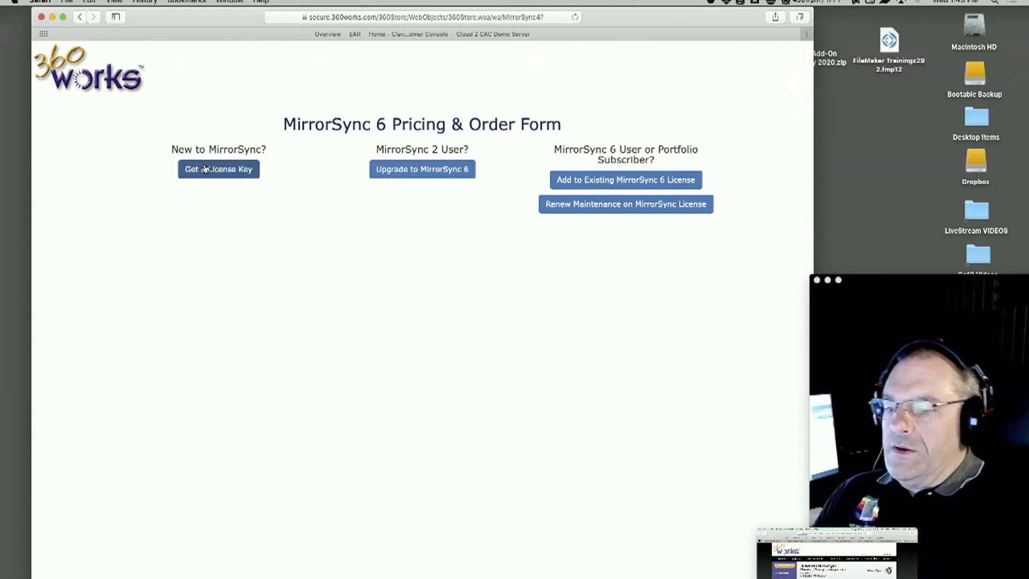
Bring the Slack call window back into full view to show the shared screen
click(840, 564)
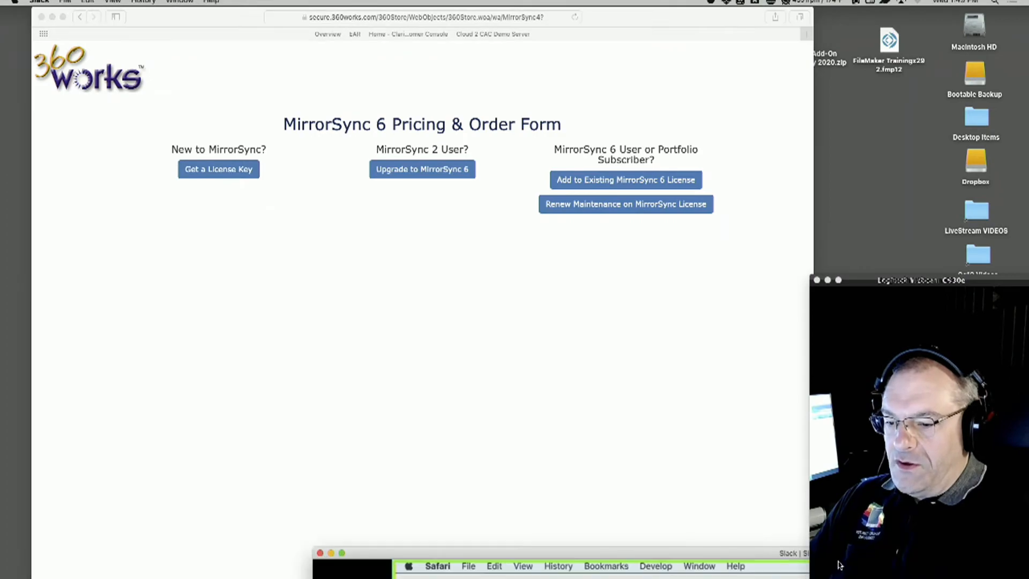
drag(500, 554, 160, 1)
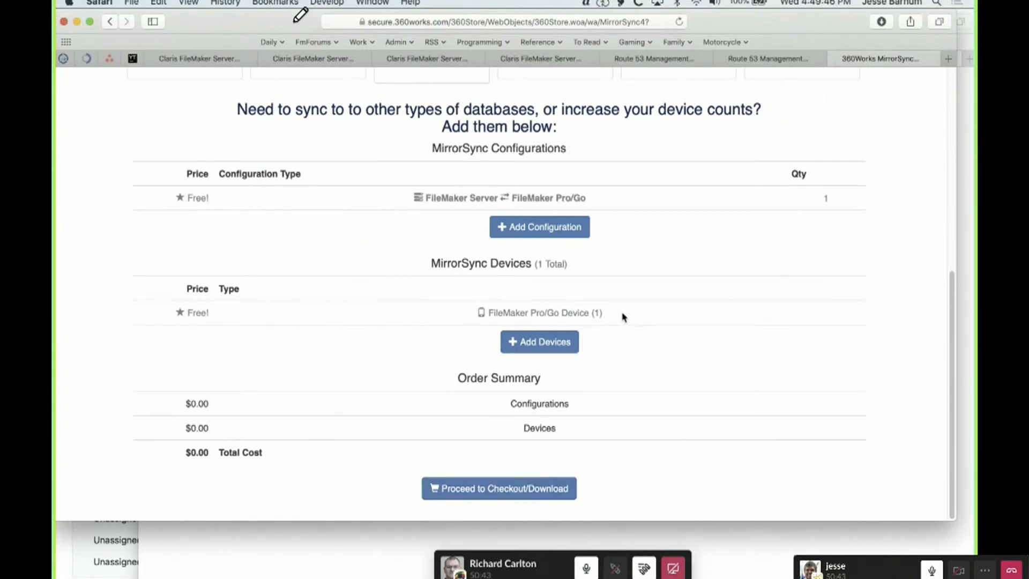
Add 4 extra FileMaker Pro/Go devices to the MirrorSync order
click(535, 344)
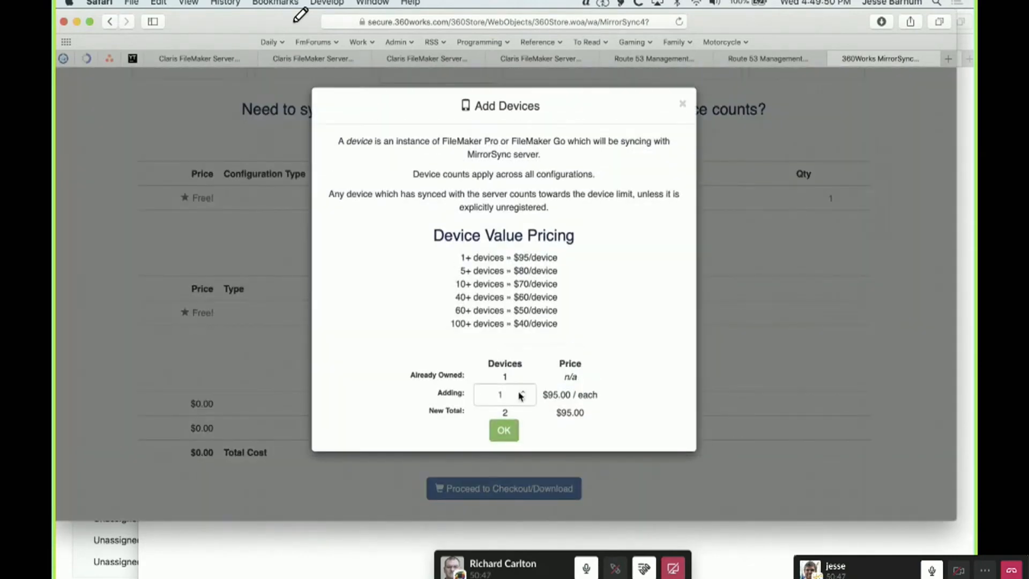
click(522, 392)
click(521, 392)
click(521, 392)
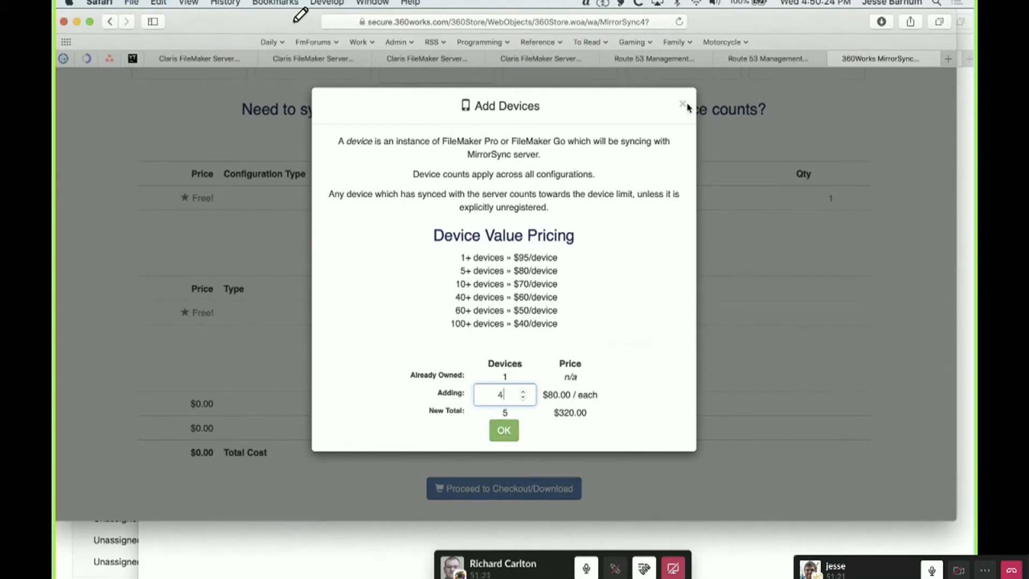
click(503, 432)
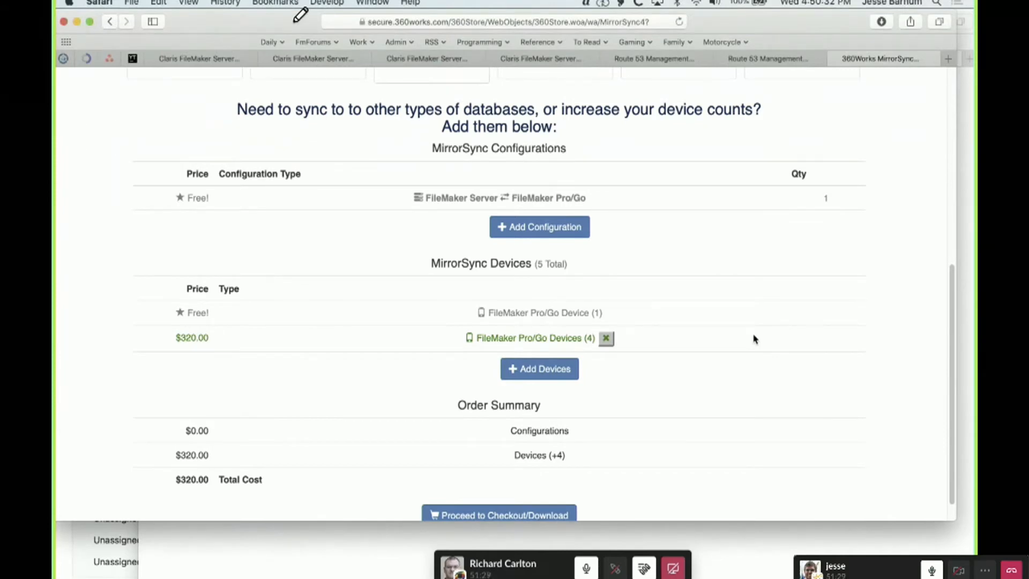
Remove the bundle of 4 FileMaker Pro/Go devices from the order and confirm the removal
scroll(754, 339, down, 1)
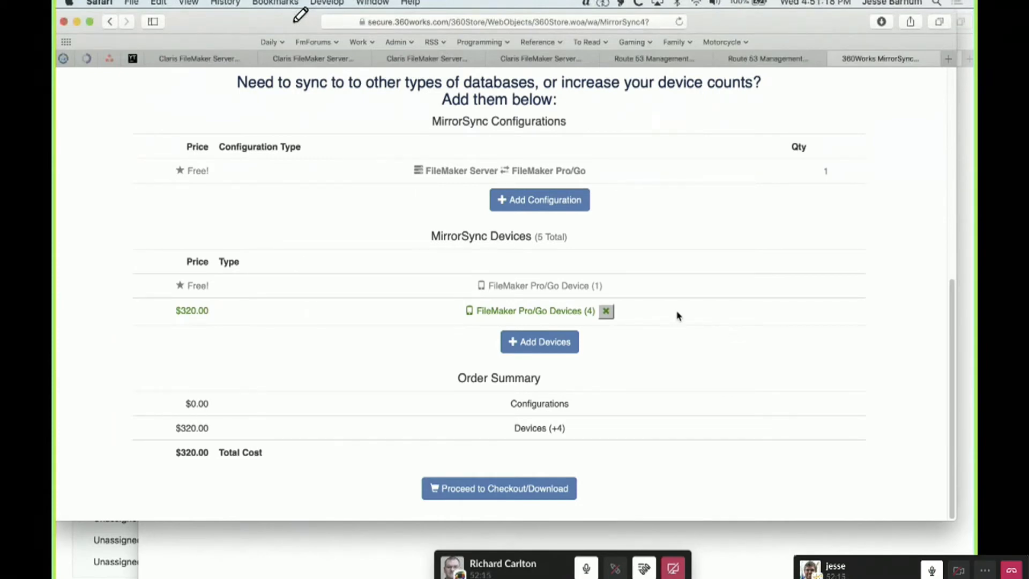
click(606, 313)
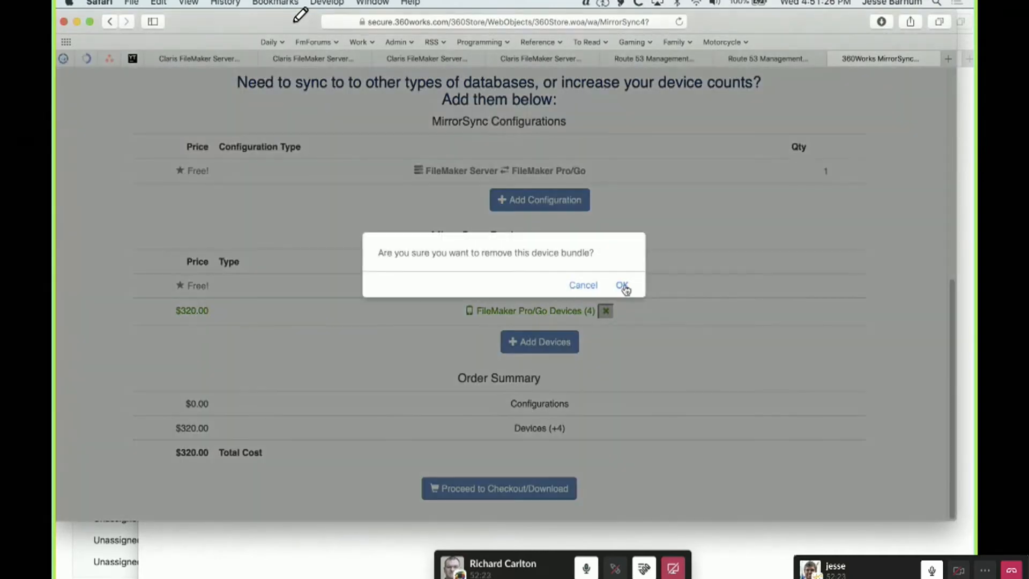
click(622, 285)
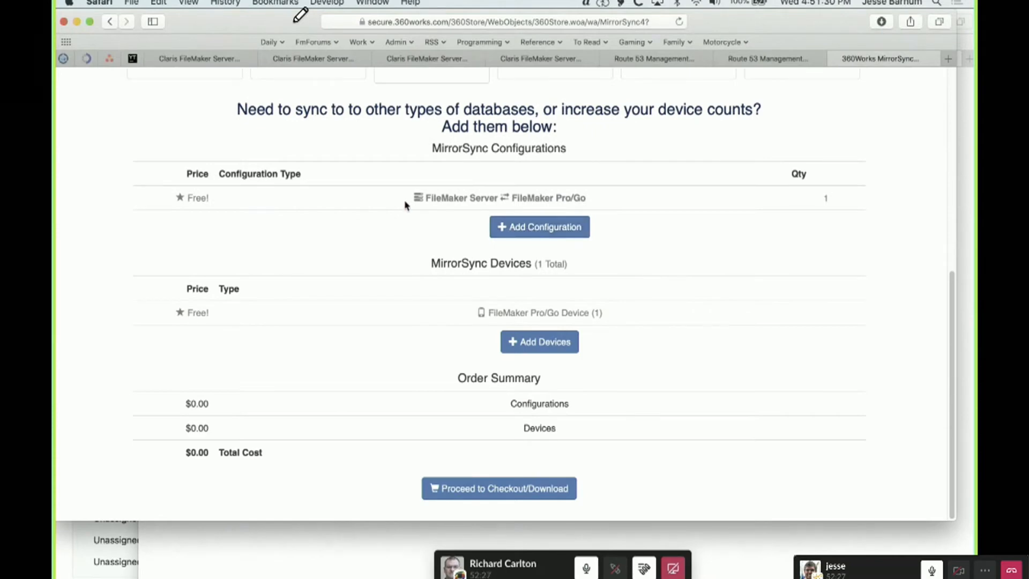
Start adding a configuration that syncs FileMaker Server with FileMaker Server and check its price
click(543, 231)
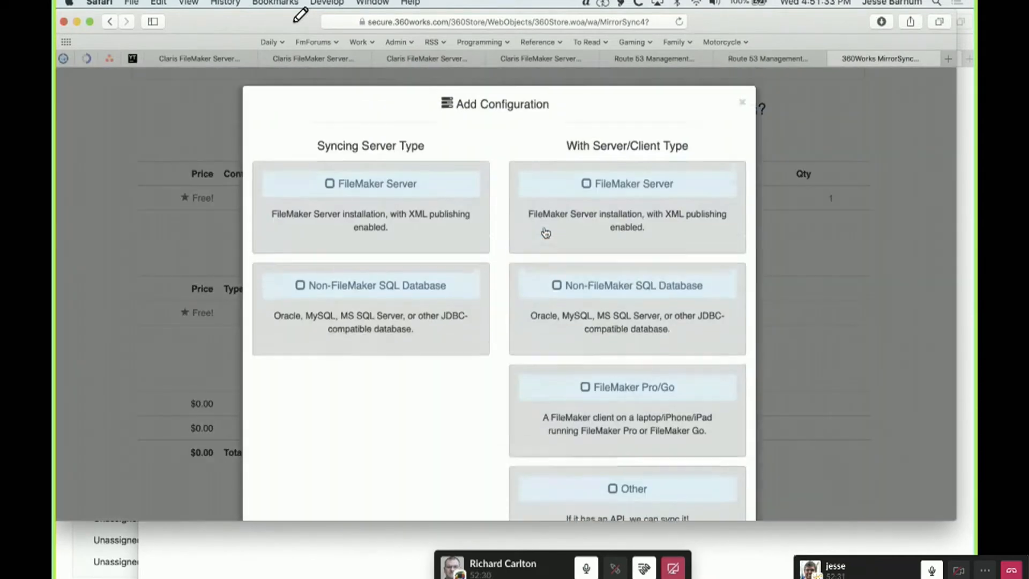
click(331, 187)
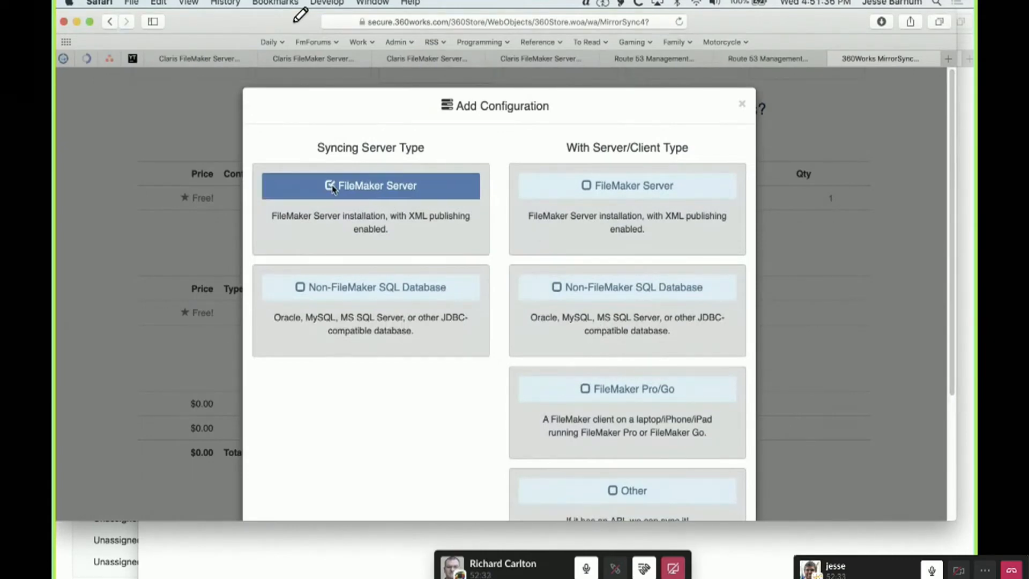
click(588, 186)
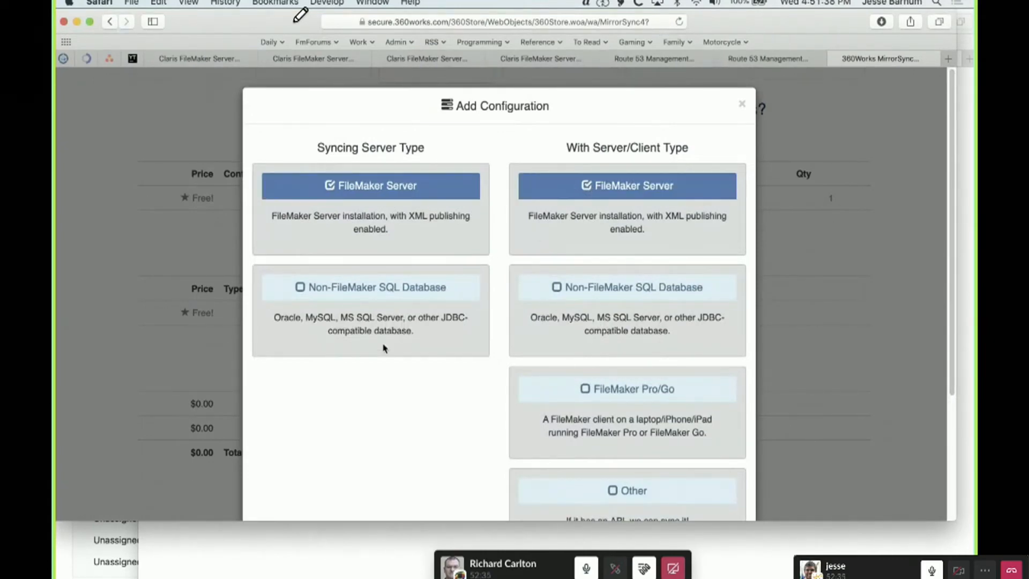
scroll(381, 348, down, 5)
scroll(563, 382, up, 3)
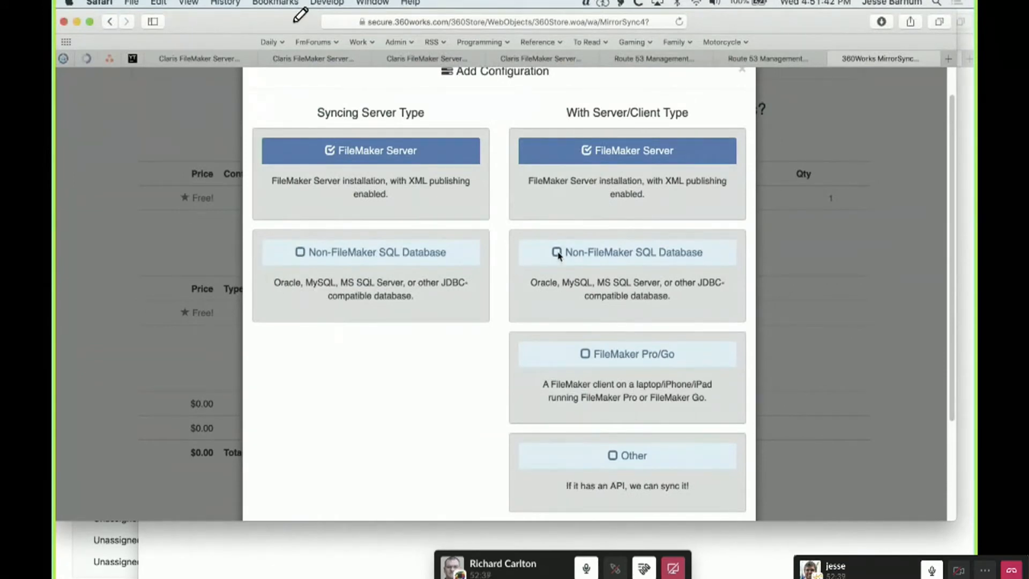
scroll(388, 403, down, 5)
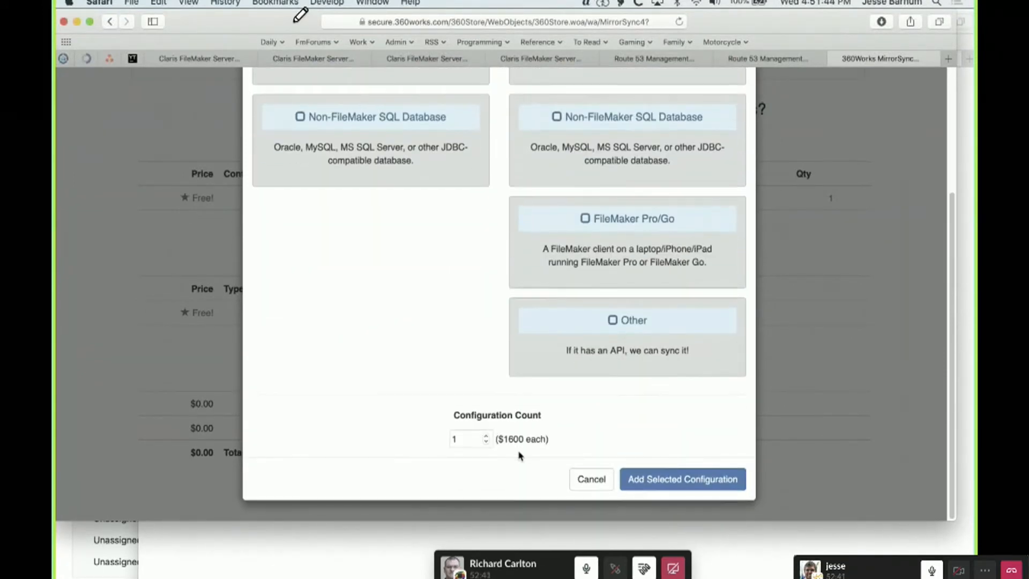
Change the syncing server type to Non-FileMaker SQL Database and check the configuration price
scroll(459, 323, up, 2)
scroll(459, 324, up, 3)
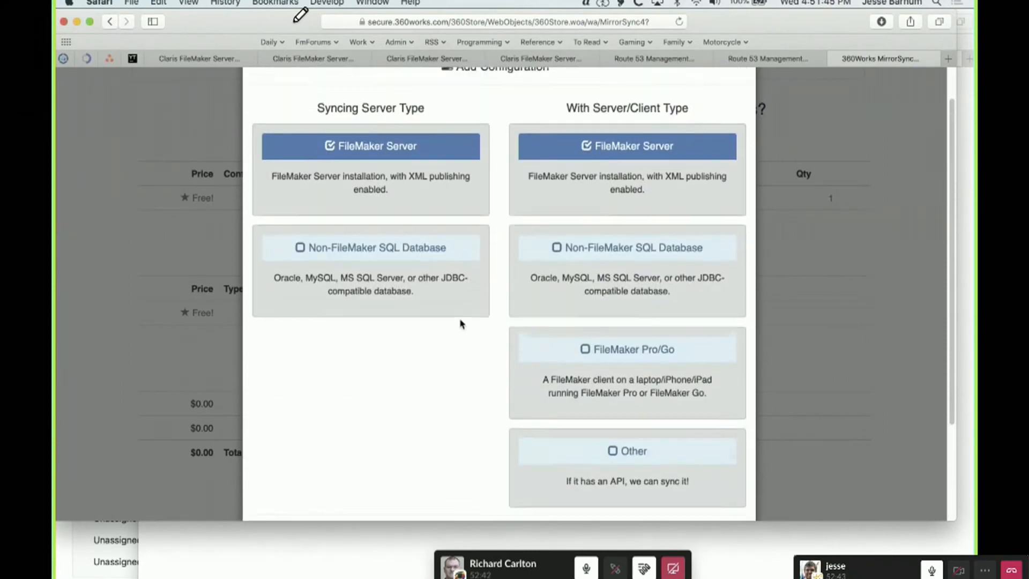
click(304, 270)
scroll(358, 443, down, 1)
scroll(358, 443, down, 4)
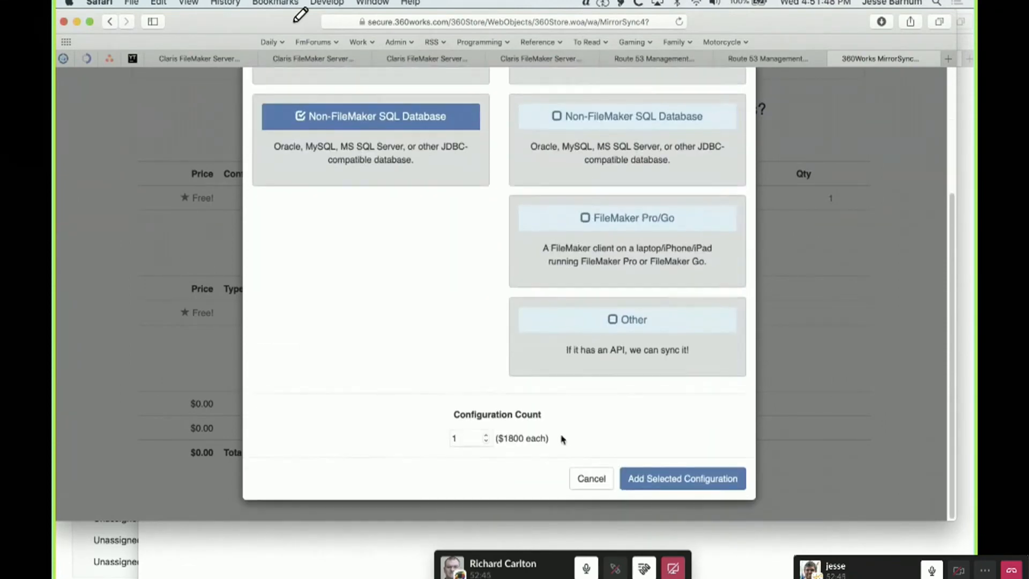
Set the syncing server type to FileMaker Server, pair it with Non-FileMaker SQL Database, and check the price
scroll(406, 225, up, 5)
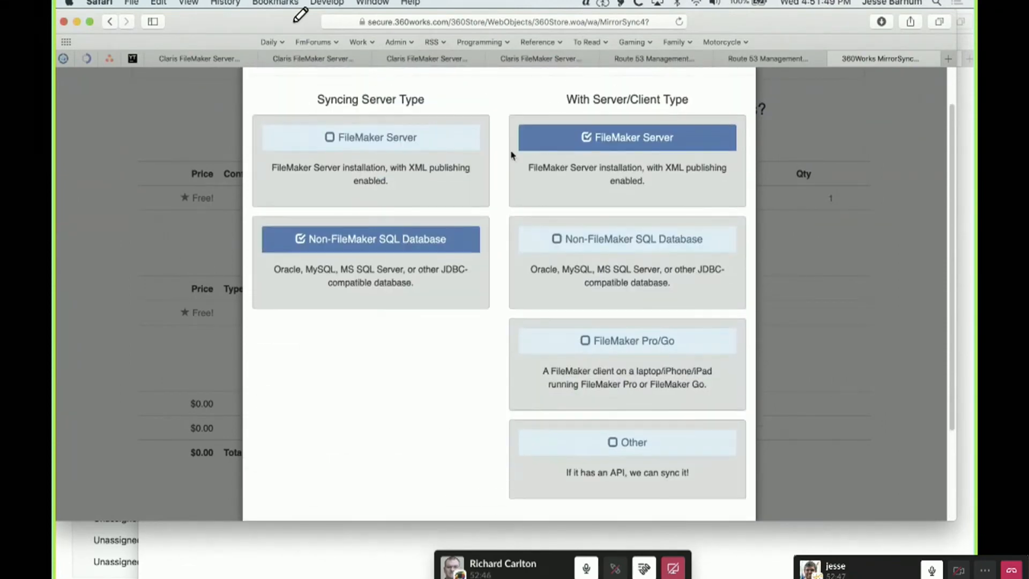
click(329, 137)
click(557, 238)
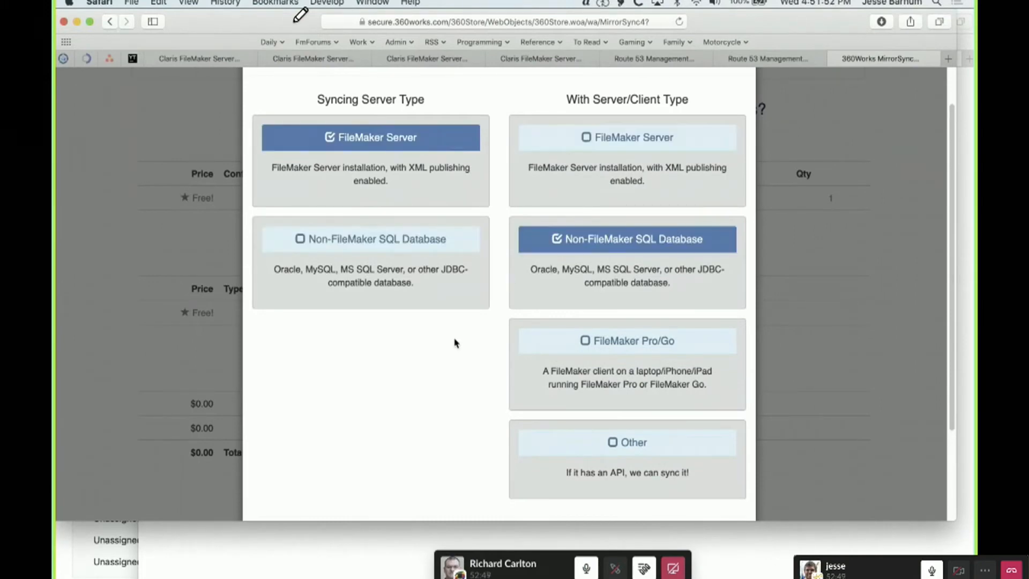
scroll(455, 340, down, 5)
Change the paired server/client type to FileMaker Pro/Go and check the single and unlimited configuration prices
scroll(455, 340, up, 4)
scroll(455, 343, up, 2)
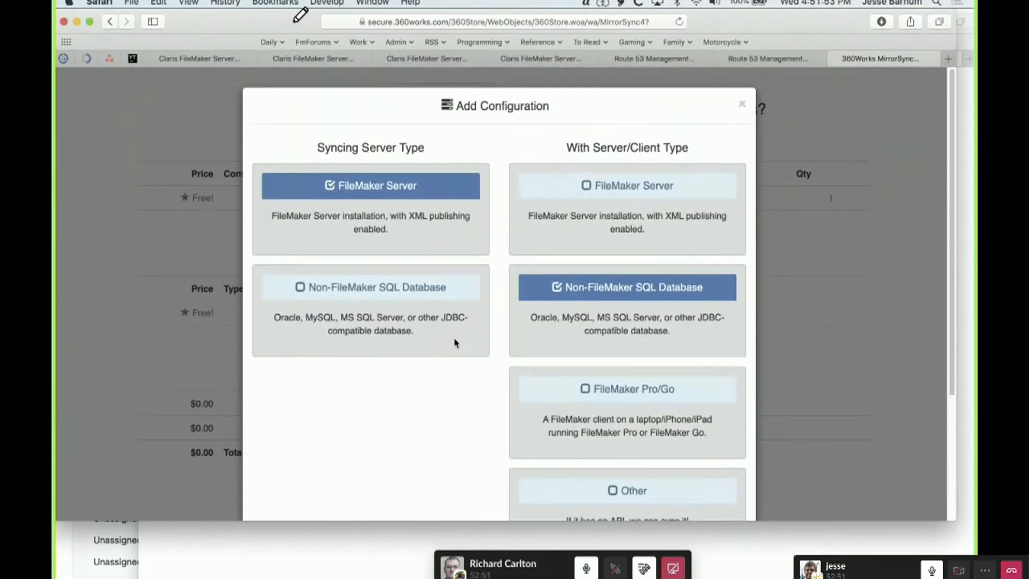
click(585, 389)
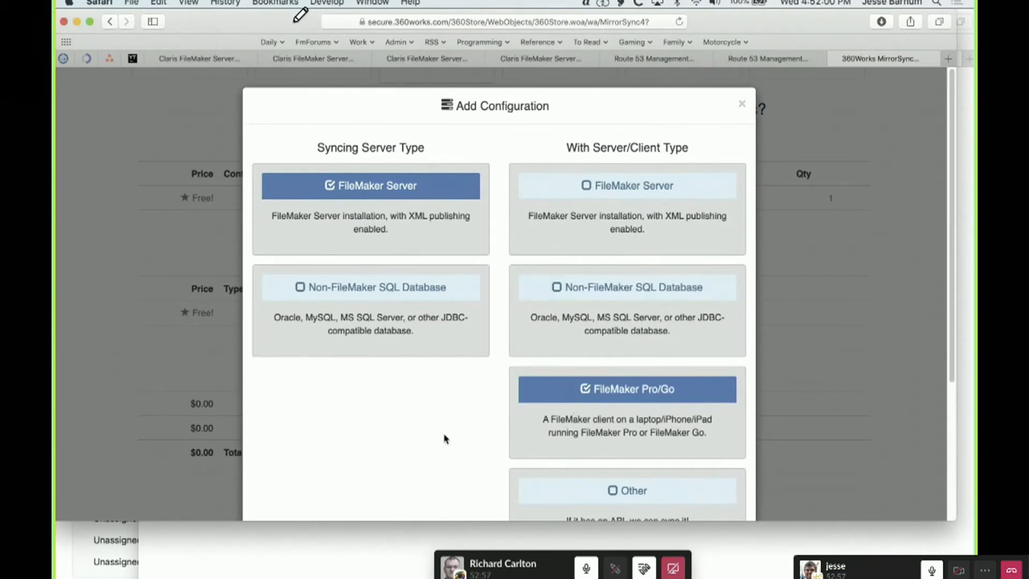
scroll(444, 436, down, 5)
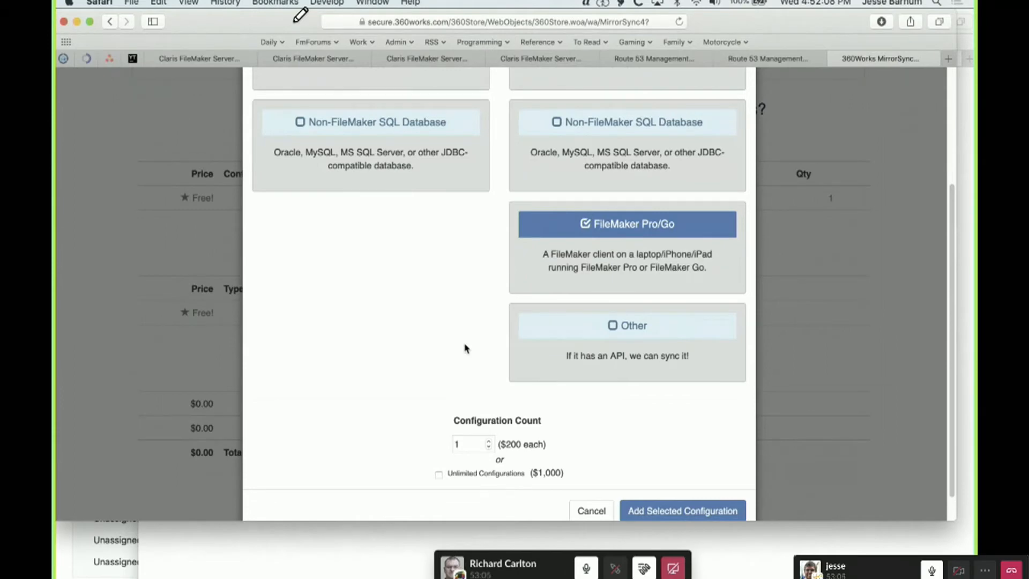
Set the paired type to FileMaker Server, add 1 such configuration to the order, and review the order summary
scroll(465, 349, up, 5)
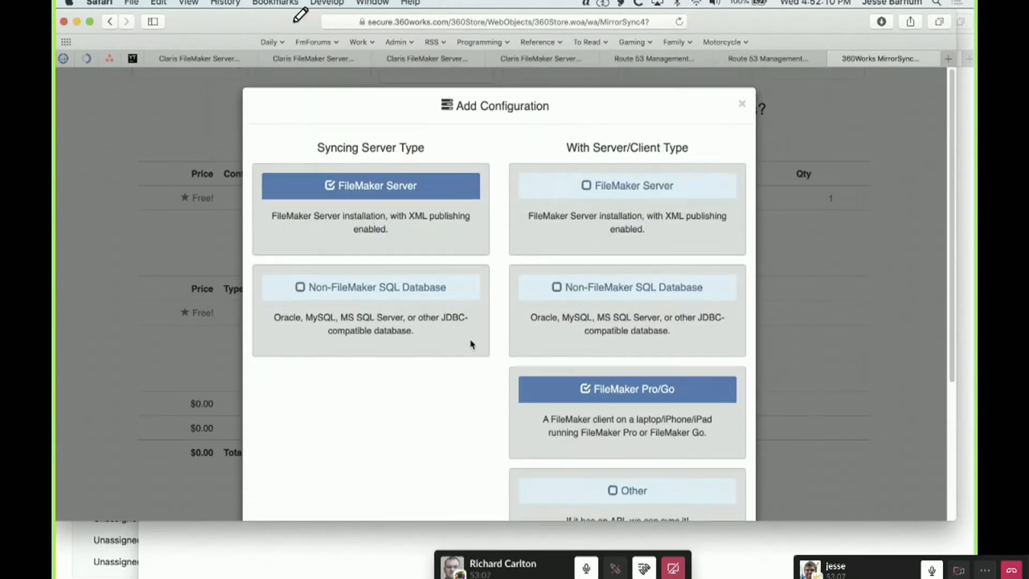
click(591, 189)
scroll(414, 470, down, 5)
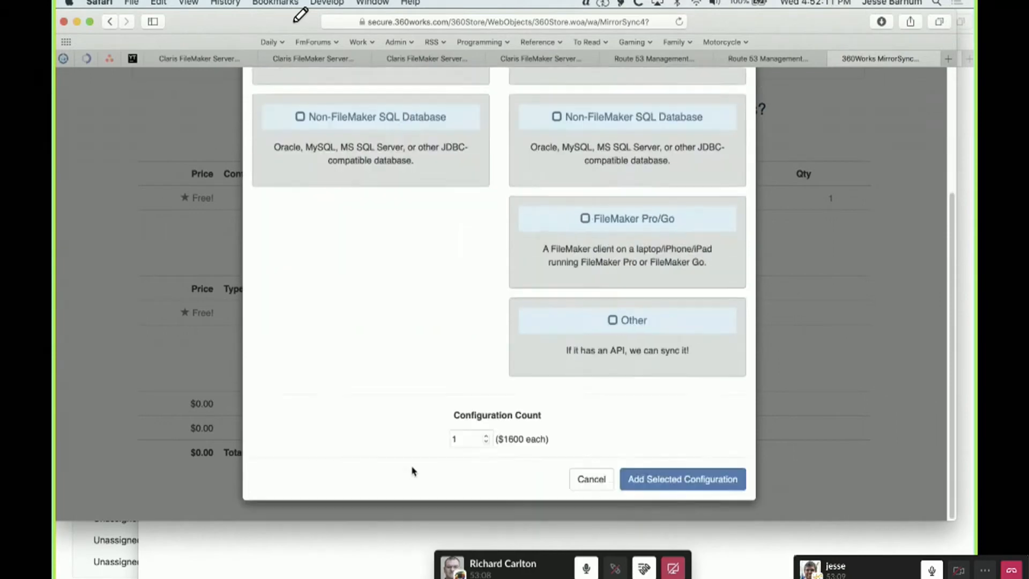
click(668, 480)
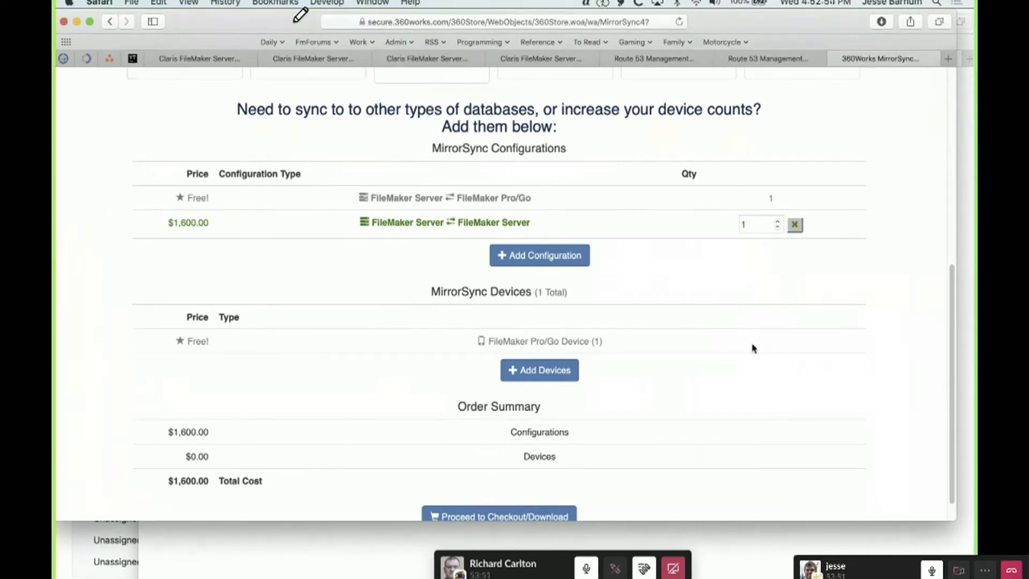
scroll(847, 387, down, 2)
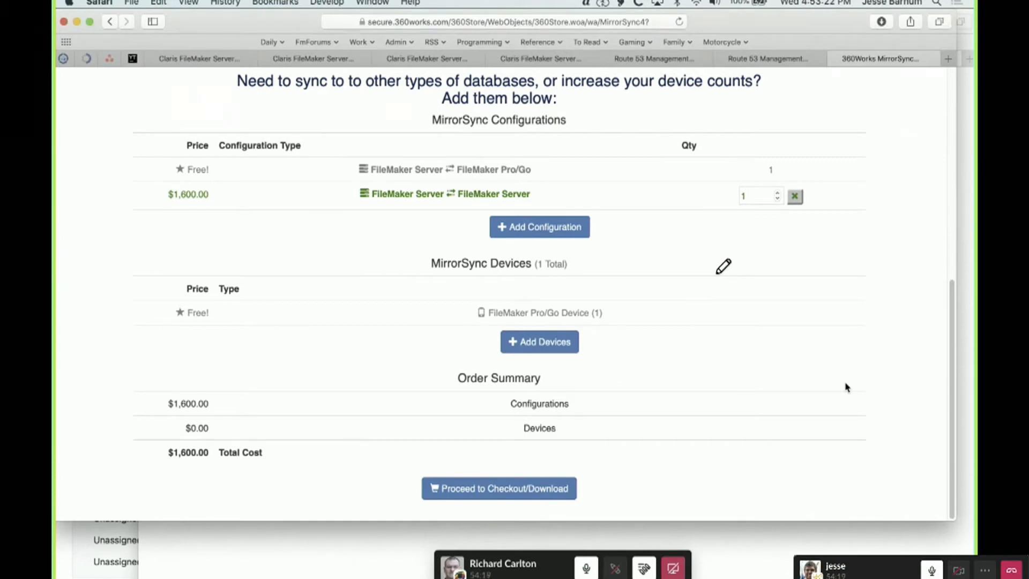
Switch to the MirrorSync Config Client and shift its window slightly to show the FMSP configuration
key(ctrl+Right)
click(477, 42)
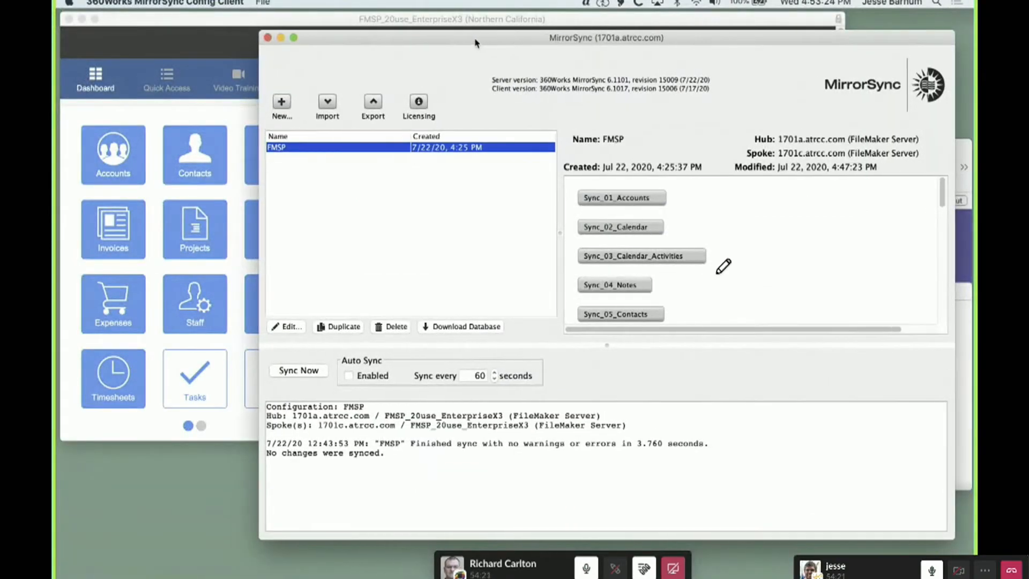
drag(474, 43, 466, 42)
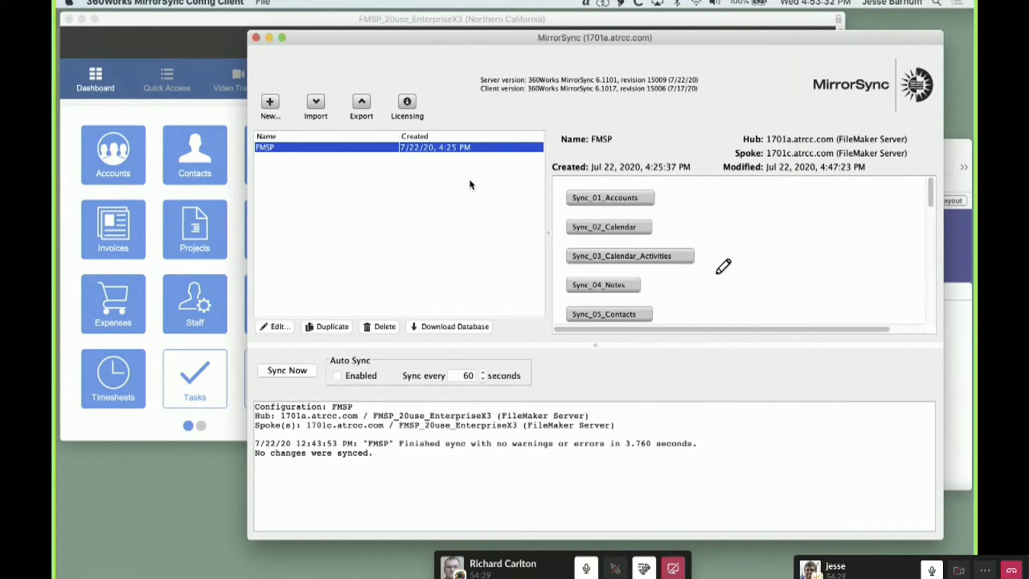
Return to Safari, sign in to the 1701c.atrcc.com FileMaker Server Admin Console with the saved admin password, and view its databases
key(super+Tab)
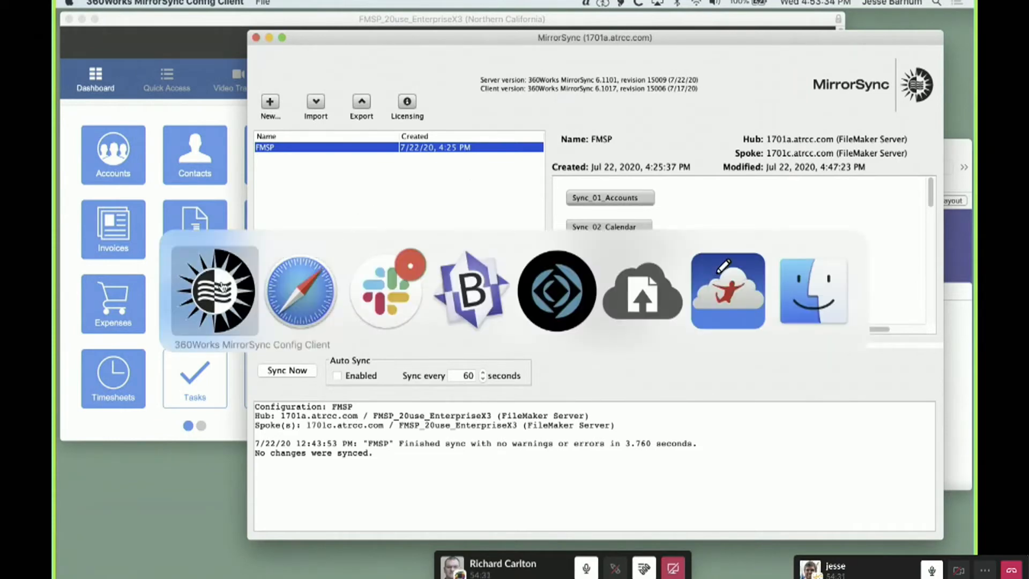
key(super+Tab)
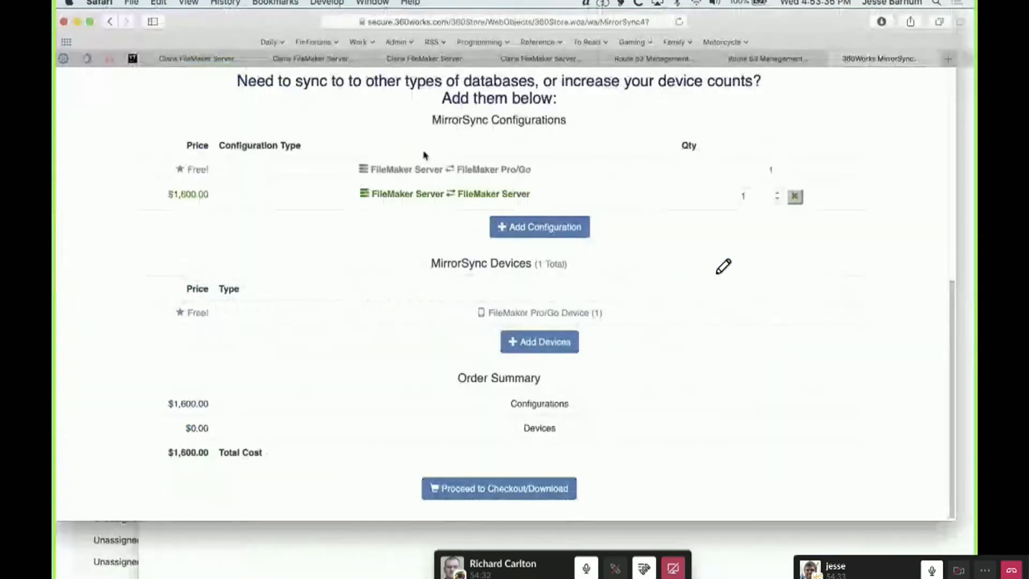
click(427, 59)
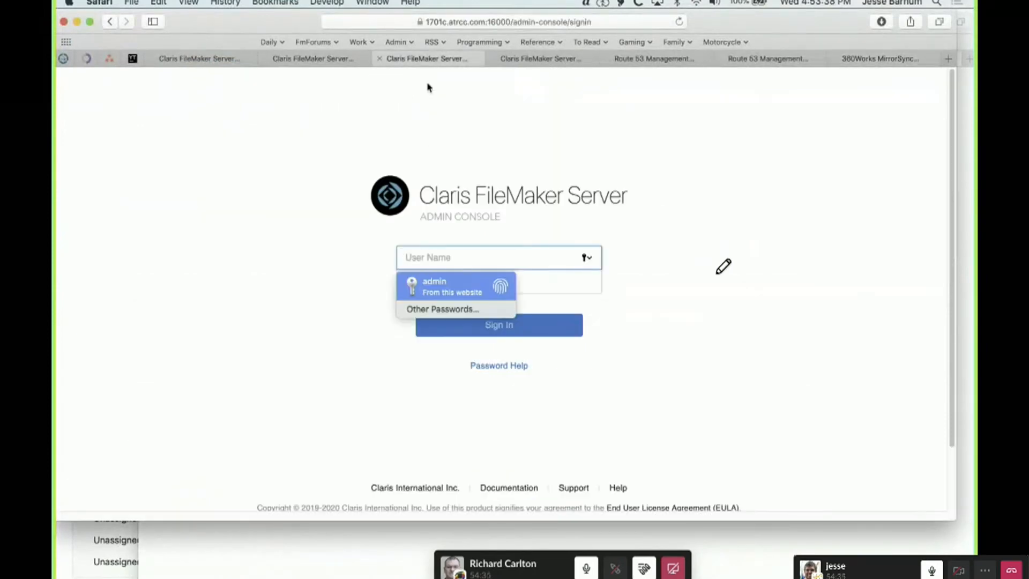
key(Return)
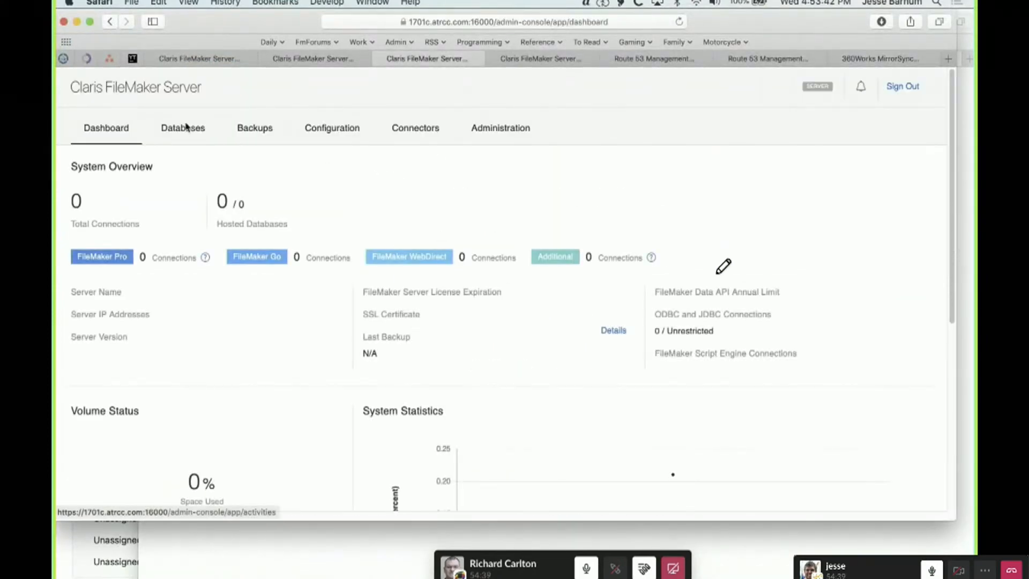
click(186, 127)
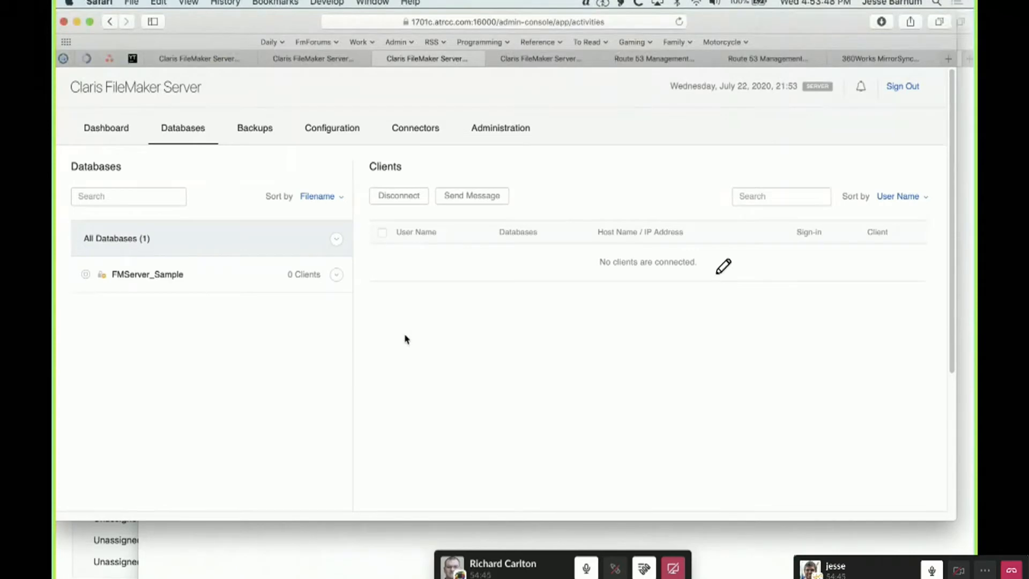
Review the FMSP configuration in the MirrorSync Config Client, and compare the databases hosted on 1701a.atrcc.com and 1701c.atrcc.com in Safari
key(super+Tab)
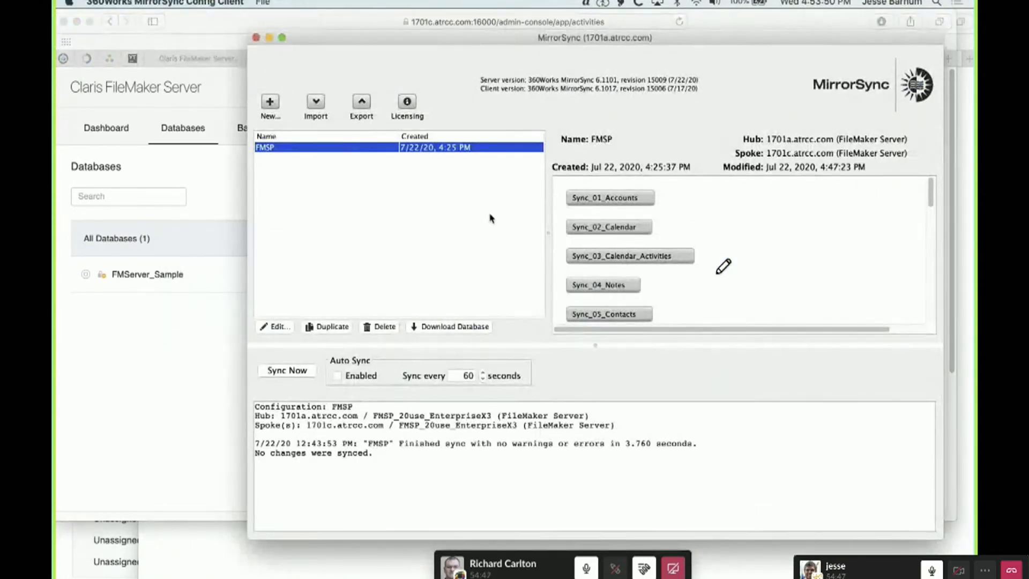
drag(372, 43, 395, 49)
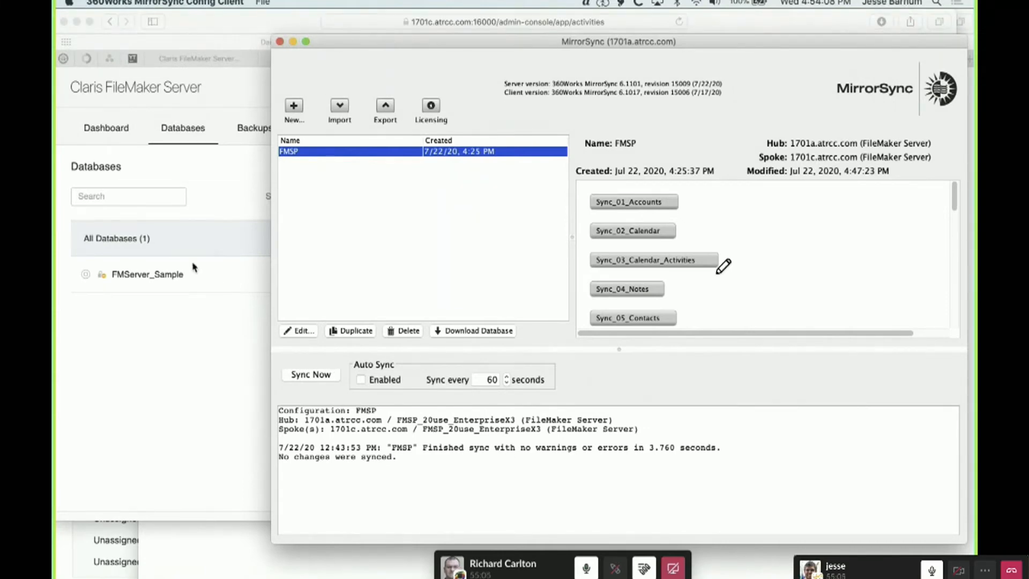
click(215, 27)
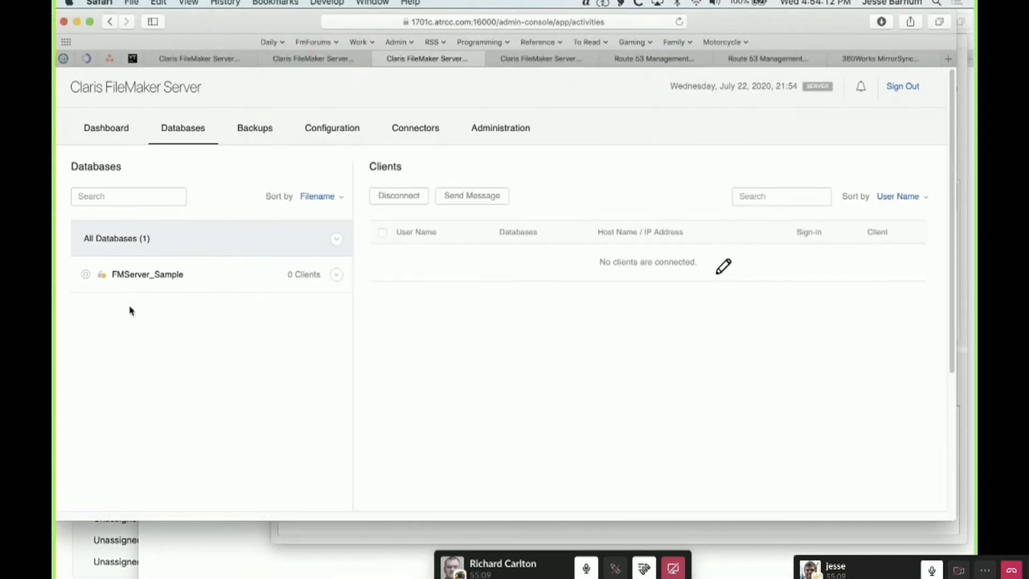
click(208, 60)
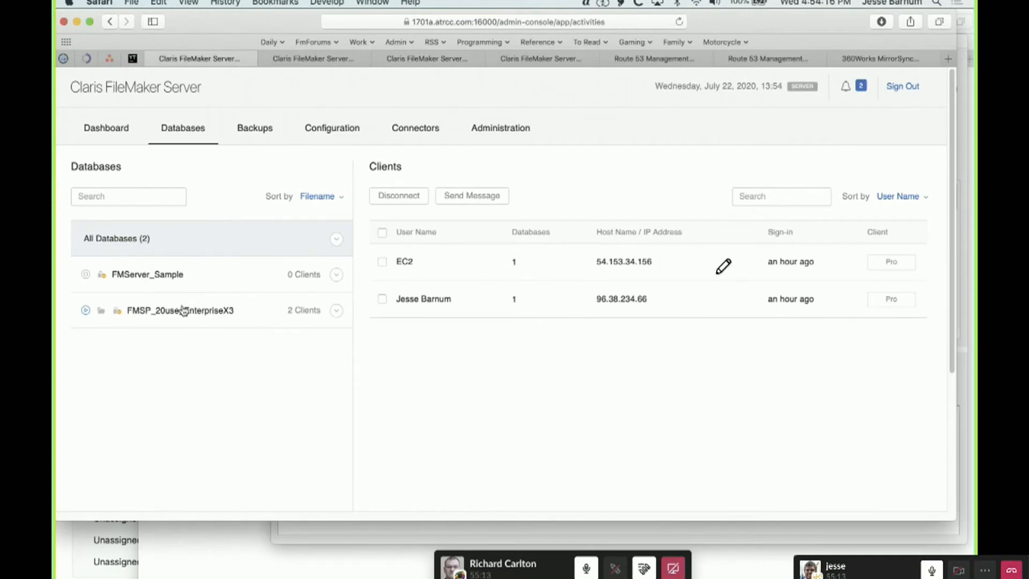
click(435, 59)
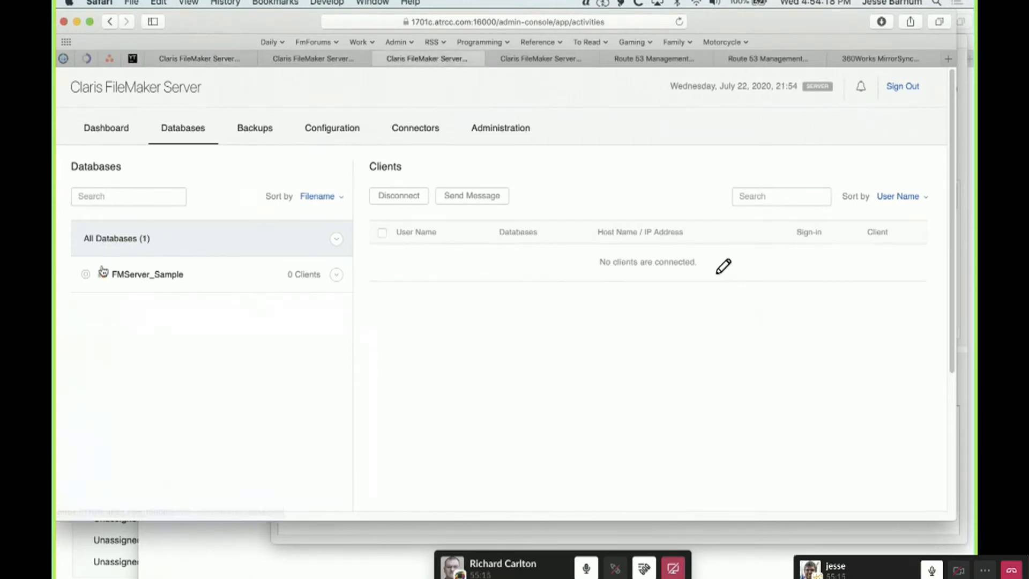
Switch back to the MirrorSync Config Client, shift its window slightly, and start an immediate sync of the FMSP configuration
click(478, 533)
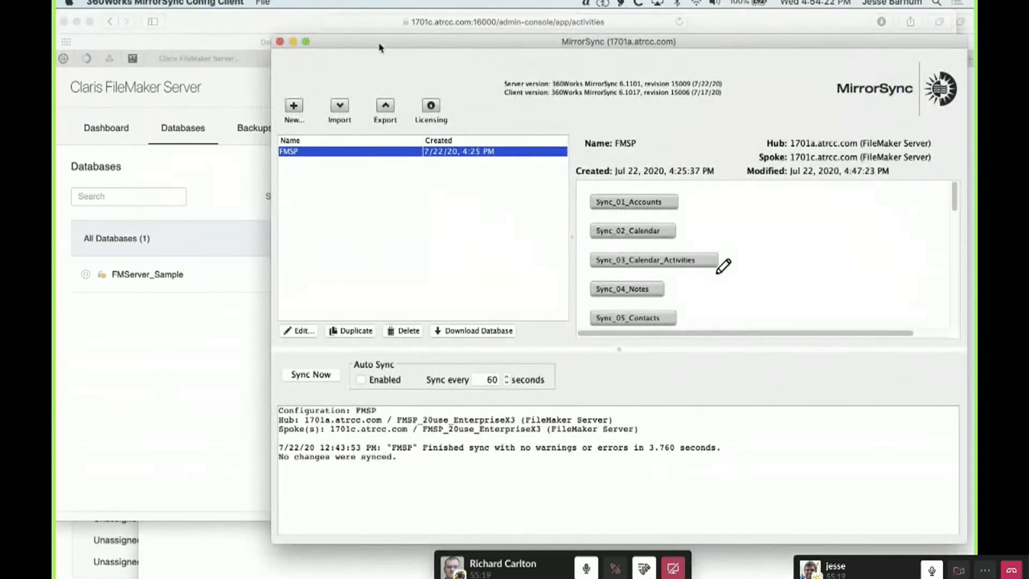
drag(381, 47, 380, 52)
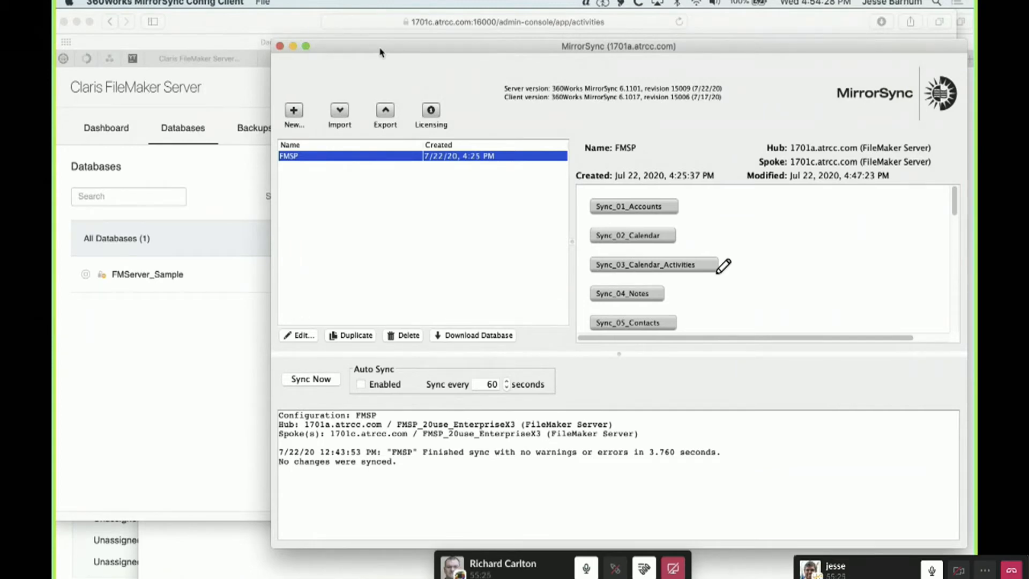
click(323, 381)
click(313, 382)
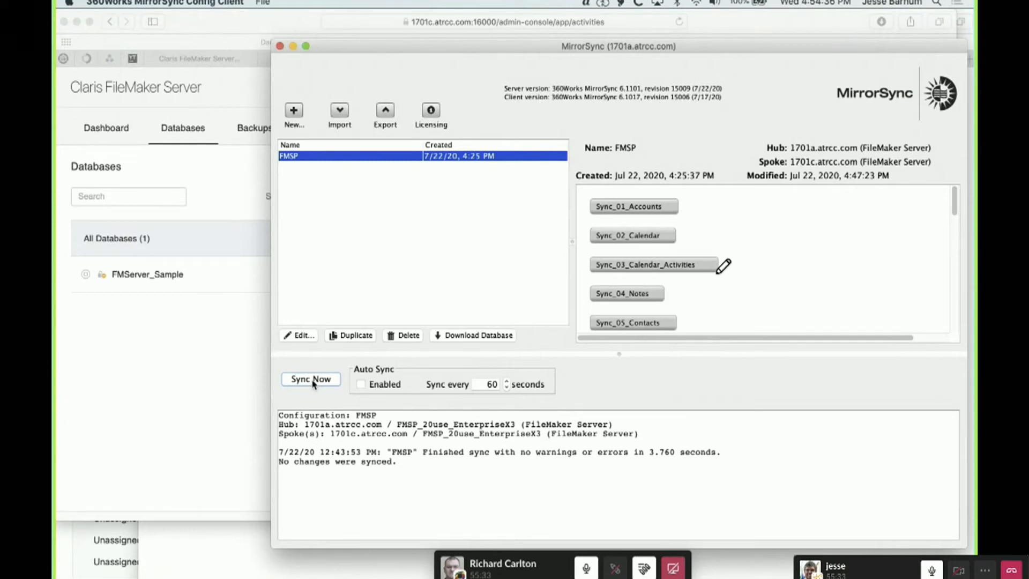
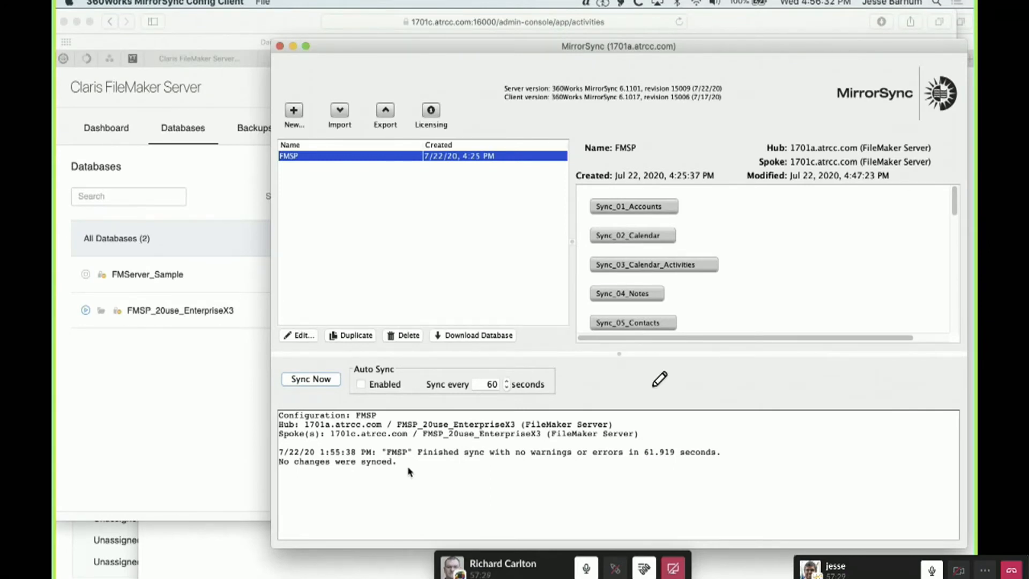
Run an immediate FMSP sync, set the auto sync interval to 5 seconds and enable auto sync
click(310, 379)
double_click(473, 383)
text(5)
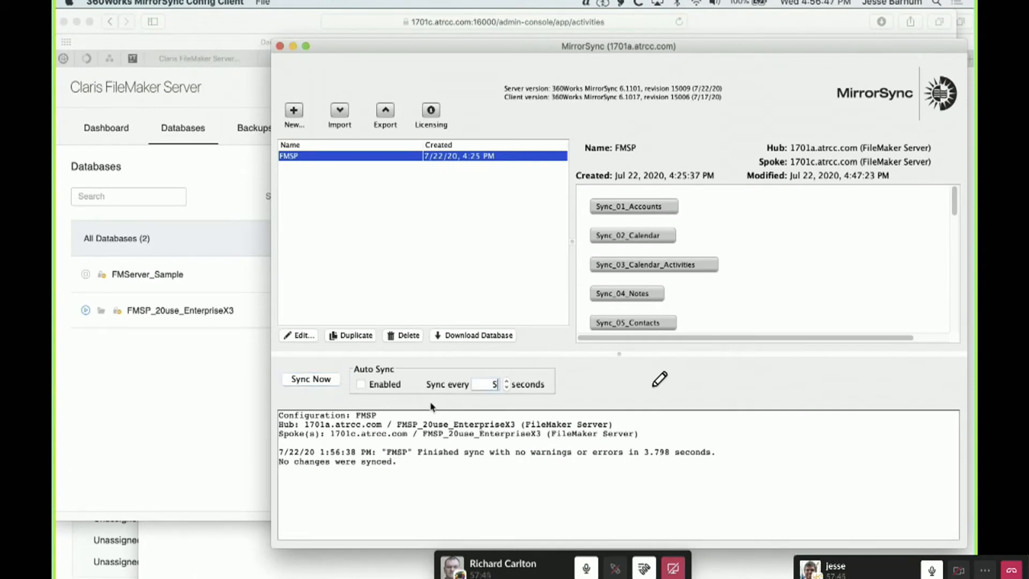
click(361, 383)
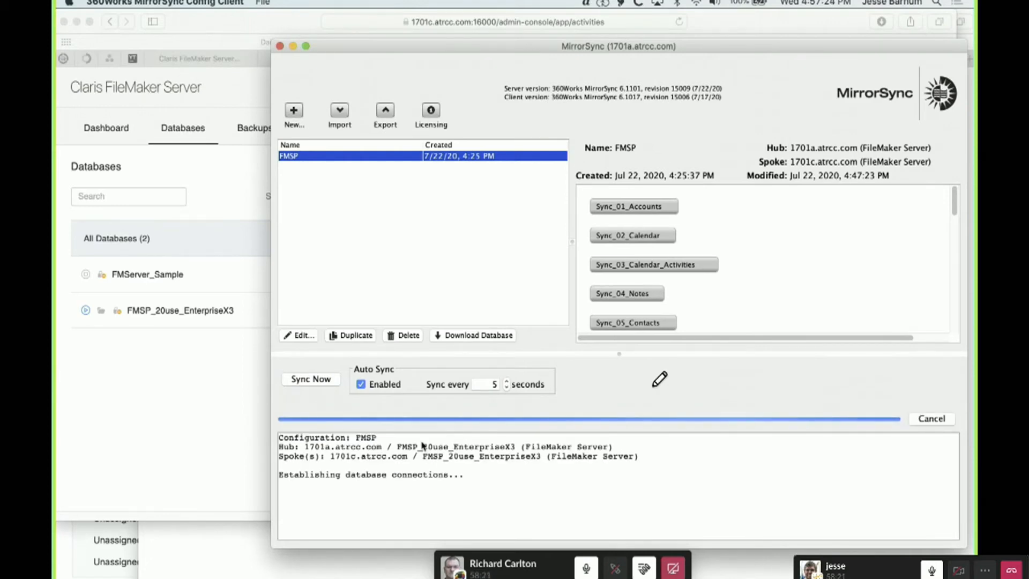
Switch to FileMaker Pro and reposition the FMSP_20use_EnterpriseX3 (Northern California) dashboard window
key(super+Tab)
key(super+Tab)
key(super+Tab)
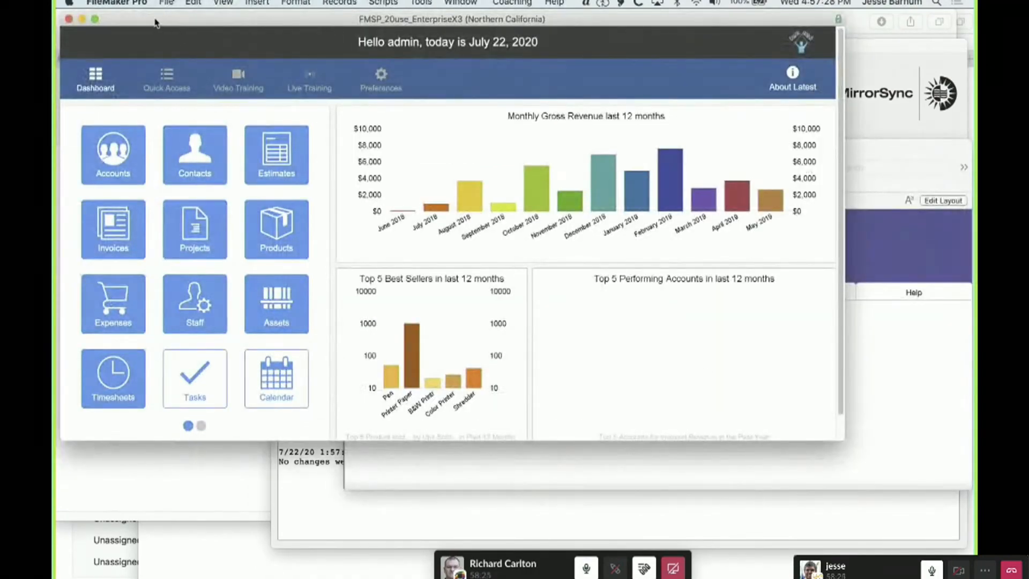
drag(155, 23, 254, 35)
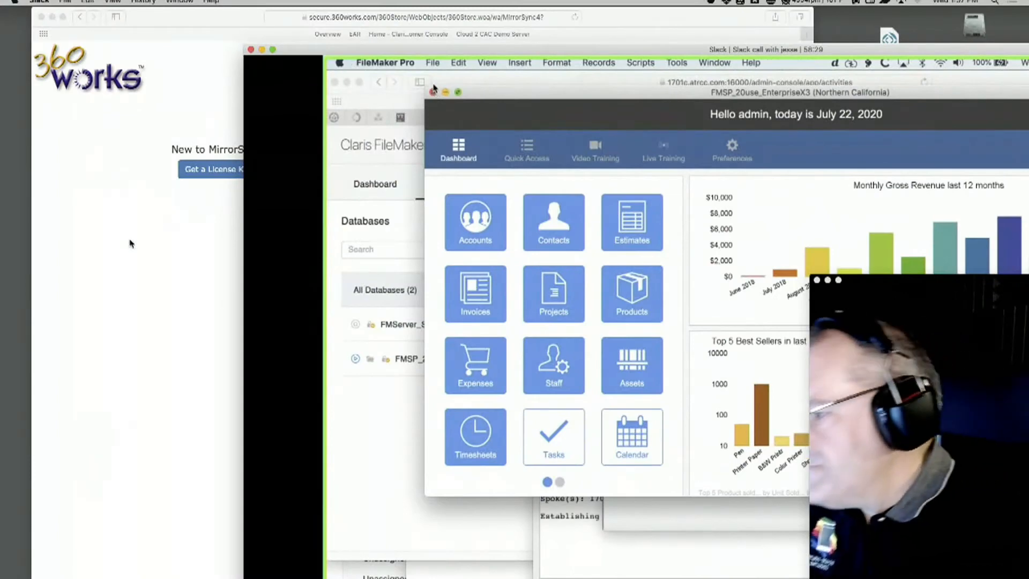
Close the 360Works page in Safari, switch to the local FileMaker Pro and sign out of the Claris ID account
click(129, 244)
key(super+w)
mouse_move(2, 256)
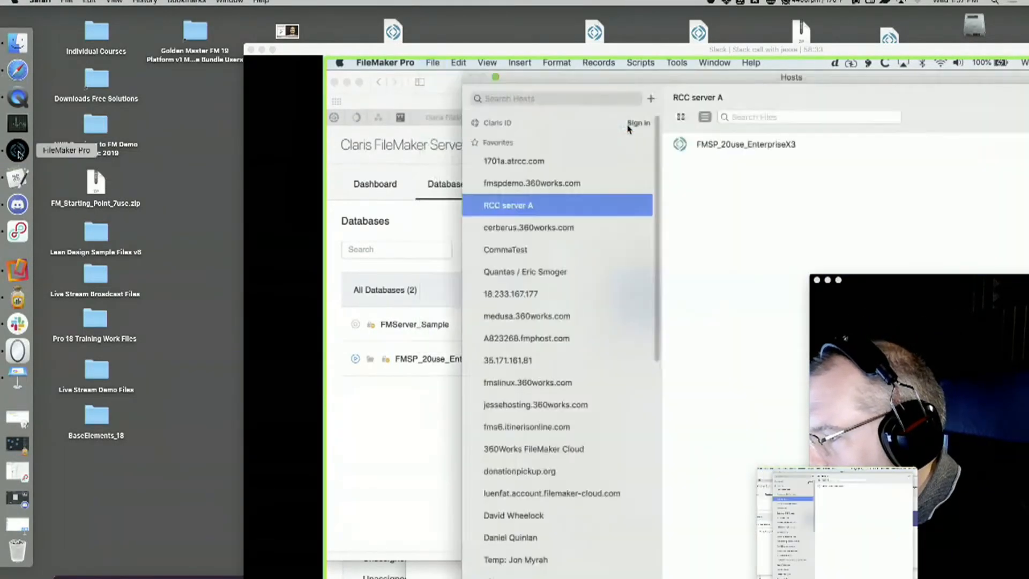
click(18, 150)
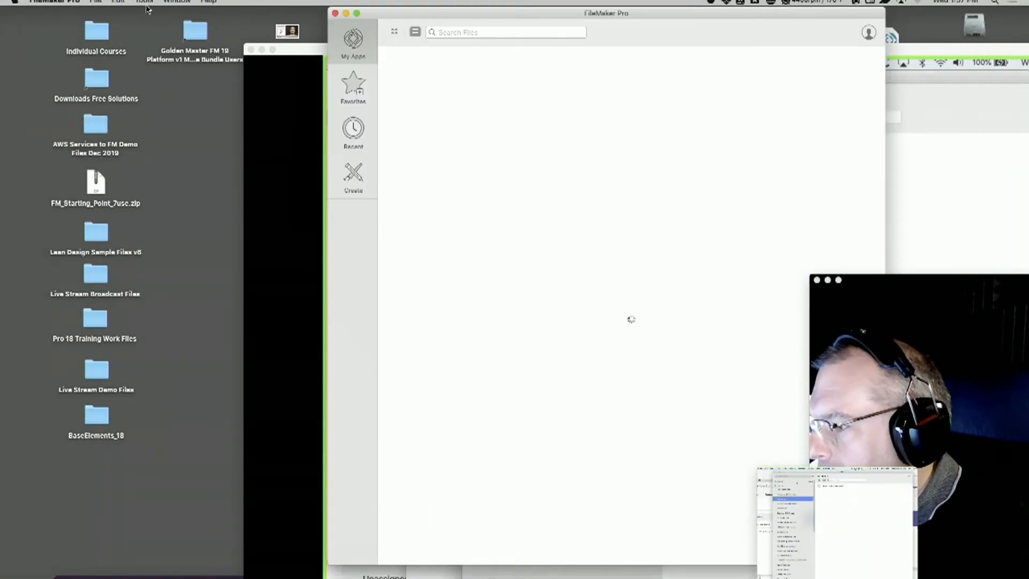
click(867, 33)
click(825, 114)
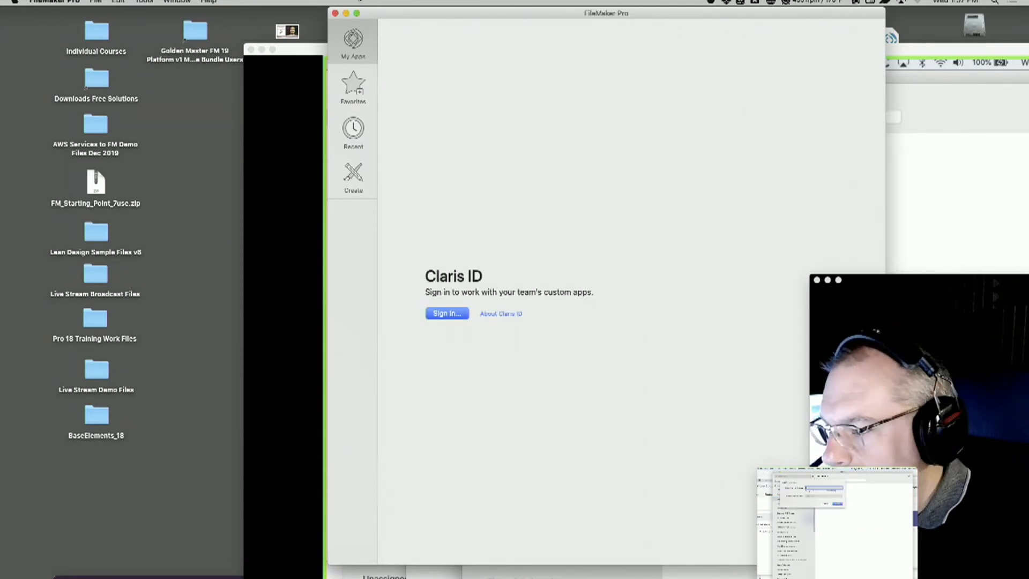
Open the recent file FMSP_20use_EnterpriseX3 (Northern California) and go to its Contacts module
drag(378, 15, 217, 19)
click(95, 1)
mouse_move(126, 52)
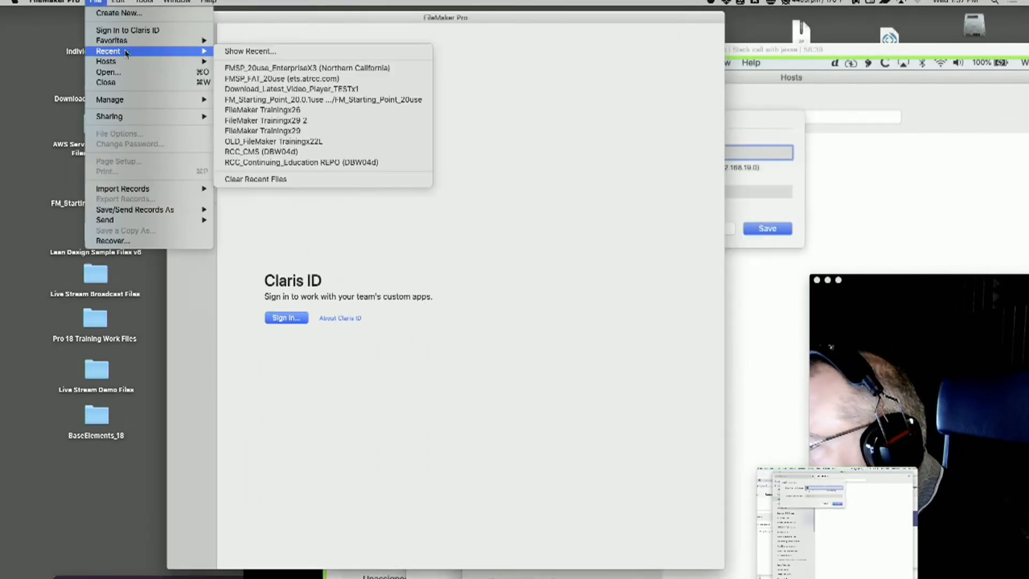
click(281, 68)
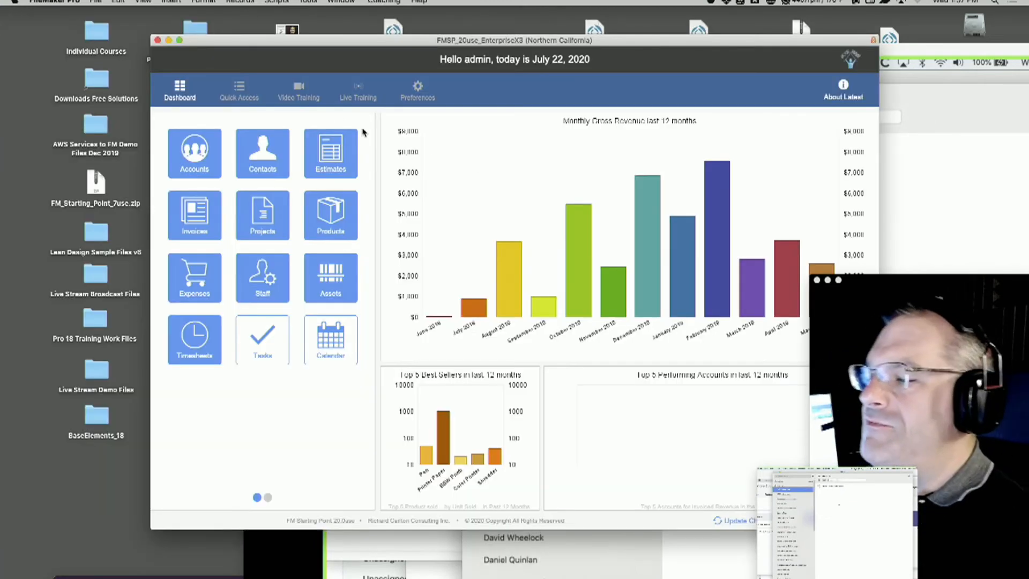
click(266, 152)
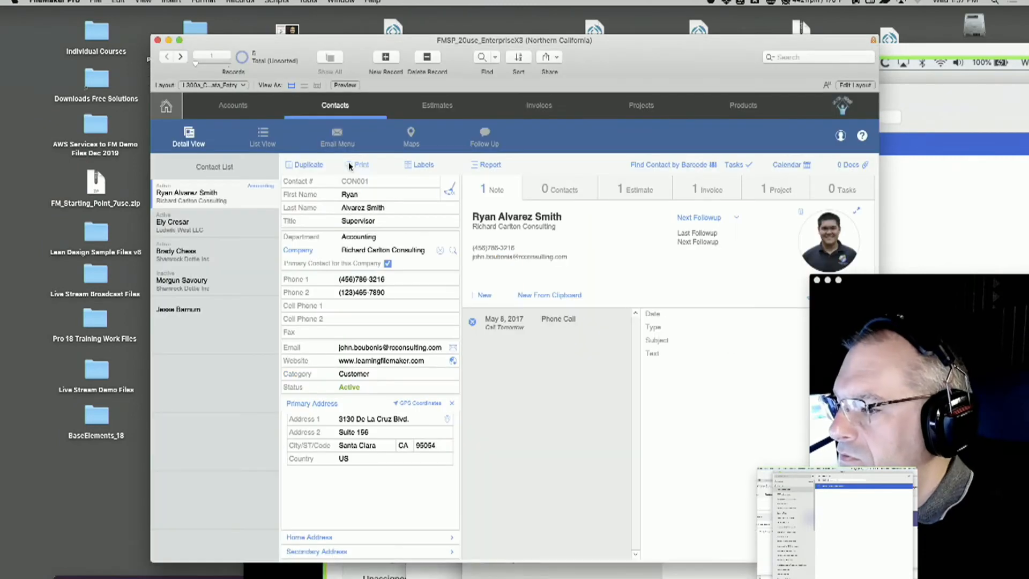
Try to find a contact by partial first and last name
key(super+f)
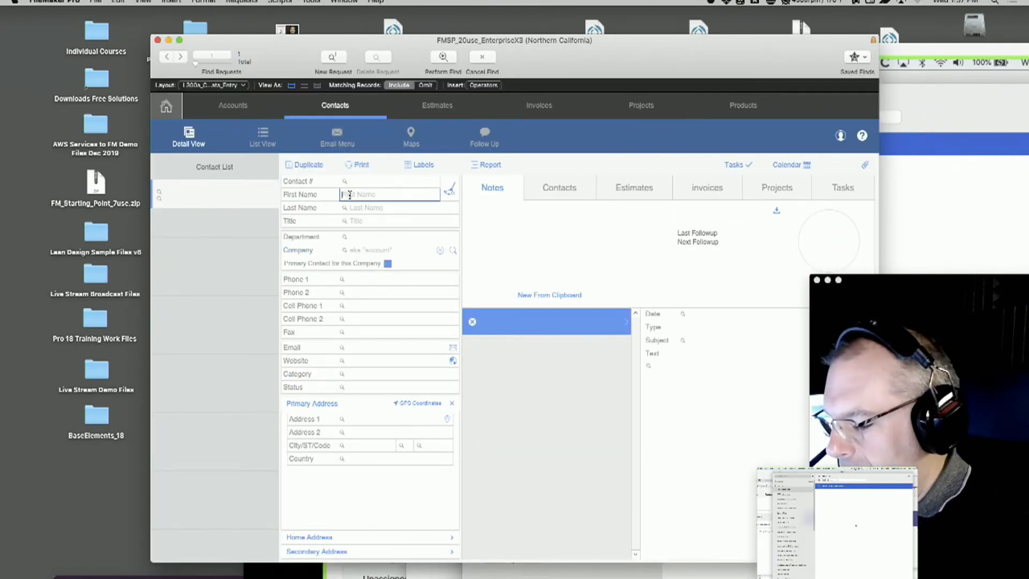
text(al)
key(Tab)
text(fe)
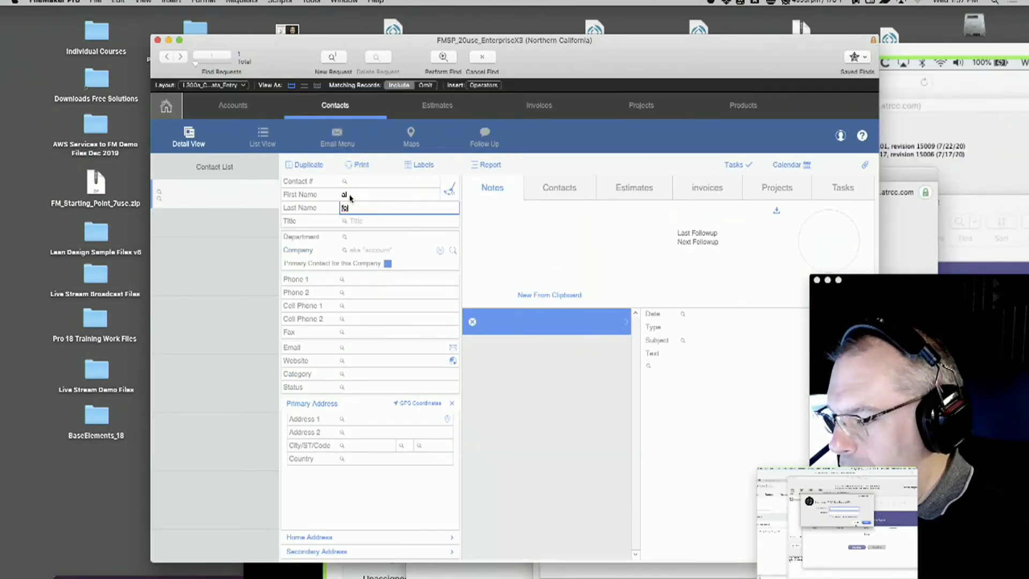
key(Return)
click(355, 200)
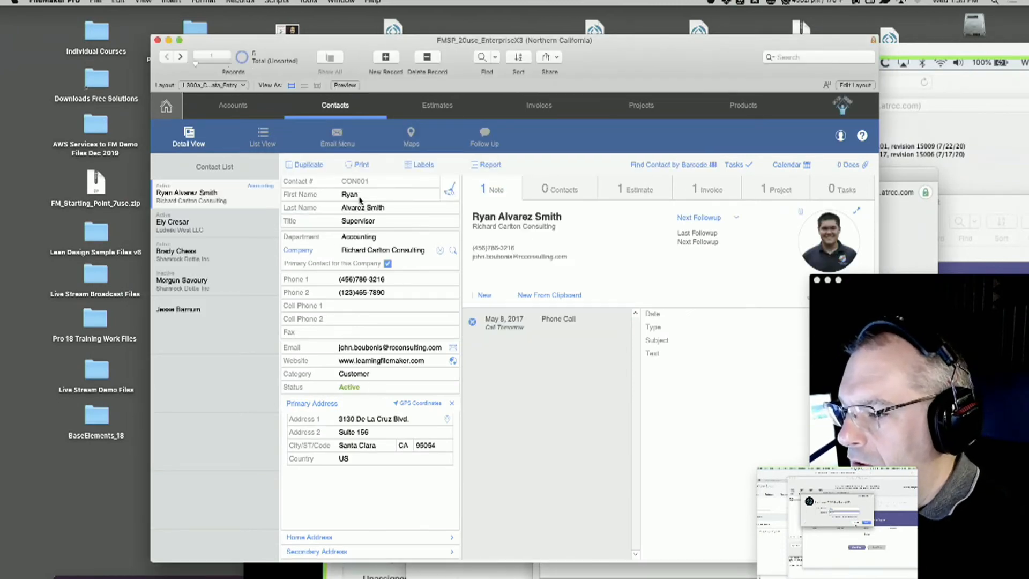
Go to the last contact record, place the Northern California window beside the Slack call window, and close the webcam window
drag(328, 48, 312, 35)
drag(180, 49, 250, 57)
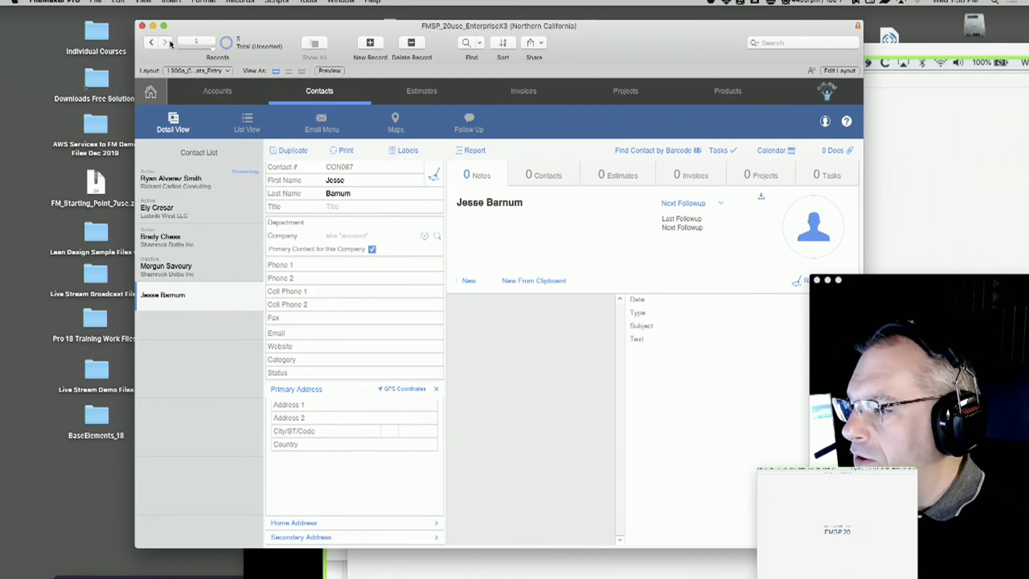
drag(594, 45, 551, 7)
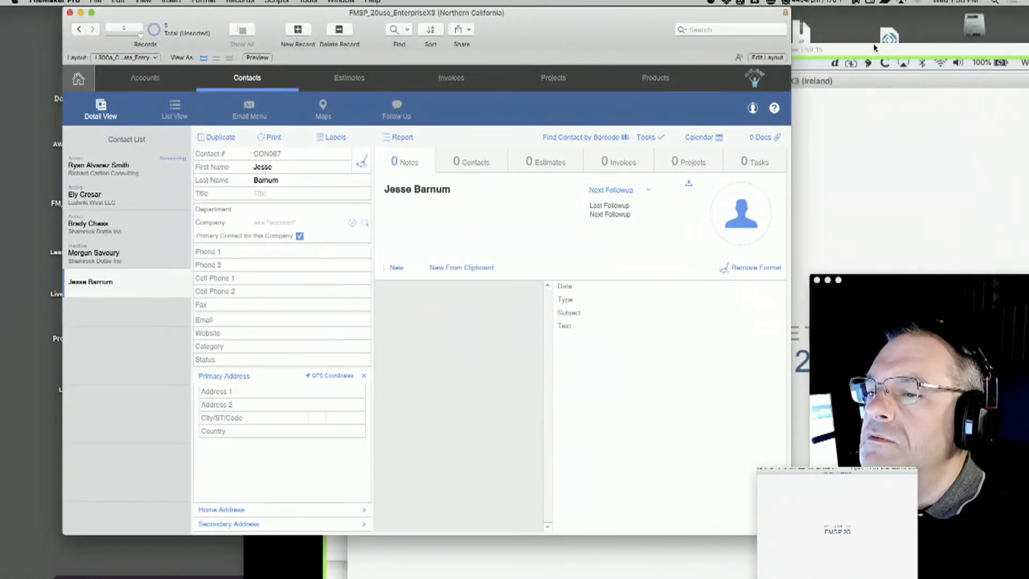
drag(871, 48, 1028, 6)
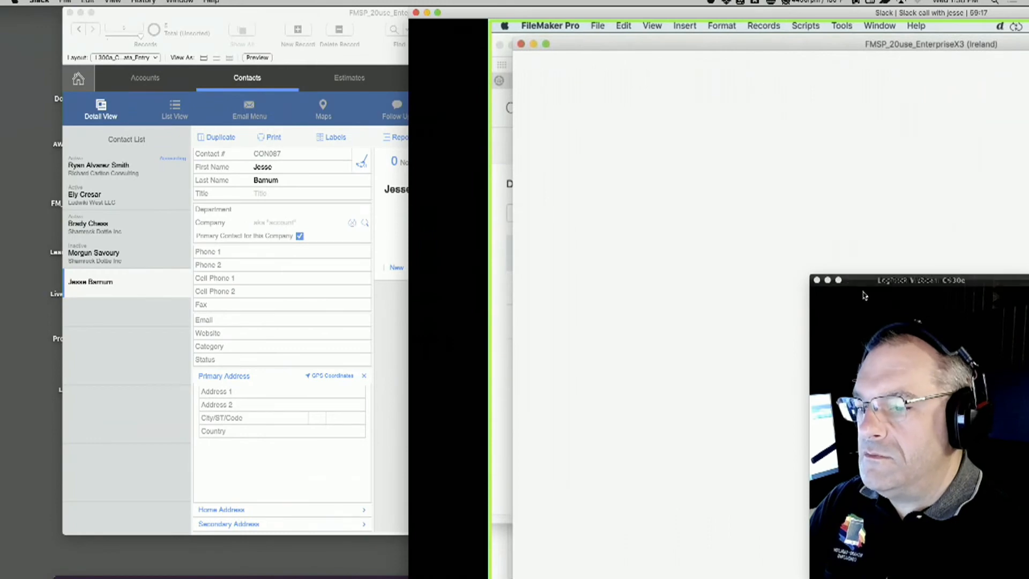
click(817, 280)
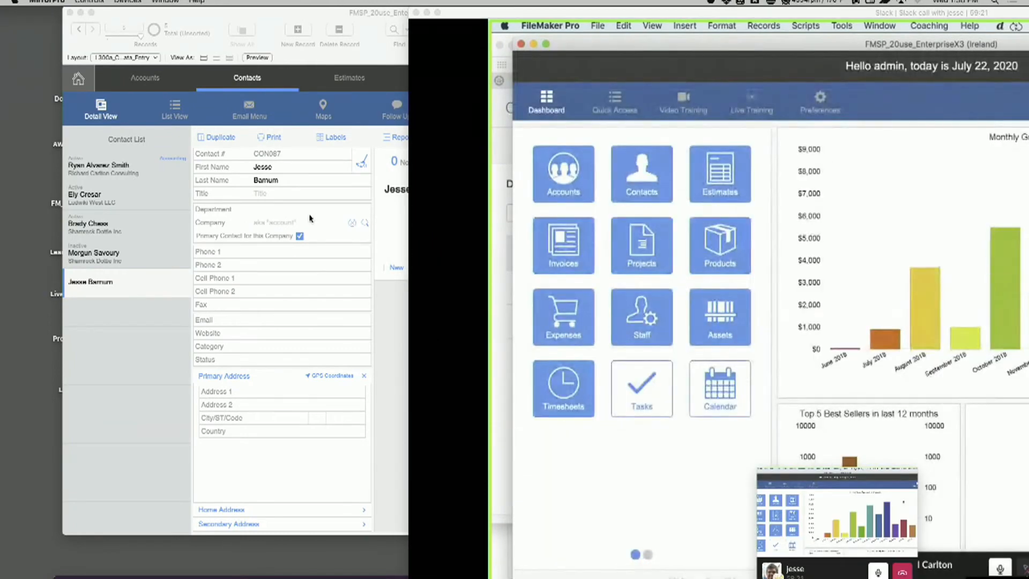
Rearrange the Northern California and Slack call windows so the matching contact in the Ireland copy can be compared
click(346, 117)
drag(589, 19, 549, 293)
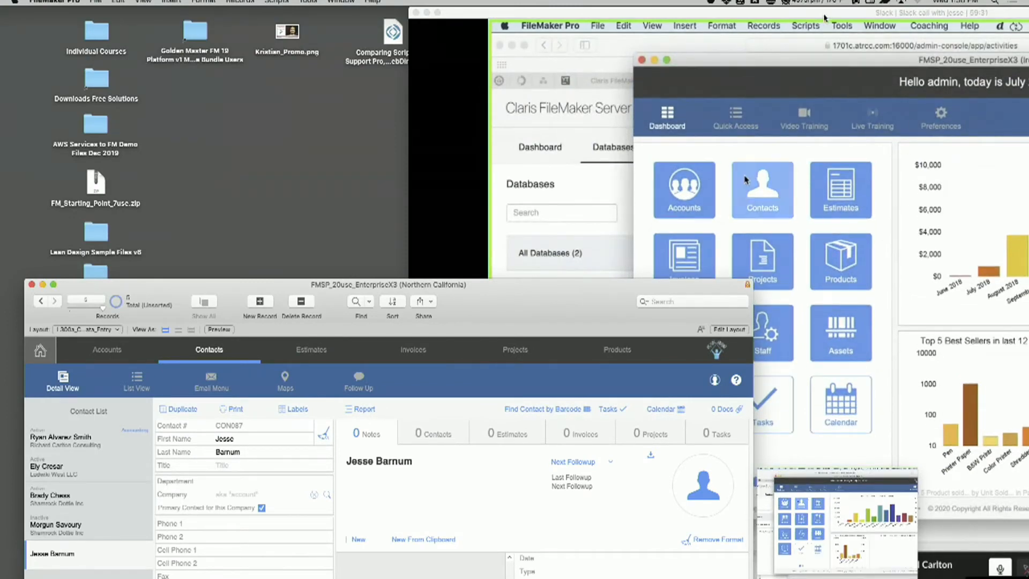
drag(951, 13, 813, 17)
mouse_move(917, 57)
mouse_down()
mouse_move(864, 87)
mouse_move(940, 52)
mouse_up()
drag(616, 21, 718, 16)
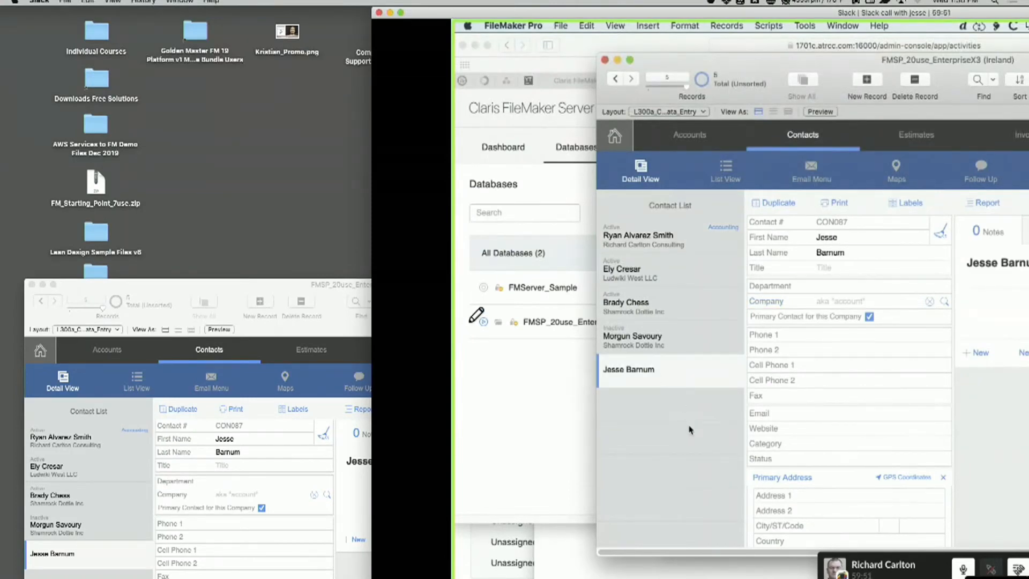
Bring the Northern California window forward, set the last contact's Title to "Amazing Guy!" and commit the record
double_click(330, 289)
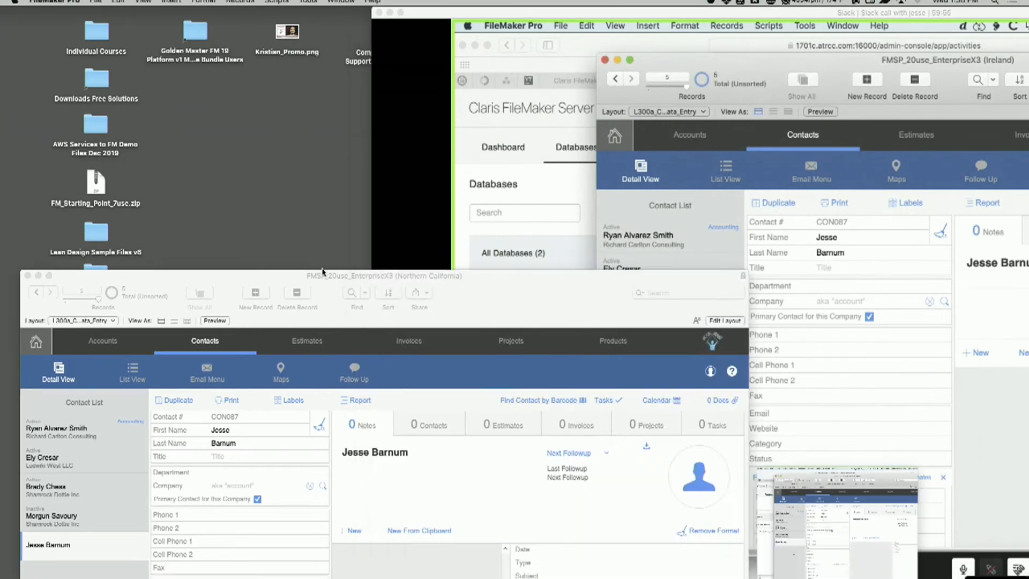
drag(608, 158, 618, 164)
click(254, 321)
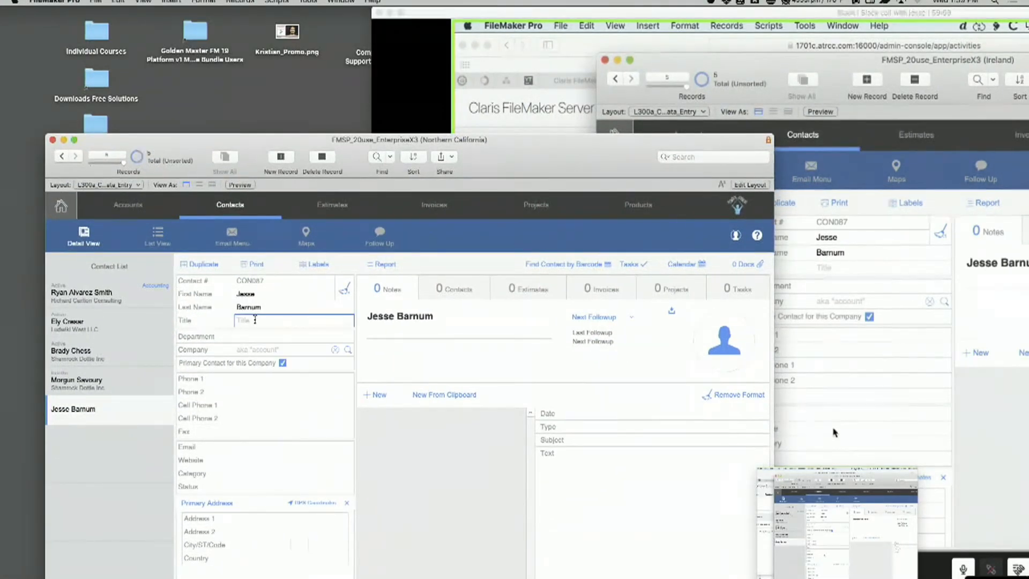
text(Amazing Guy!)
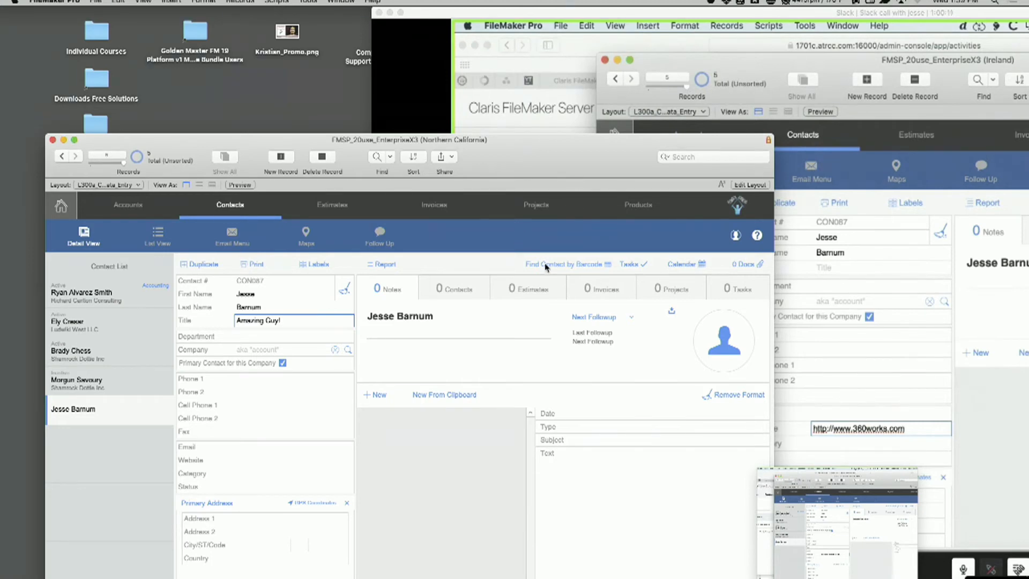
click(544, 240)
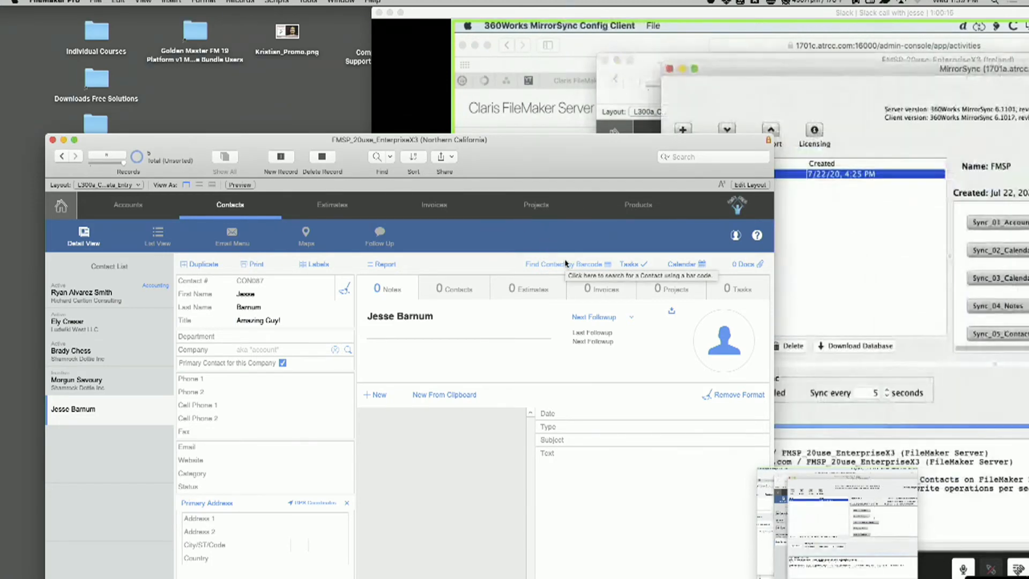
Compare the last contact's Title and Website fields in the Ireland and Northern California copies
double_click(744, 12)
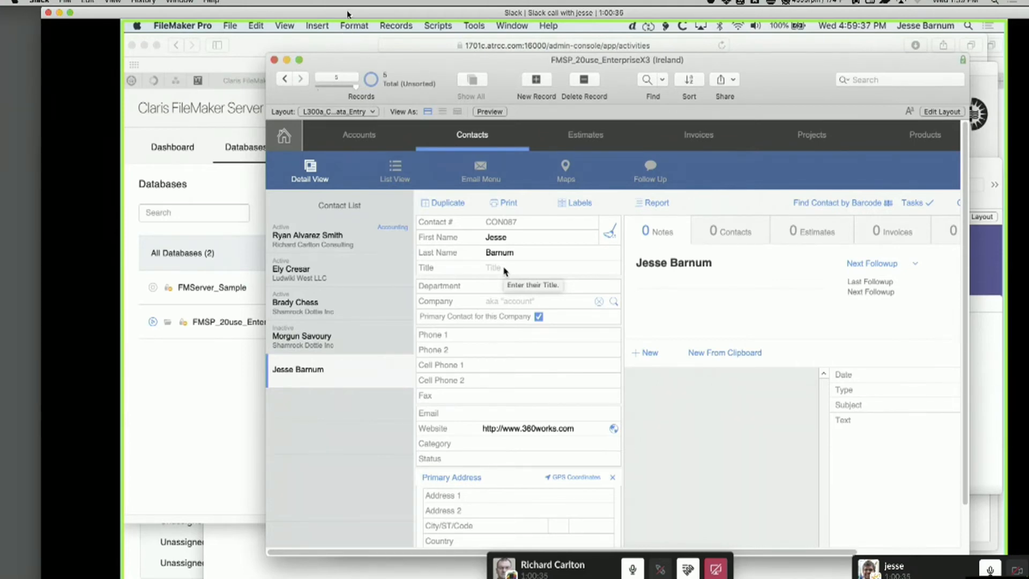
drag(350, 13, 723, 13)
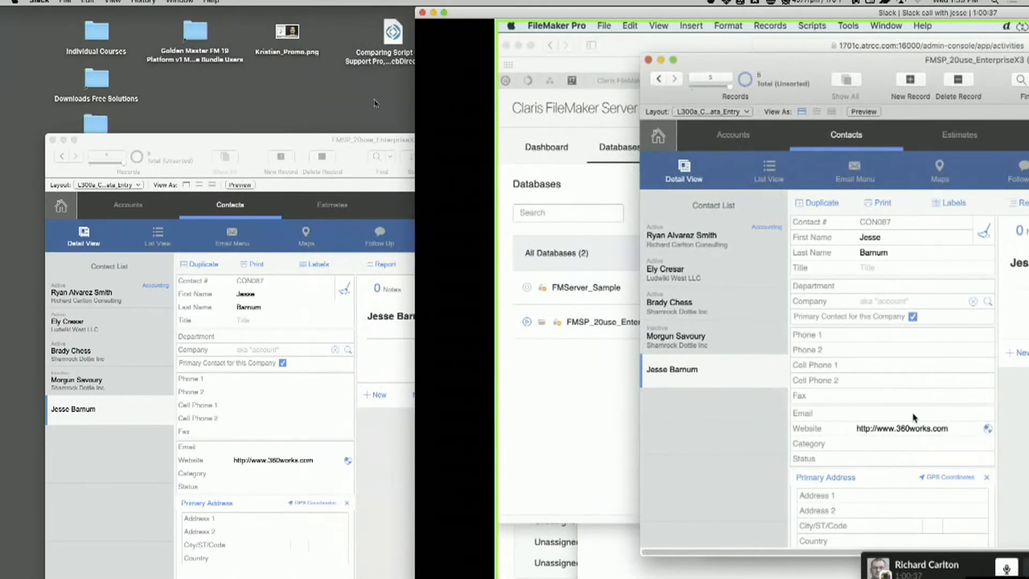
drag(352, 140, 346, 38)
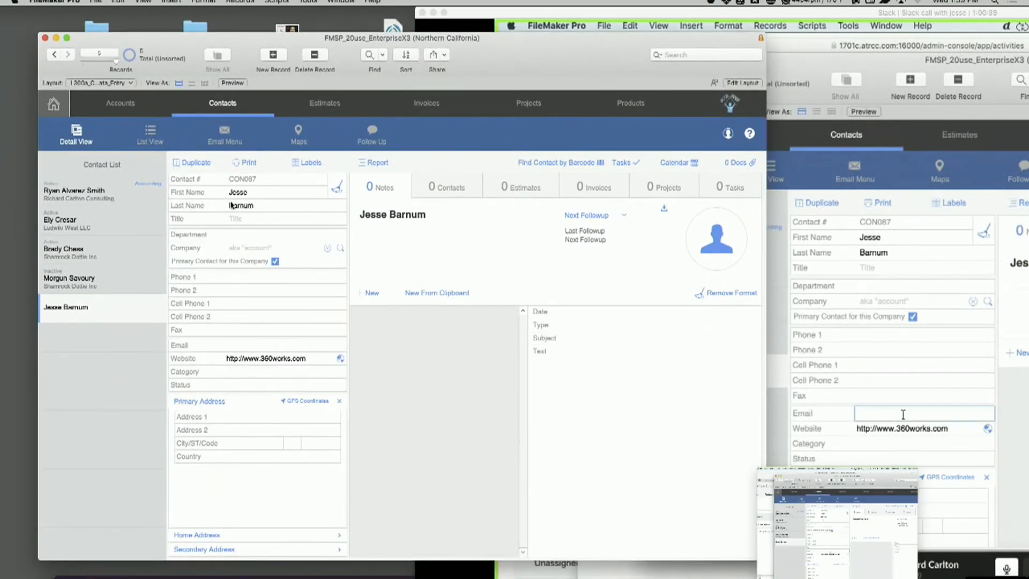
Set the last contact's Department to "Sales Weasel" in the Northern California copy, correcting its spelling, and commit the record
click(248, 233)
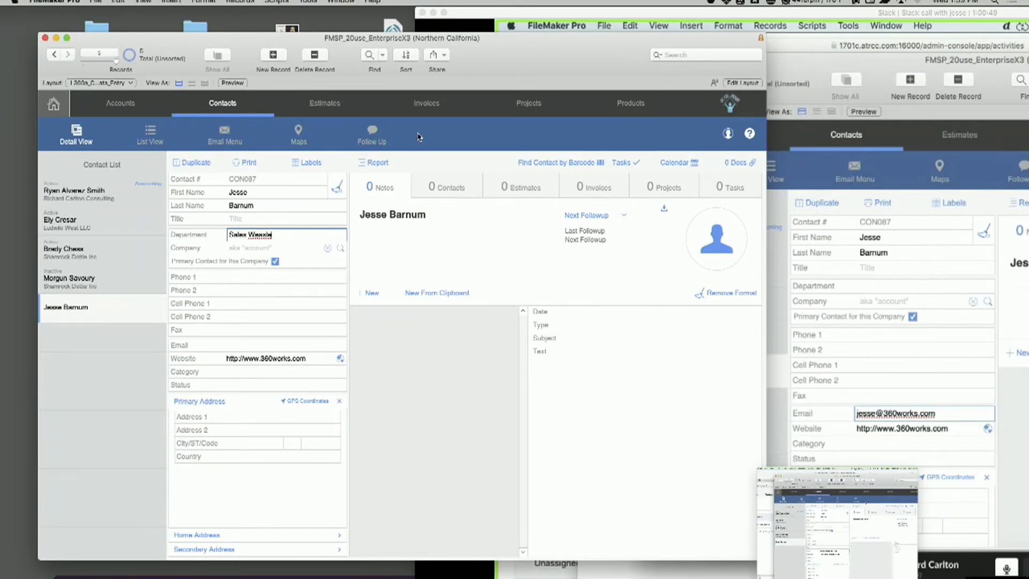
right_click(252, 234)
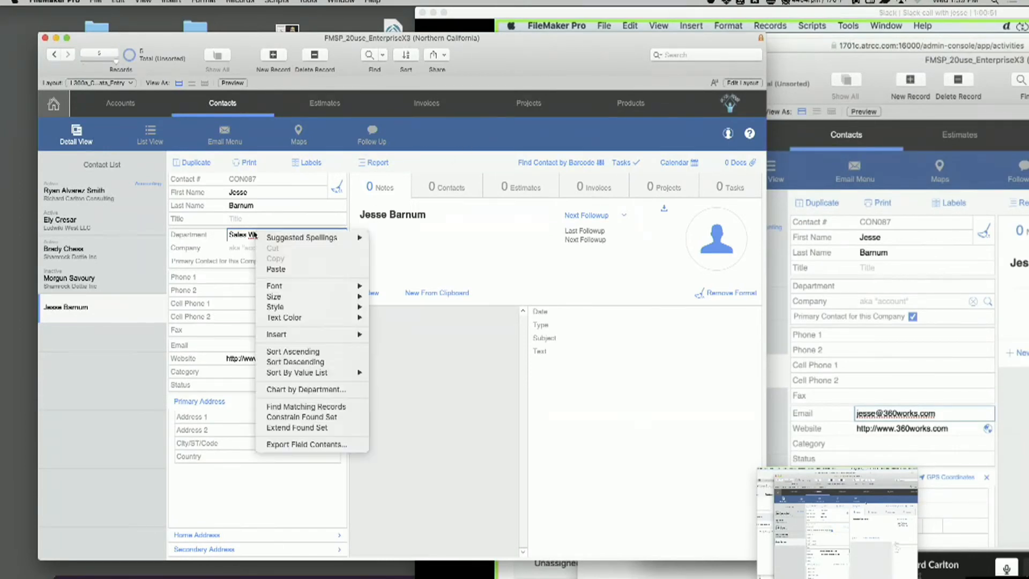
mouse_move(351, 237)
click(391, 236)
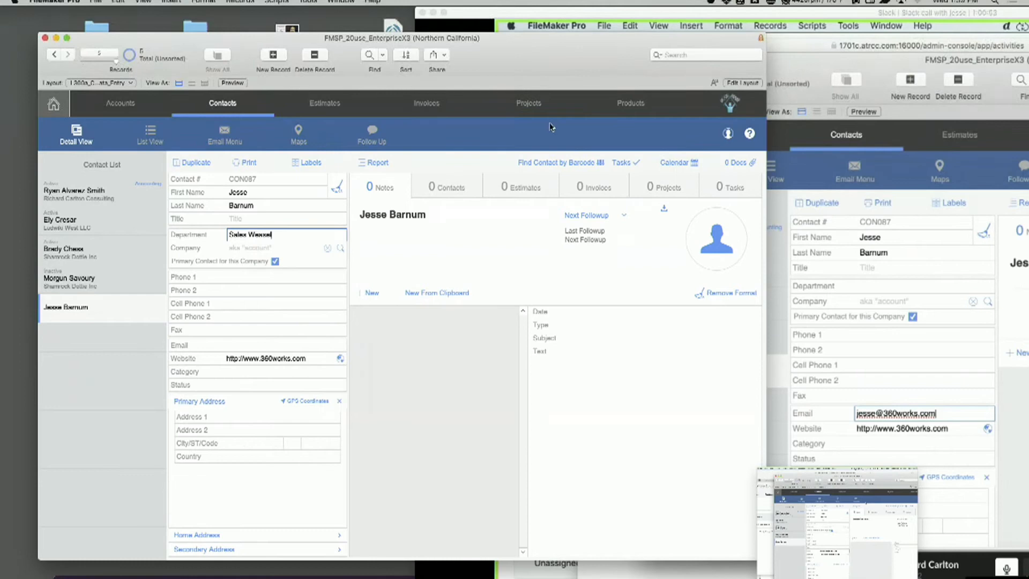
click(579, 132)
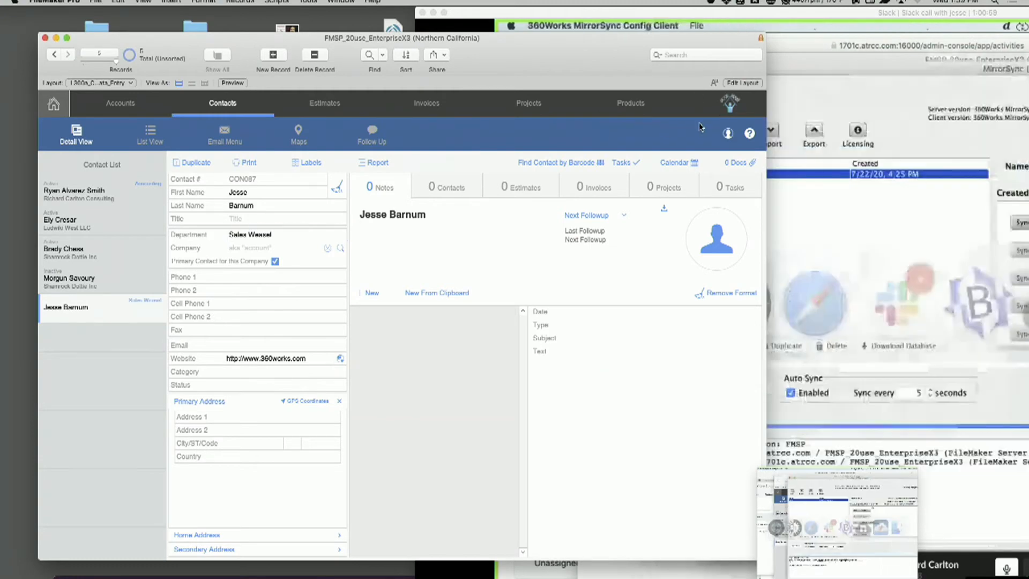
Review the MirrorSync sync log in the Slack call, and check the last contact's Department in the Ireland copy
drag(840, 12, 487, 1)
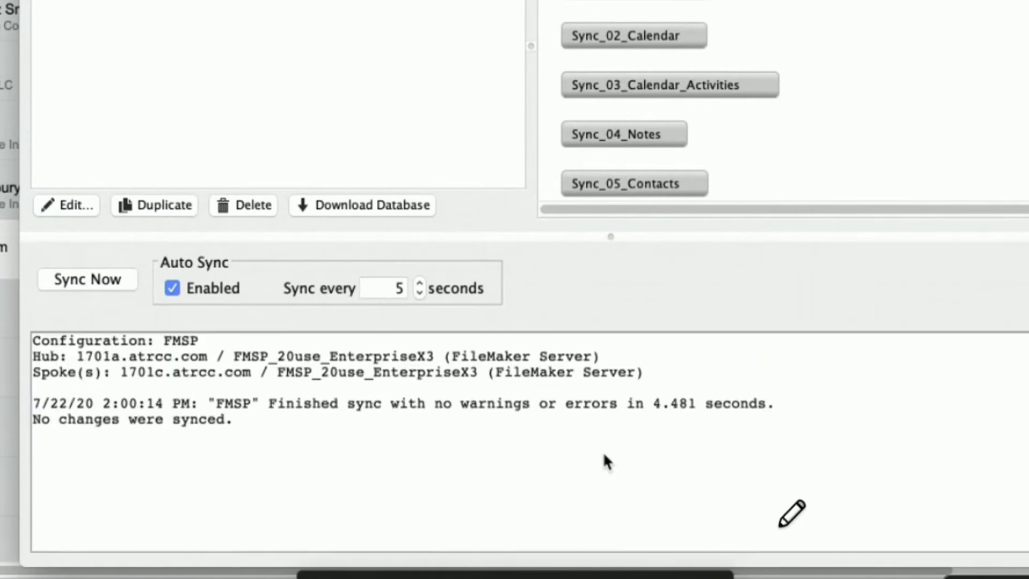
key(super+Tab)
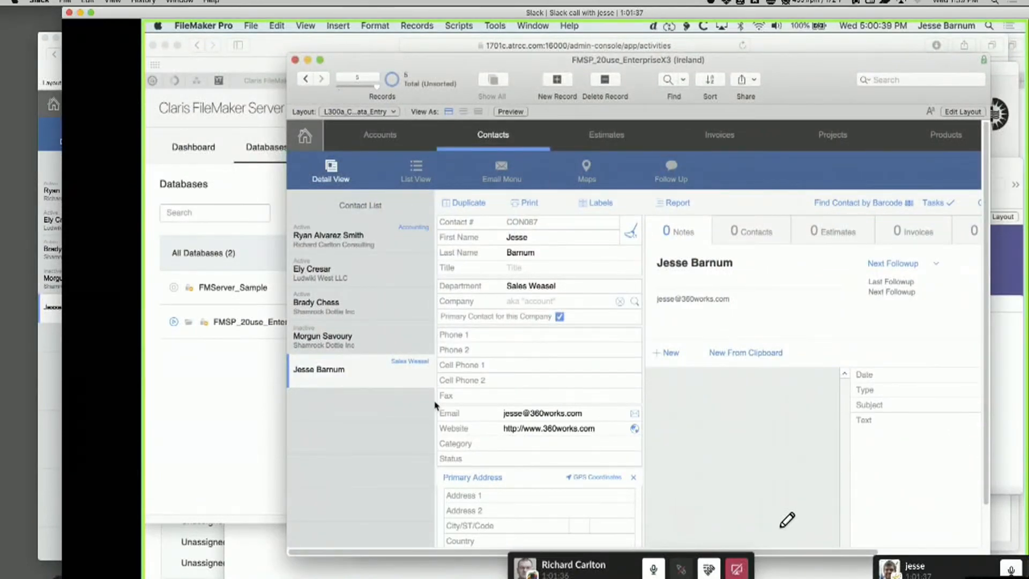
drag(464, 12, 572, 12)
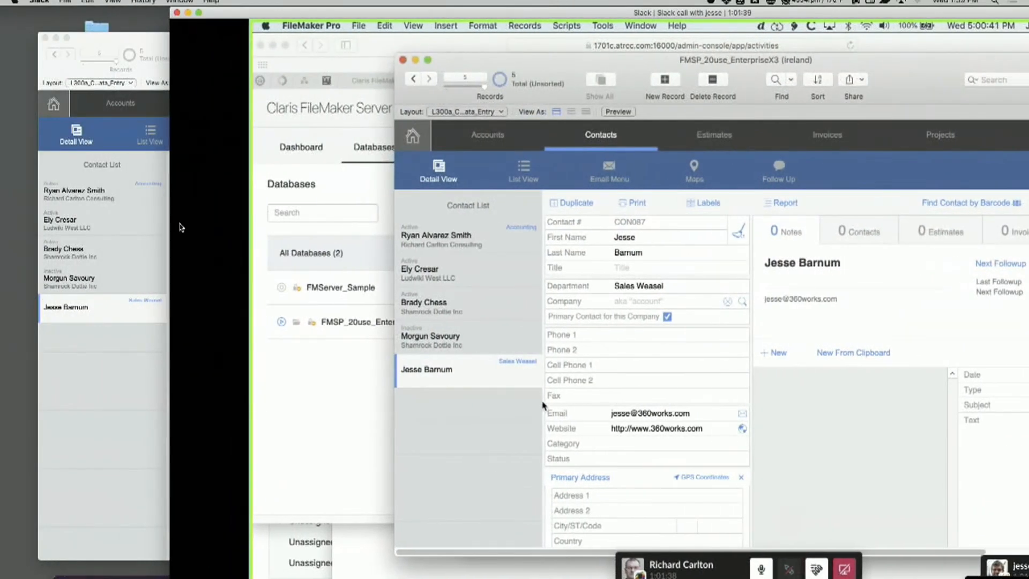
Create a new contact in the Northern California copy, enter its first and last name, and commit the record
click(119, 234)
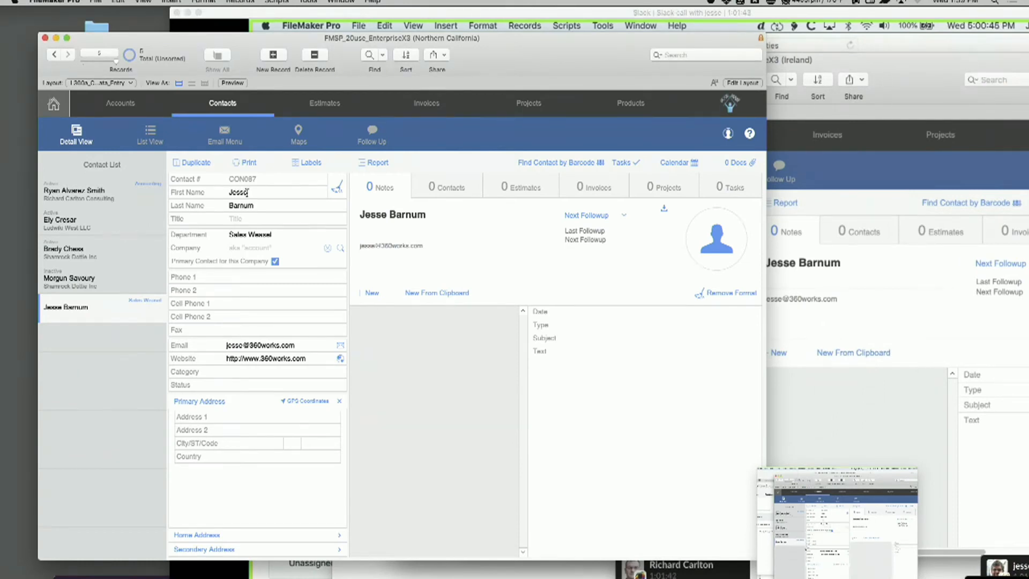
key(super+n)
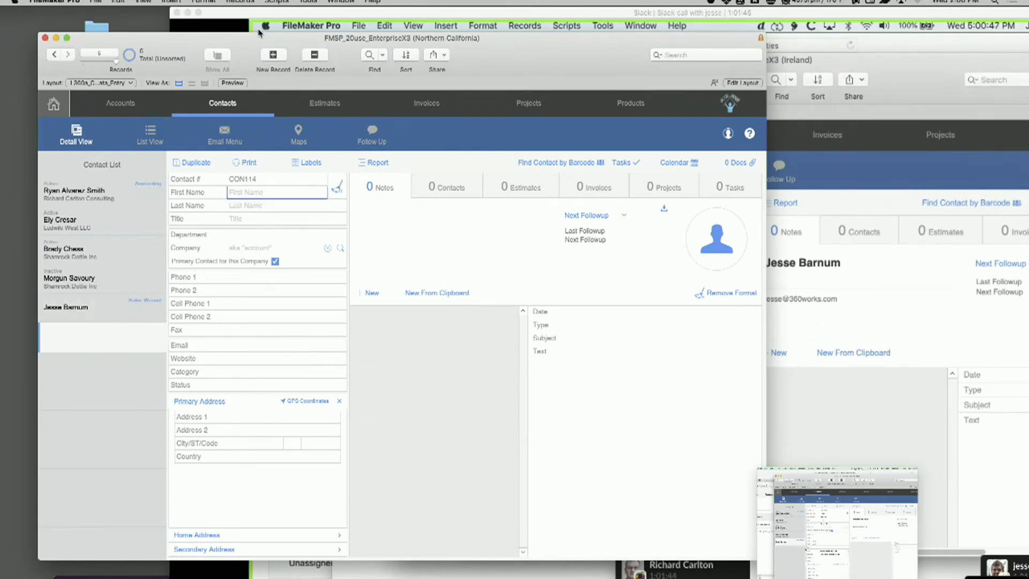
click(267, 207)
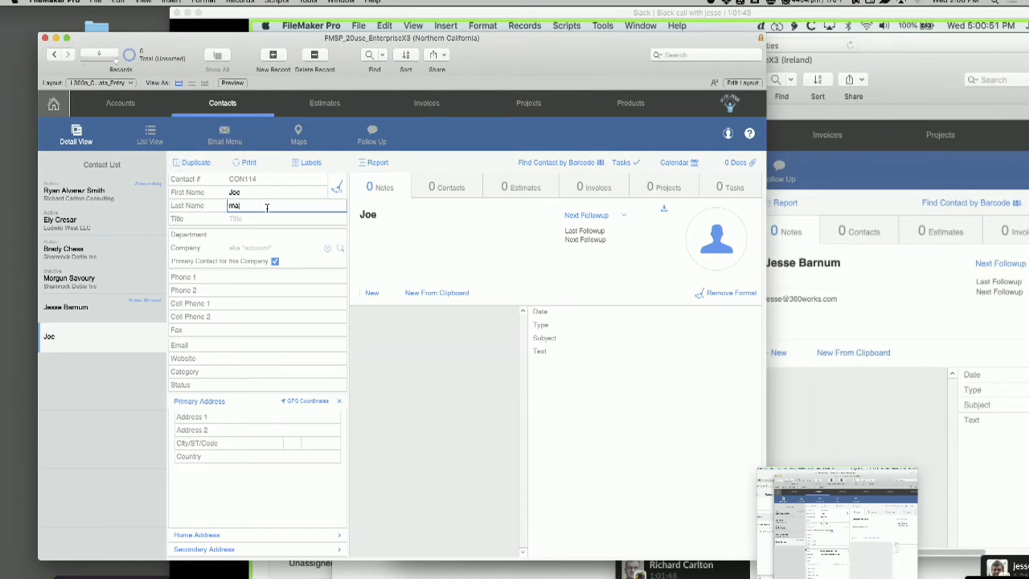
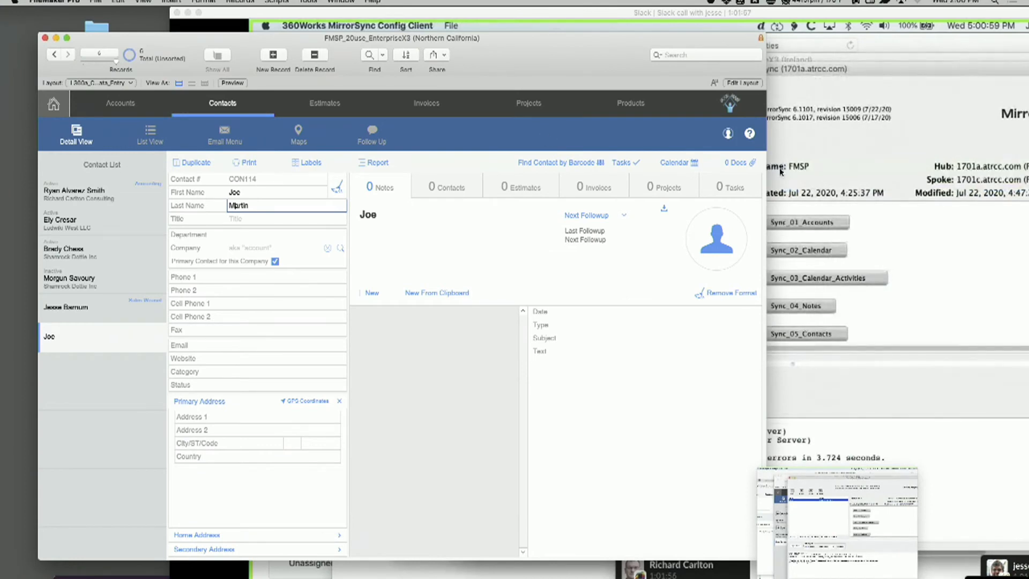
key(KP_Enter)
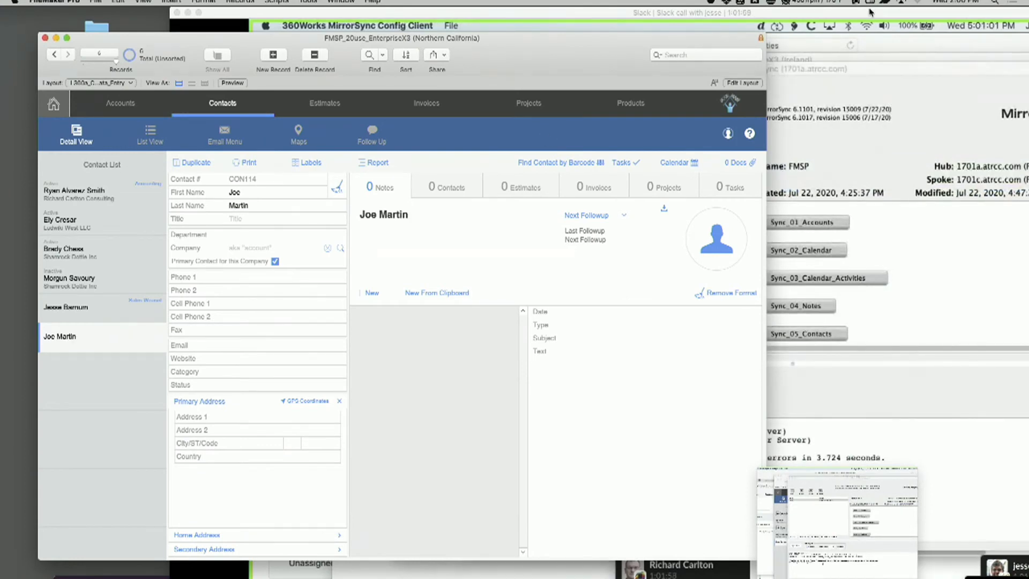
Bring the Slack call forward and check the MirrorSync log and the Ireland contact list for the new contact
drag(870, 12, 749, 11)
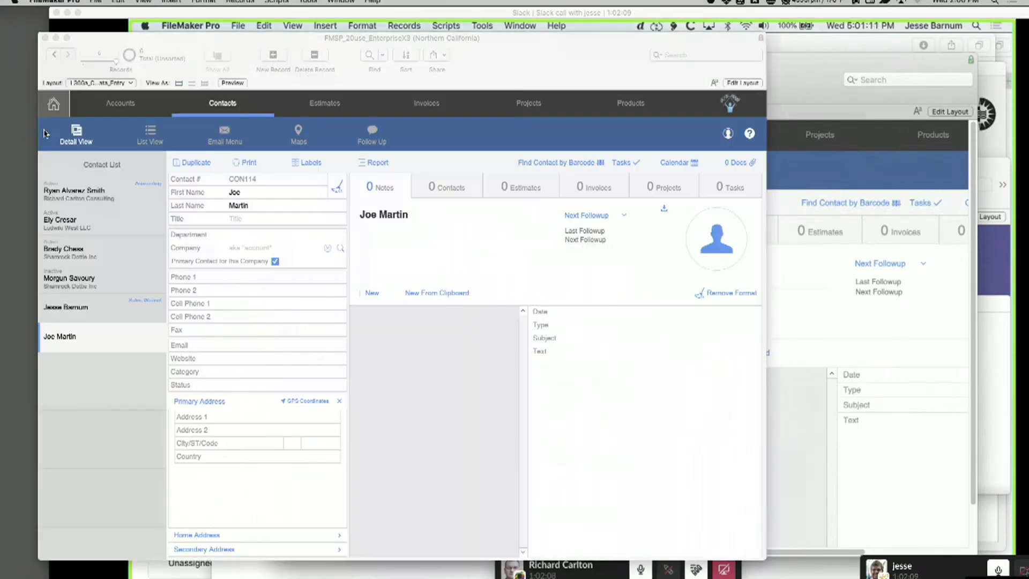
click(44, 134)
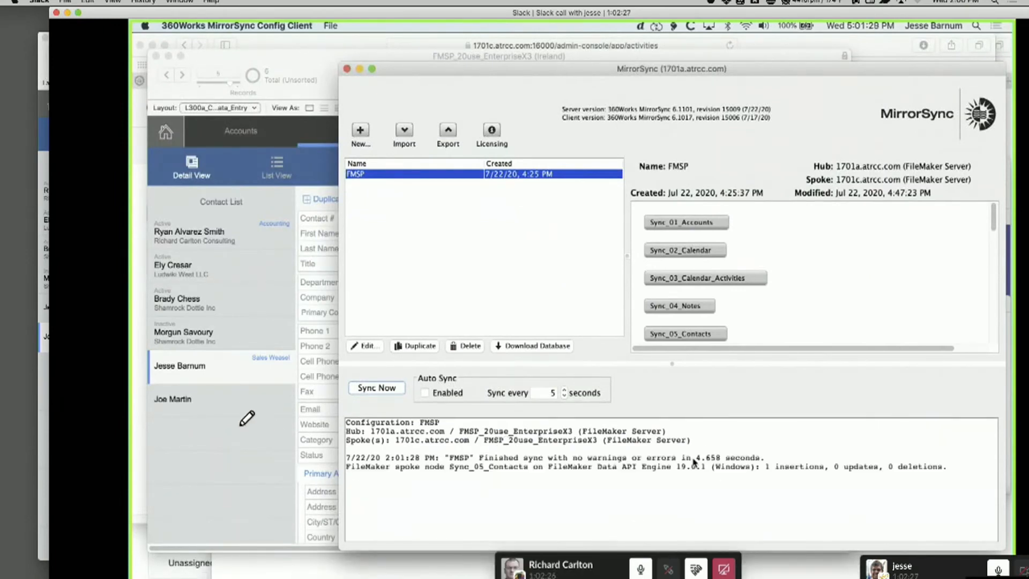
mouse_move(159, 378)
mouse_down()
mouse_move(225, 379)
mouse_move(132, 423)
mouse_up()
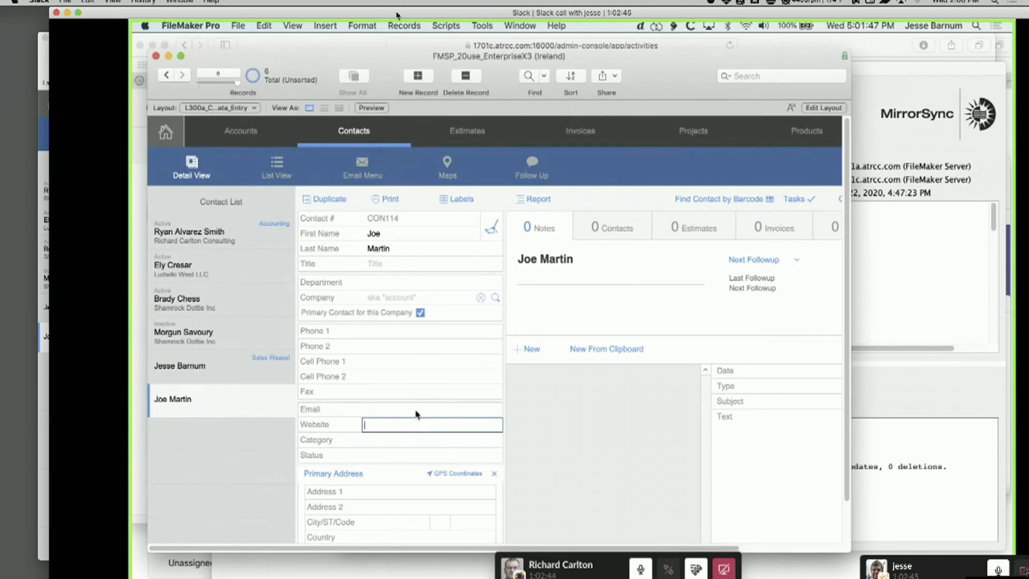
Set the new contact's Title to "VP of Snacks" in the Northern California copy, commit the record, and move its window aside
drag(396, 15, 630, 15)
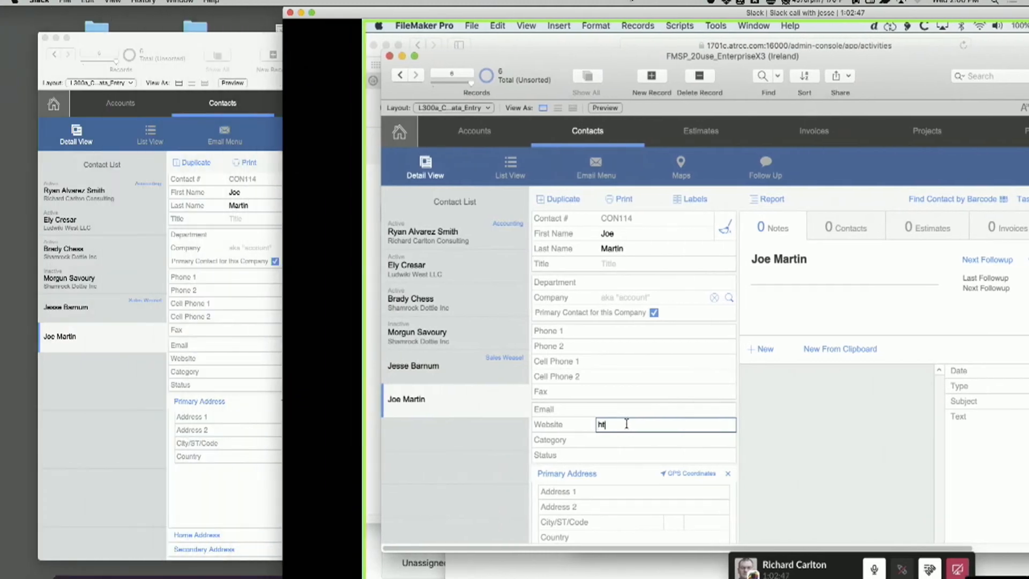
click(262, 389)
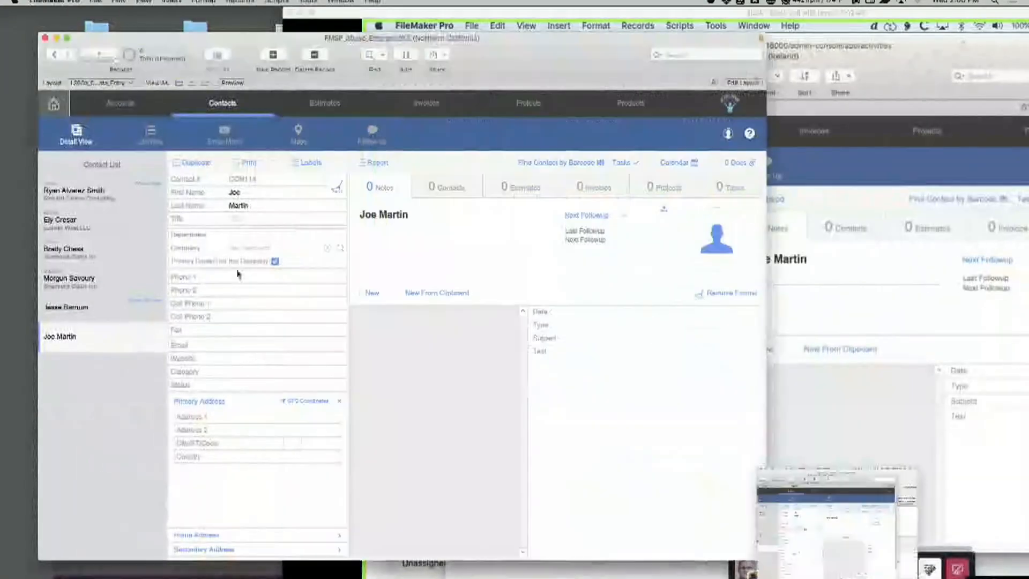
click(245, 218)
click(251, 216)
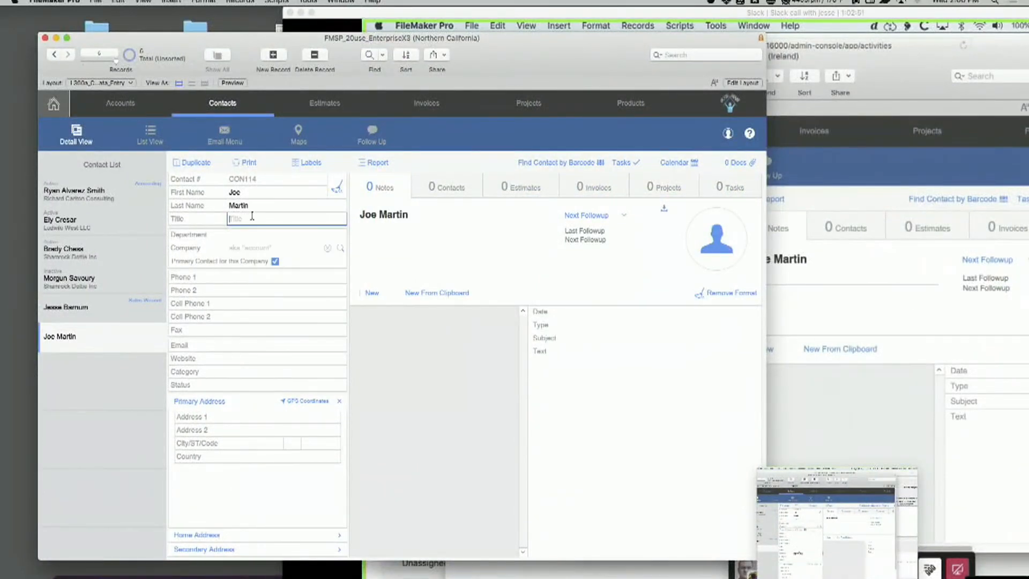
text(VP of Snacks)
click(620, 132)
drag(678, 35, 603, 7)
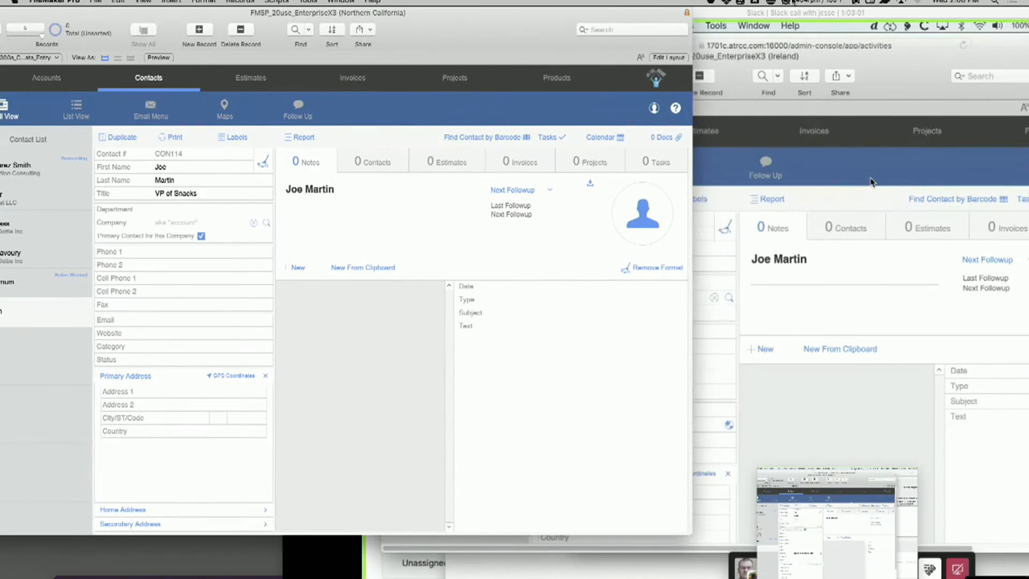
Return to the Slack call, narrow the MirrorSync window to uncover the Ireland contact, and run a manual sync of FMSP
click(931, 19)
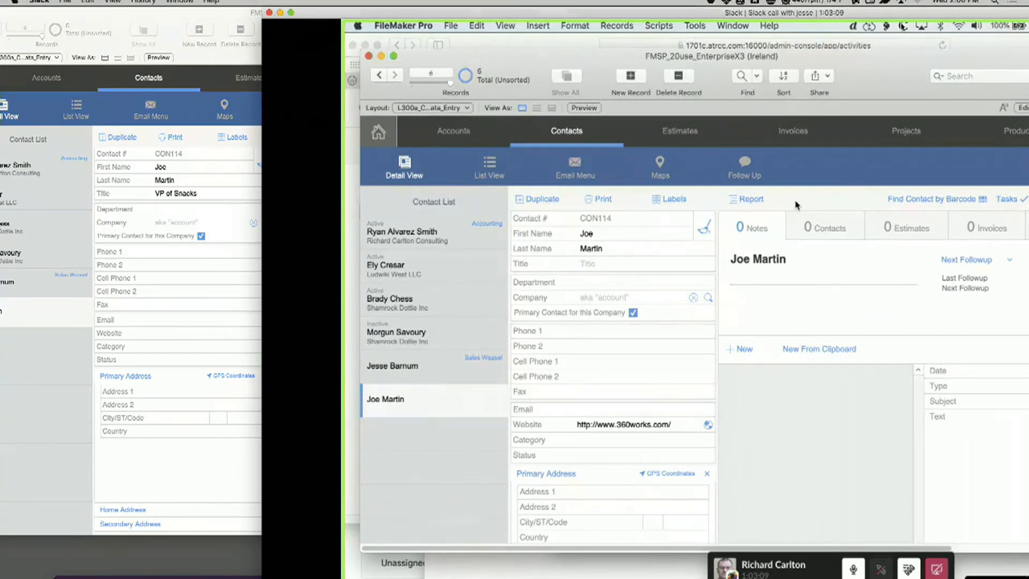
click(1027, 155)
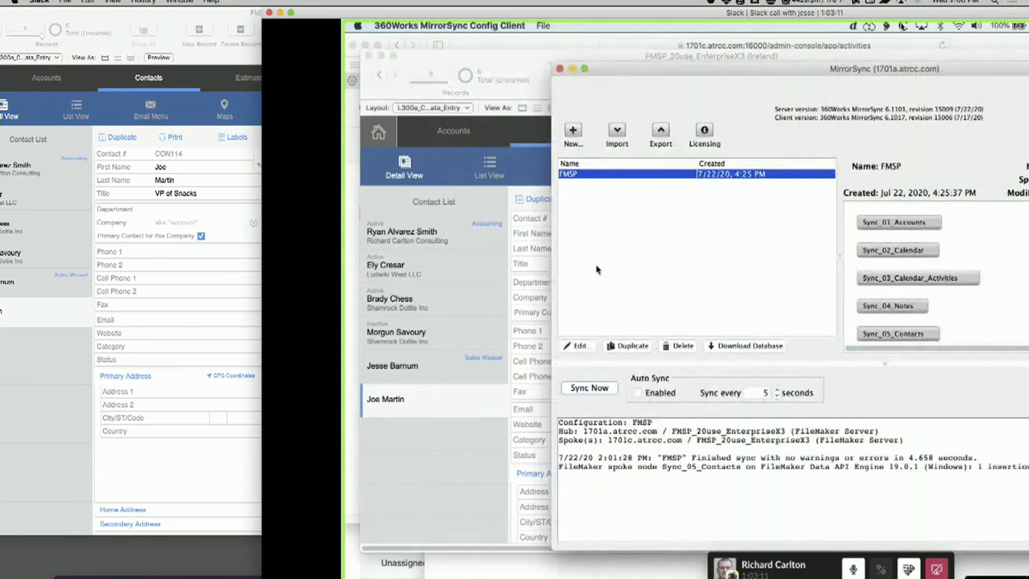
drag(552, 270, 684, 274)
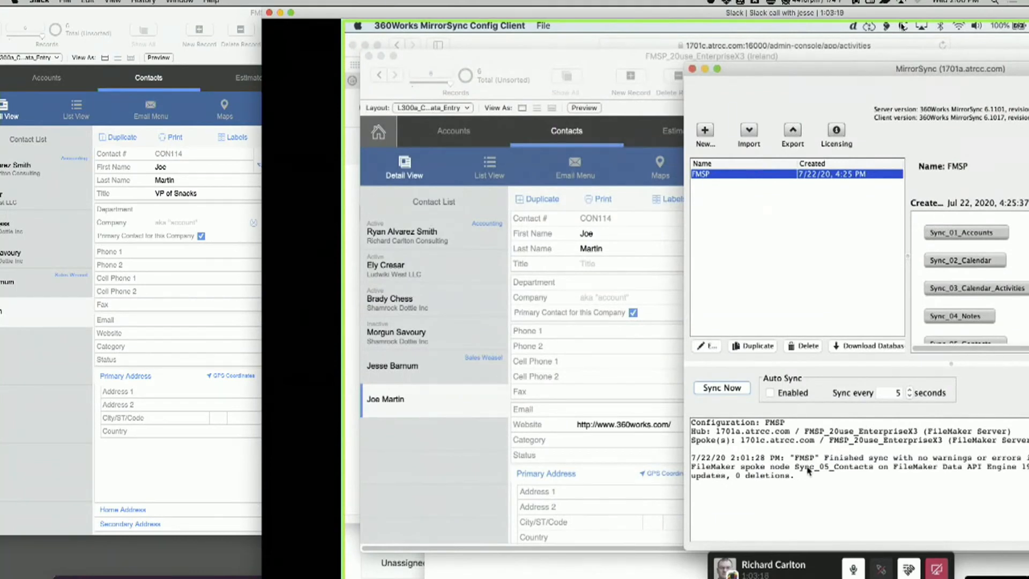
click(730, 387)
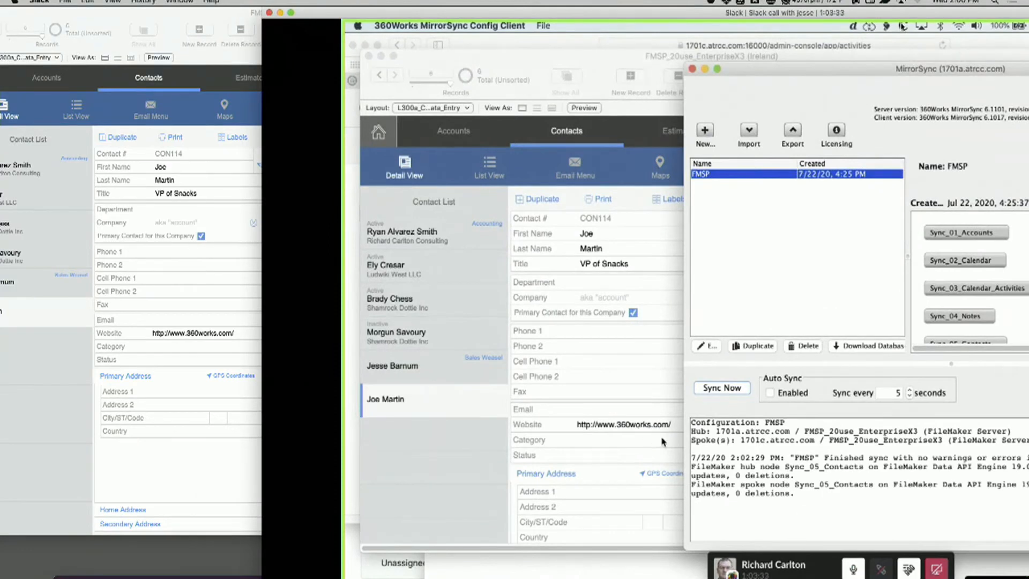
Highlight the hub and spoke Sync_05_Contacts lines in the sync log and compare them with the Ireland contact's fields
drag(680, 440, 580, 484)
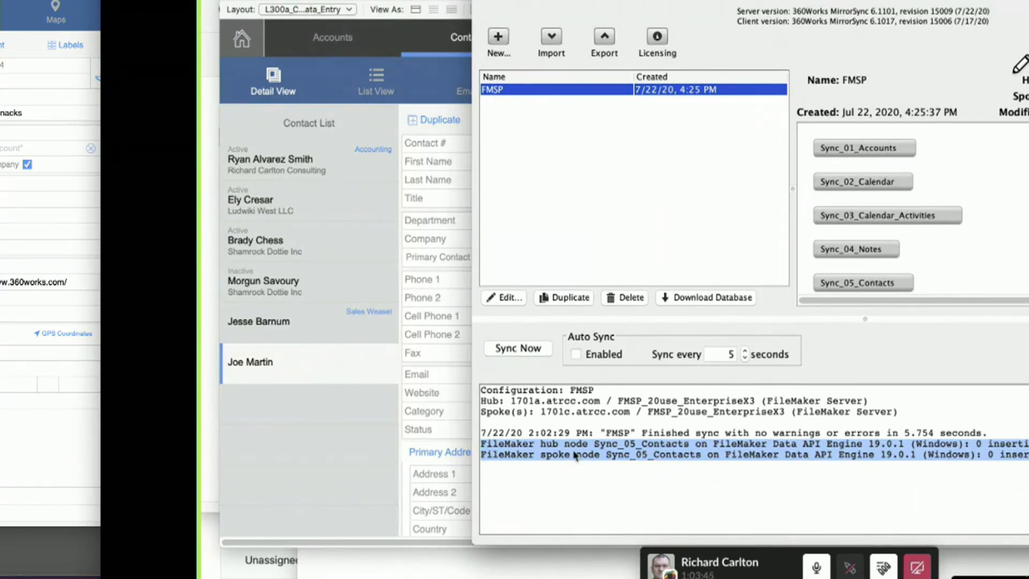
drag(472, 344, 670, 339)
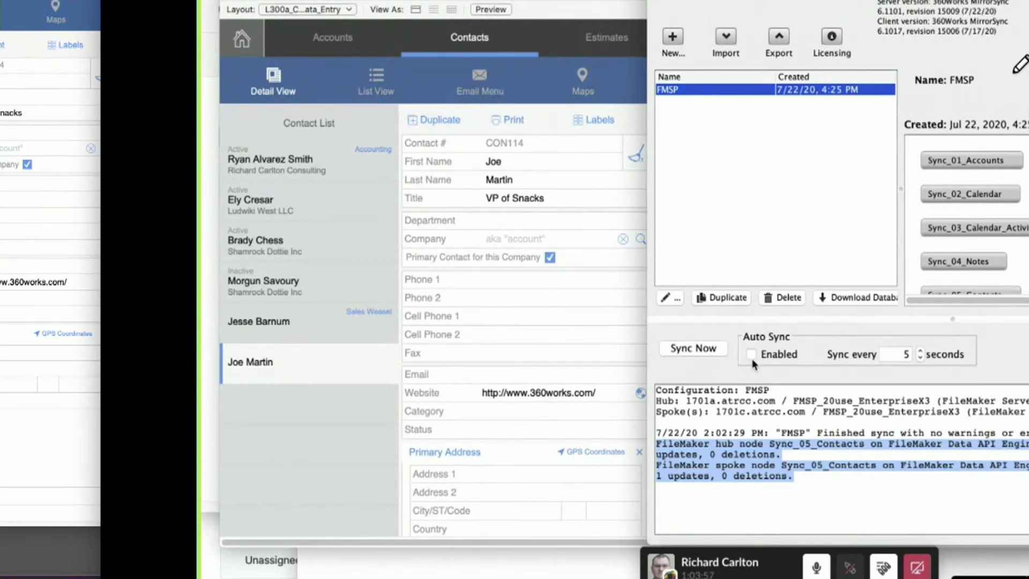
click(538, 380)
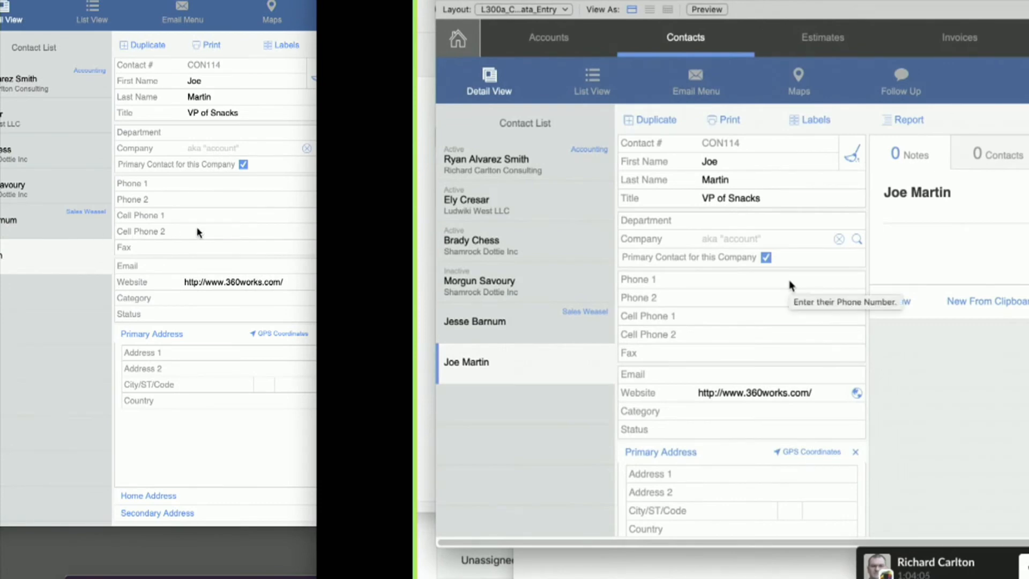
Enter a phone number in the new contact's Phone 1 field in the Northern California copy and commit the record
click(198, 189)
click(199, 187)
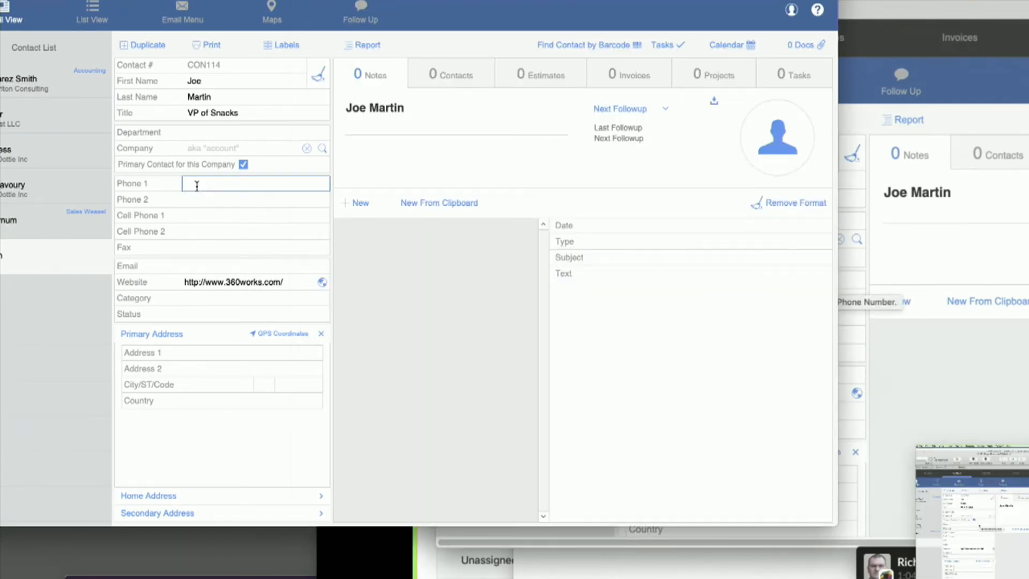
text(555-1212)
click(579, 23)
Enter a different phone number in the same contact's Phone 1 field in the Ireland copy and commit the record
click(1005, 233)
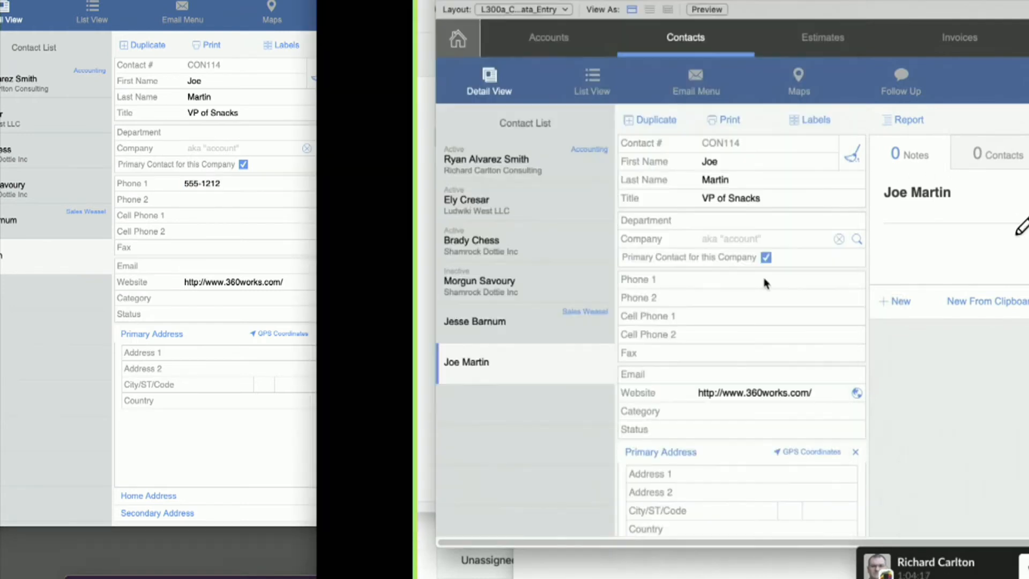
click(764, 279)
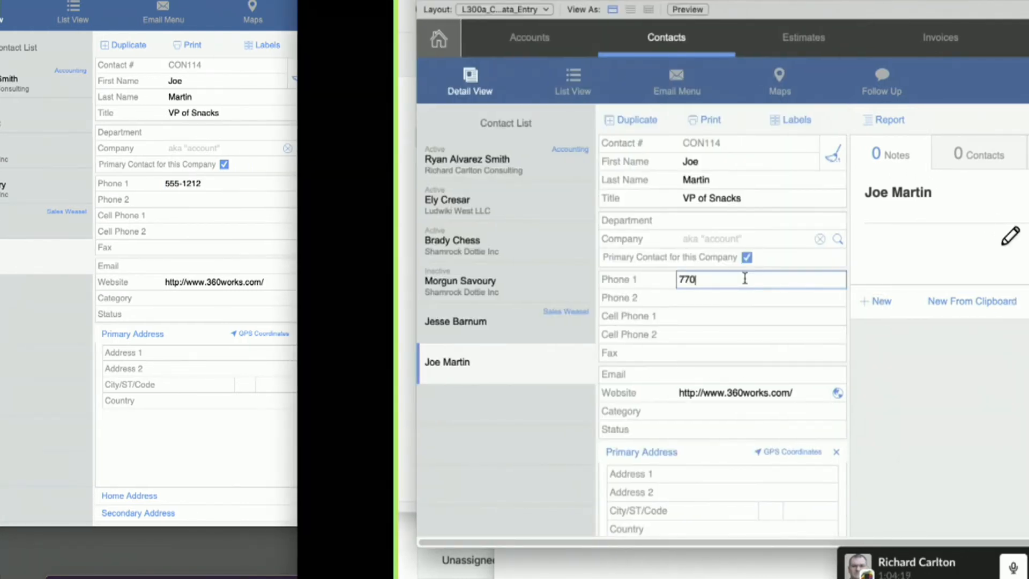
key(Return)
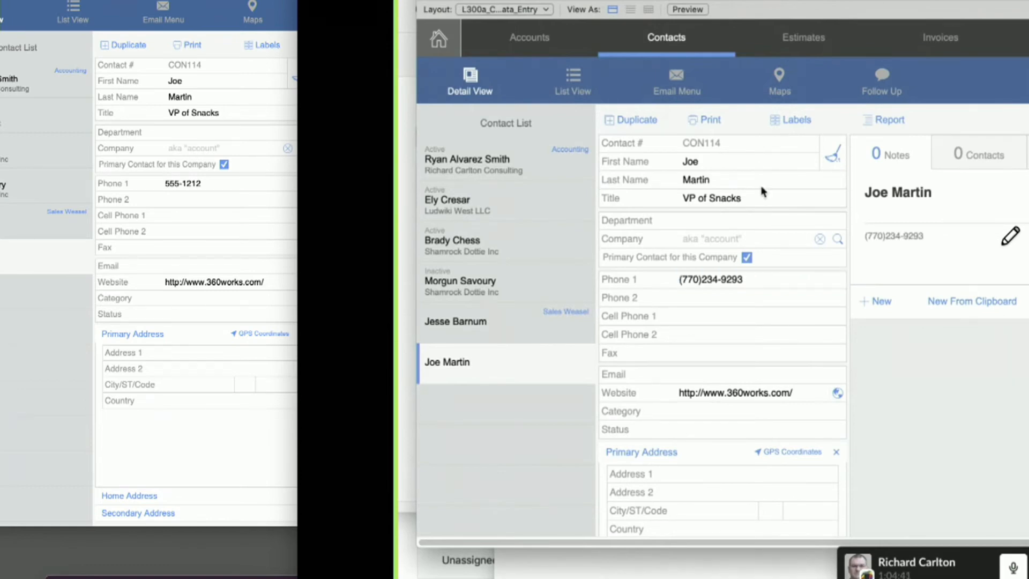
Sync the conflicting Phone 1 edits manually in MirrorSync and bring the Ireland contact window back in front
key(super+Tab)
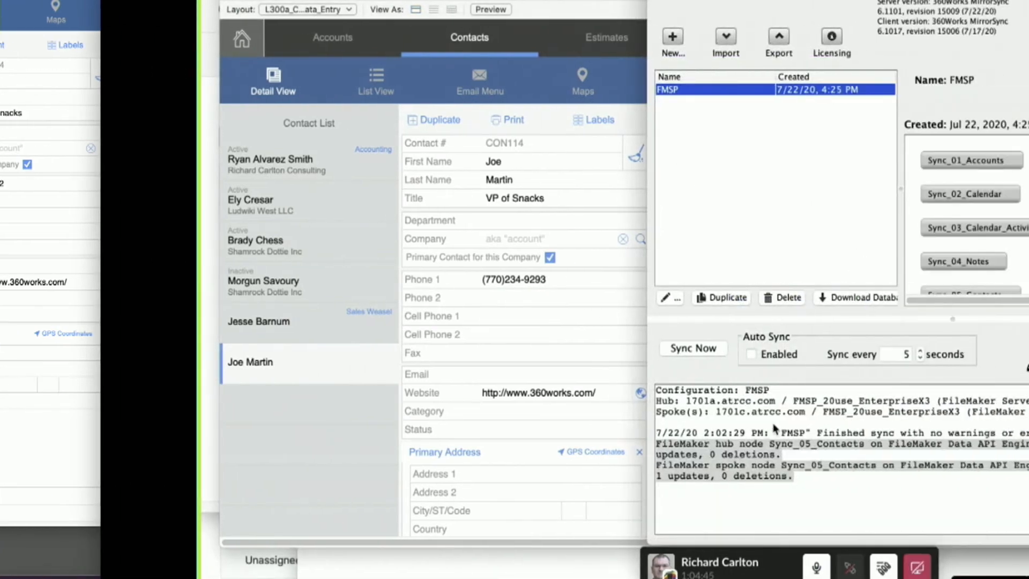
click(900, 354)
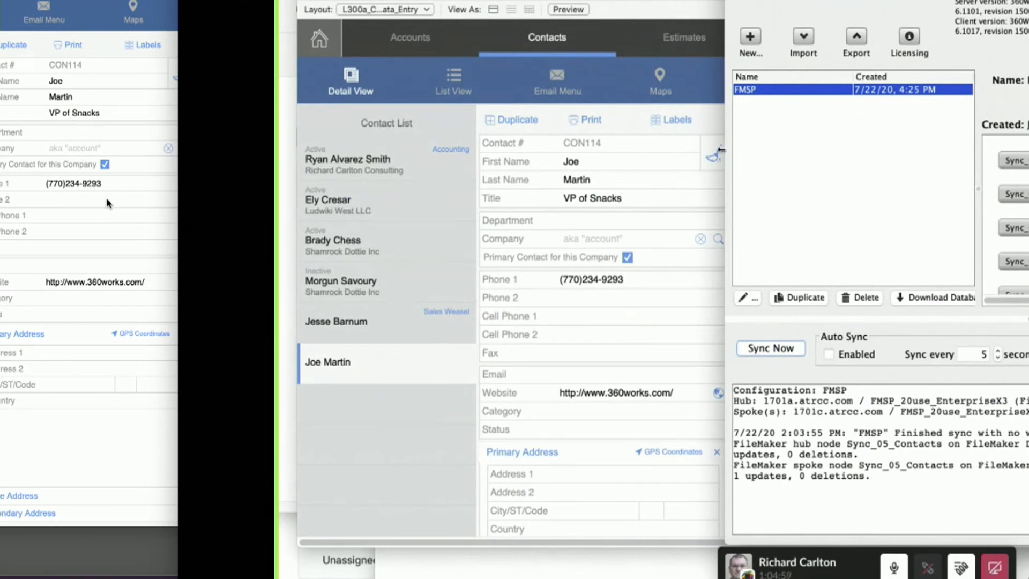
click(699, 94)
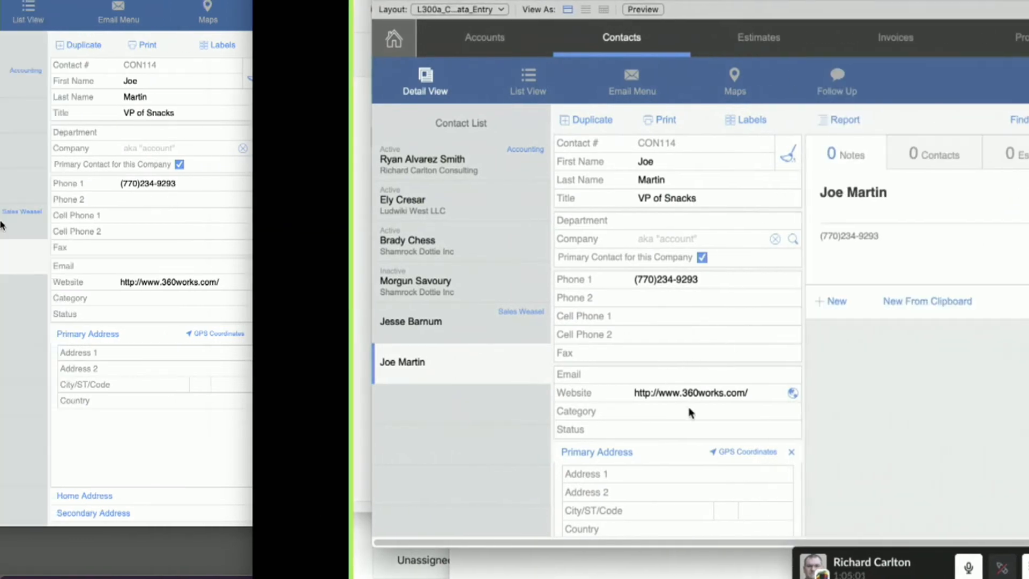
Set the new contact's Category to Hot Prospect in the Ireland copy and commit the record
click(610, 411)
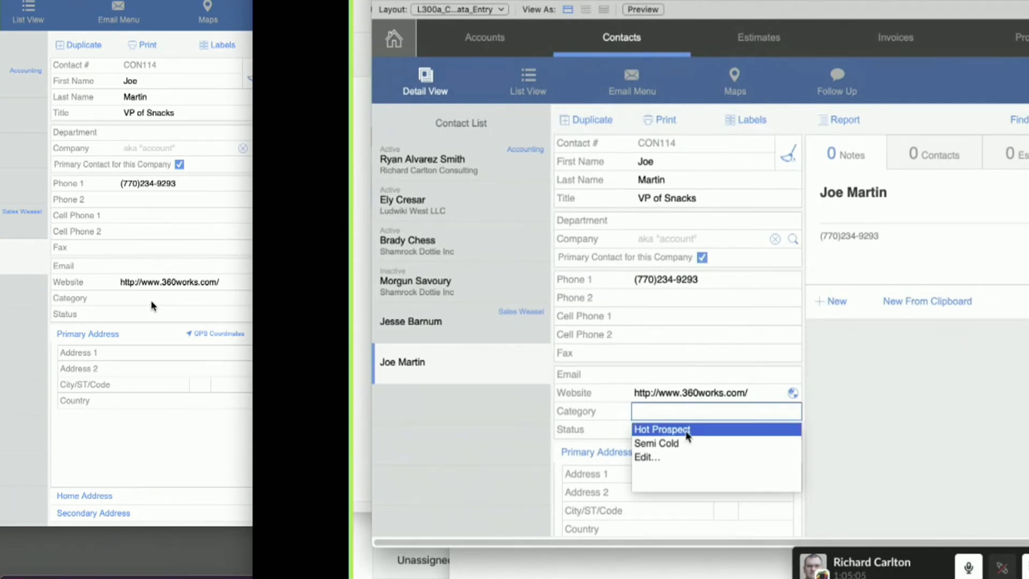
click(688, 430)
key(Escape)
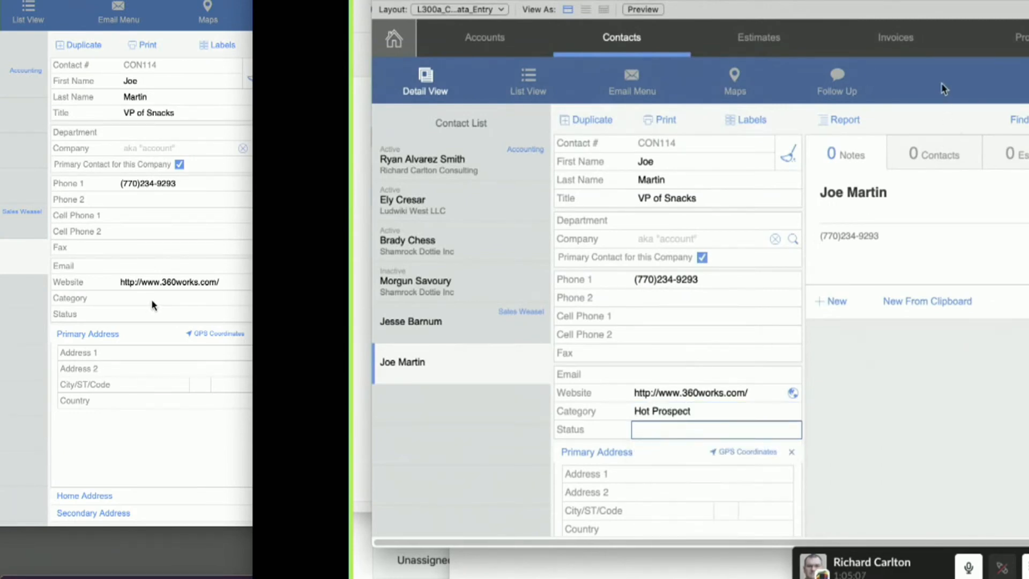
click(941, 85)
Bring the Northern California copy forward and add "Engineering" to the CON_Category_Custom value list
click(151, 300)
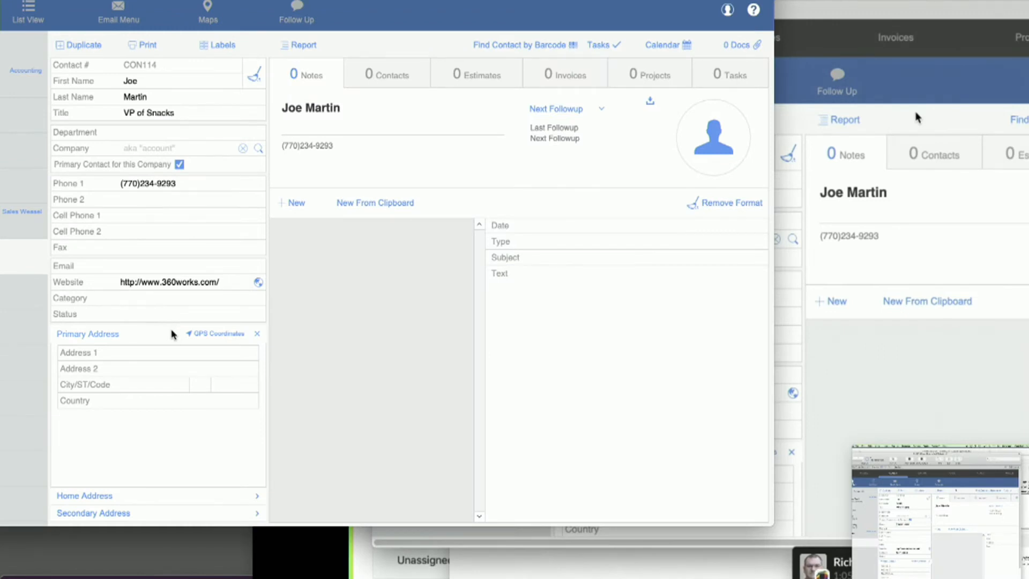
click(174, 300)
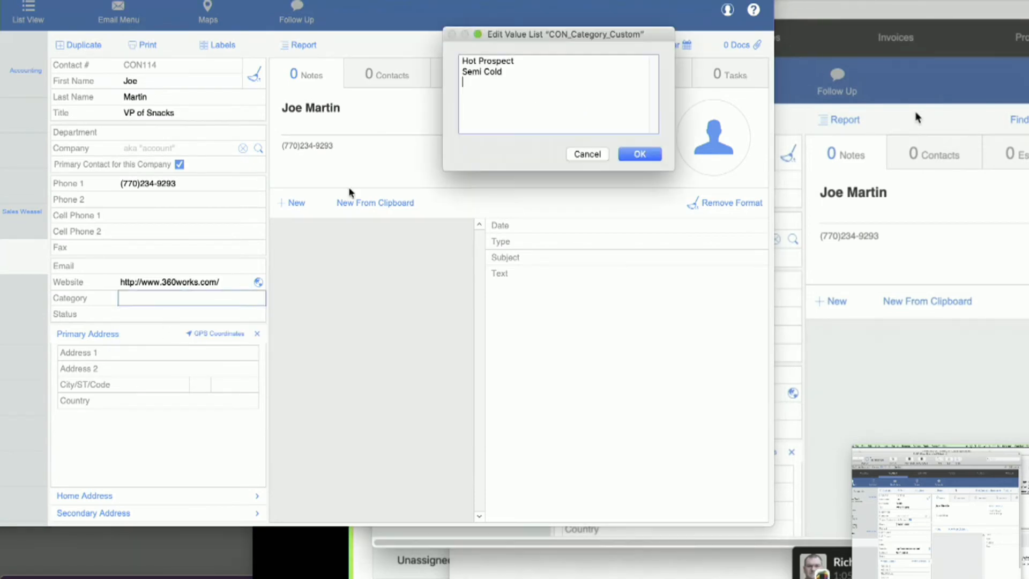
key(Return)
text(Engineering)
key(KP_Enter)
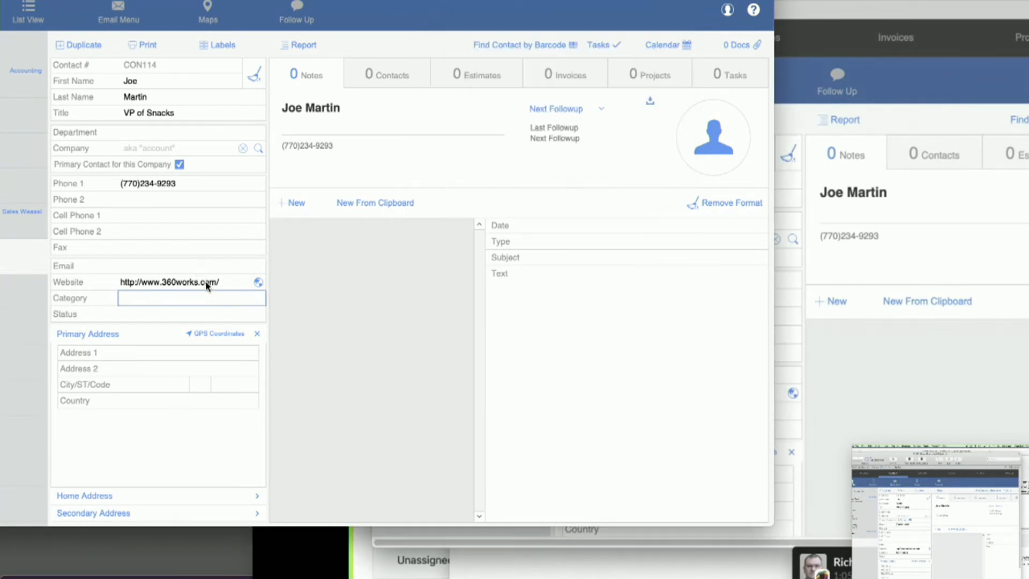
Set the new contact's Category to Engineering in the Northern California copy and commit the record
click(192, 313)
click(189, 301)
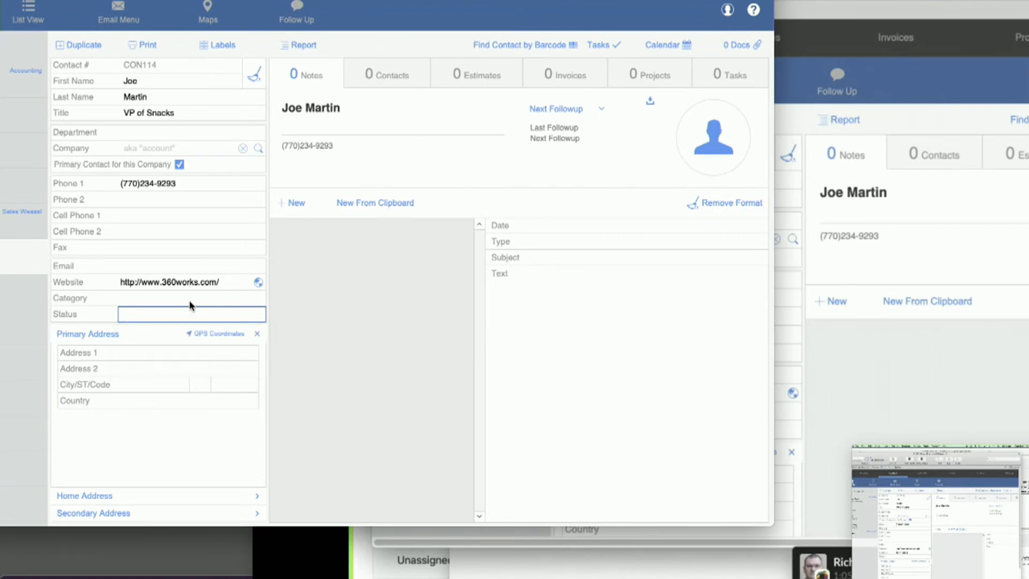
click(188, 300)
click(152, 346)
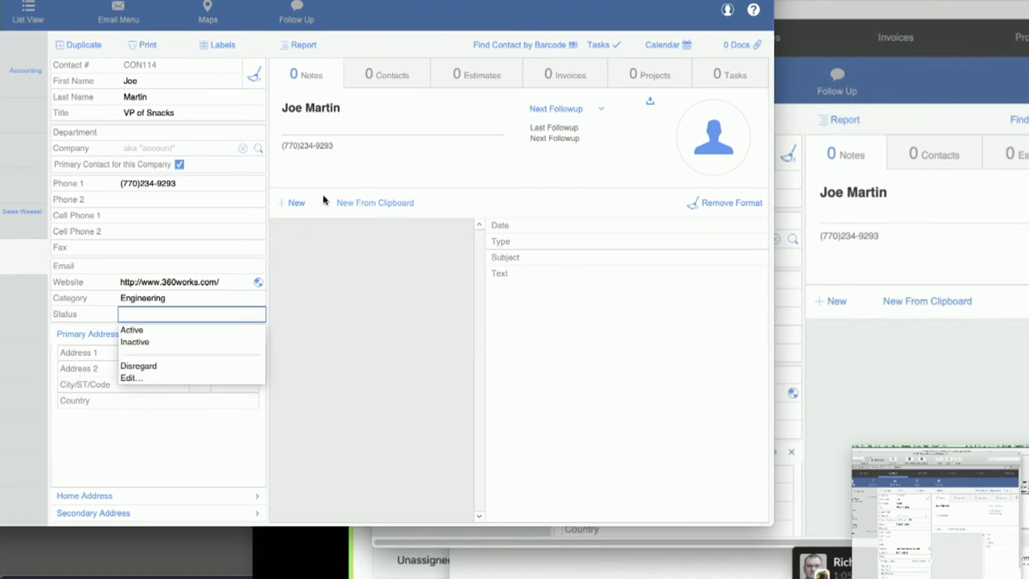
click(413, 41)
Switch to the MirrorSync client and manually sync FMSP with the conflicting Category edits
key(super+Tab)
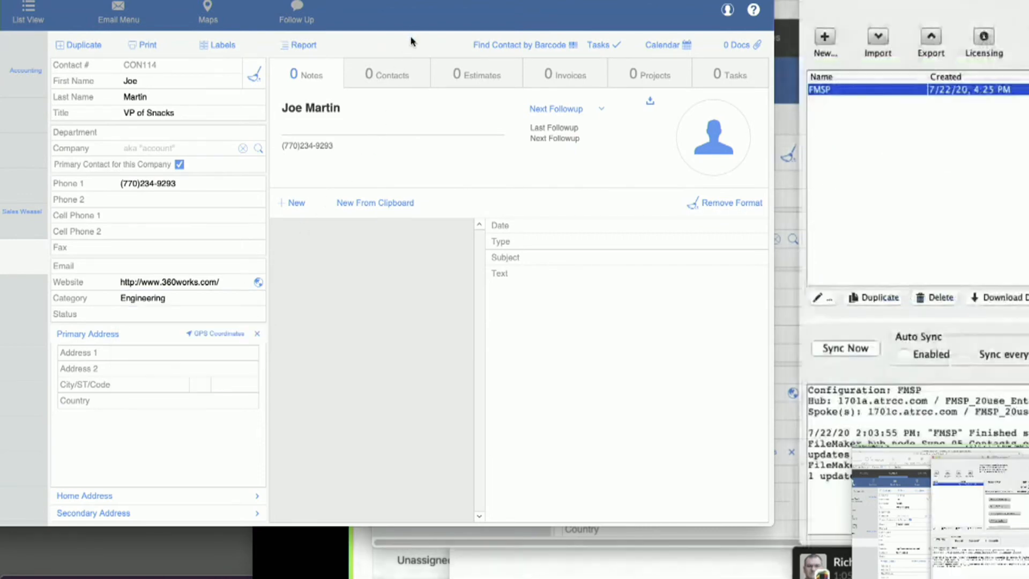
click(845, 349)
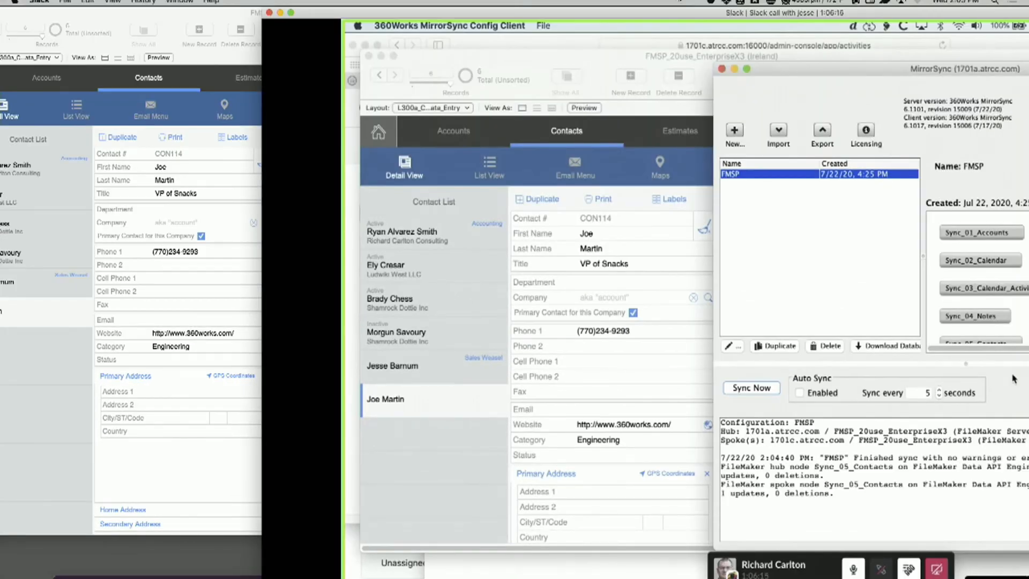
Arrange the Northern California window beside the shared Ireland screen and compare the new contact's Category in both copies
drag(644, 13, 397, 1)
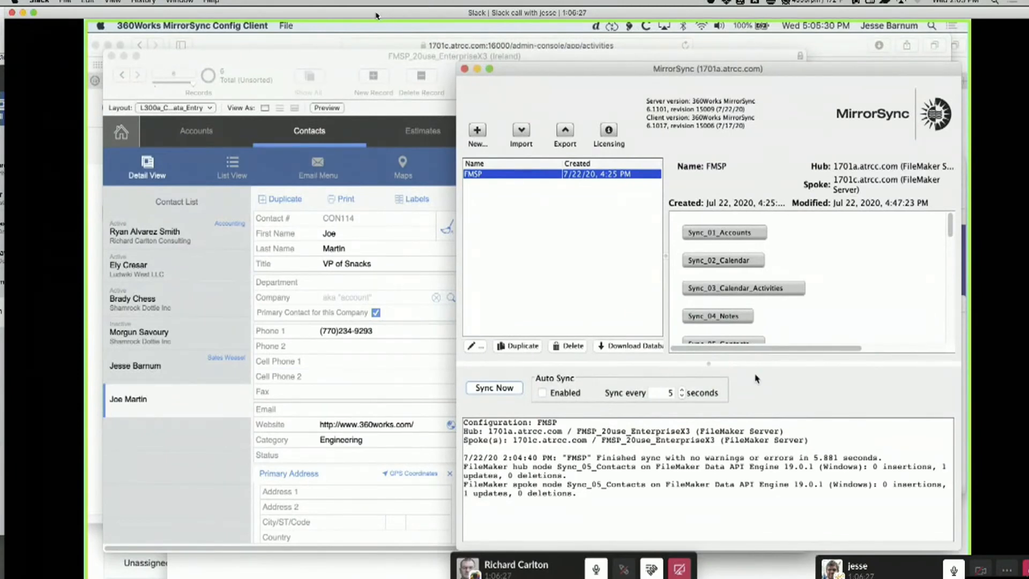
drag(377, 15, 699, 4)
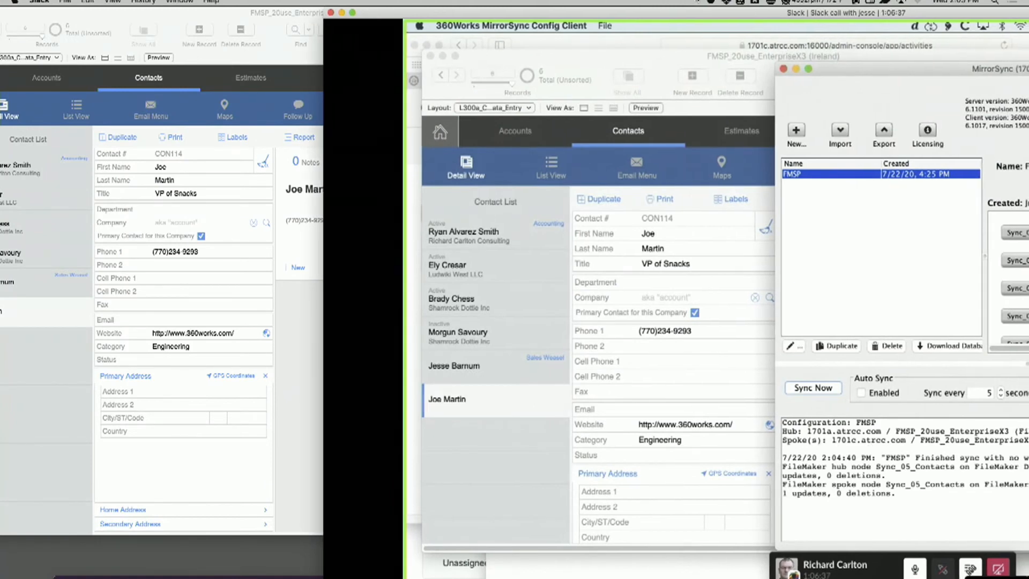
drag(696, 1, 502, 2)
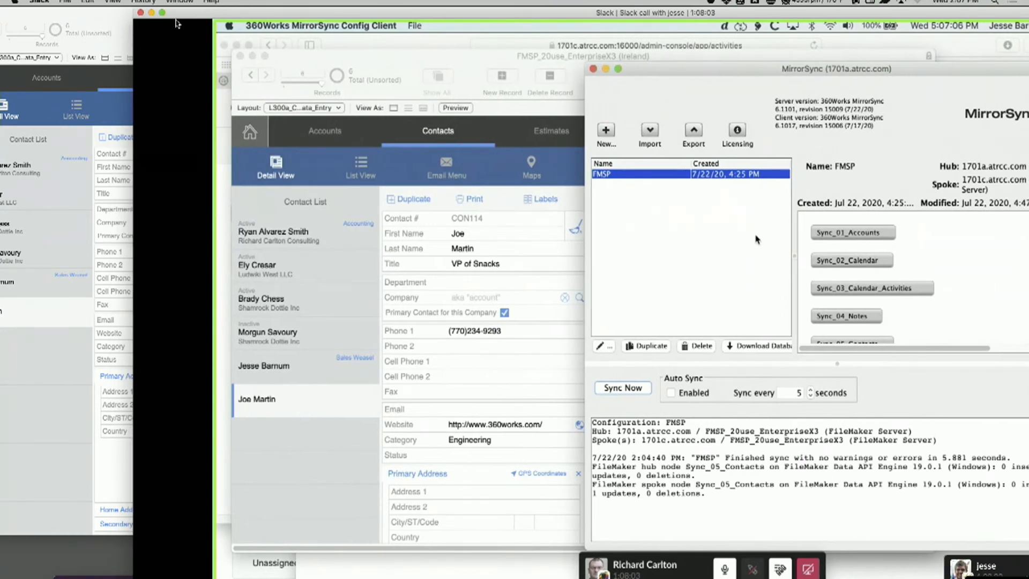
click(78, 16)
drag(78, 16, 103, 24)
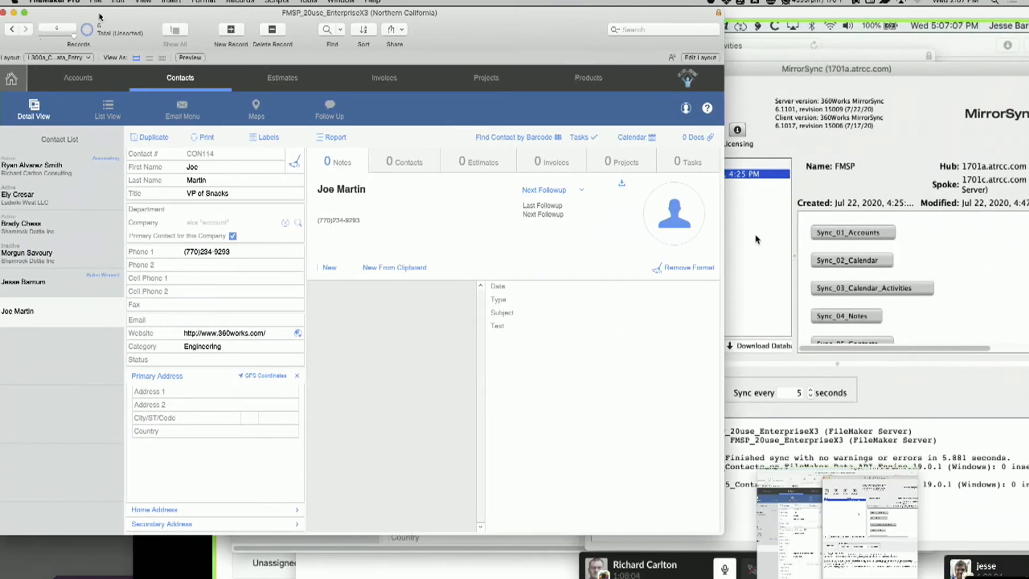
click(423, 12)
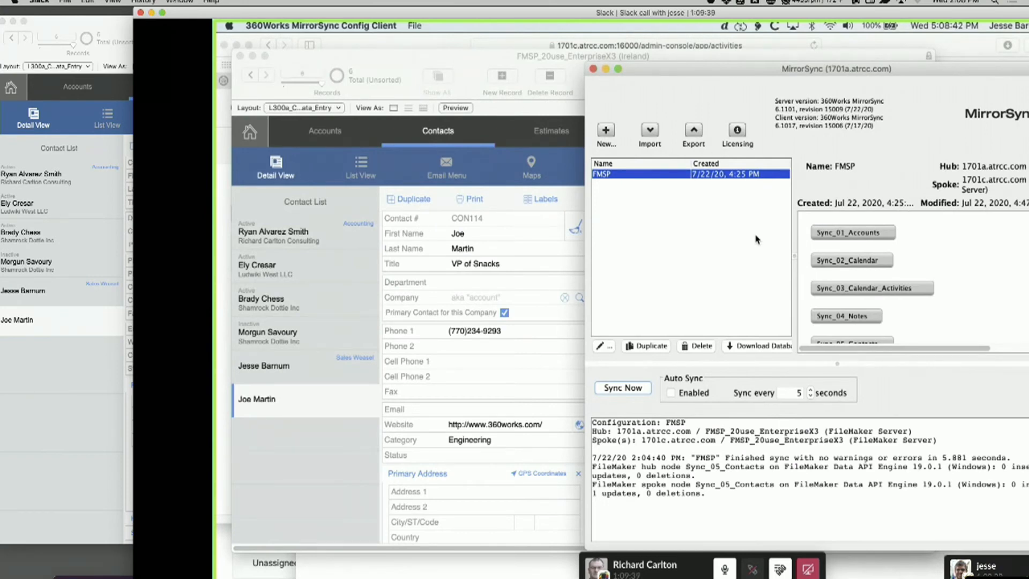
drag(269, 17, 466, 17)
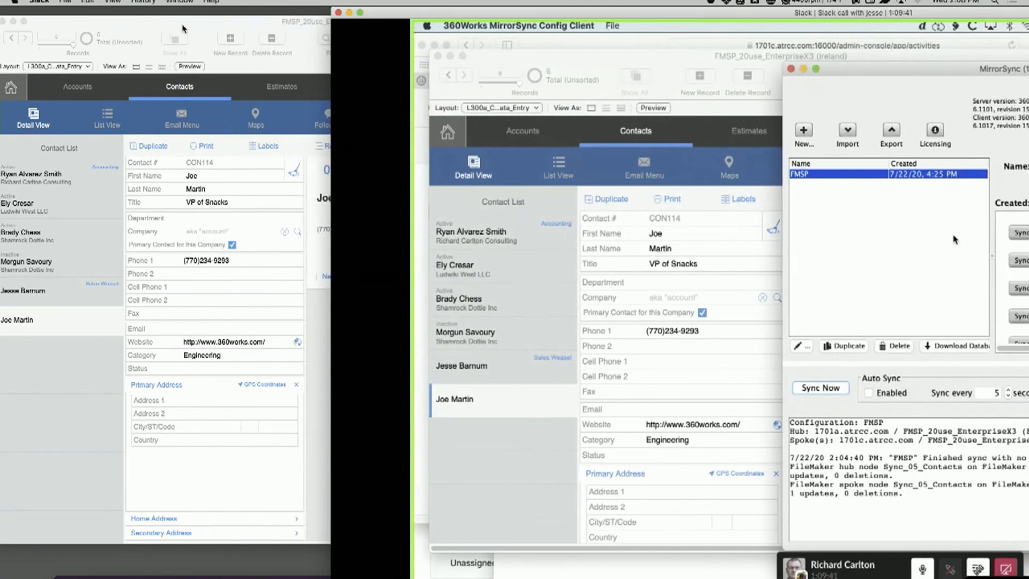
drag(184, 25, 192, 71)
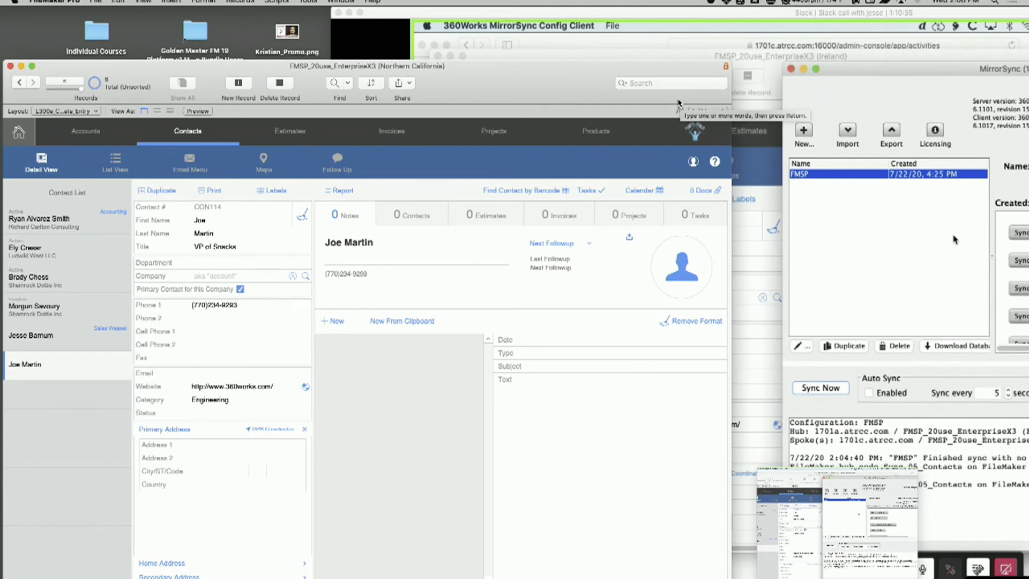
key(super+Tab)
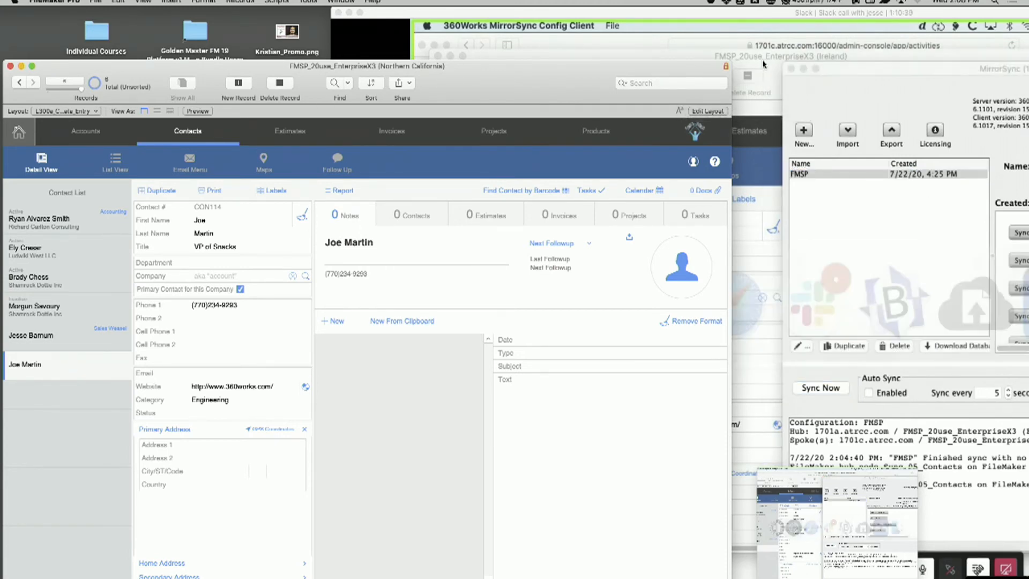
click(788, 15)
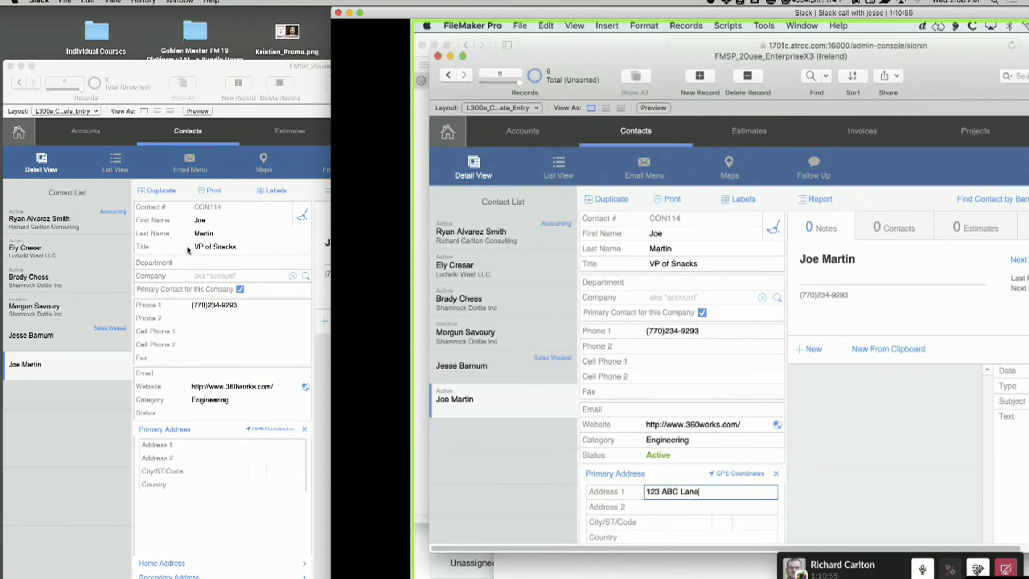
Change the new contact's Title to "VP of Snacks Super" in the Northern California copy and commit the record
click(218, 251)
click(254, 247)
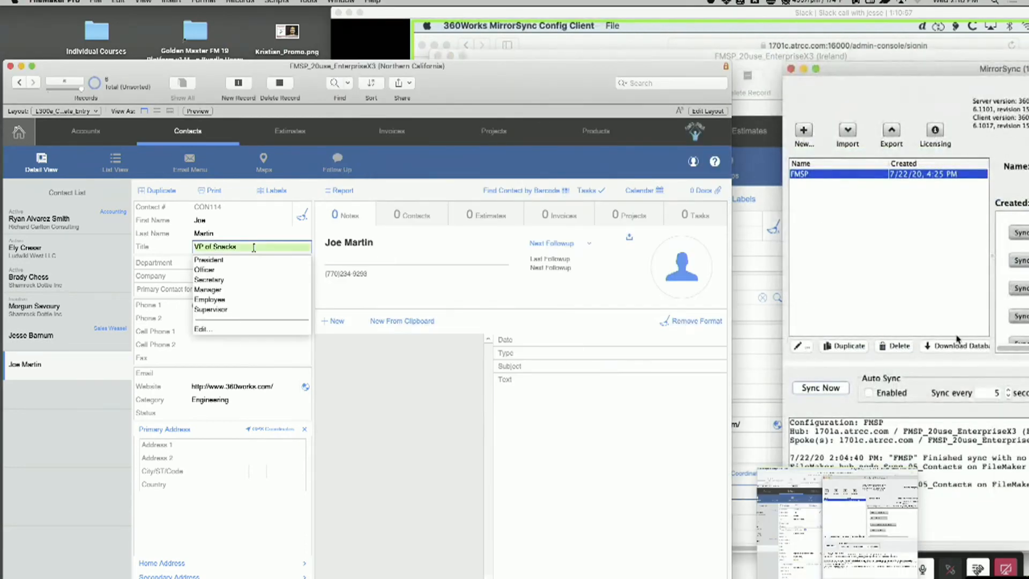
click(254, 248)
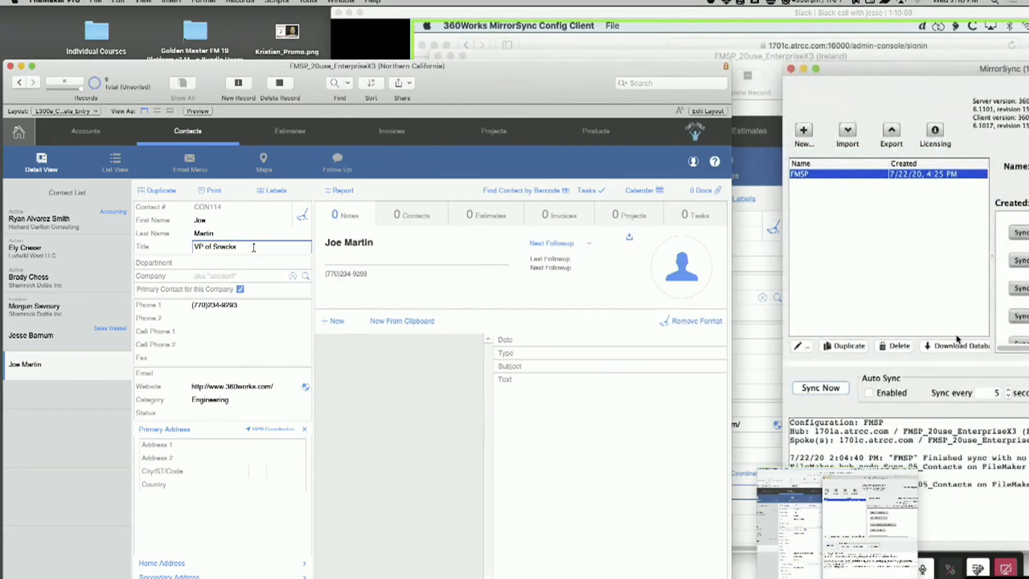
text(Super)
click(509, 162)
click(741, 14)
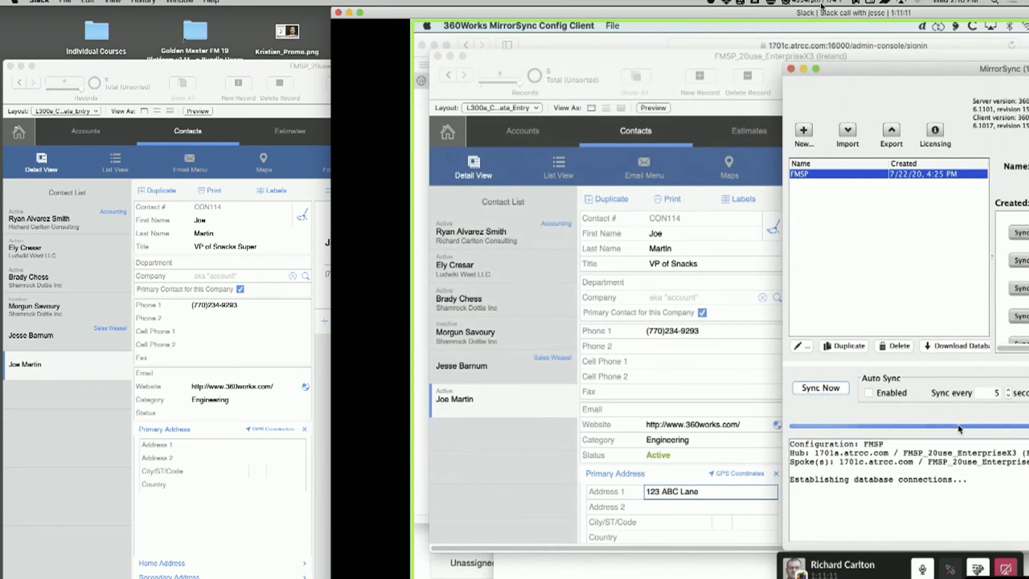
Check the sync log in the MirrorSync client and manually run the FMSP sync again
drag(821, 6, 552, 1)
drag(530, 485, 898, 540)
drag(552, 2, 852, 1)
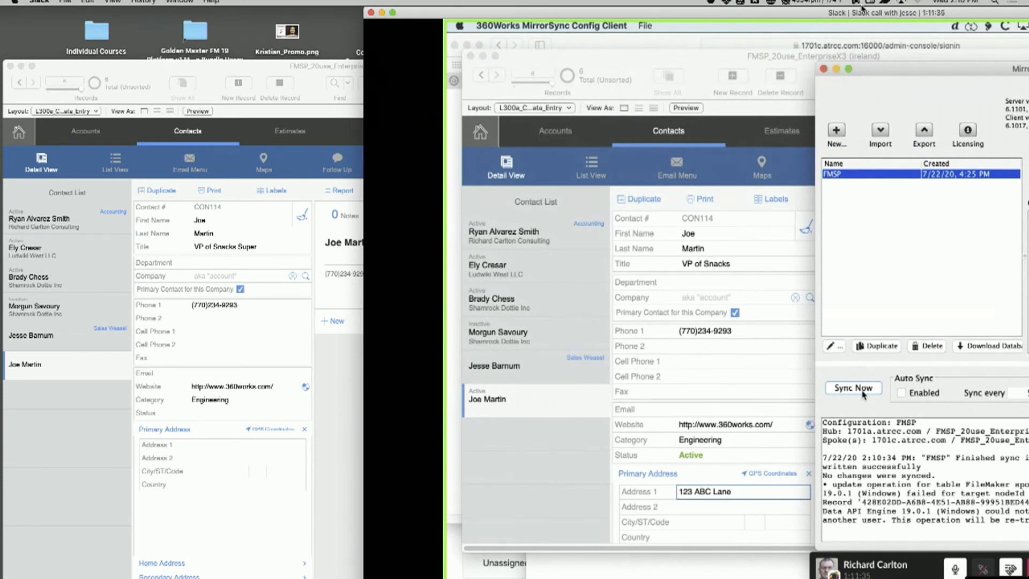
click(863, 393)
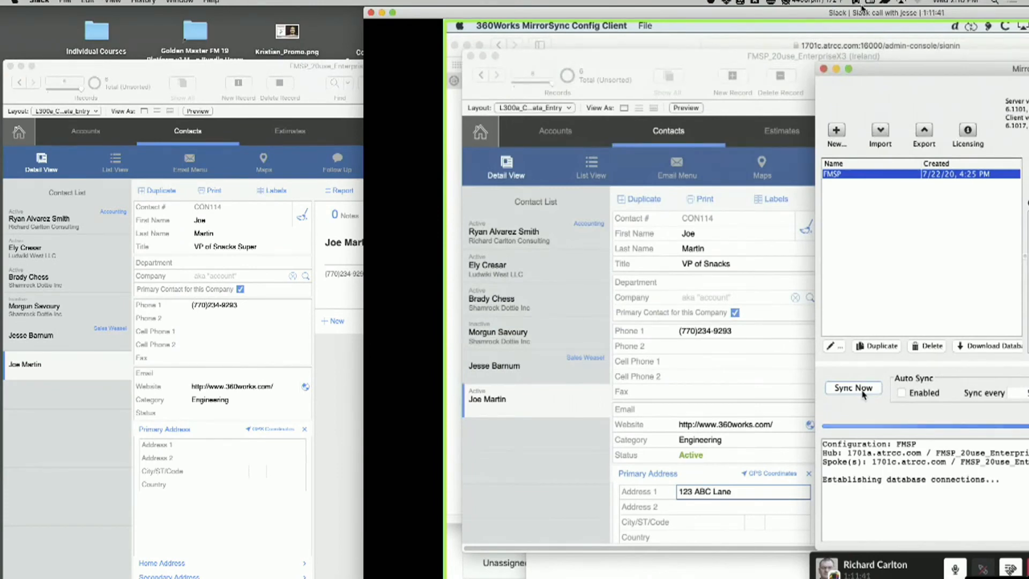
Commit the Ireland record and reopen the new contact to check its merged Title and Address 1
click(806, 174)
click(854, 178)
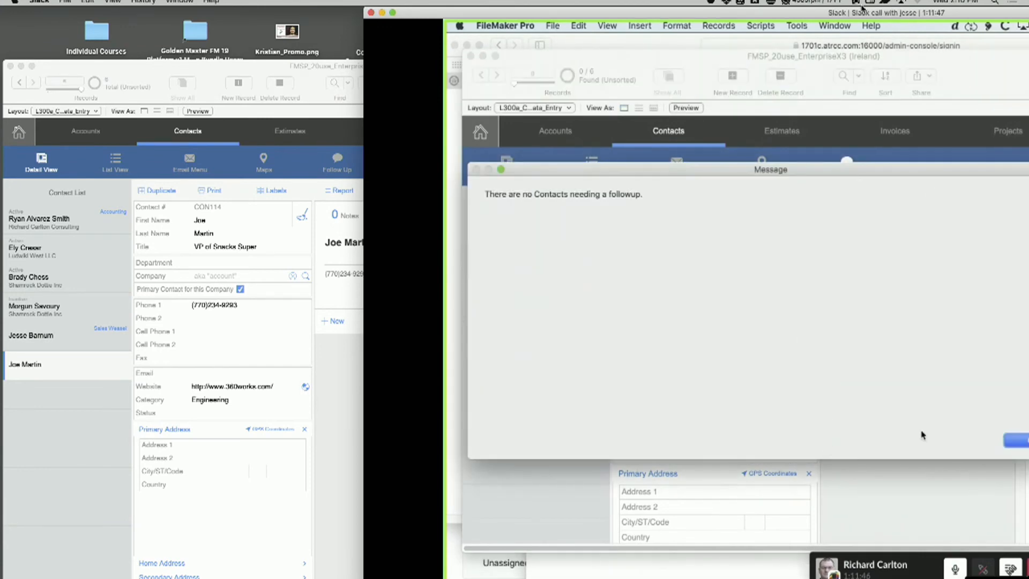
click(1014, 440)
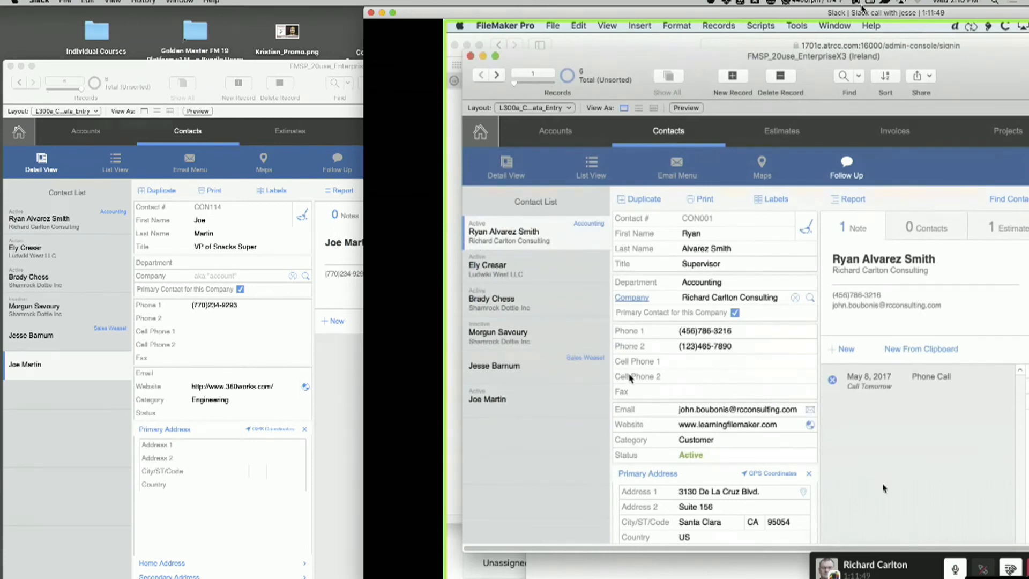
click(504, 403)
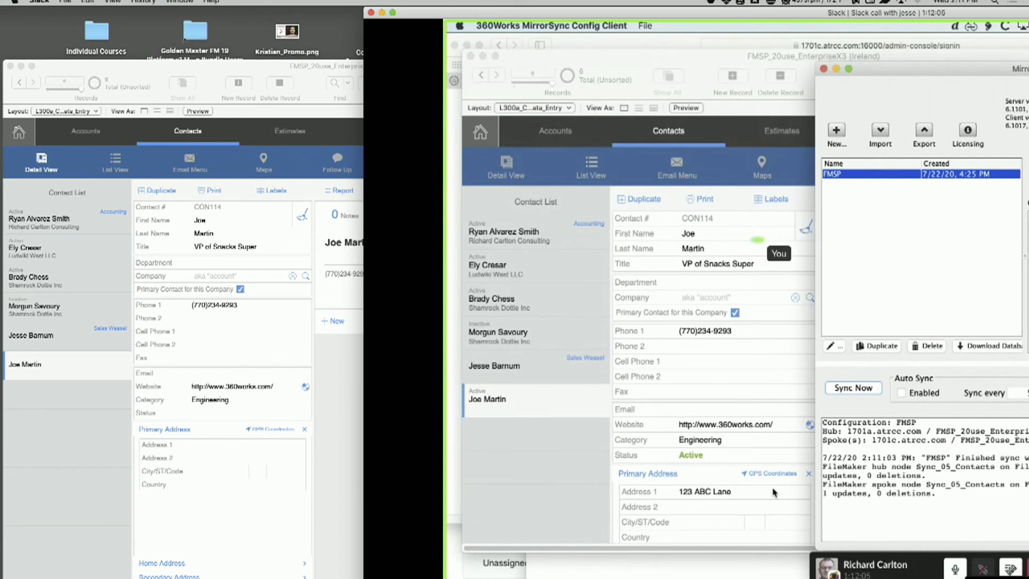
mouse_move(764, 239)
mouse_down()
mouse_move(733, 286)
mouse_move(728, 235)
mouse_up()
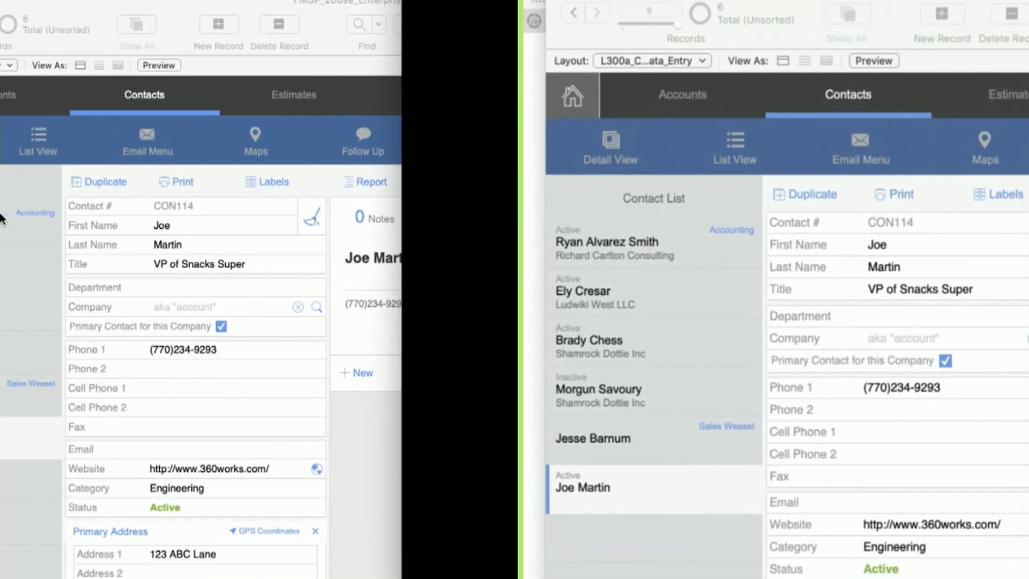
click(127, 197)
click(261, 183)
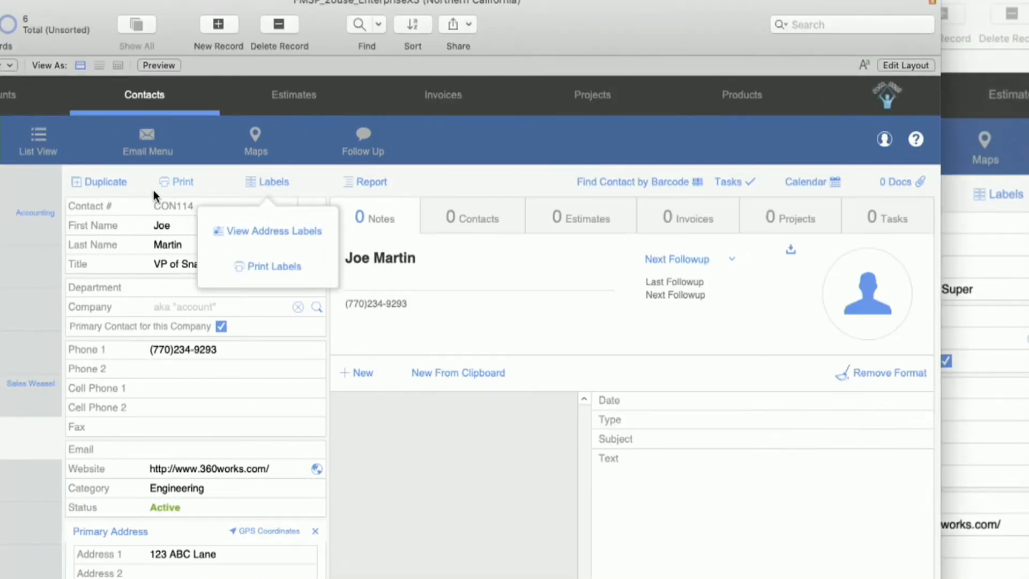
click(174, 183)
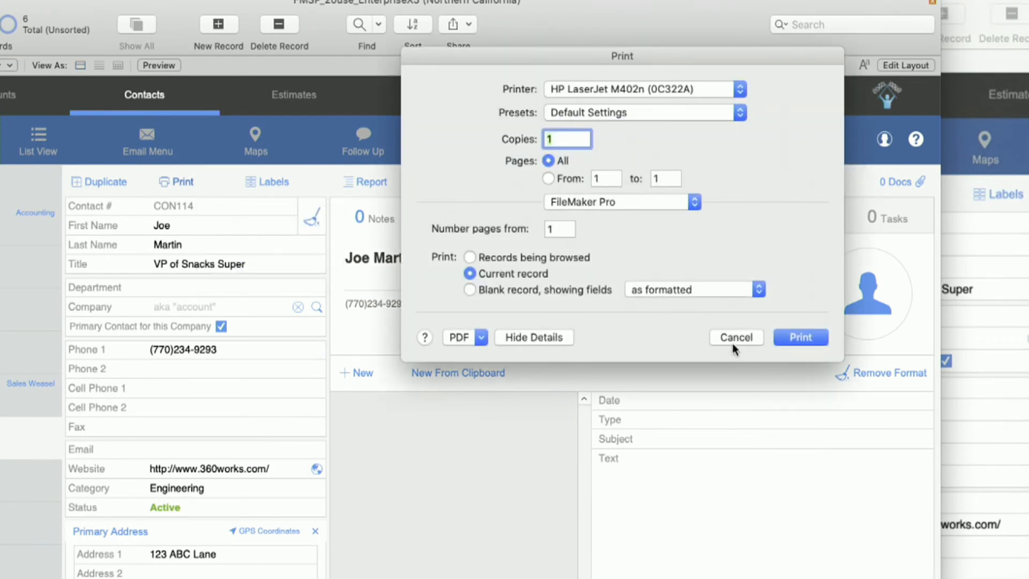
click(734, 342)
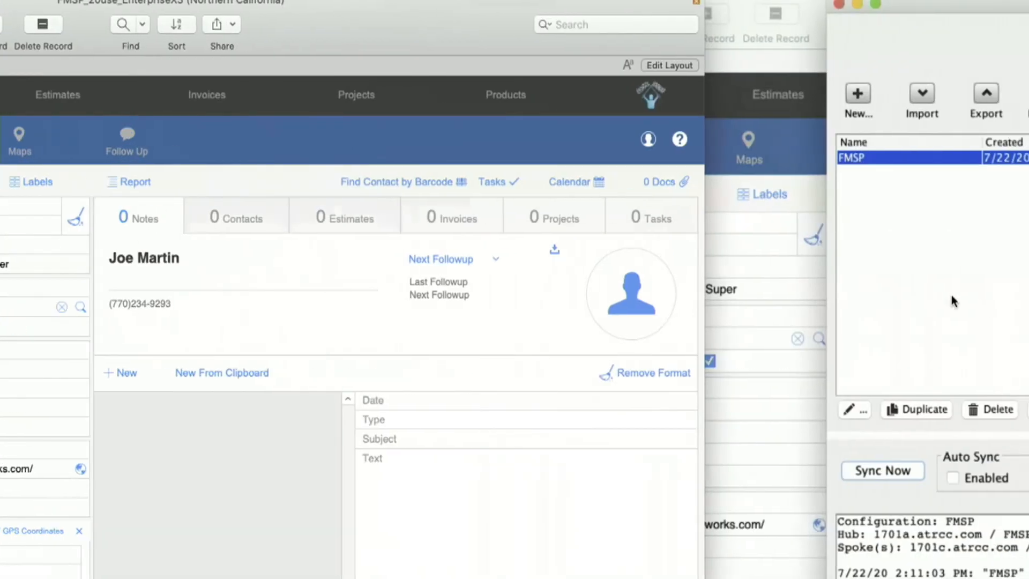
Open the FMSP configuration for editing and choose Manual key setup to reach the key and timestamp mapping
click(802, 180)
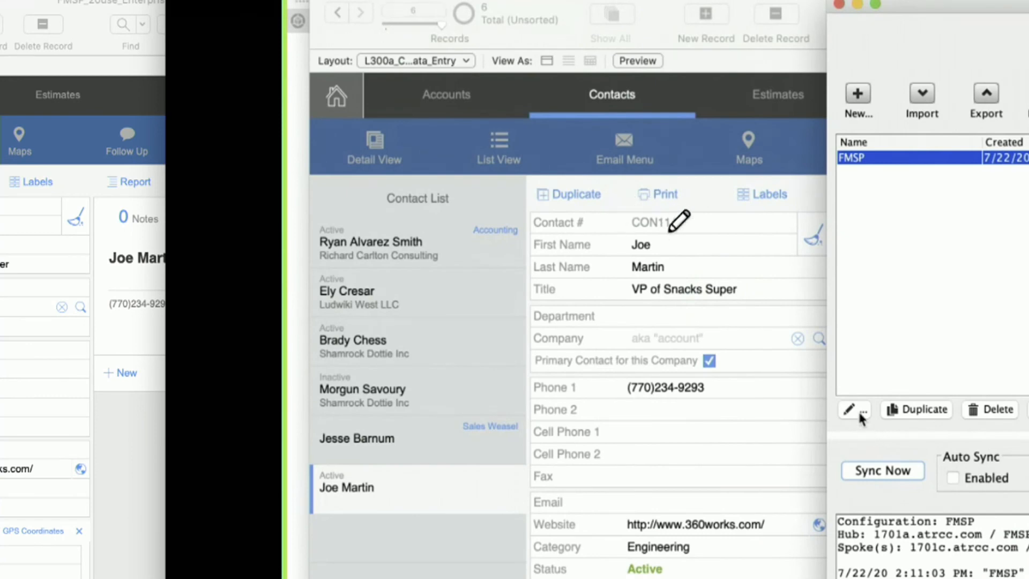
drag(827, 385, 747, 384)
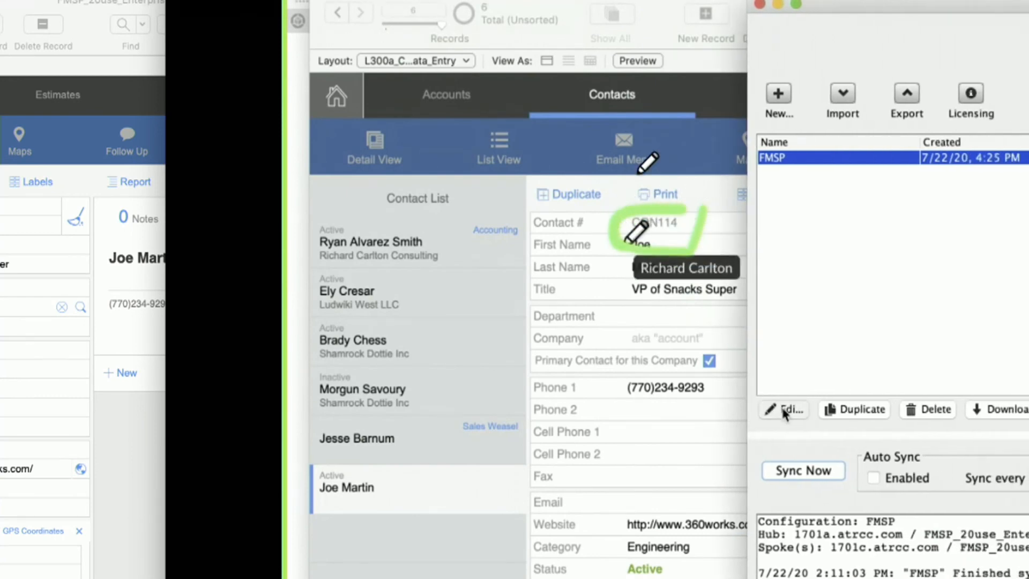
click(787, 409)
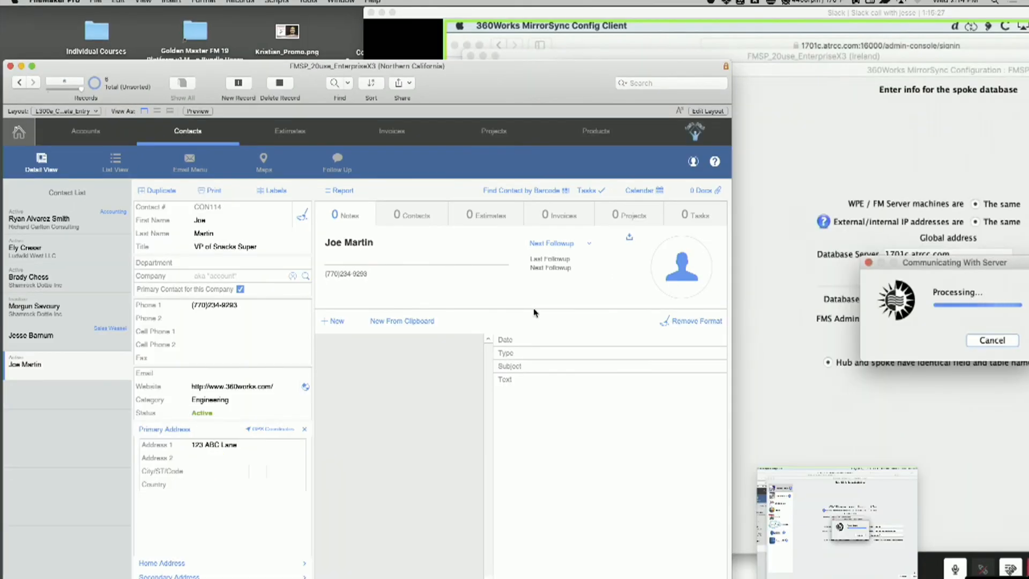
drag(552, 86, 547, 33)
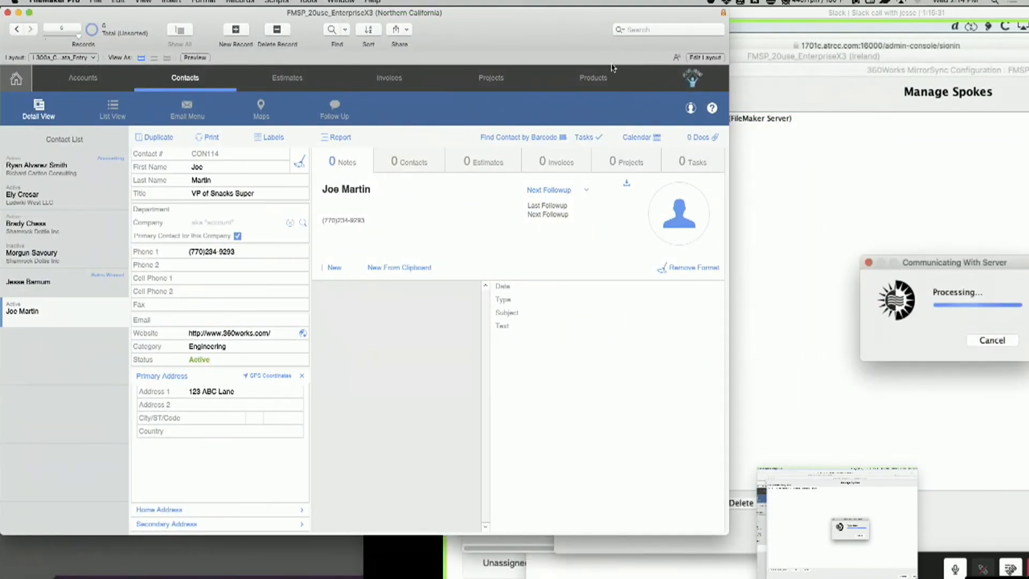
click(846, 177)
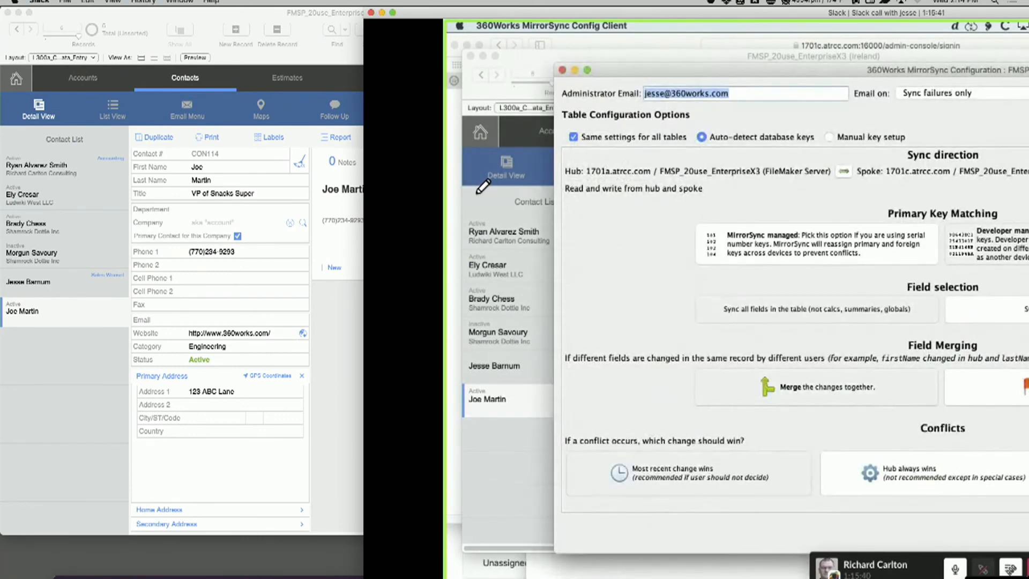
click(847, 138)
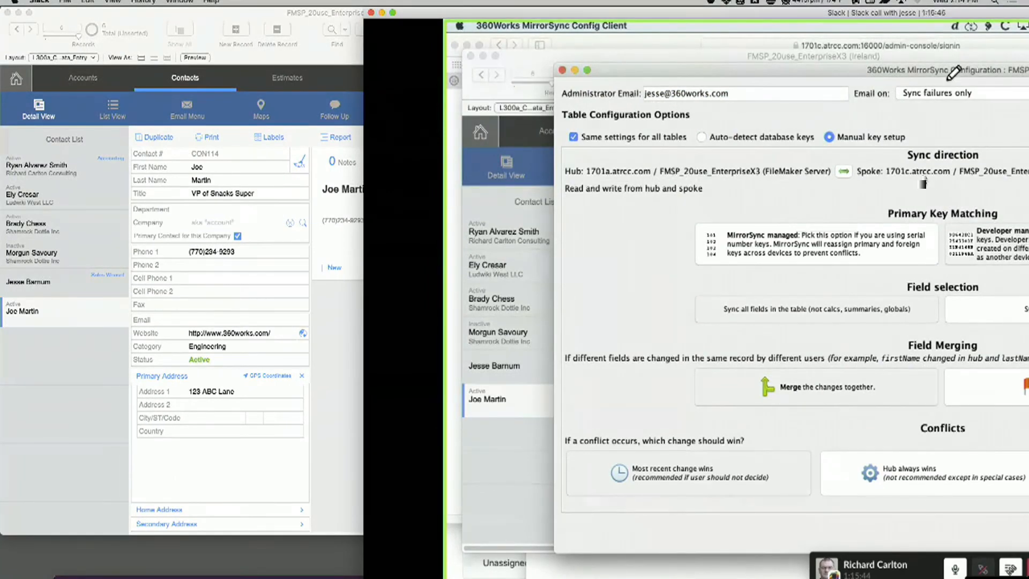
click(967, 533)
Examine the primary key, timestamp and writeback value mapping of the sync layouts, and cancel the configuration
drag(901, 13, 579, 13)
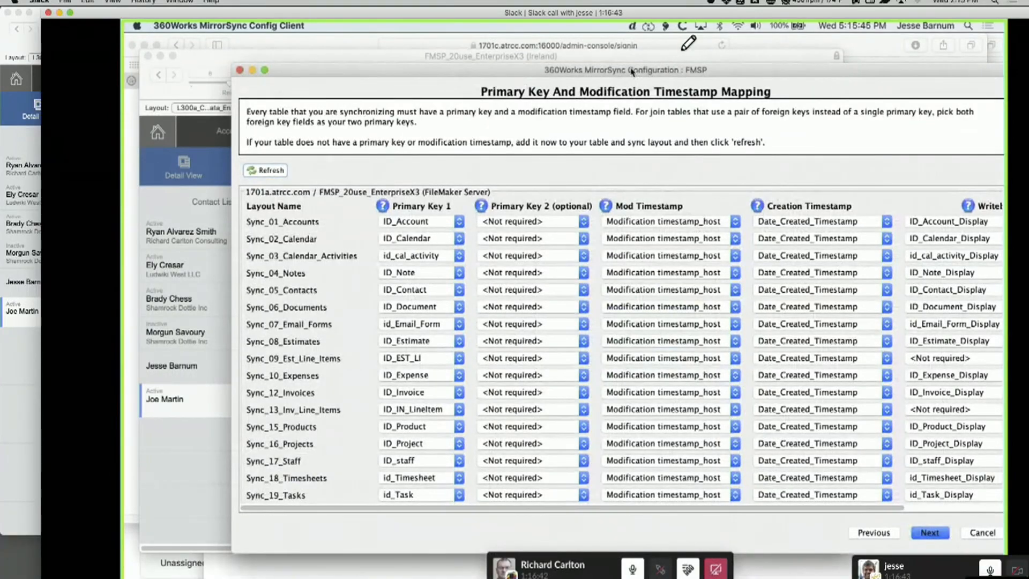
drag(618, 71, 525, 57)
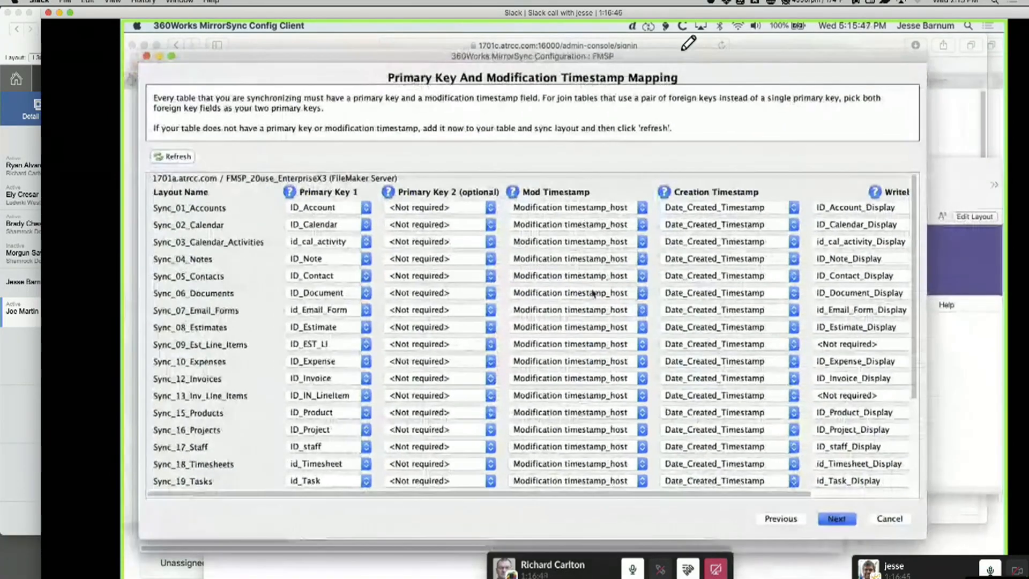
scroll(659, 495, right, 4)
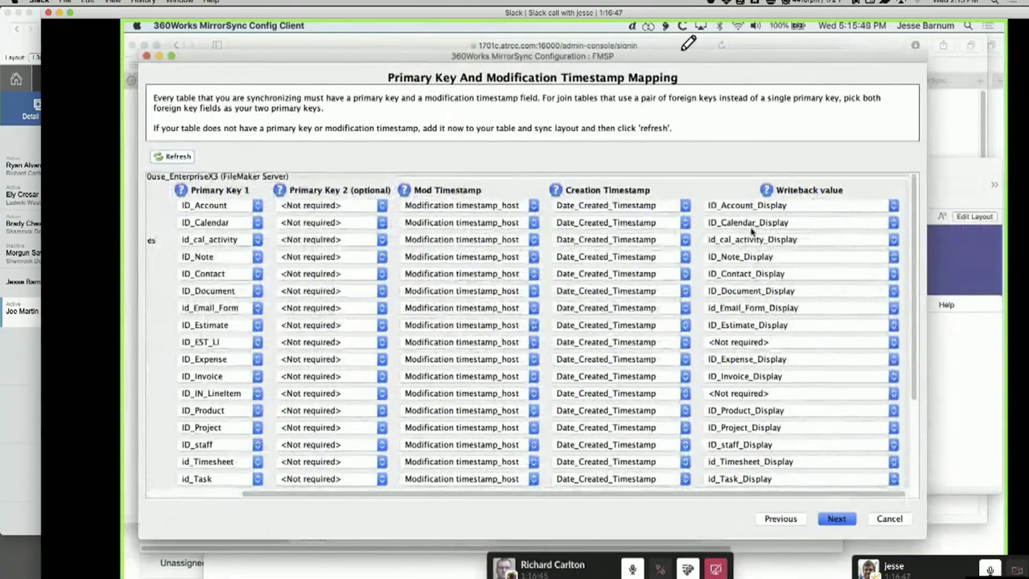
scroll(752, 231, down, 5)
scroll(752, 231, up, 6)
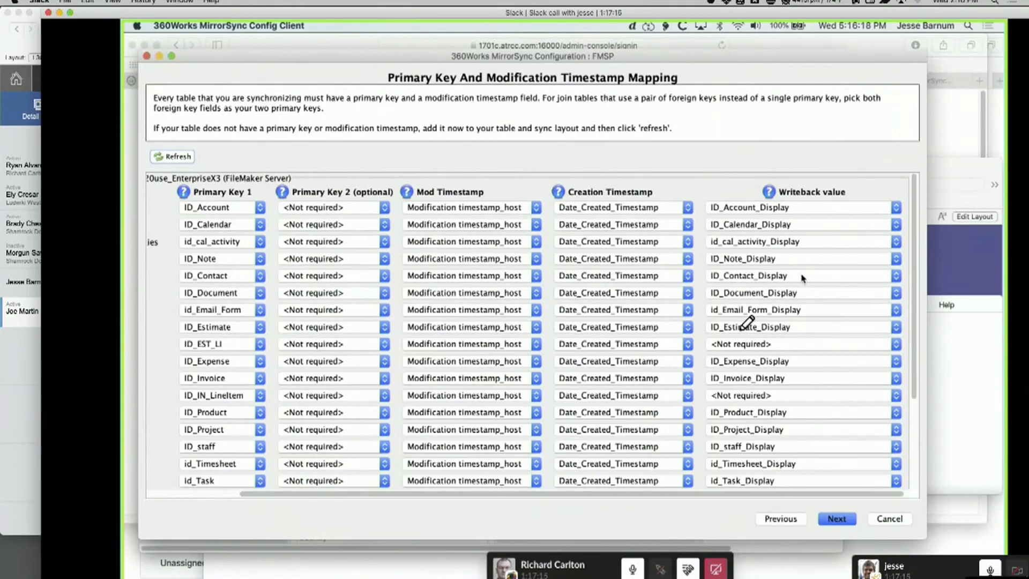
click(891, 520)
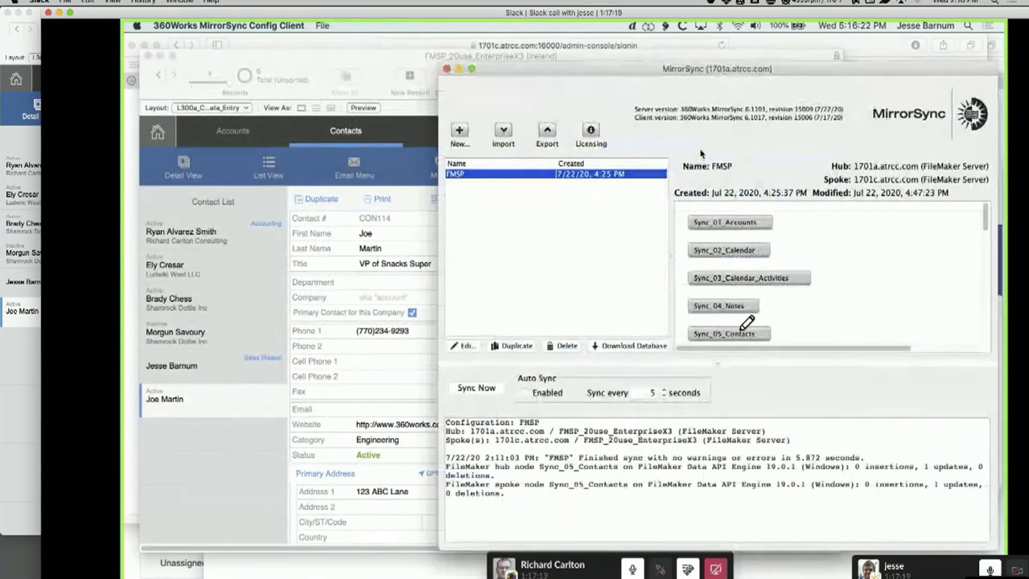
drag(651, 71, 638, 64)
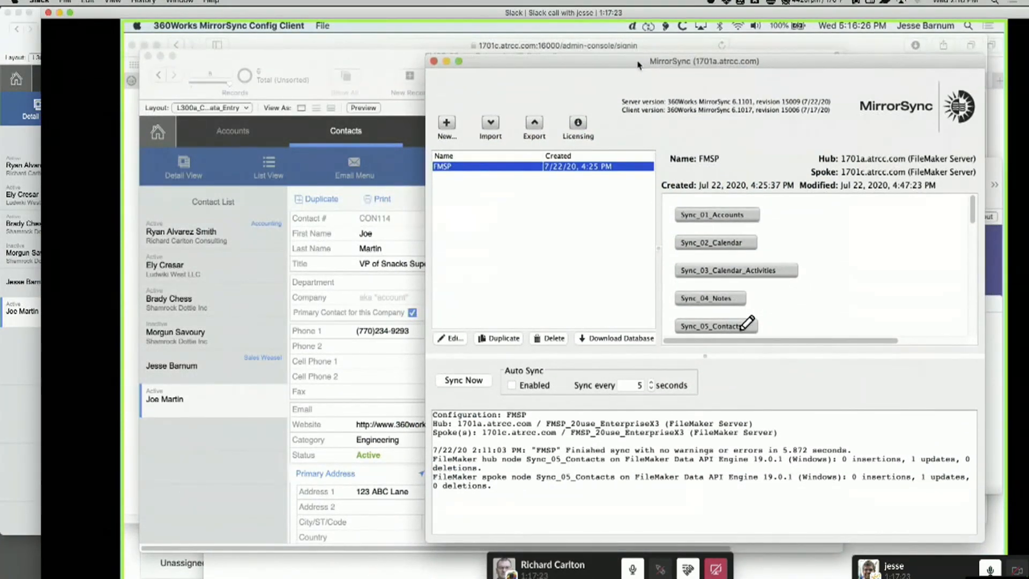